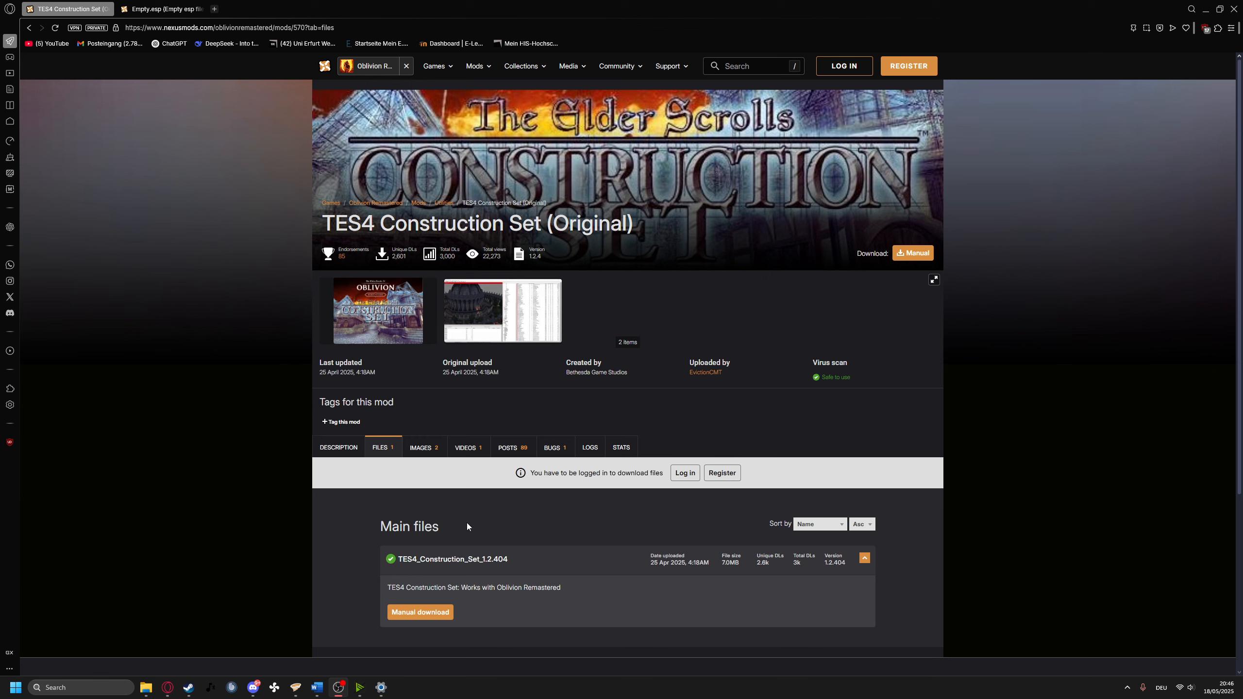
Run the downloaded TES4 Construction Set 1.2.404 installer from the ModTutorial folder and acknowledge its initial notice
scroll(466, 534, down, 2)
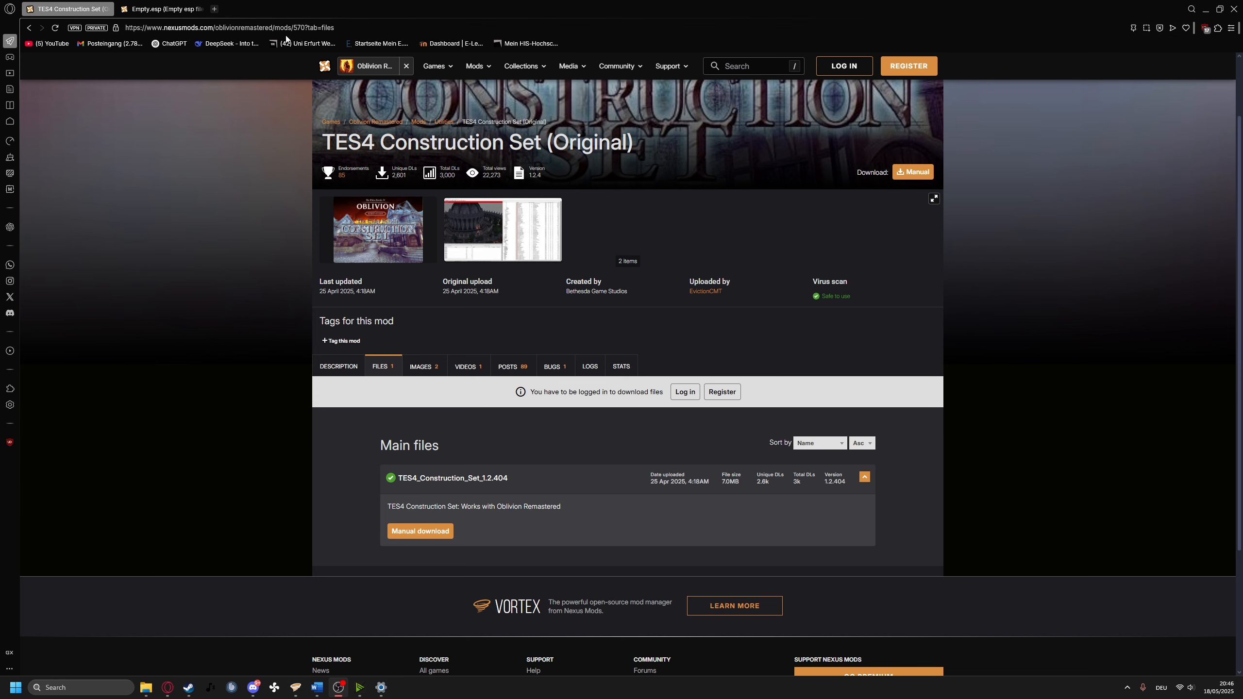
scroll(566, 247, up, 2)
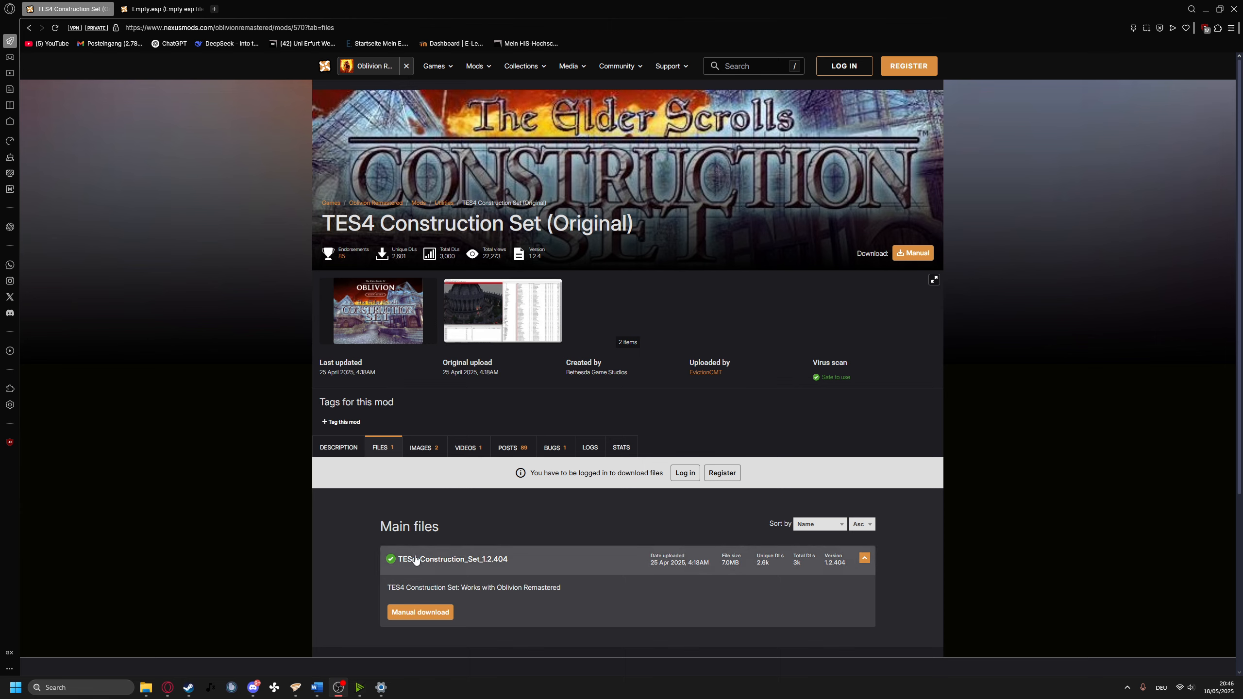
mouse_move(145, 686)
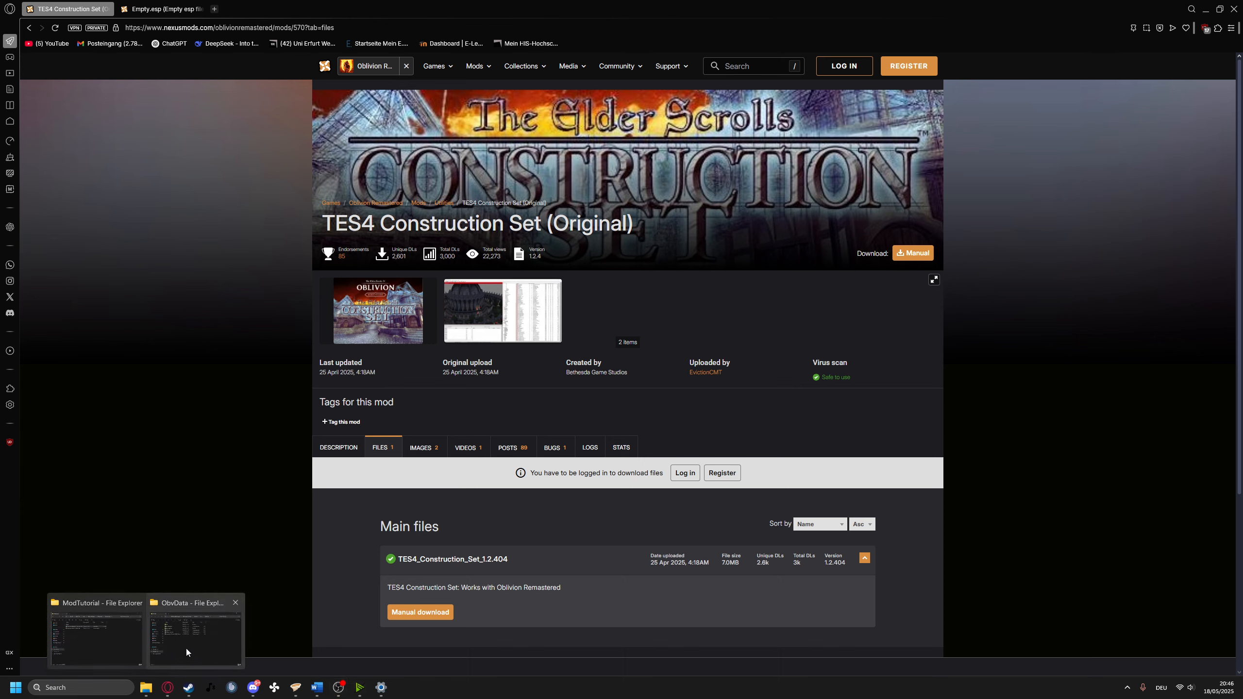
click(108, 643)
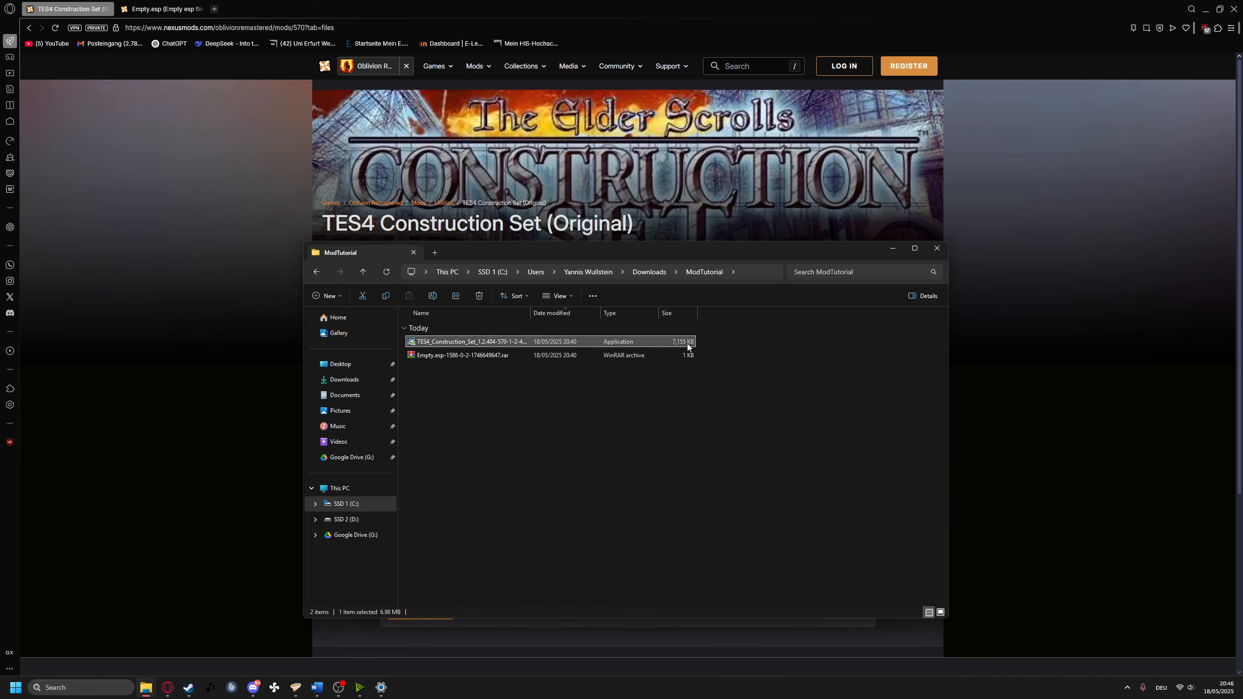
double_click(533, 342)
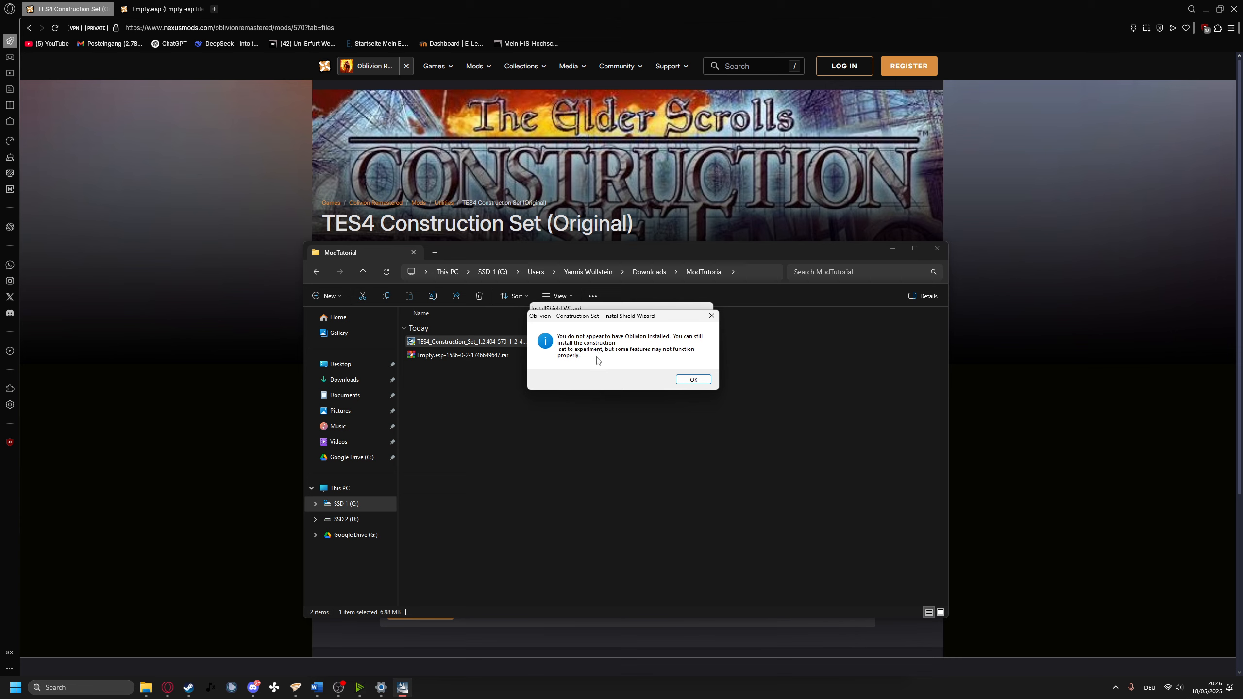
click(689, 381)
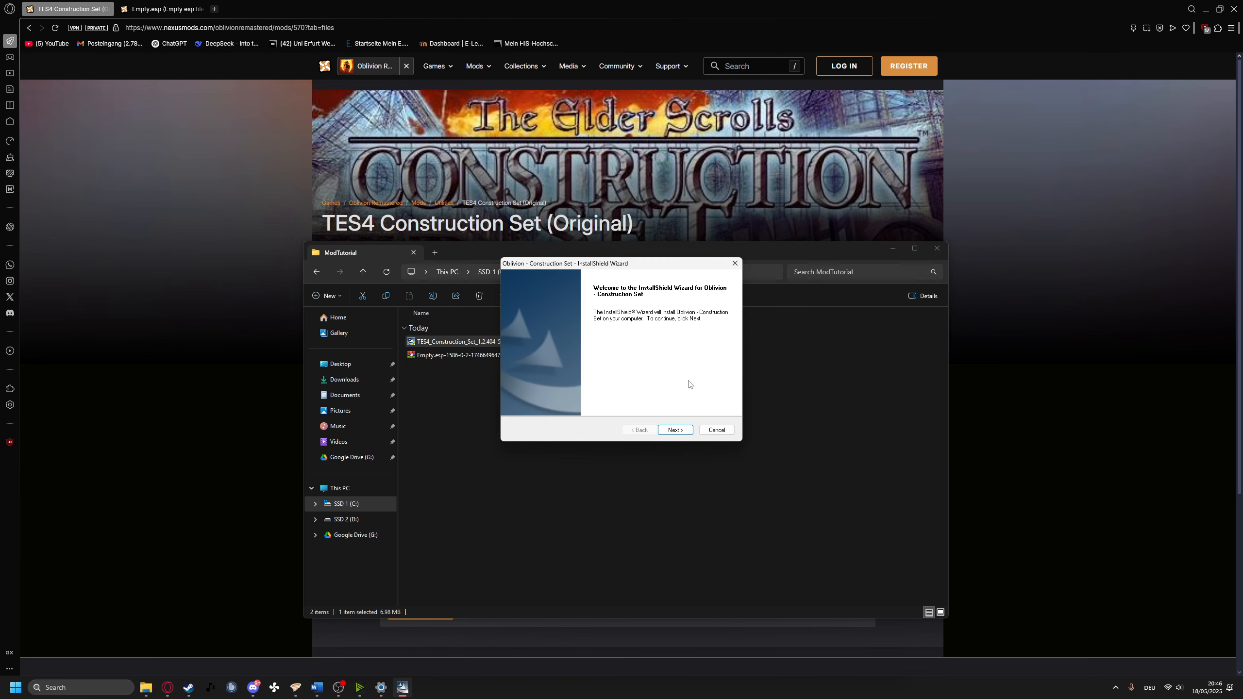
Accept the license agreement in the setup wizard and open the choice of a different installation folder
click(679, 430)
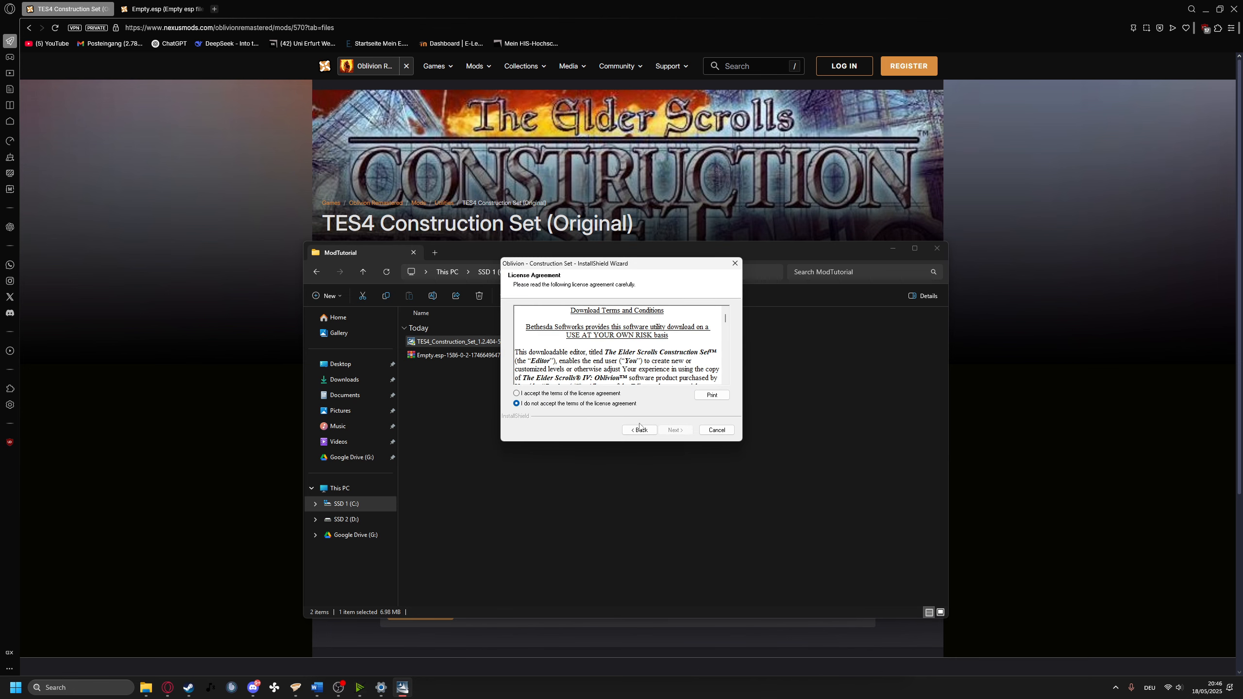
click(555, 393)
click(678, 430)
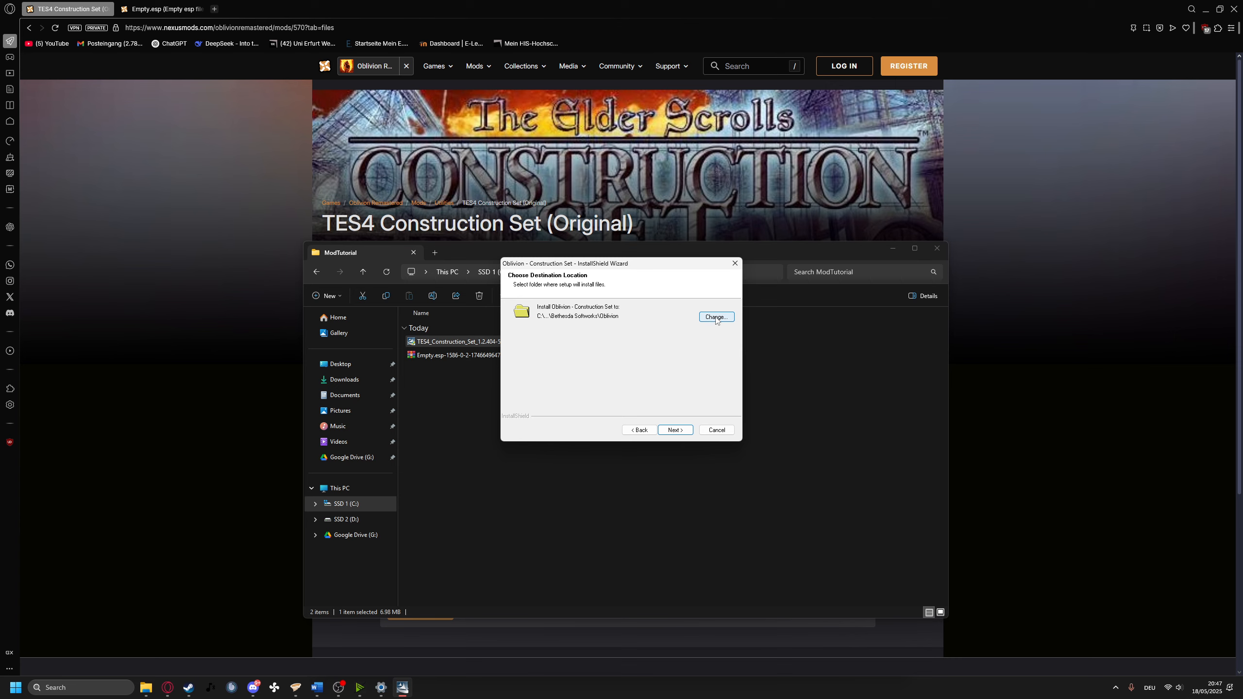
click(713, 318)
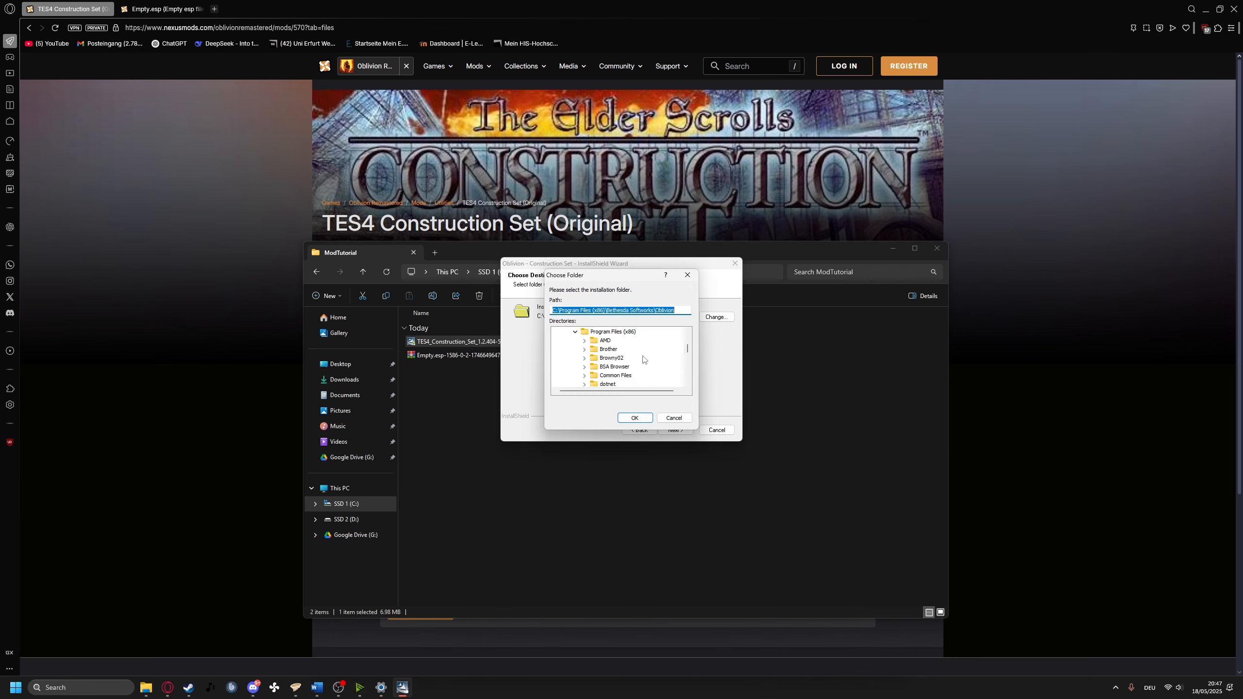
click(575, 333)
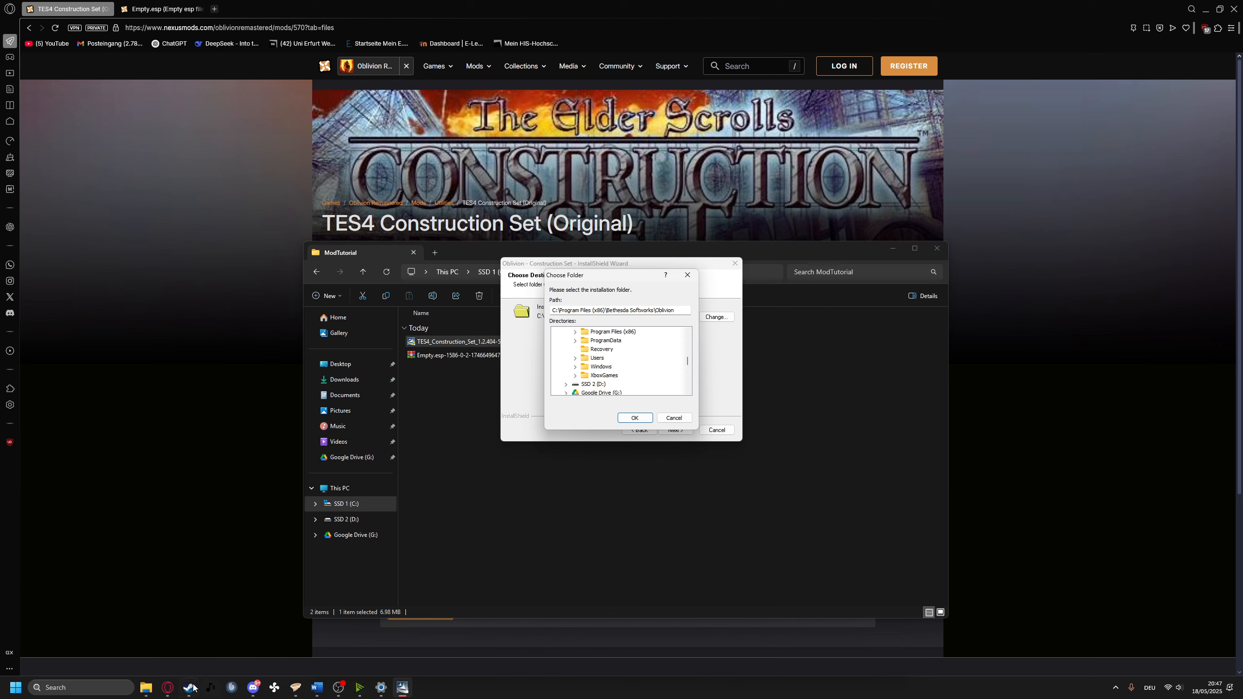
Switch to Steam and browse the local installed files of The Elder Scrolls IV: Oblivion Remastered
mouse_move(193, 688)
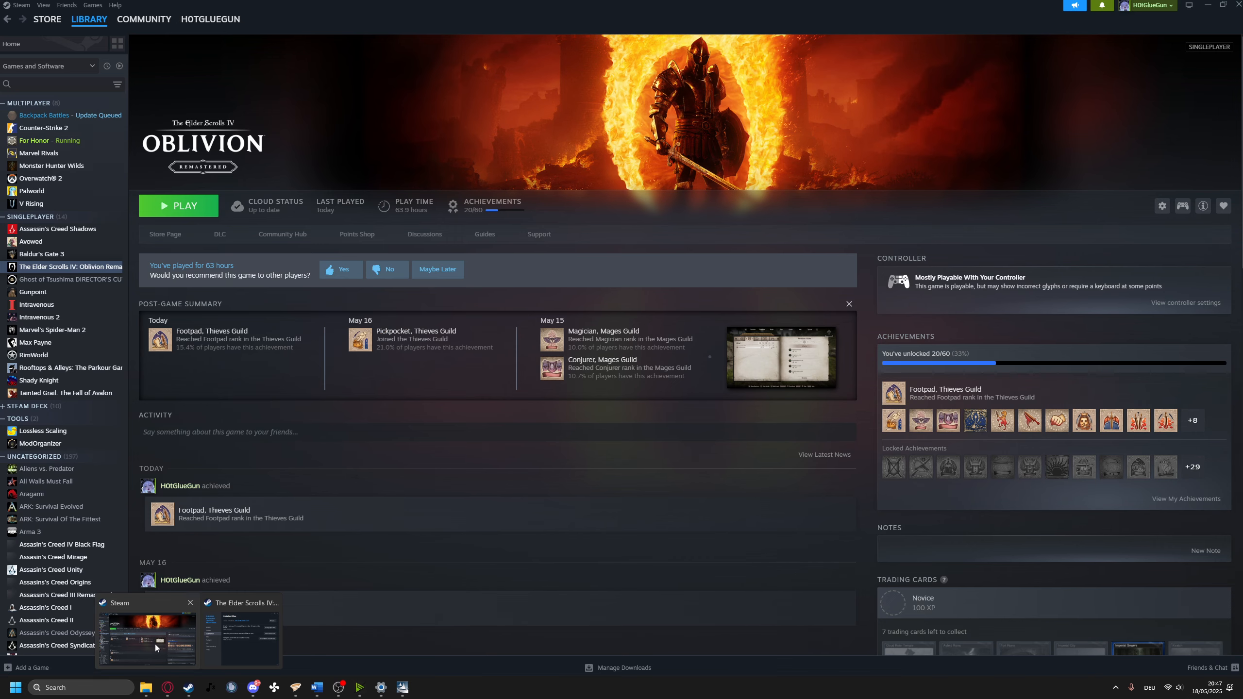
click(156, 647)
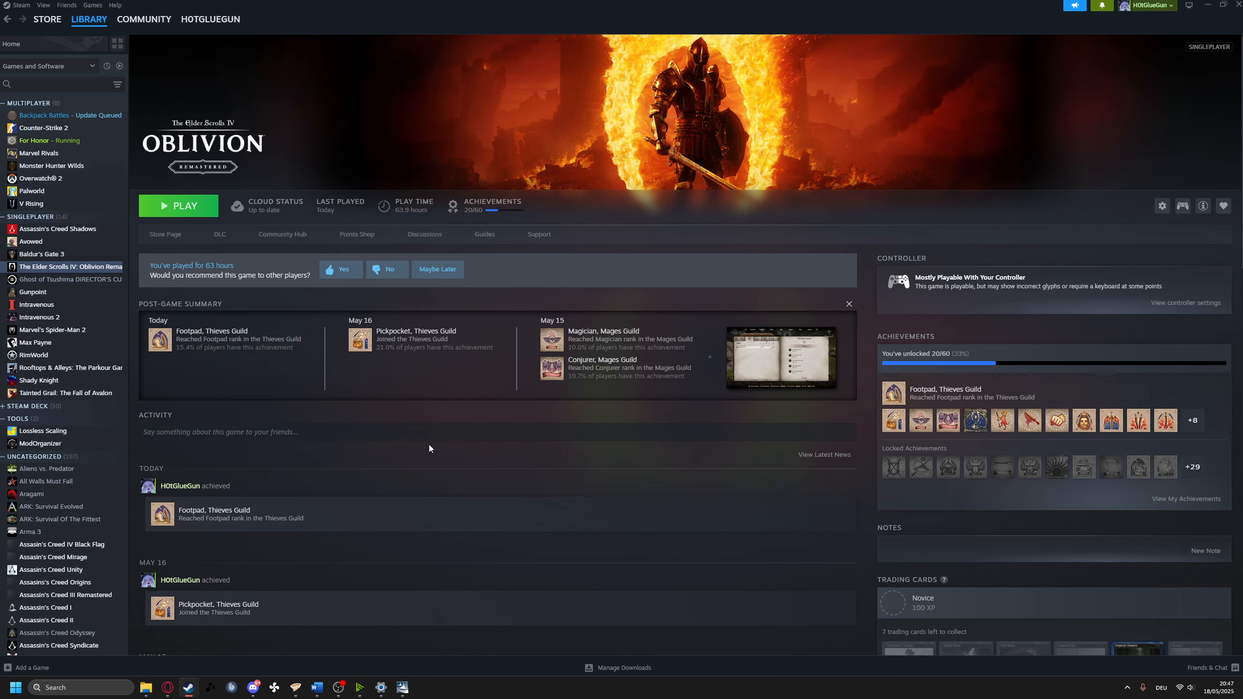
right_click(93, 268)
click(123, 356)
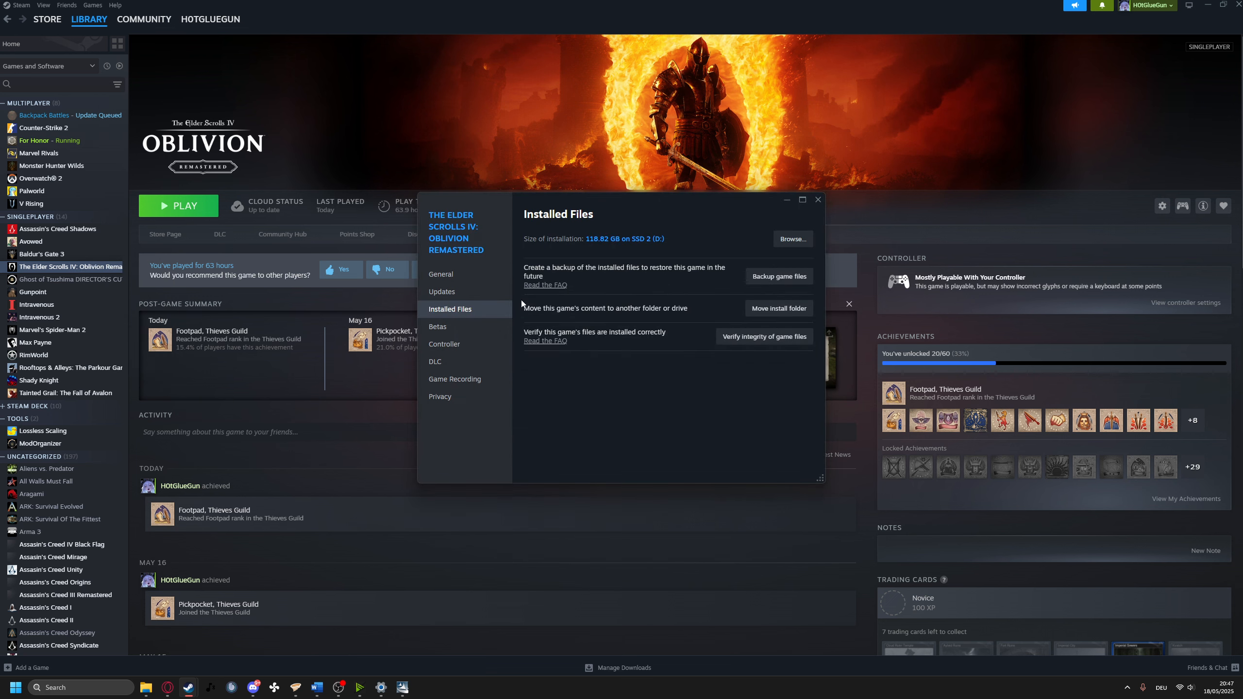
click(792, 240)
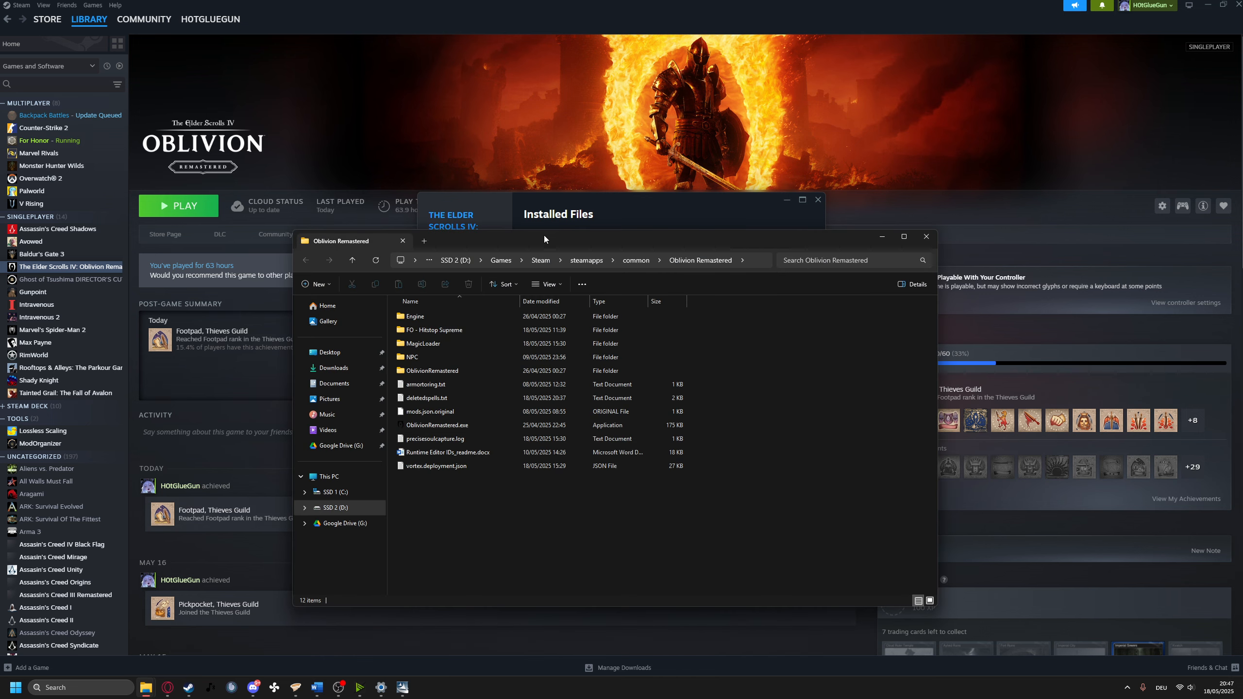
Go to the game's OblivionRemastered\Content\Dev\ObvData folder and copy its address
drag(543, 234, 532, 176)
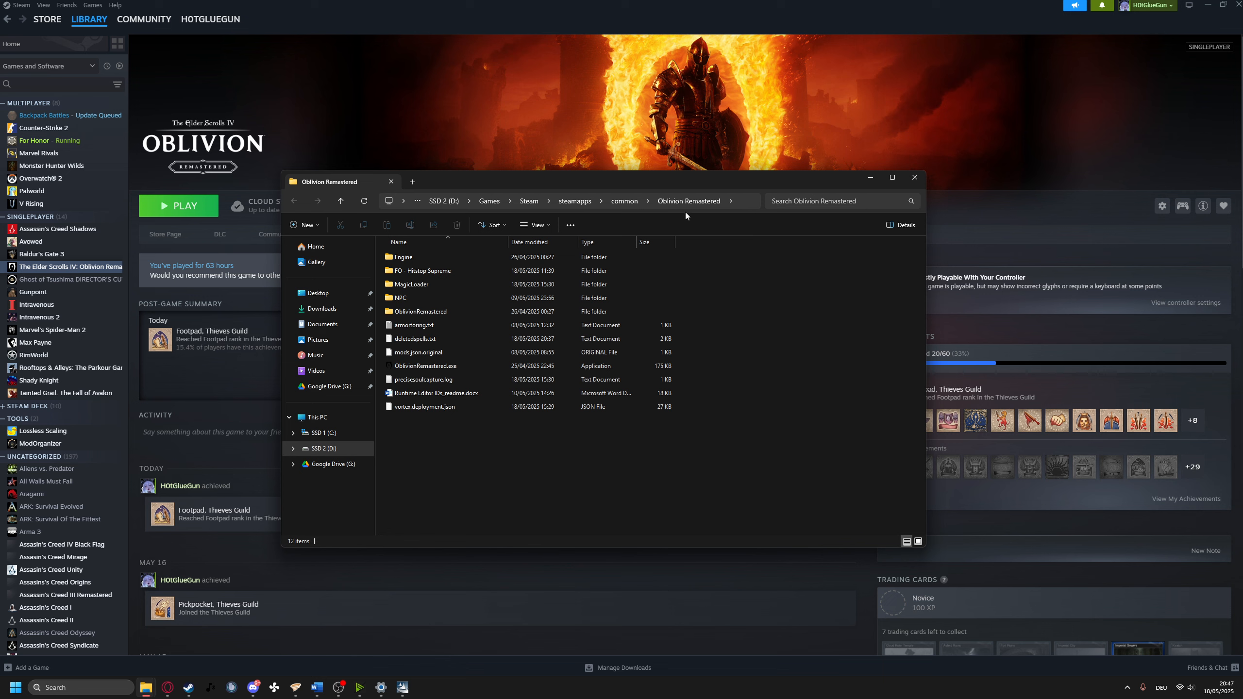
double_click(433, 311)
double_click(427, 272)
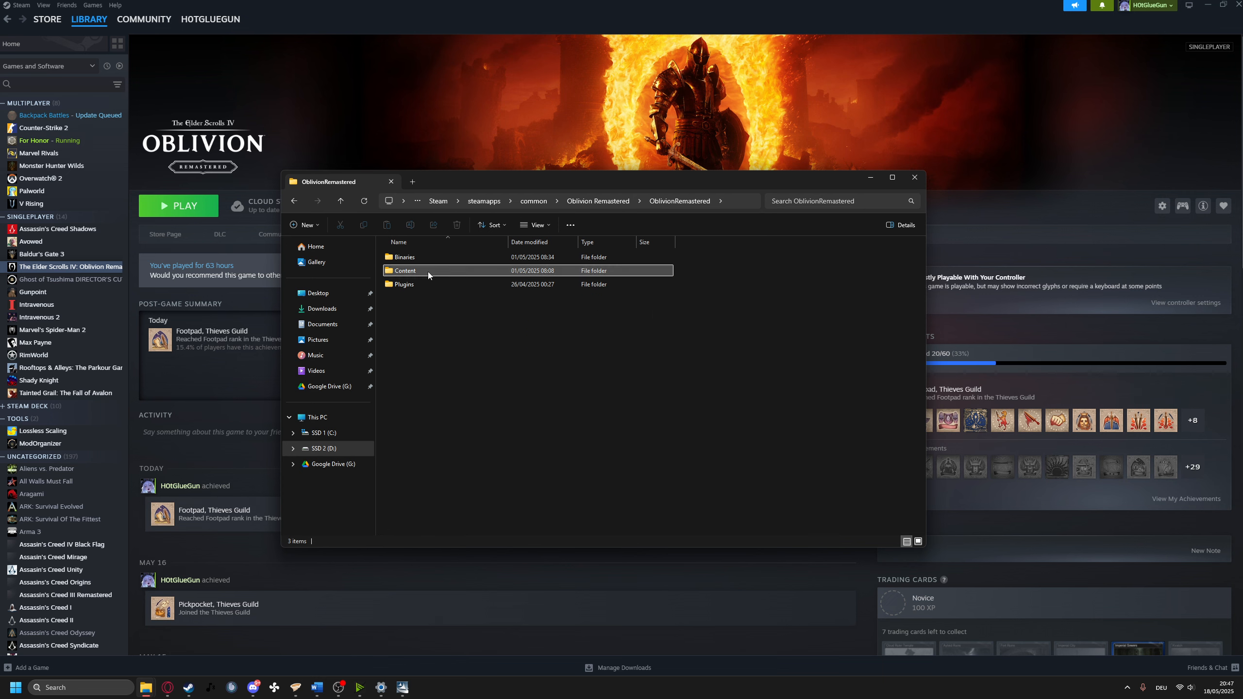
click(421, 259)
double_click(420, 259)
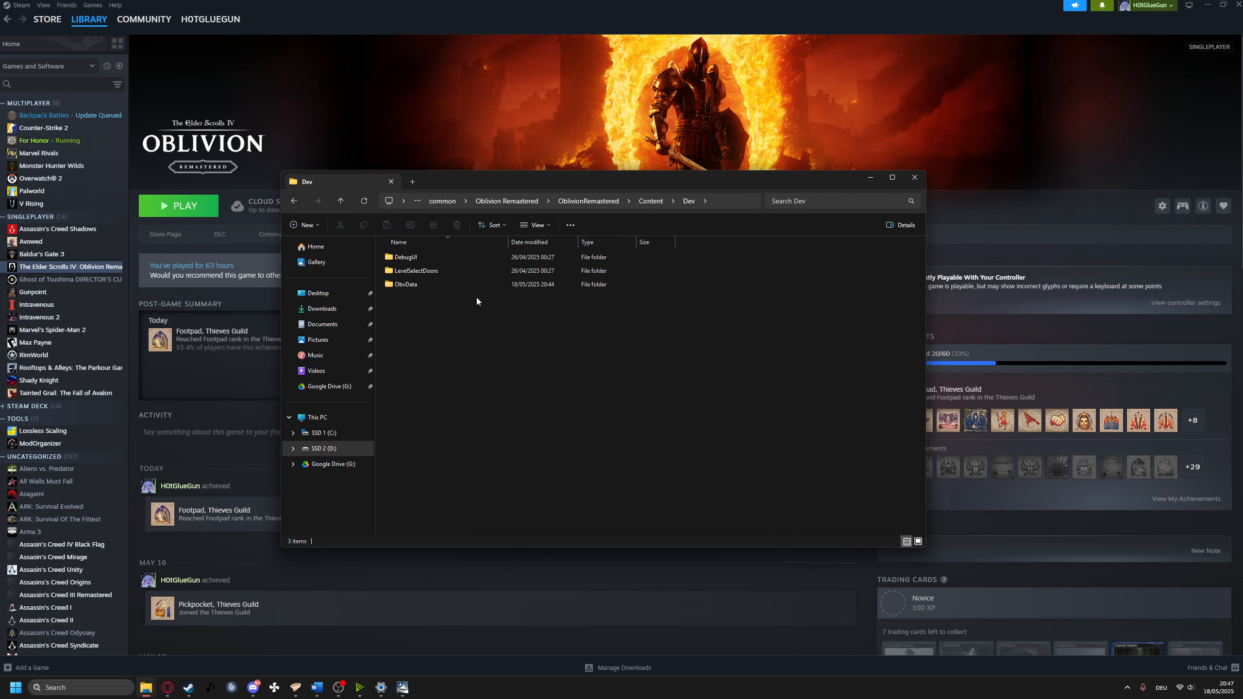
double_click(422, 285)
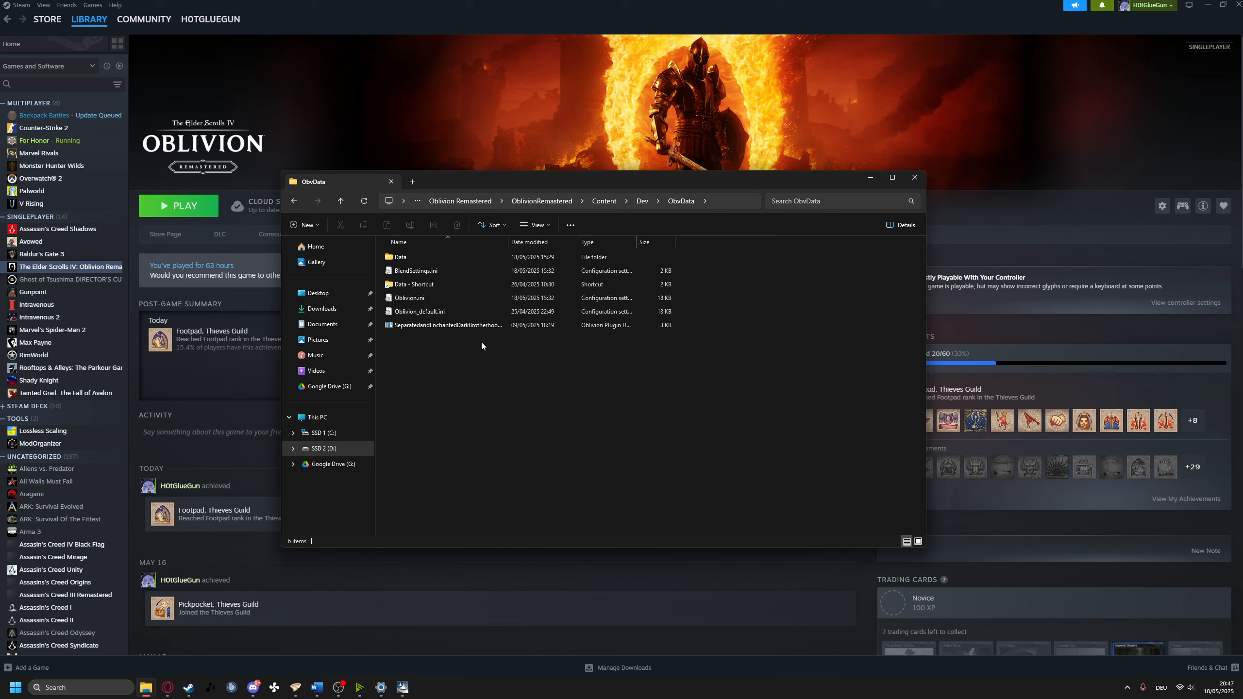
right_click(684, 202)
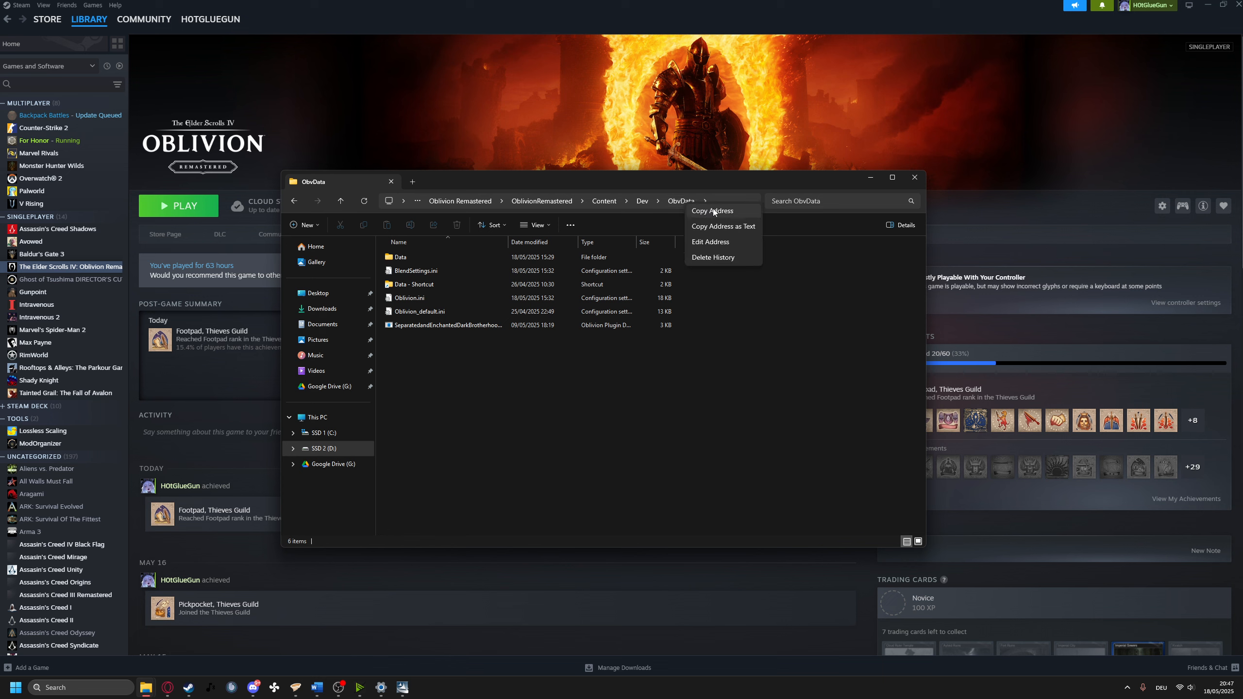
click(732, 210)
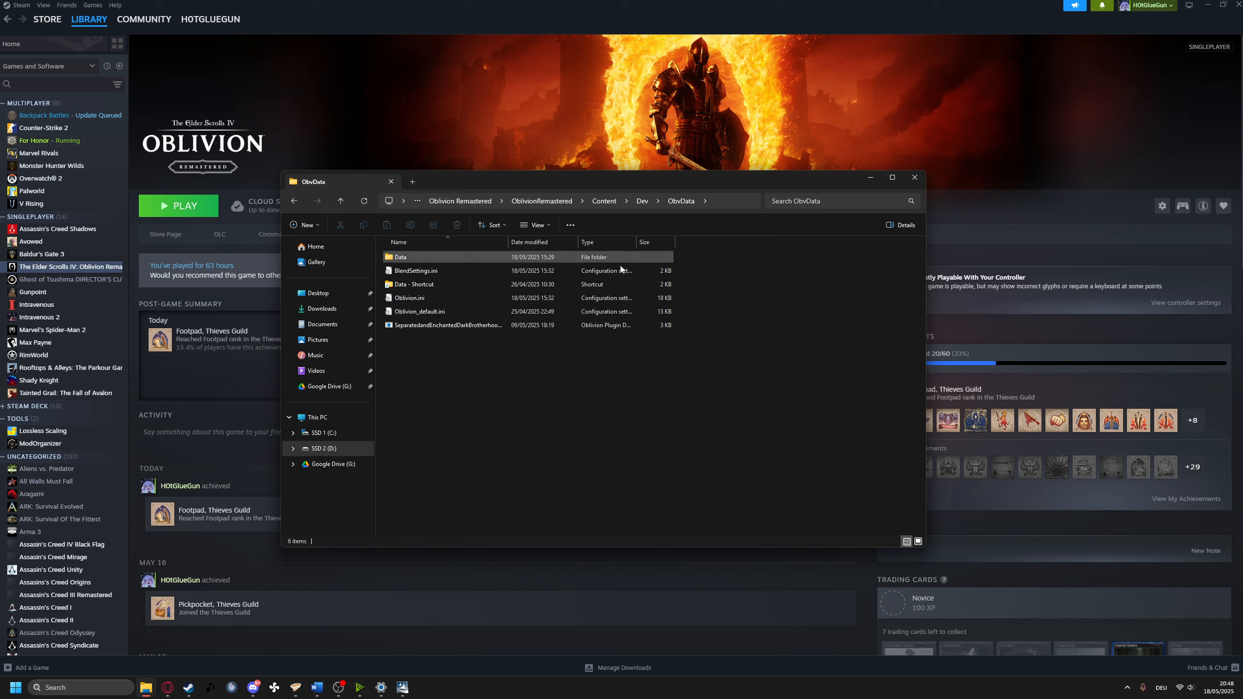
Return to the setup wizard and replace the installation path with the copied OblivionRemastered\Content\Dev\ObvData address
click(401, 688)
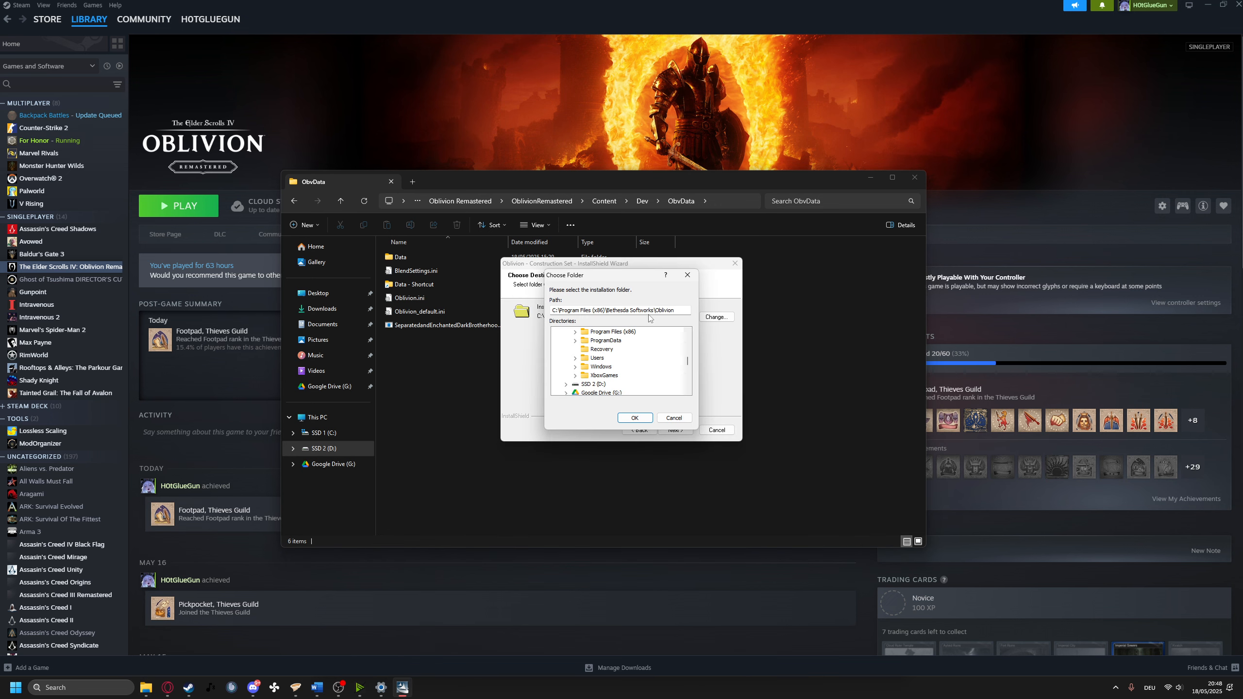
click(668, 311)
drag(679, 311, 552, 316)
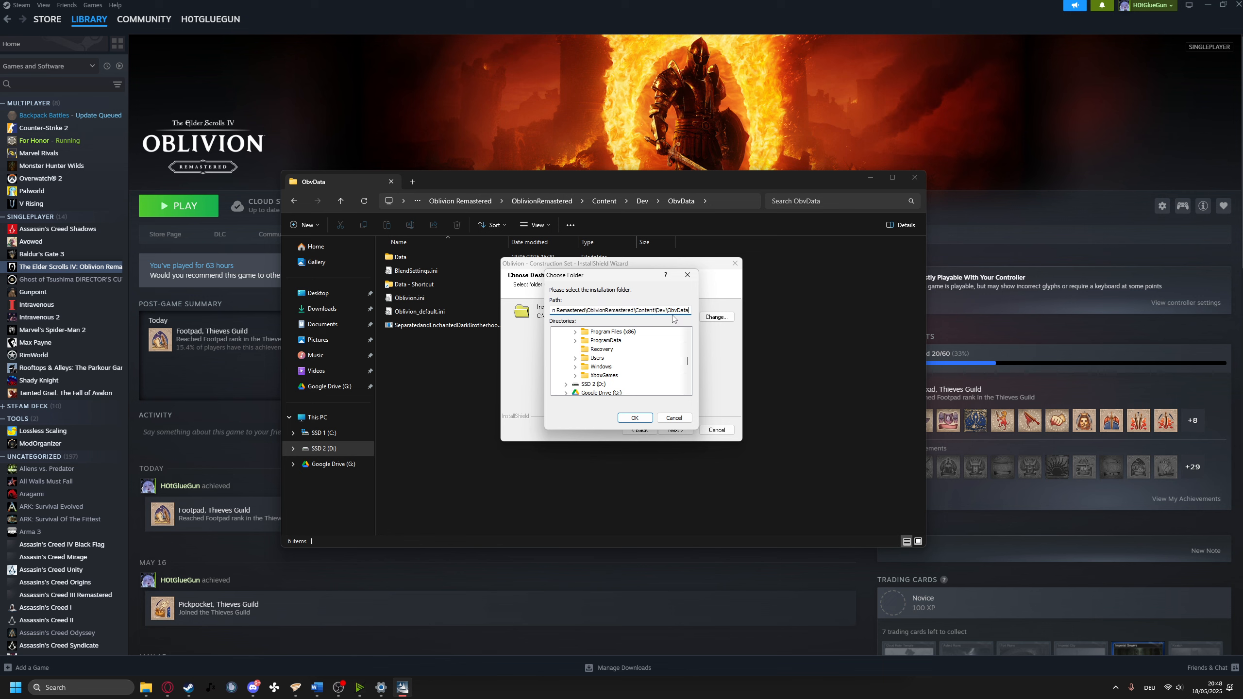
key(ctrl+v)
key(Return)
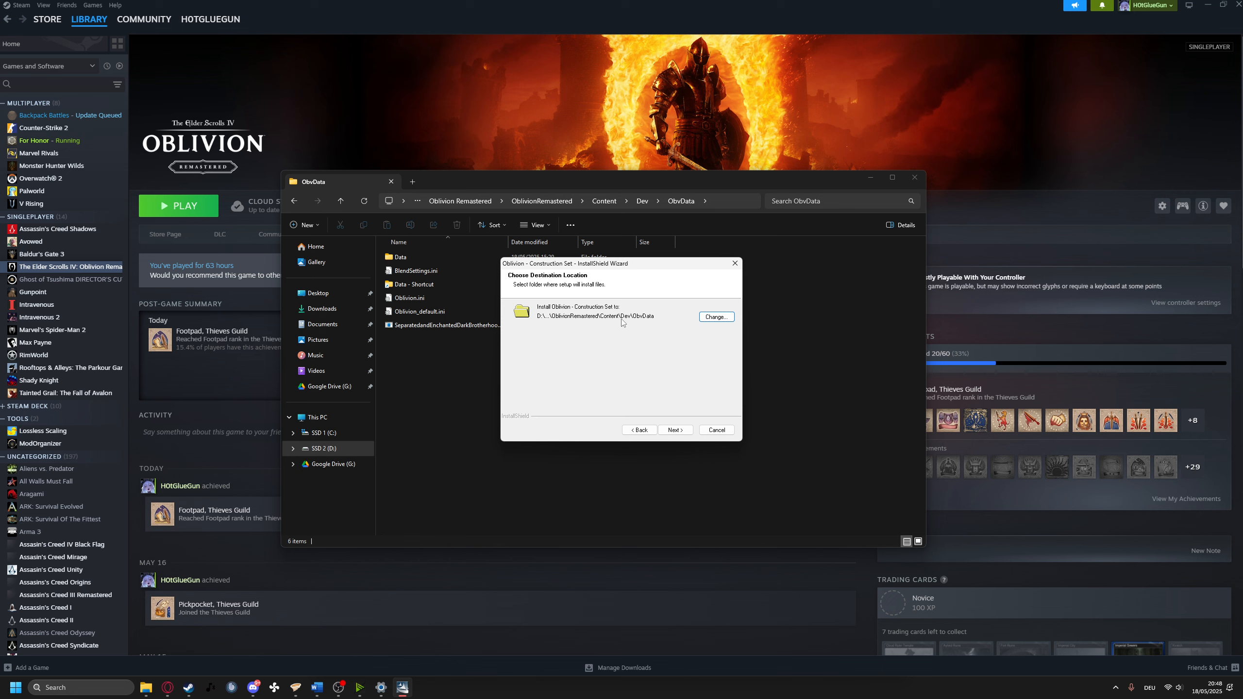
Install the Construction Set and finish the wizard without viewing the ReadMe, keeping the desktop shortcut option
click(672, 431)
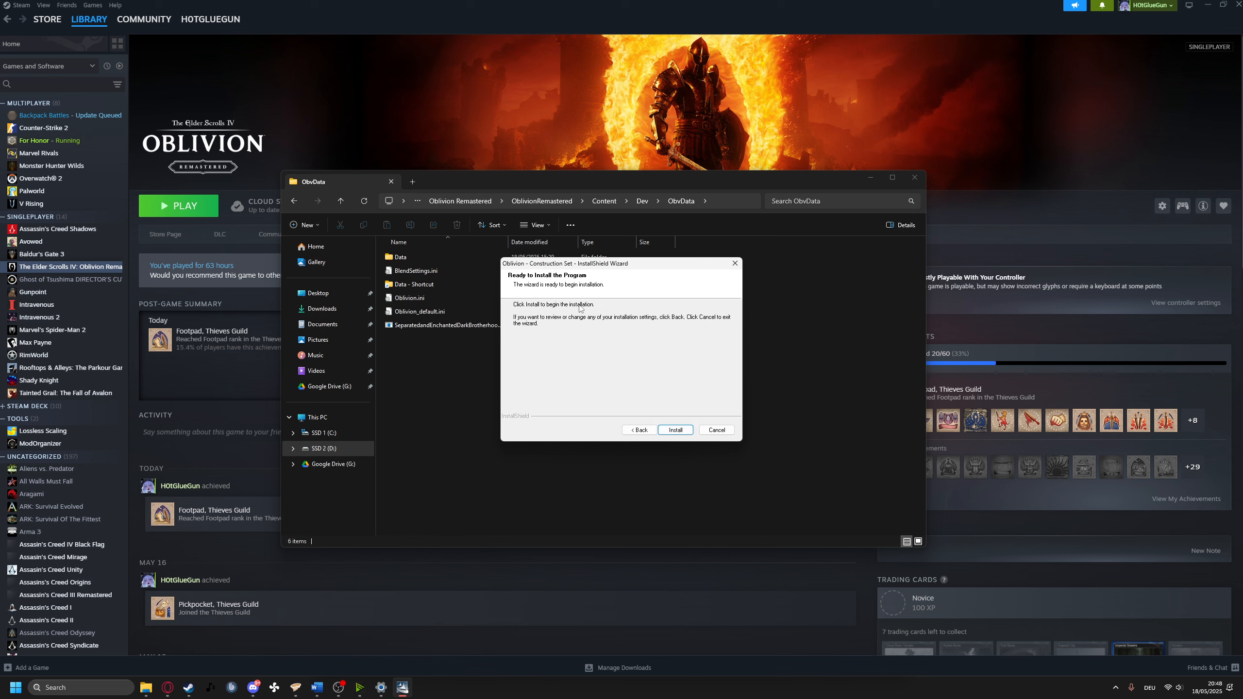
click(679, 431)
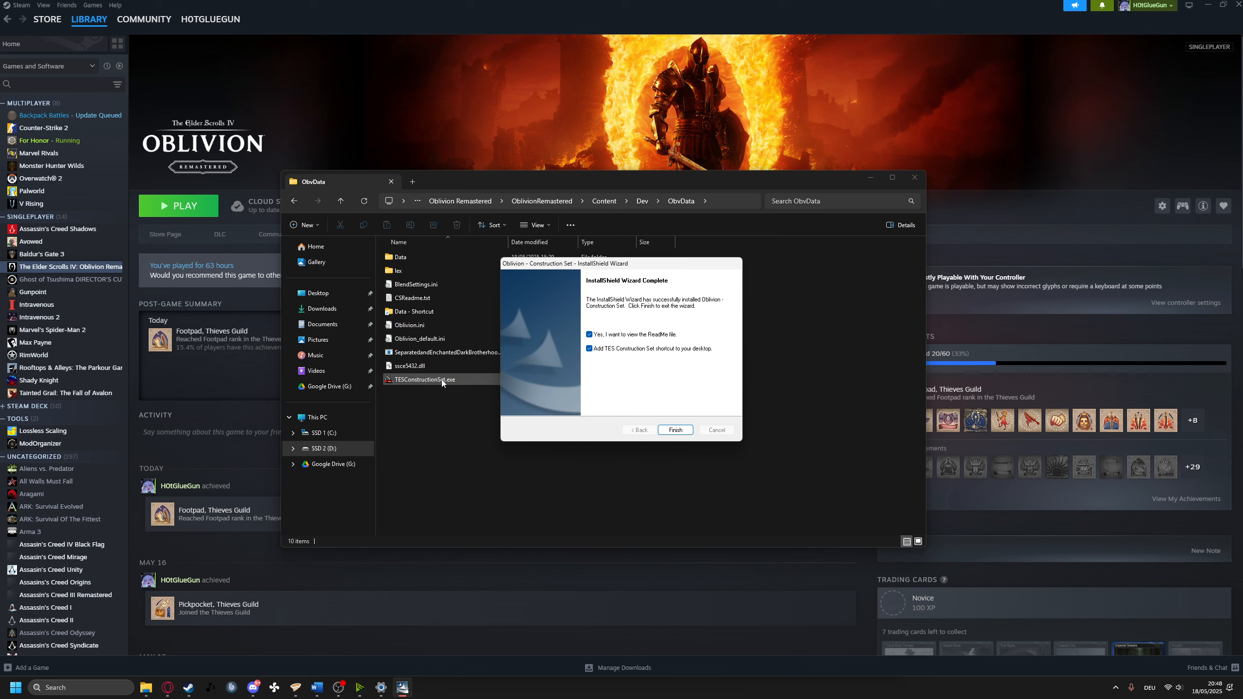
click(634, 337)
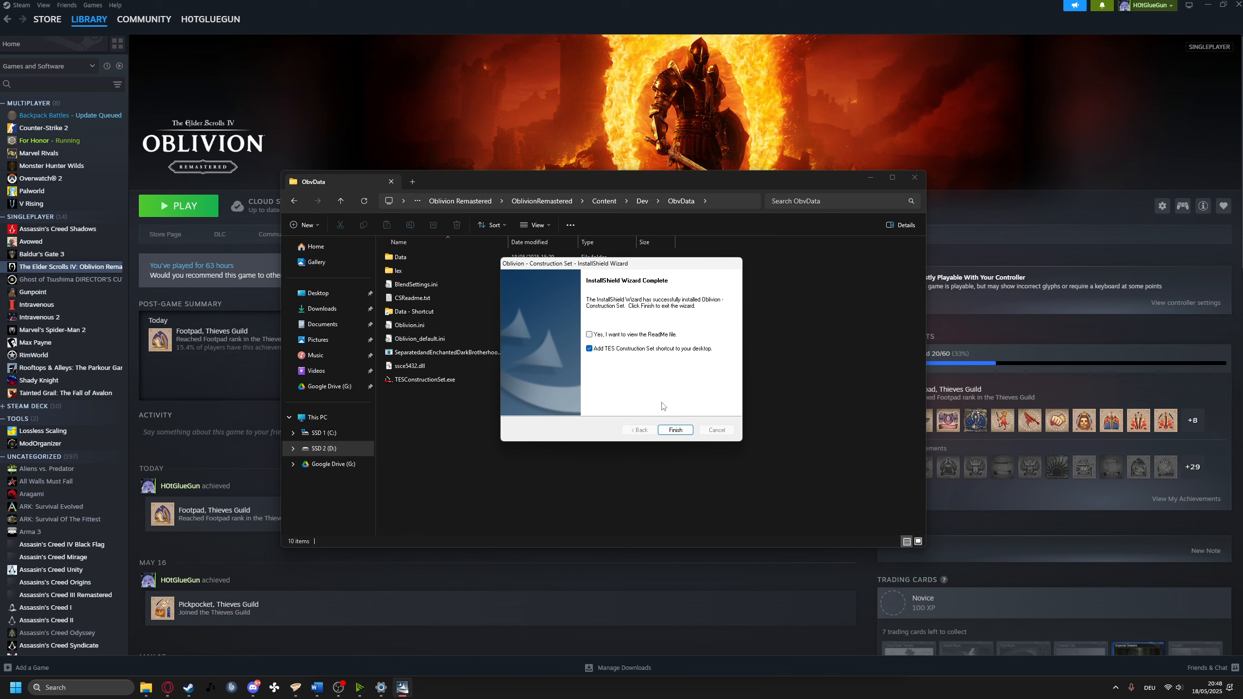
click(679, 431)
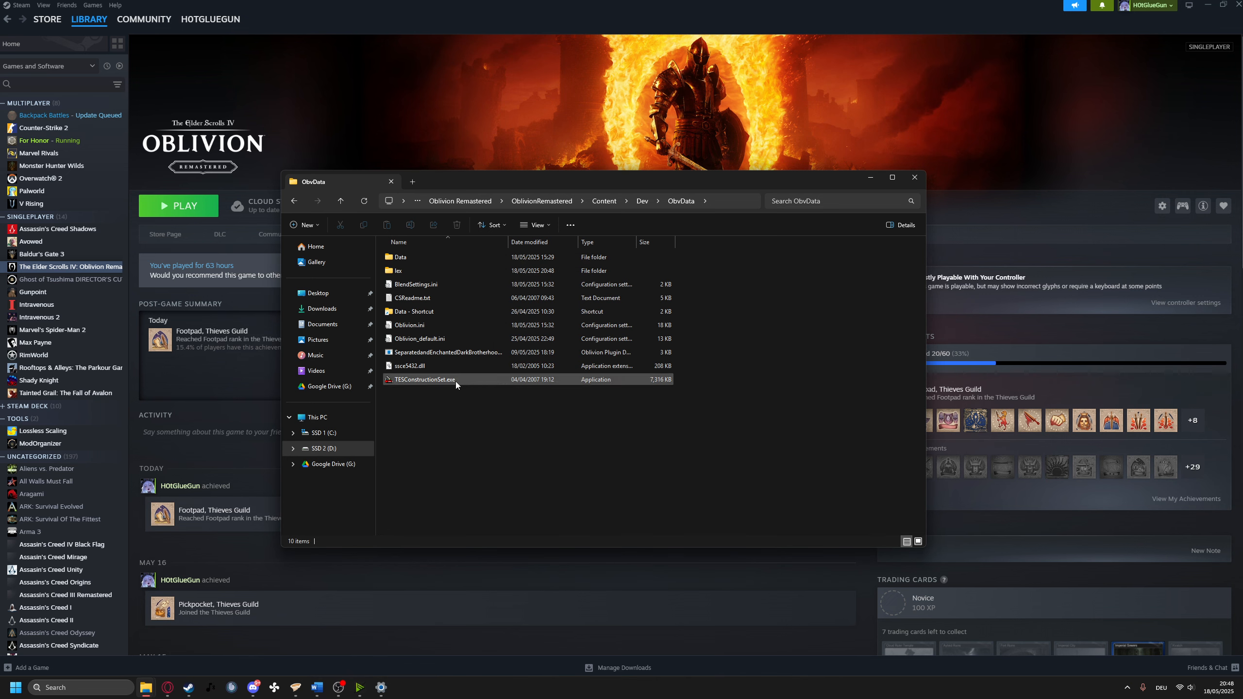
click(100, 686)
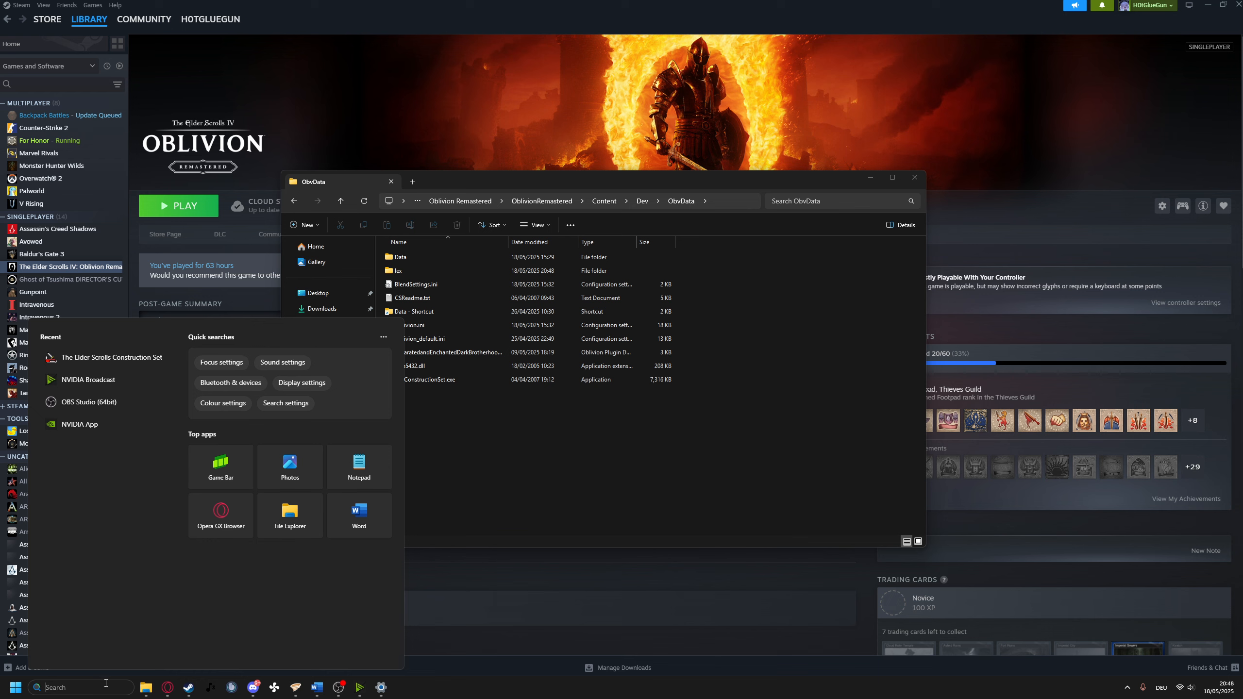
text(oblivionRemastered)
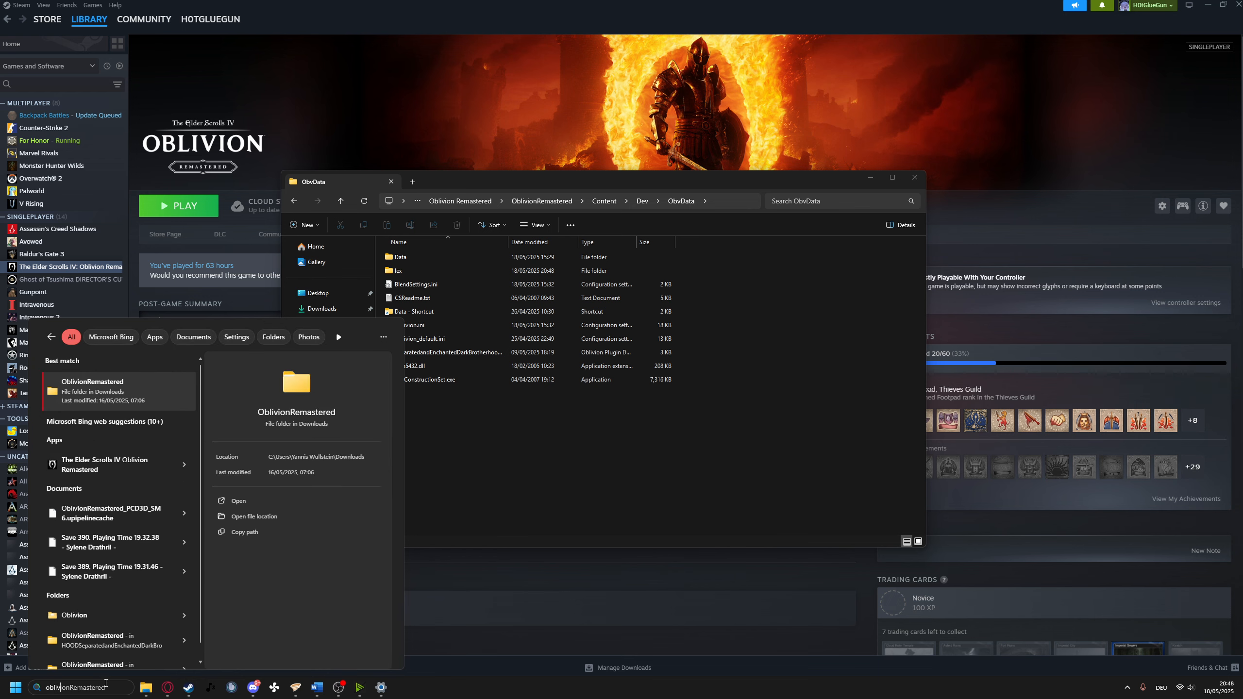
click(630, 448)
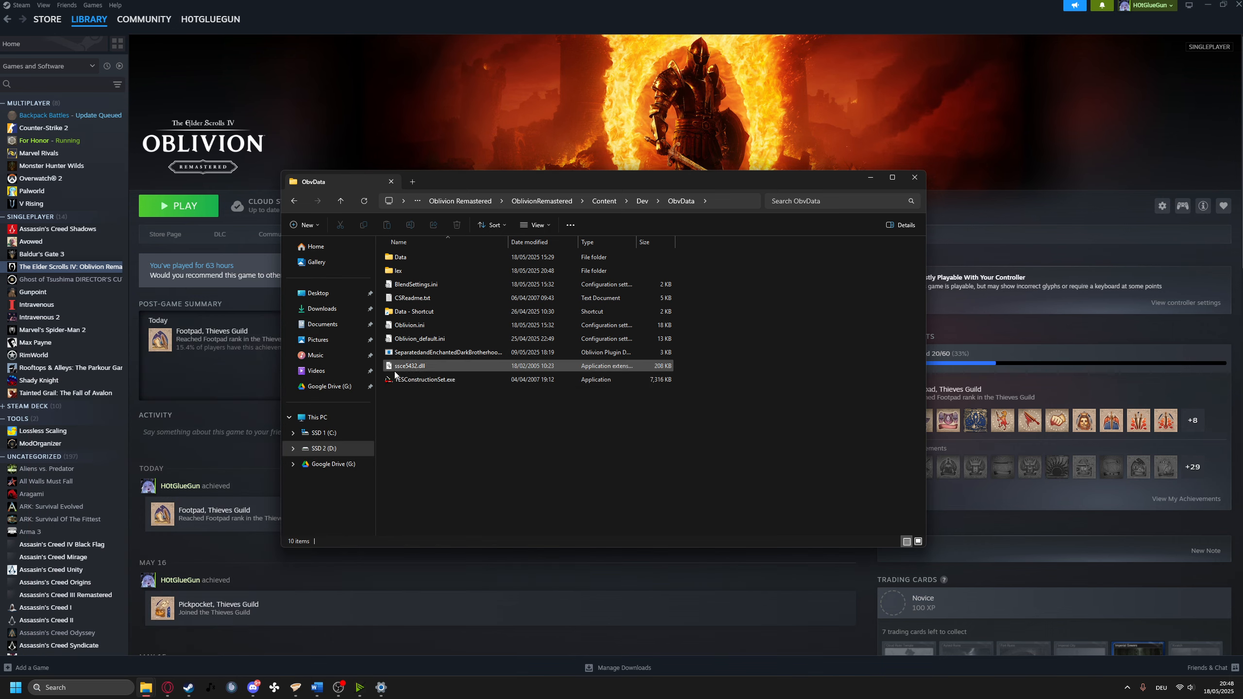
Launch TESConstructionSet.exe from the ObvData folder and open its list of TES data files
double_click(471, 382)
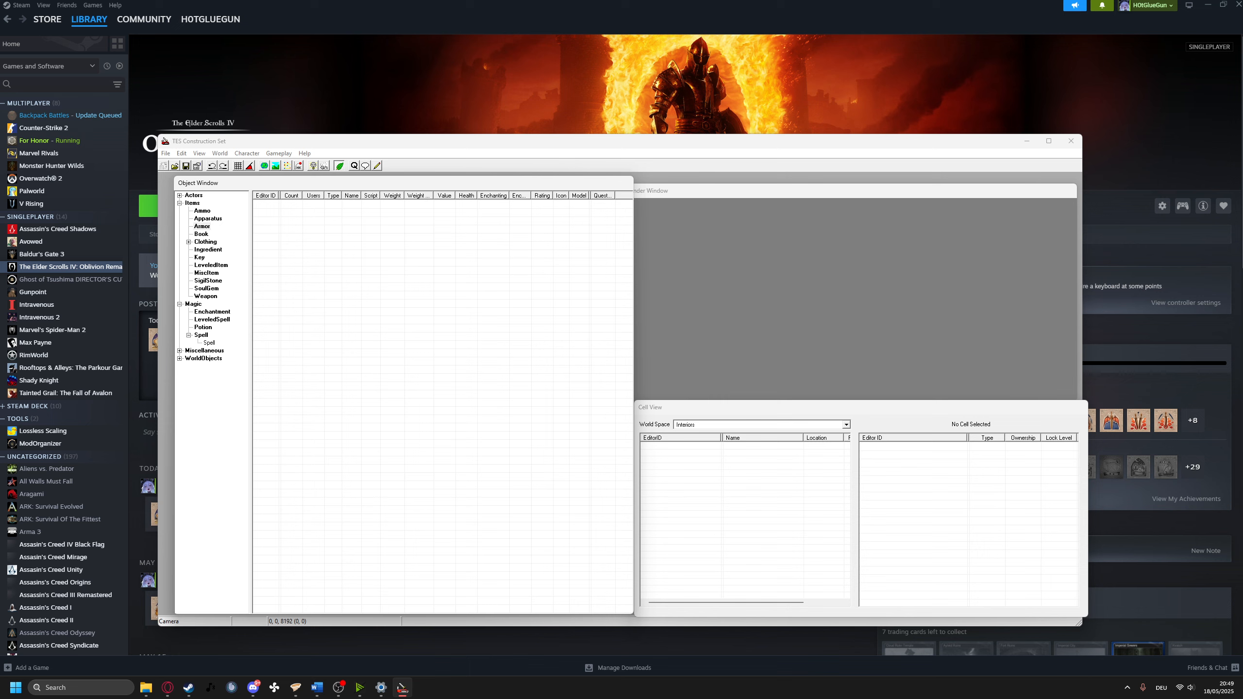
click(180, 154)
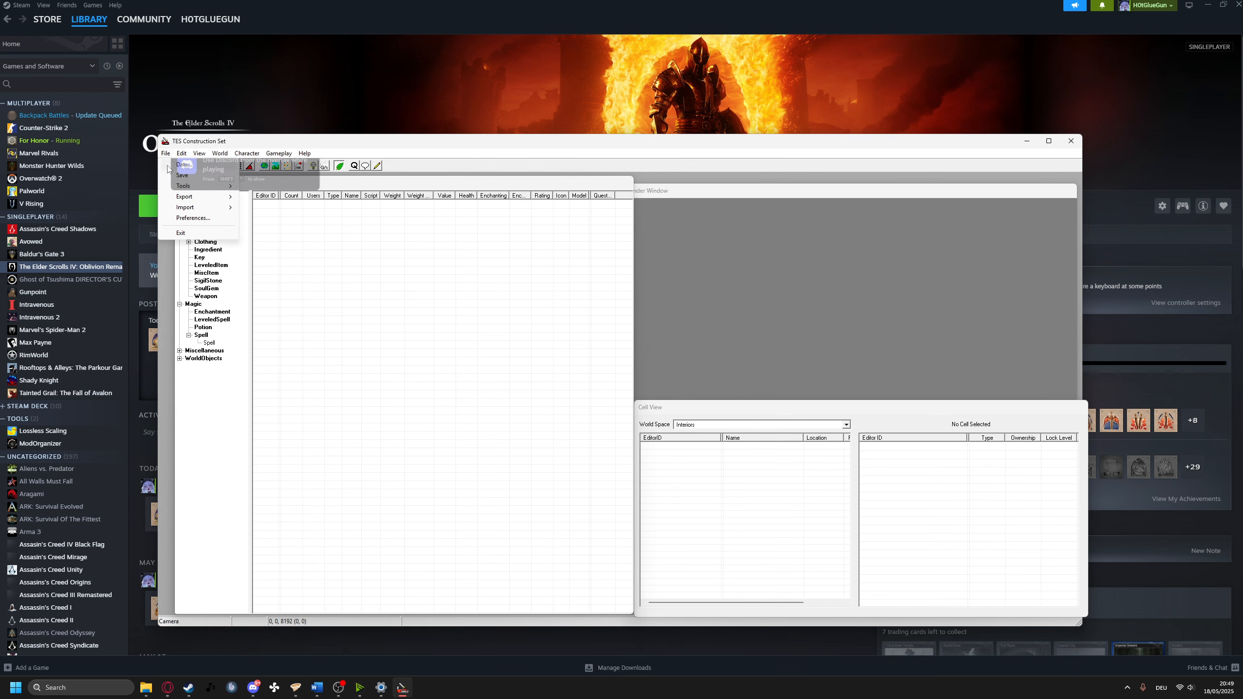
click(170, 165)
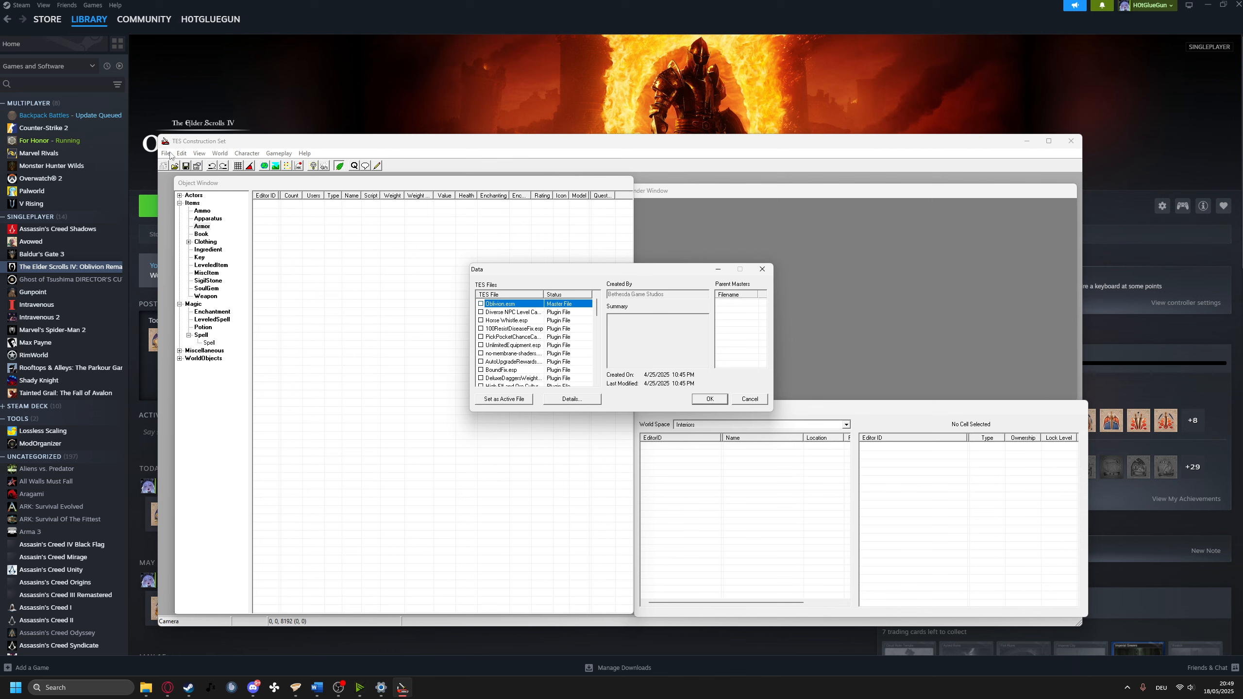
click(763, 270)
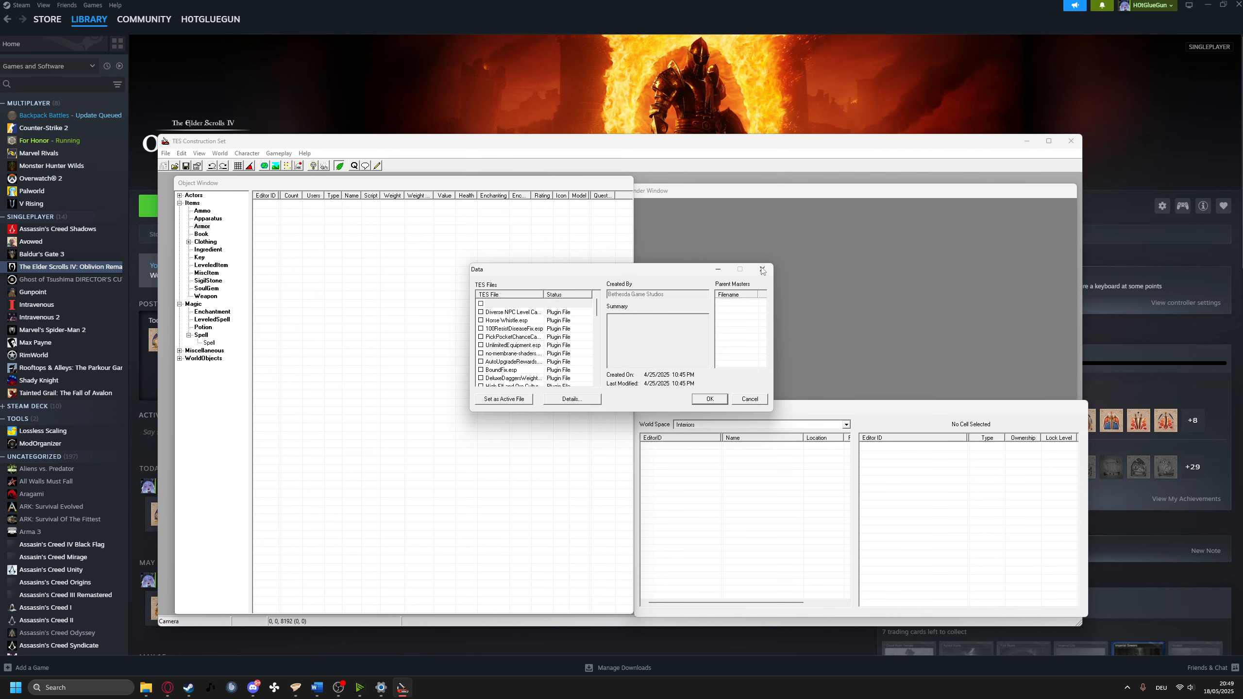
click(166, 153)
click(169, 165)
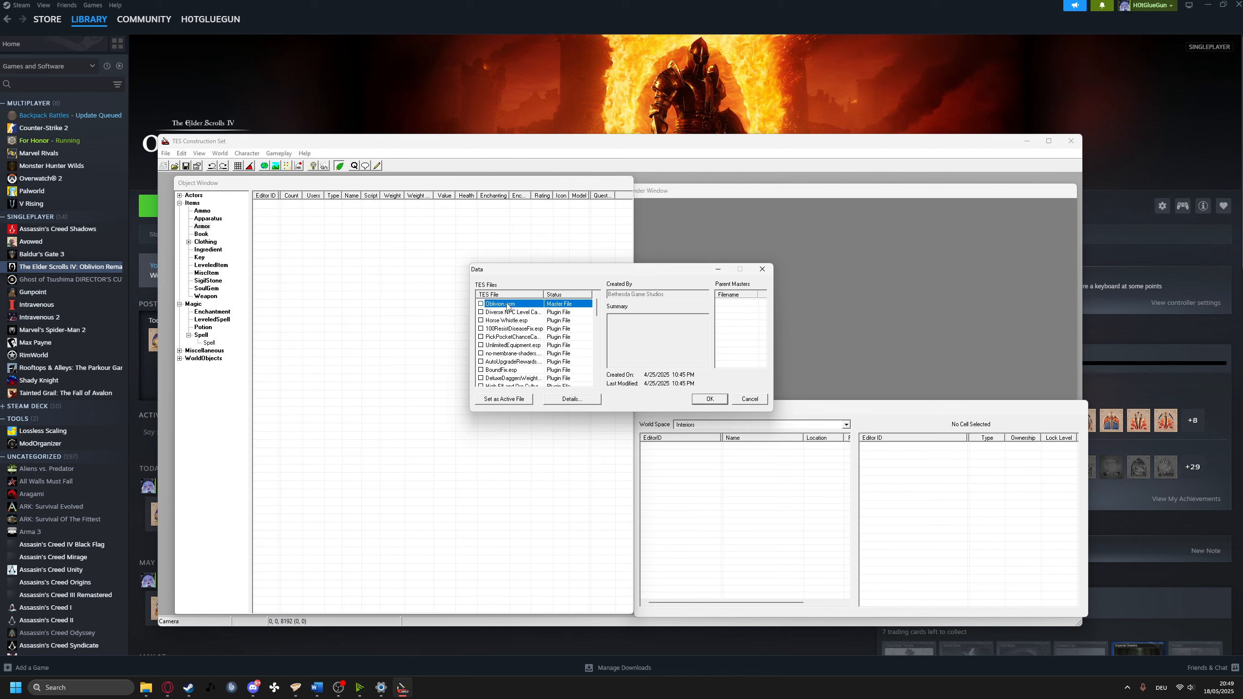
Examine the list of TES master and plugin files, including Oblivion.esm, and close it without loading anything
scroll(544, 350, down, 2)
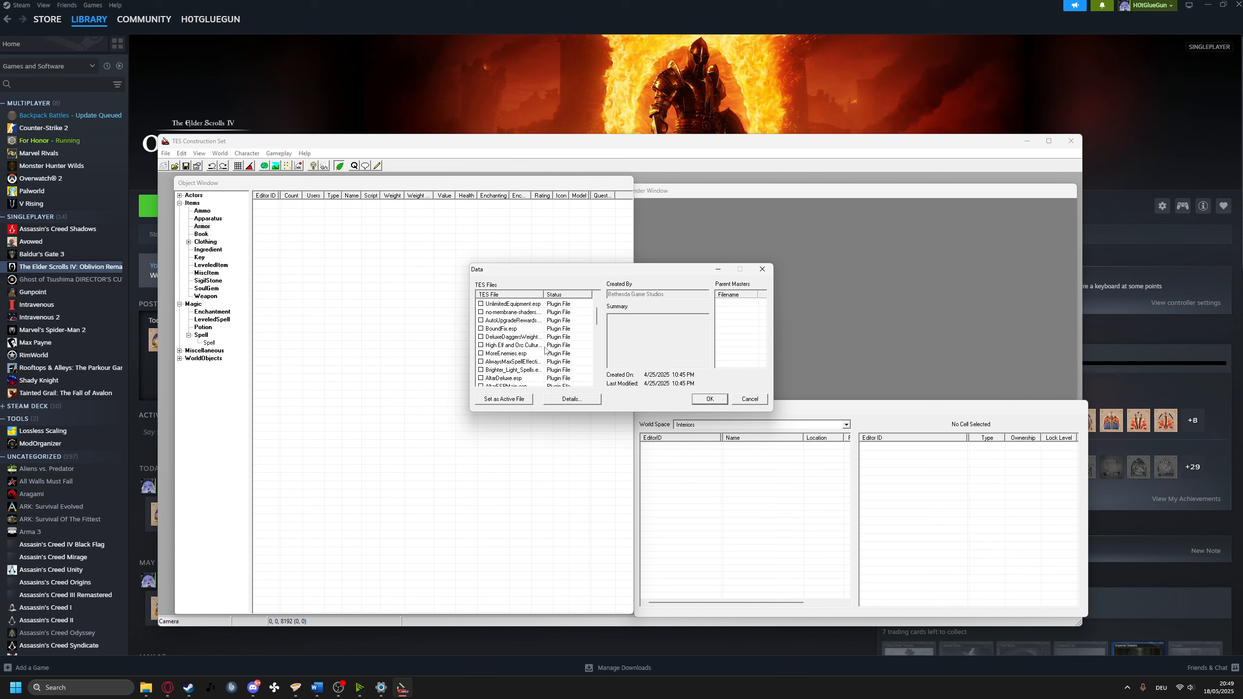
scroll(545, 351, down, 5)
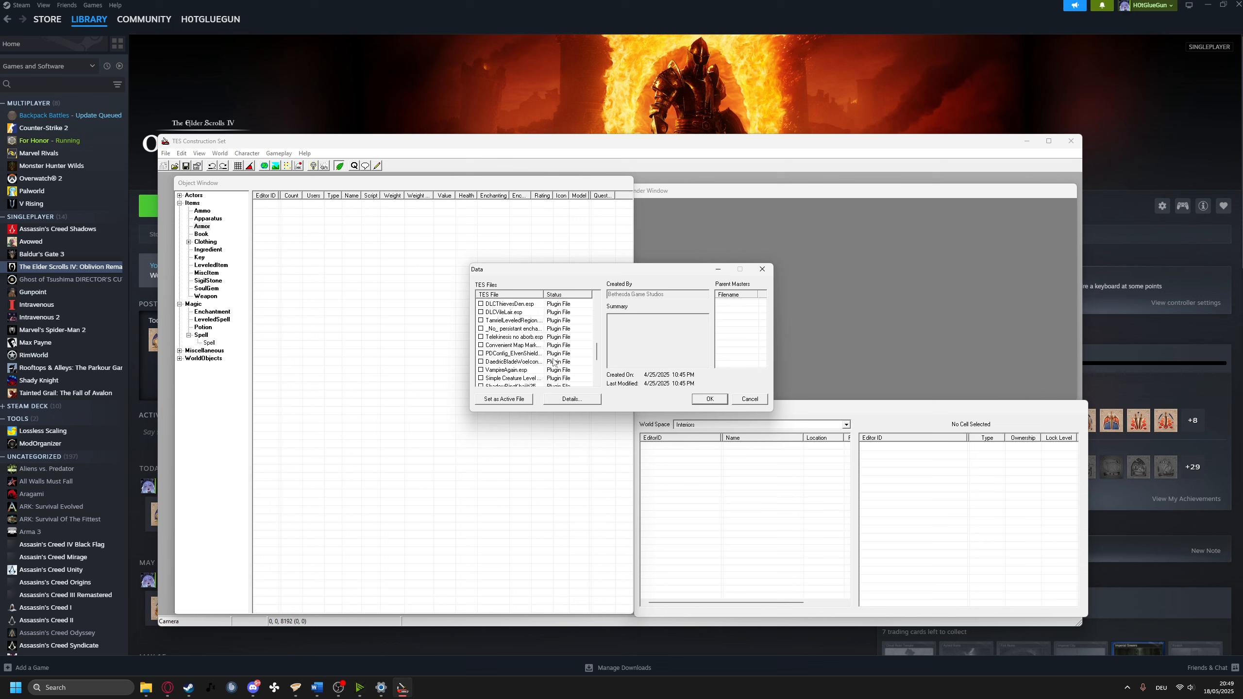
scroll(555, 363, down, 2)
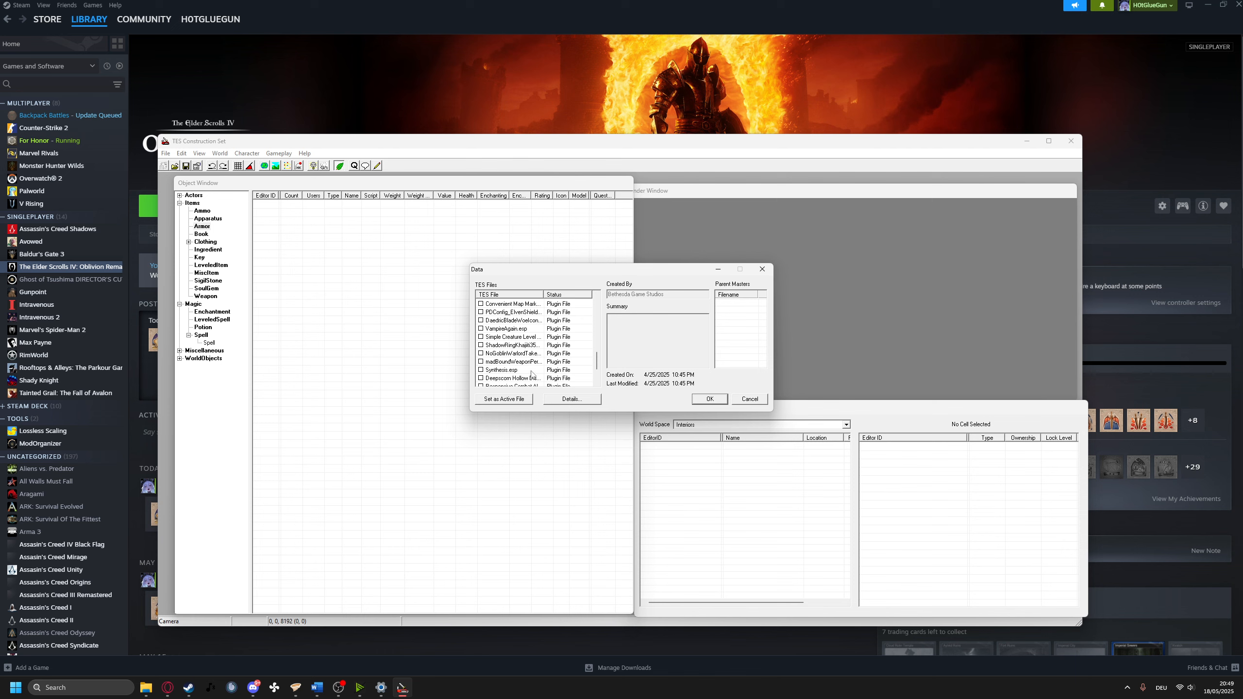
scroll(556, 349, up, 5)
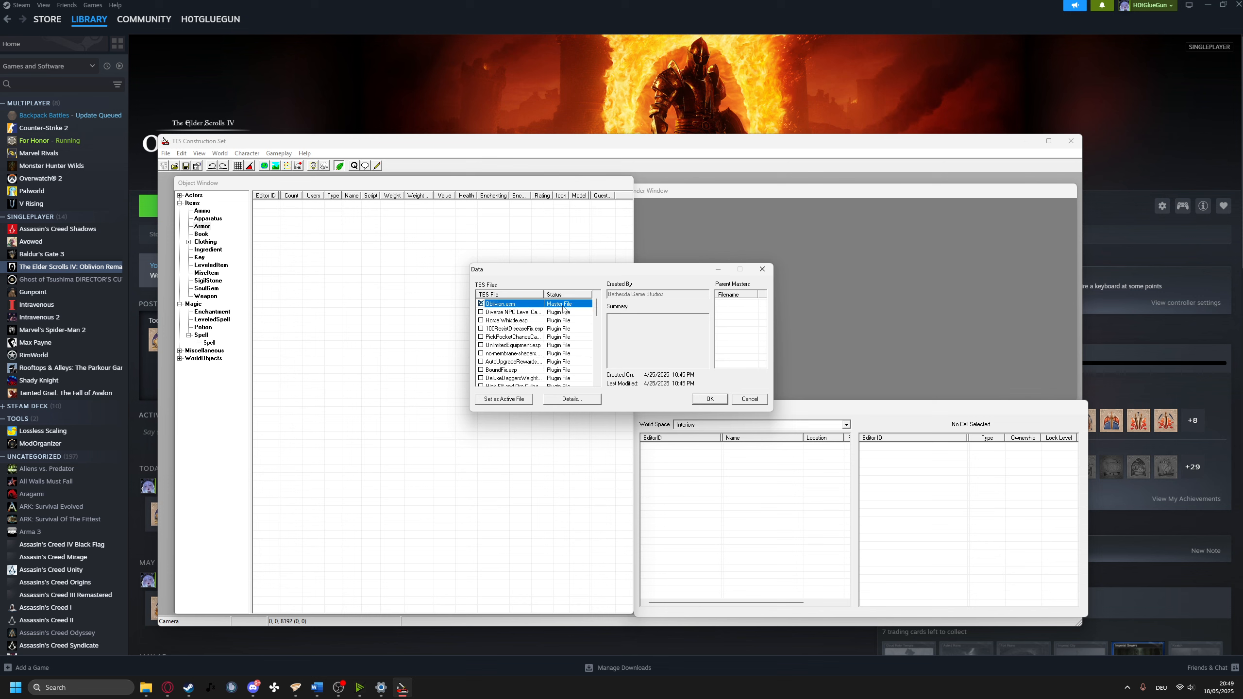
scroll(557, 363, down, 5)
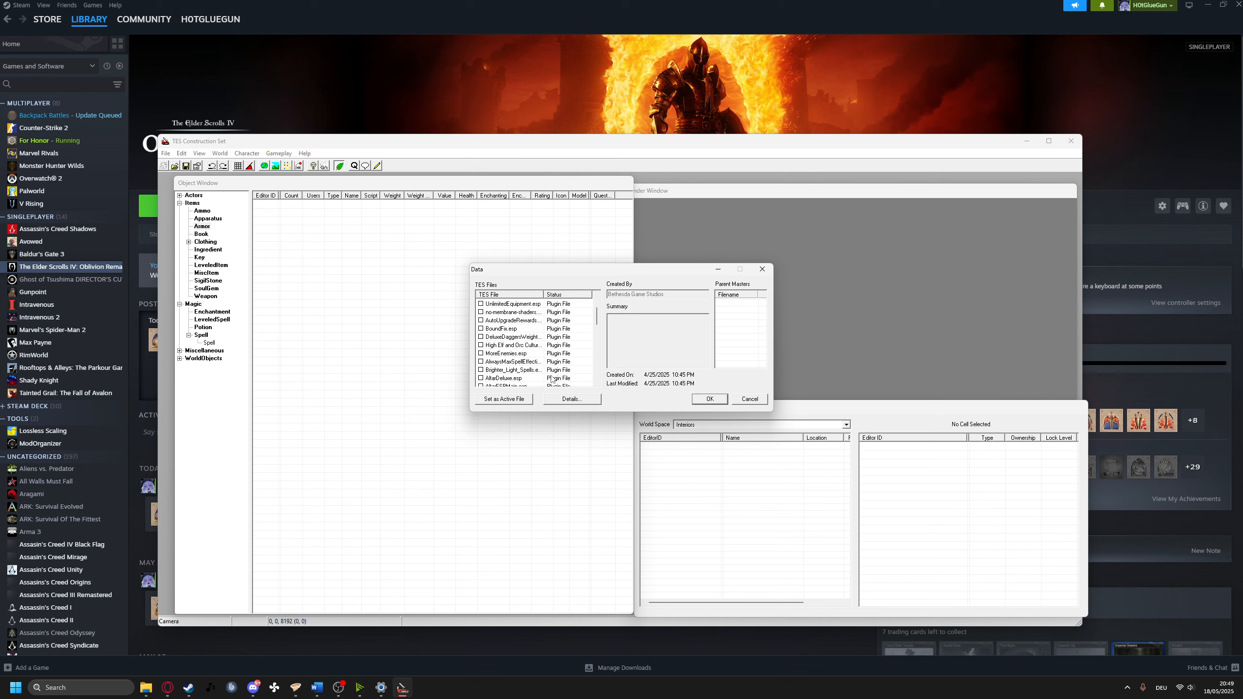
scroll(559, 373, up, 5)
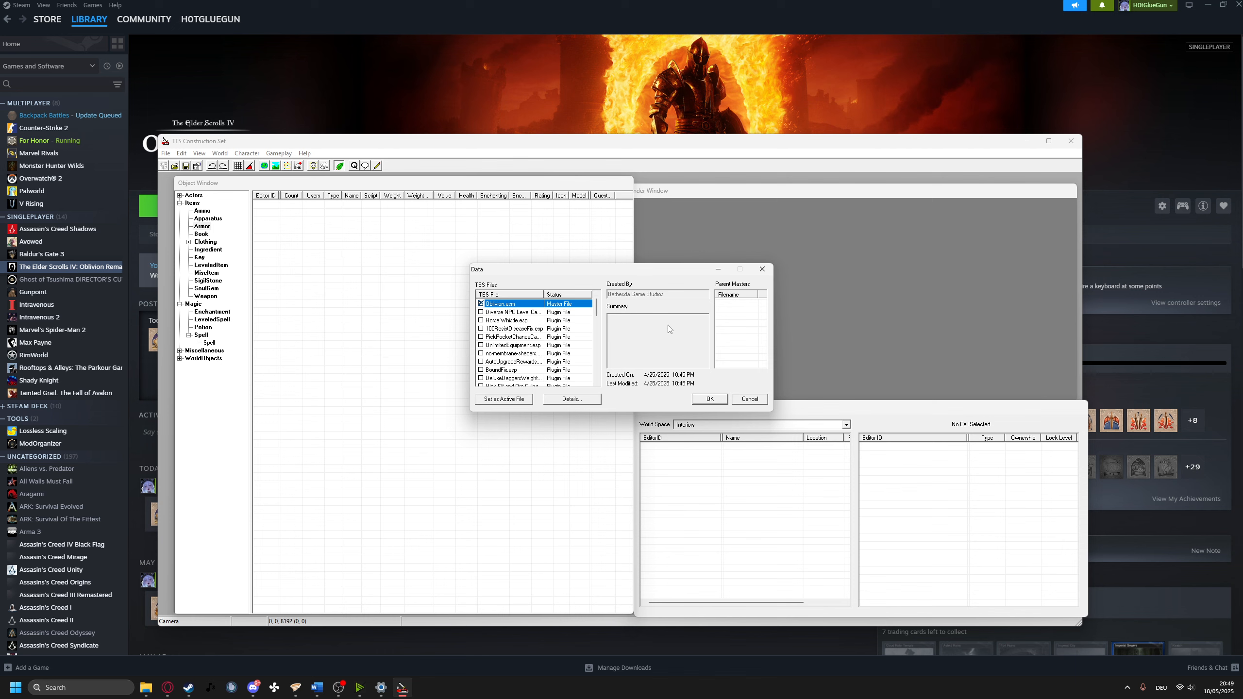
click(768, 273)
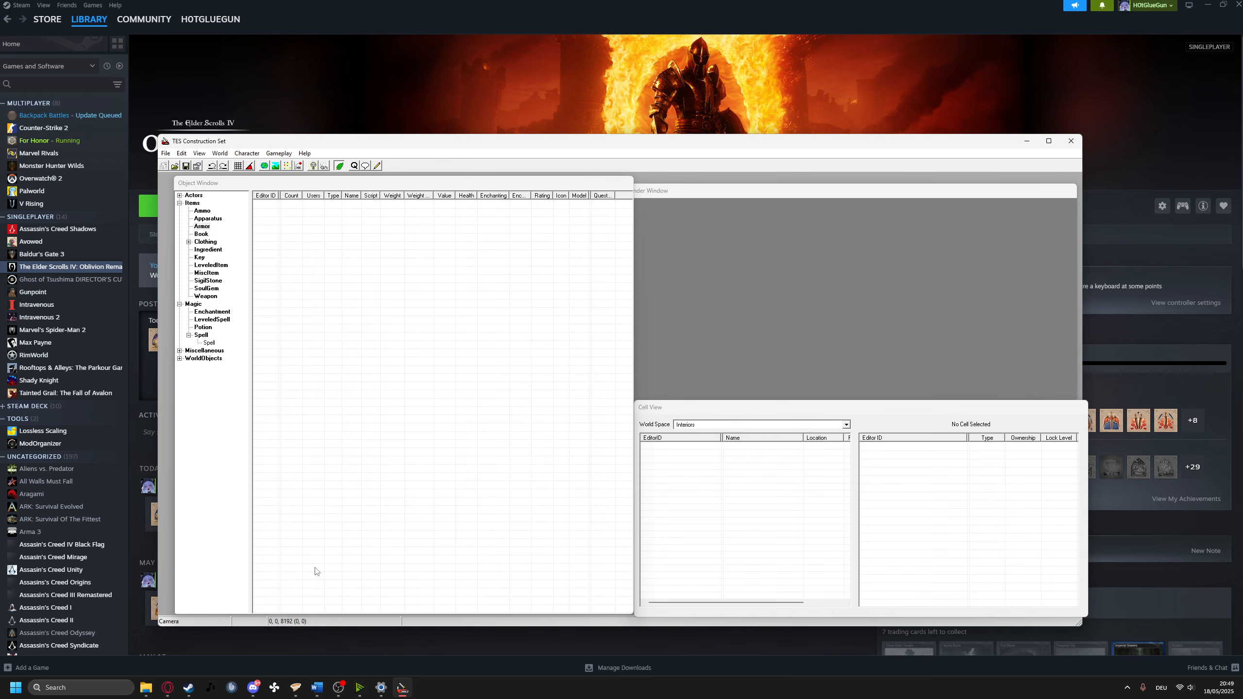
mouse_move(168, 687)
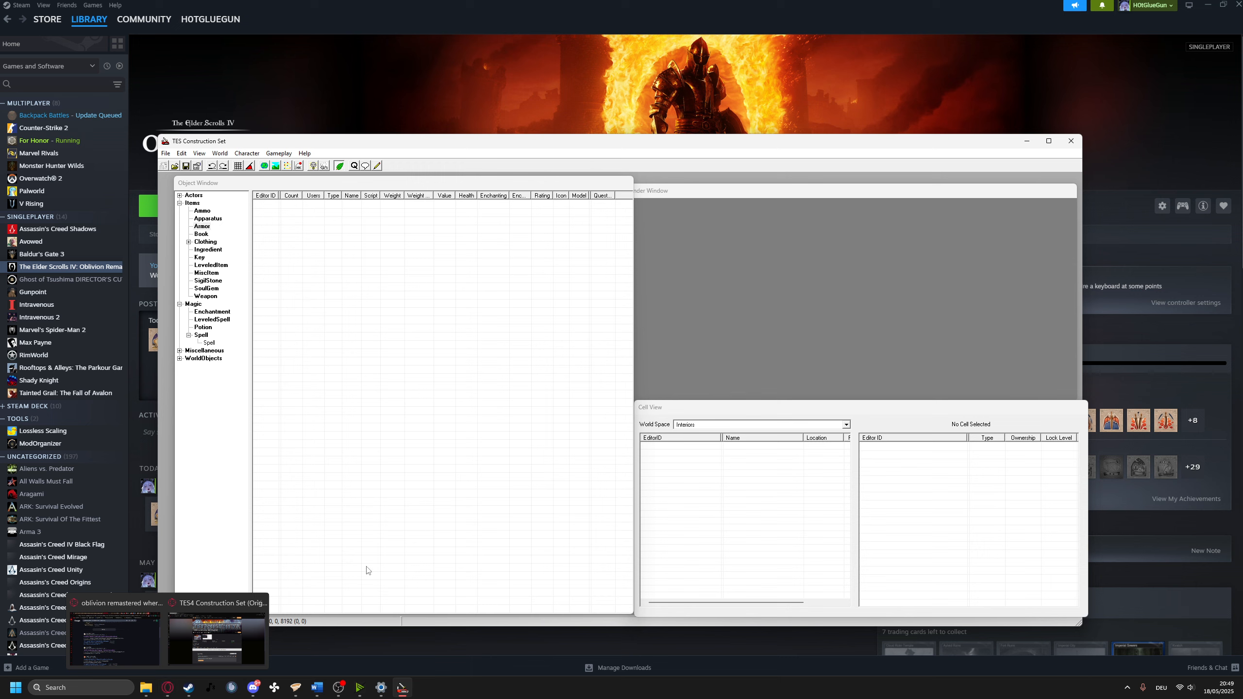
click(167, 153)
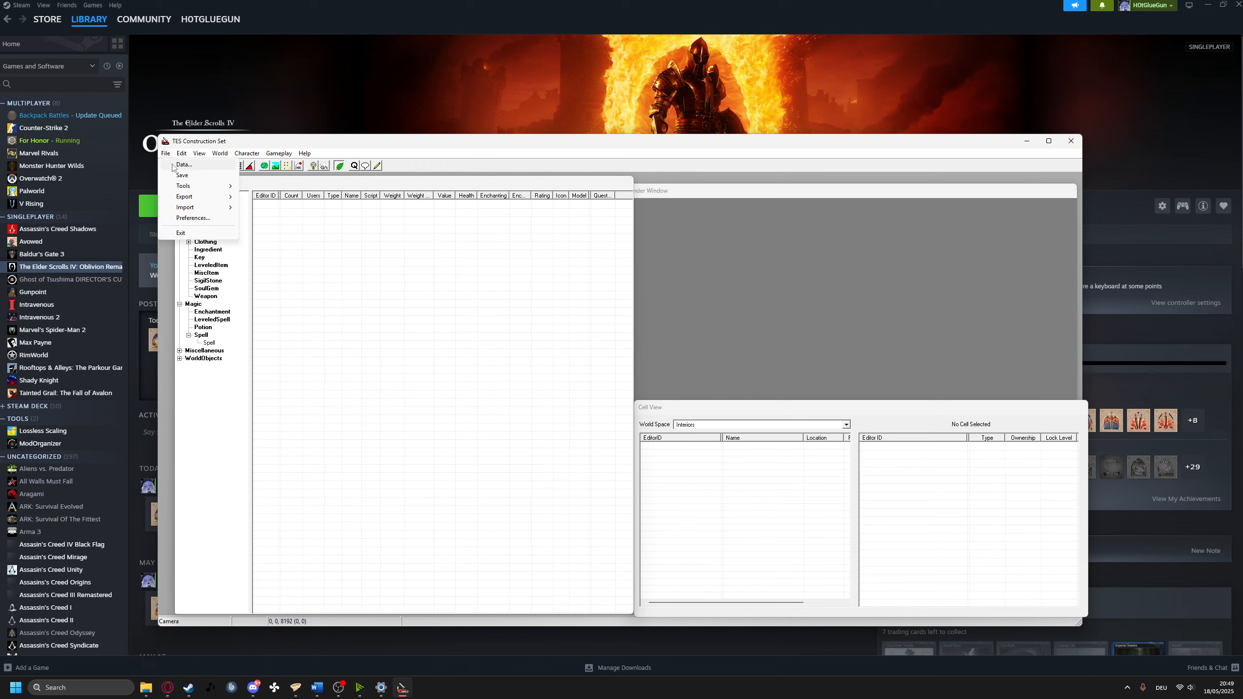
click(184, 164)
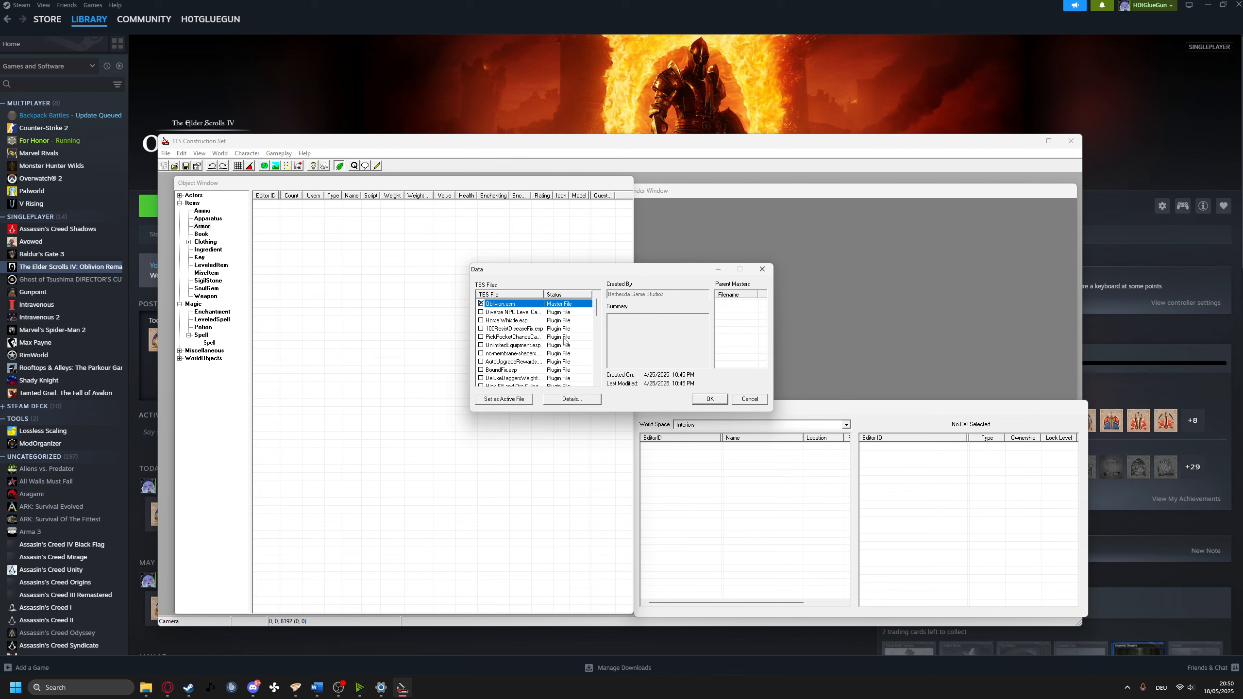
click(761, 269)
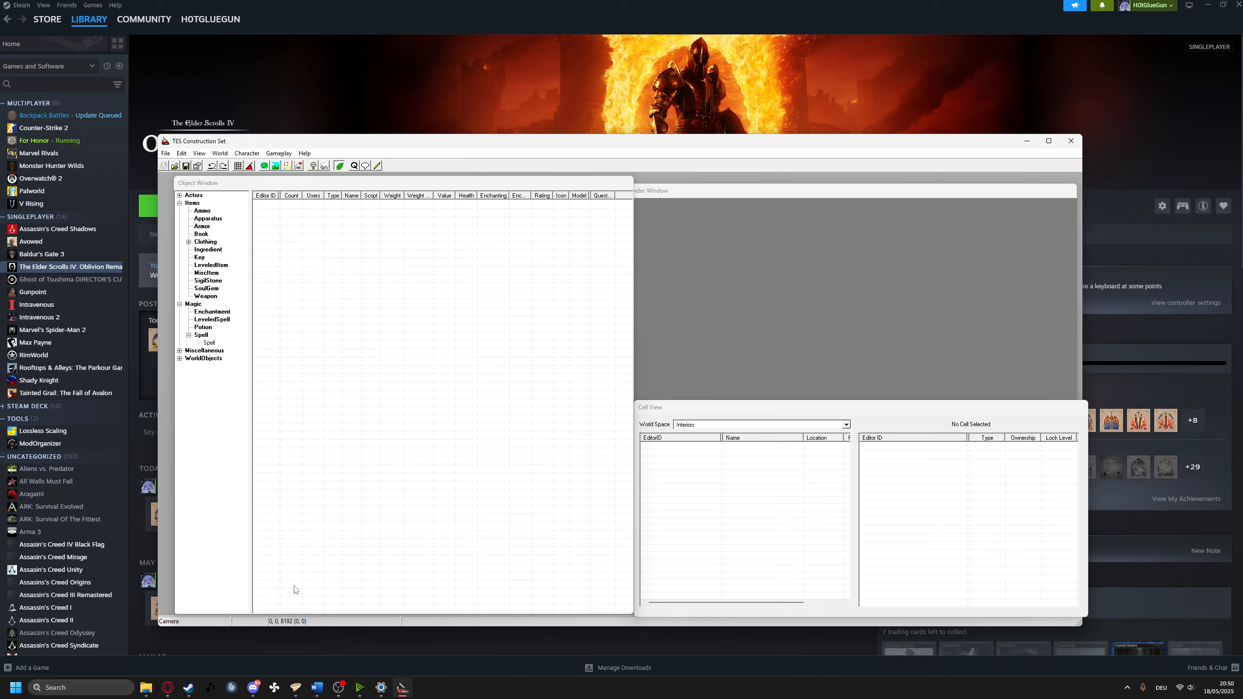
Switch to the browser and view the main files of the Empty.esp mod on Nexus Mods
click(167, 687)
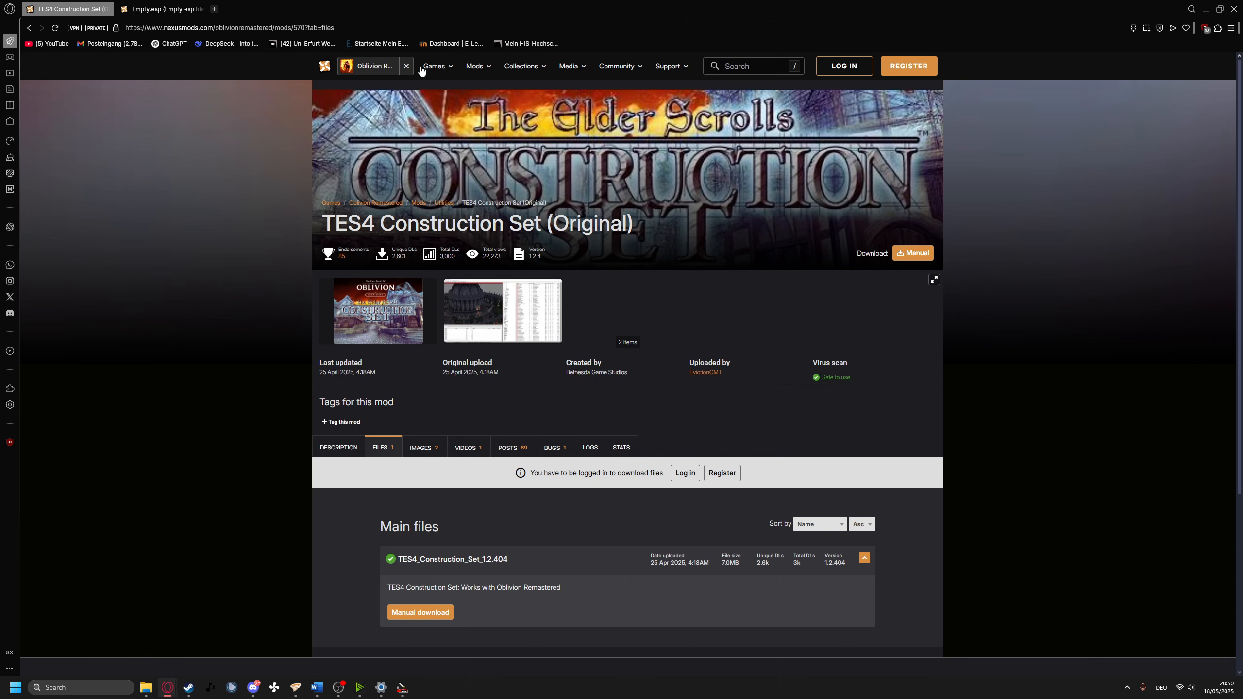
click(163, 6)
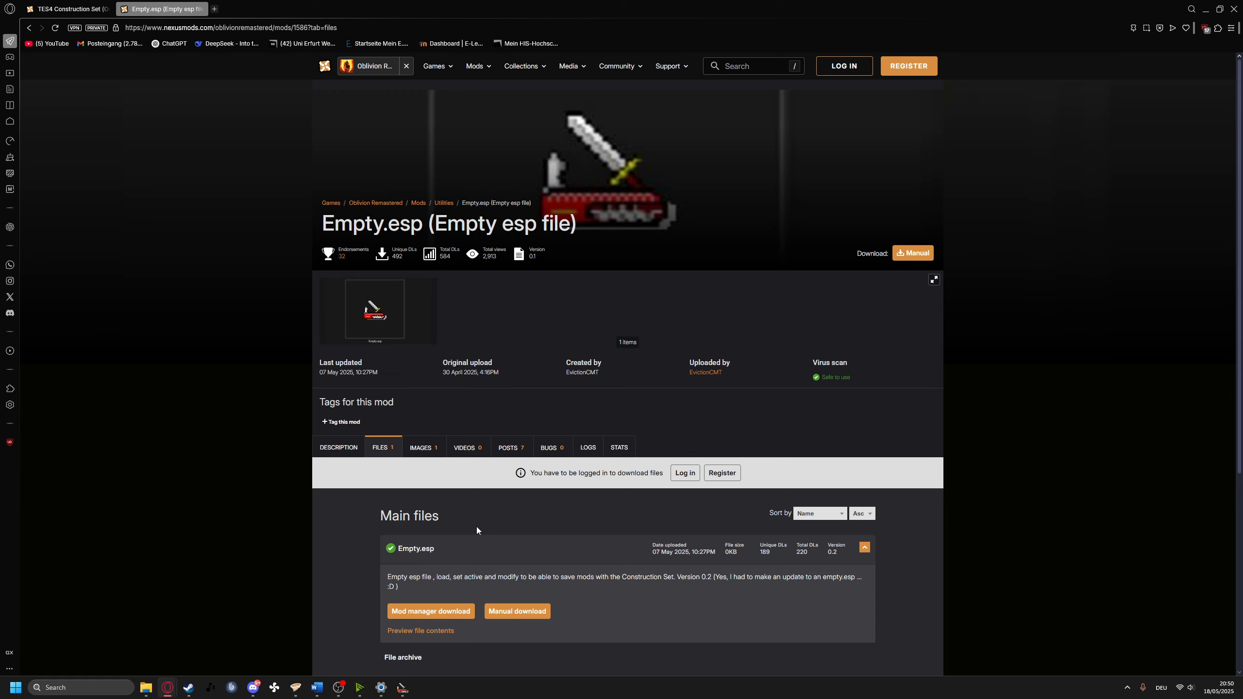
scroll(499, 534, down, 2)
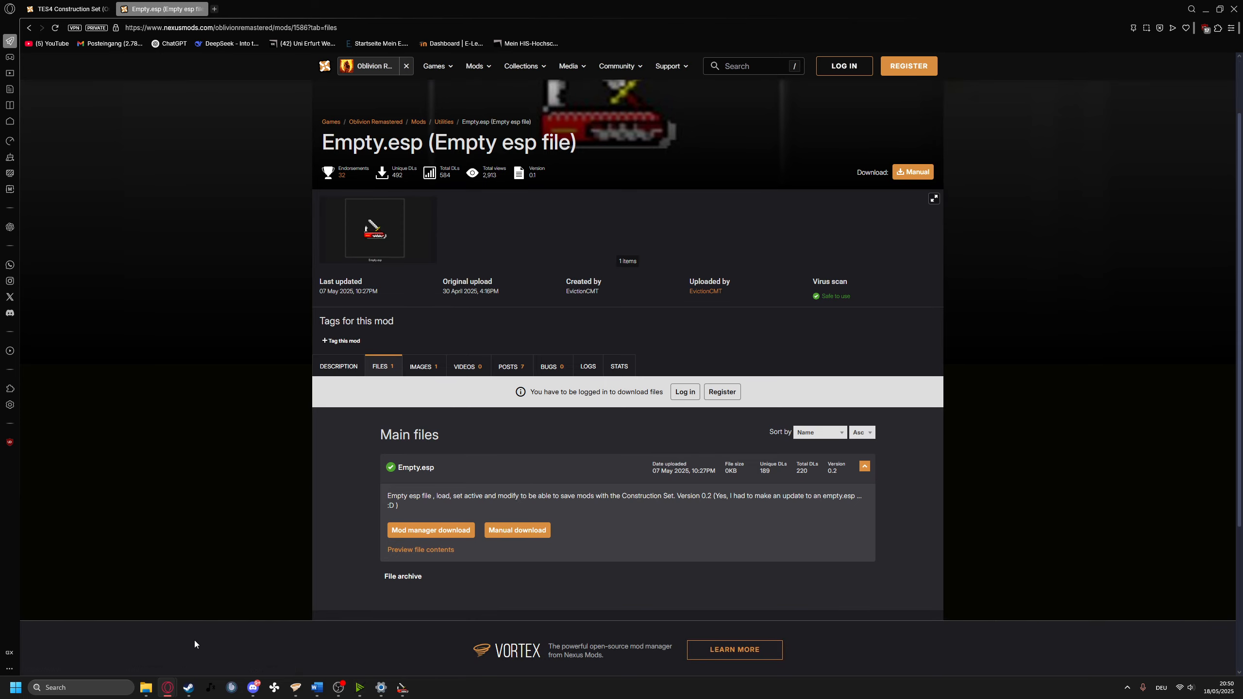
Extract the downloaded Empty.esp-1586-0-2-1746649647.rar archive into its own folder inside the ModTutorial folder
mouse_move(185, 656)
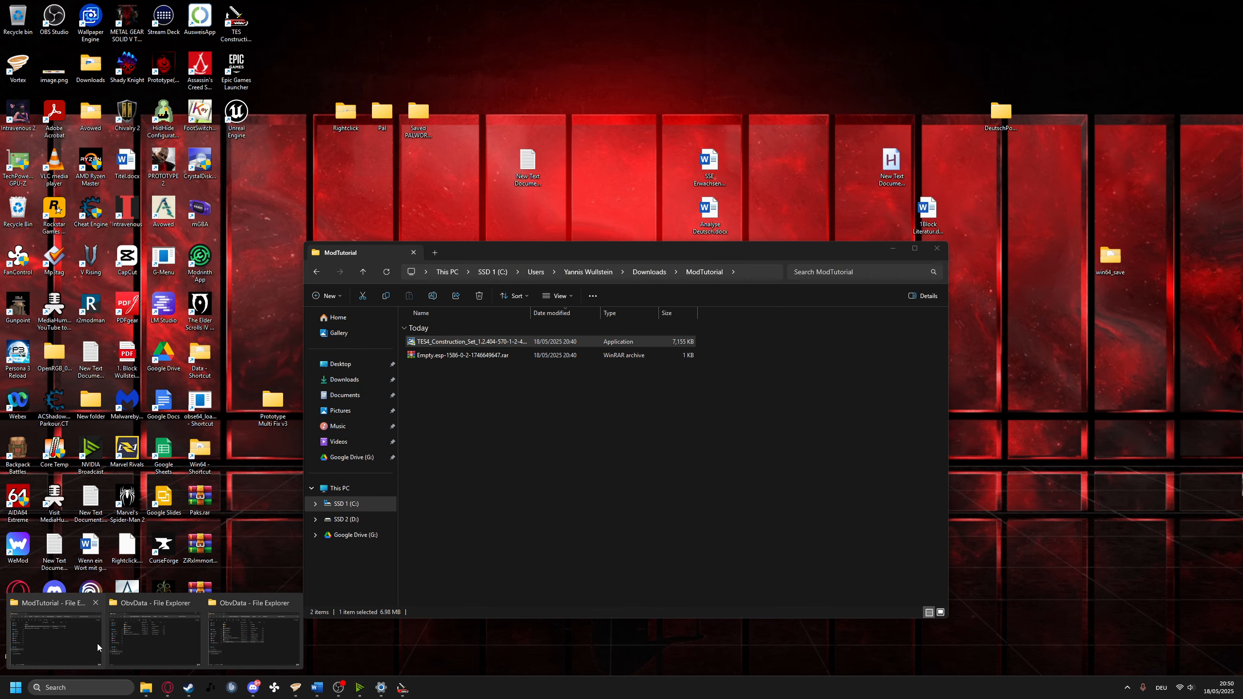
click(97, 643)
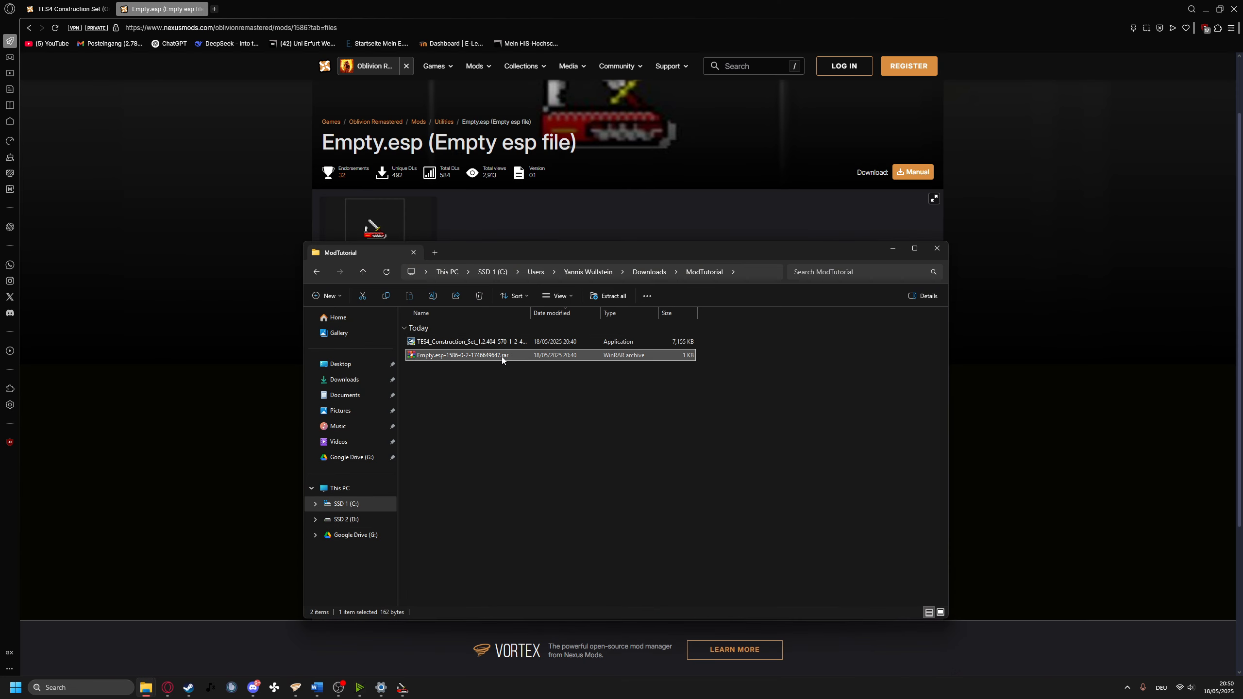
right_click(501, 356)
mouse_move(564, 554)
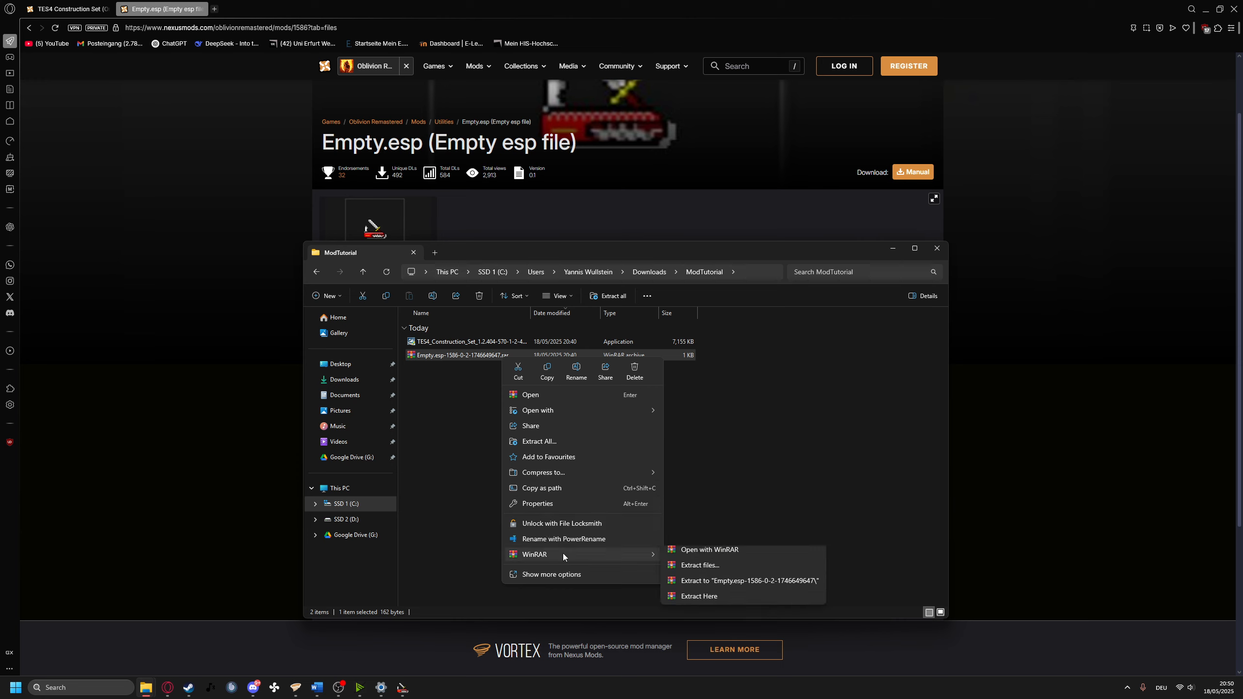
click(710, 582)
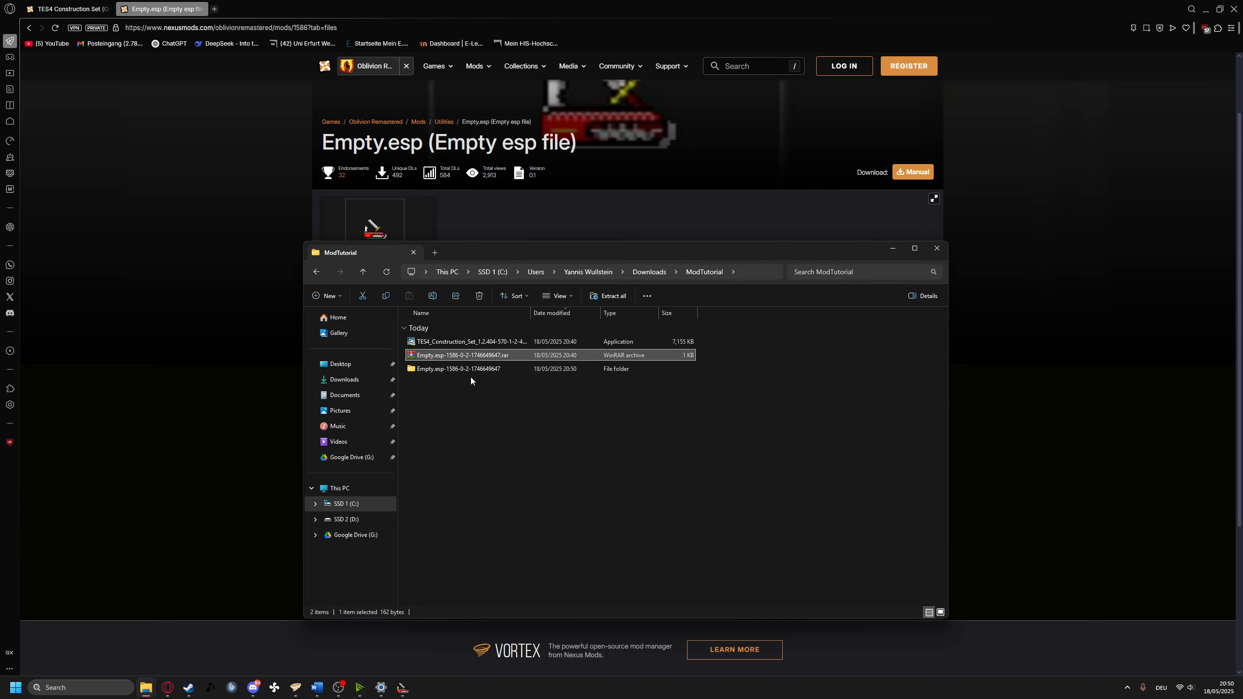
double_click(453, 369)
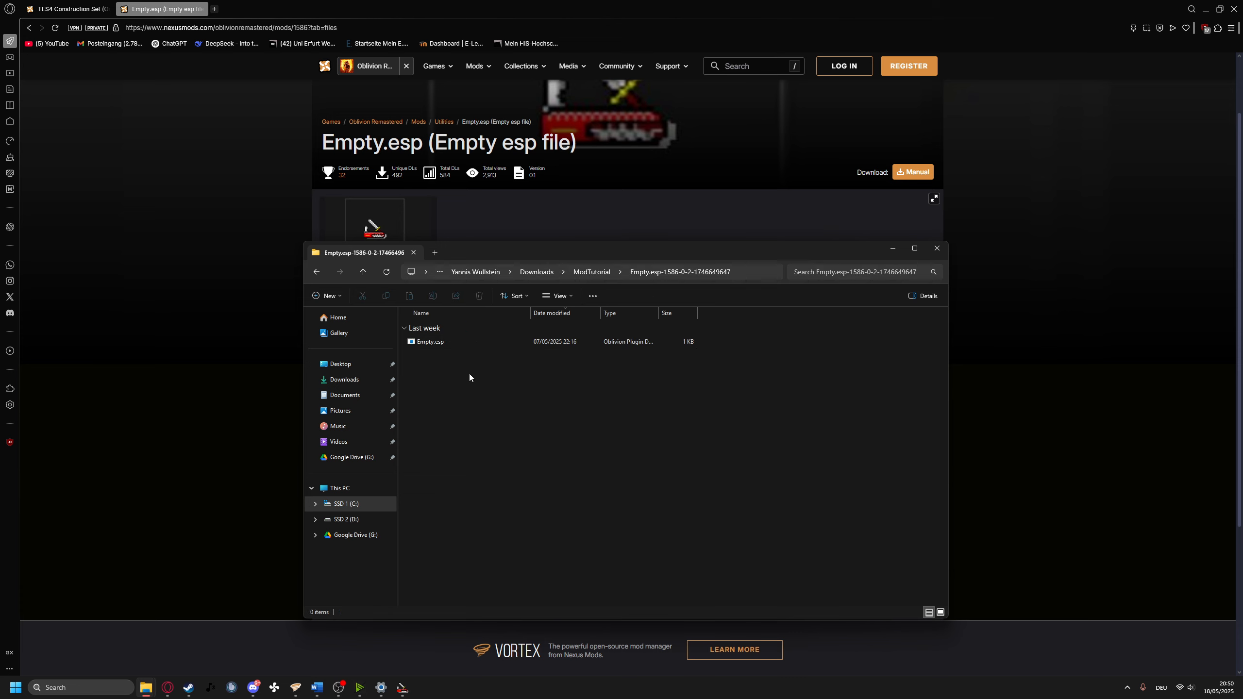
click(491, 344)
right_click(491, 343)
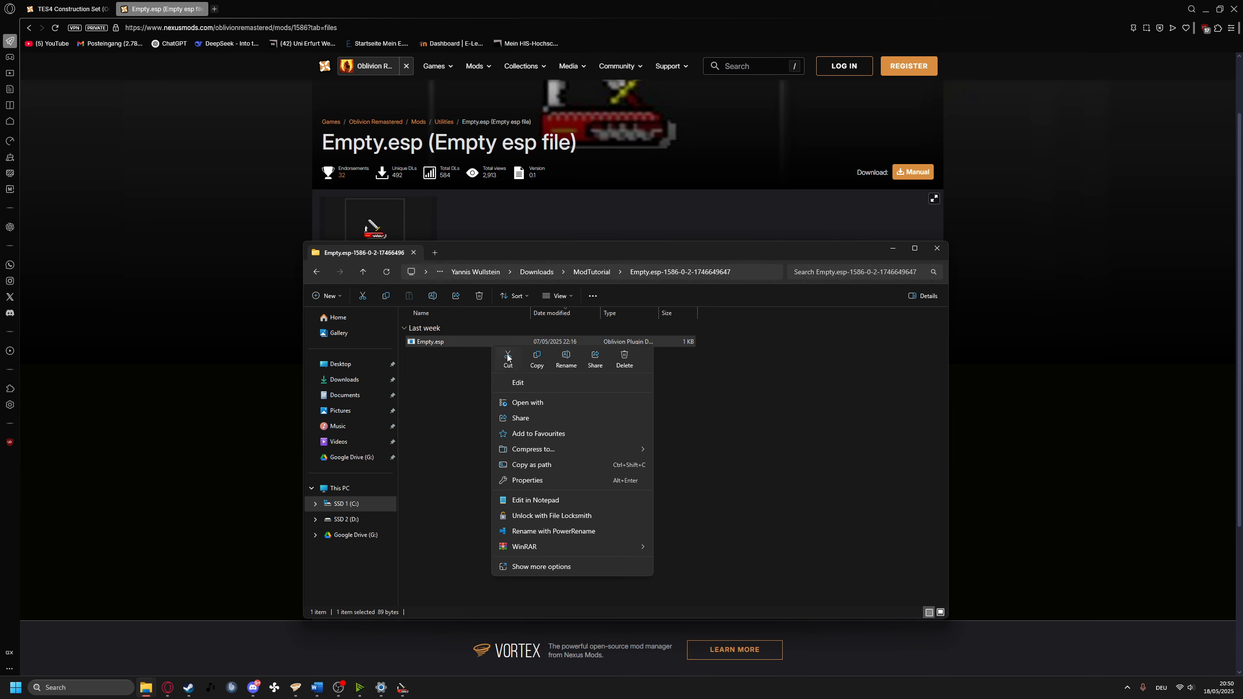
click(461, 344)
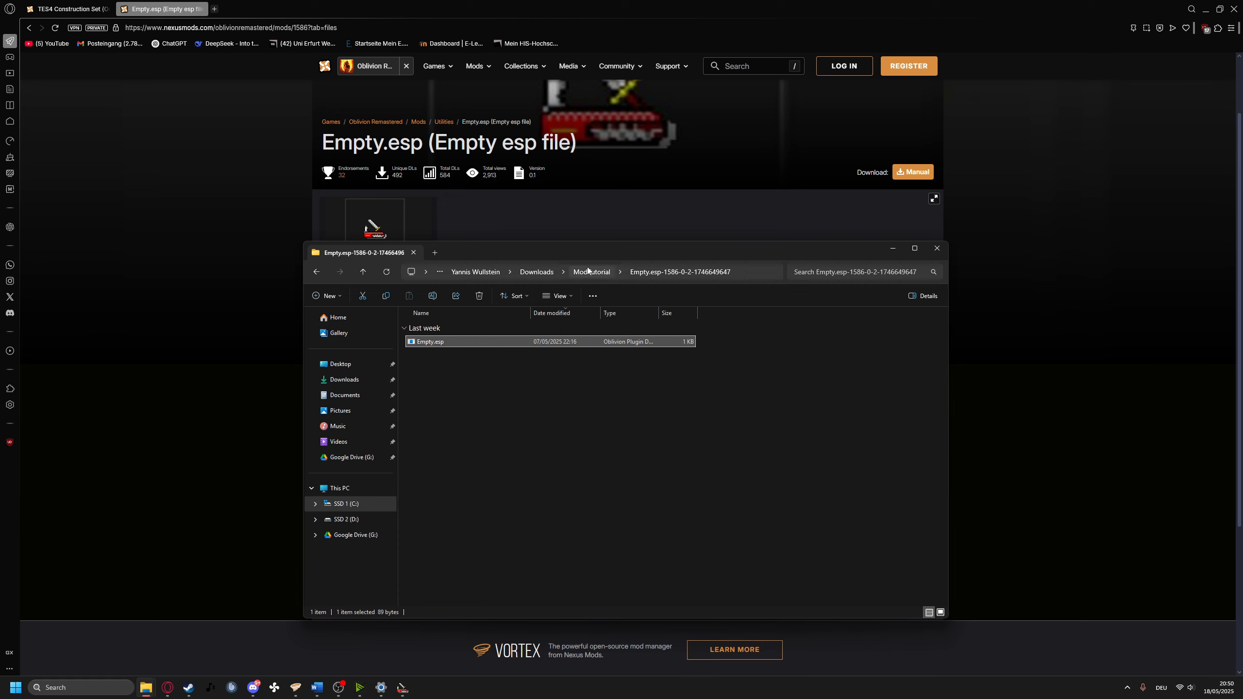
right_click(445, 343)
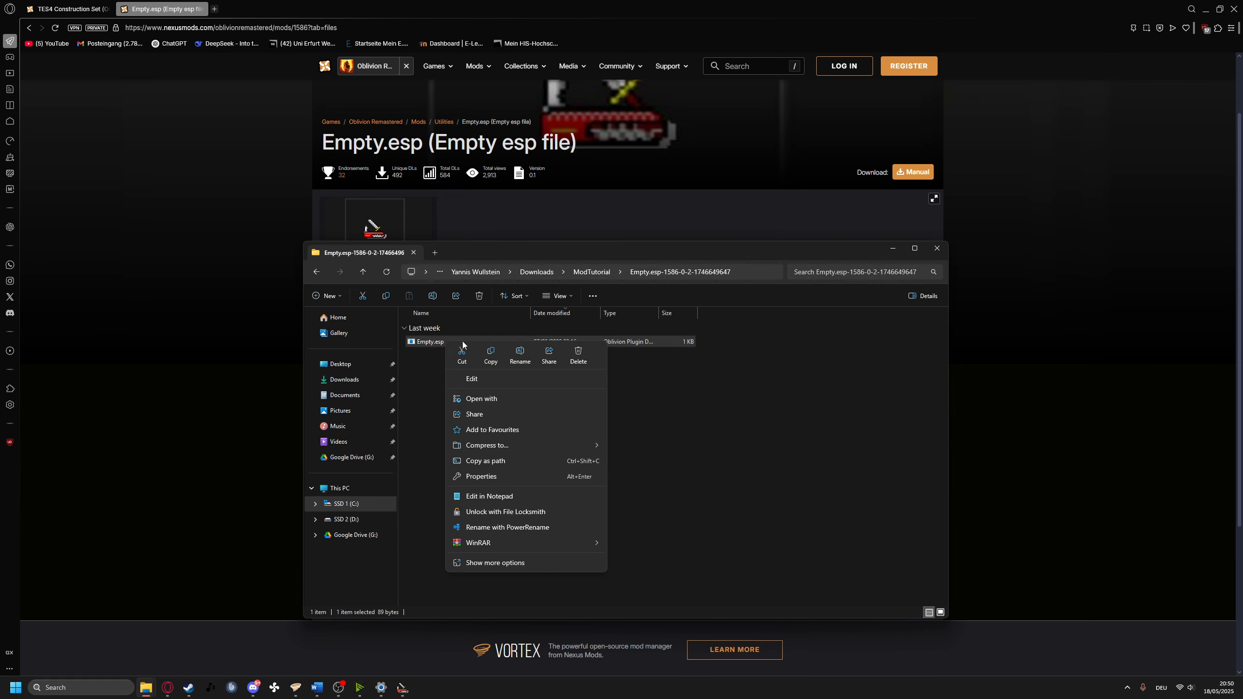
click(491, 356)
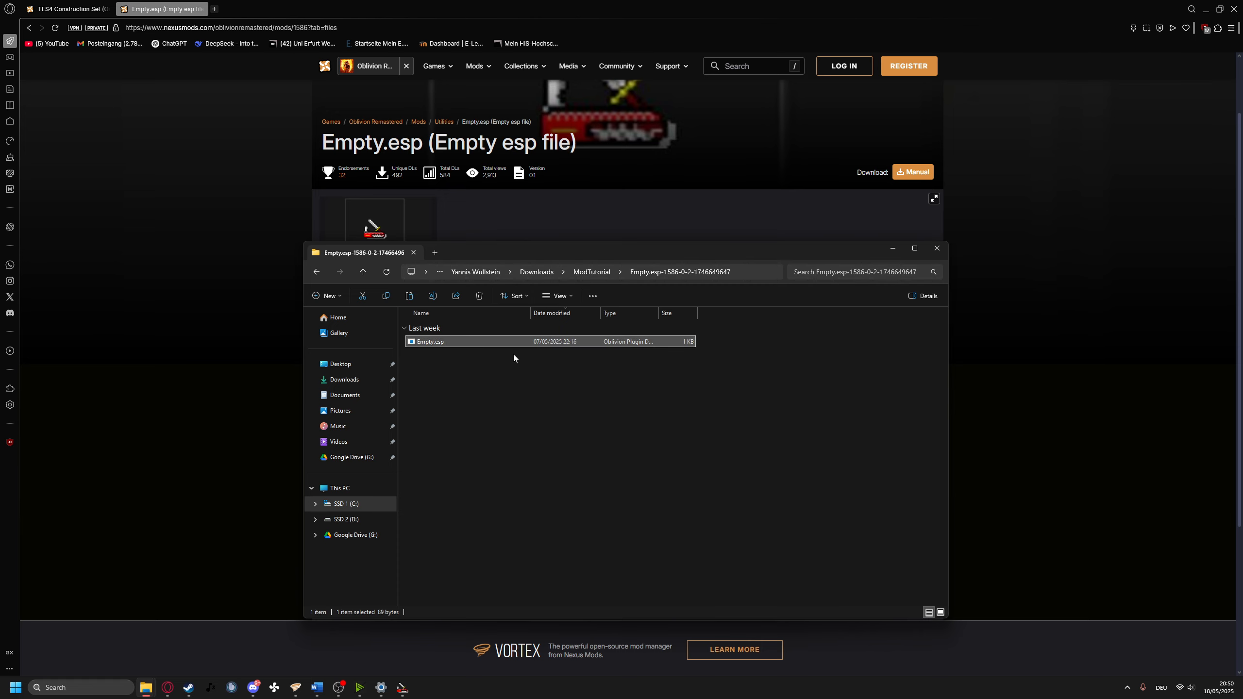
click(889, 249)
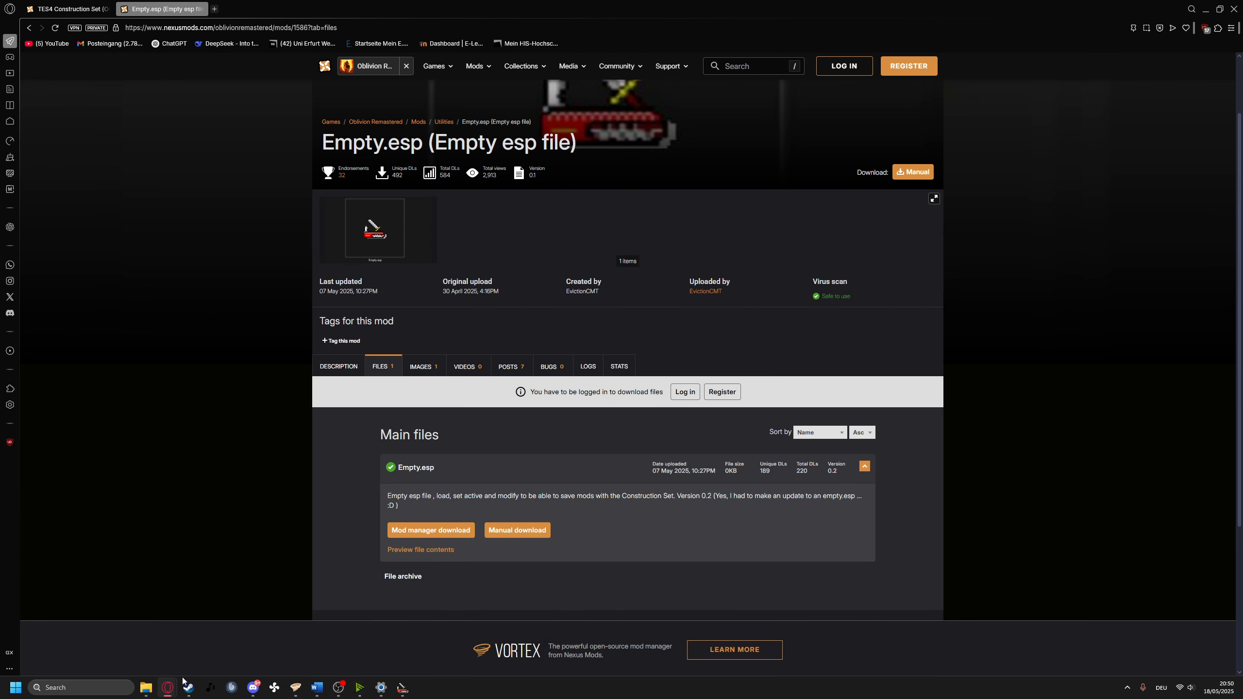
Bring up the ObvData folder, then view the Installed Files properties of The Elder Scrolls IV: Oblivion Remastered in Steam
mouse_move(146, 686)
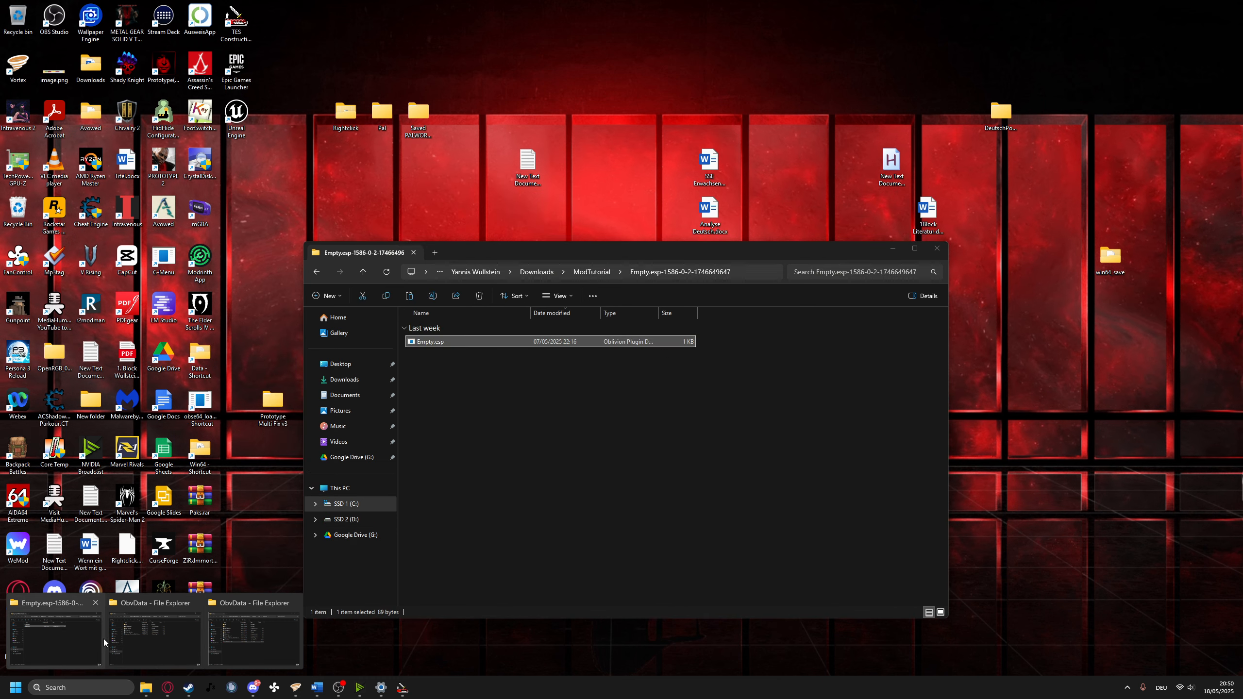
click(177, 644)
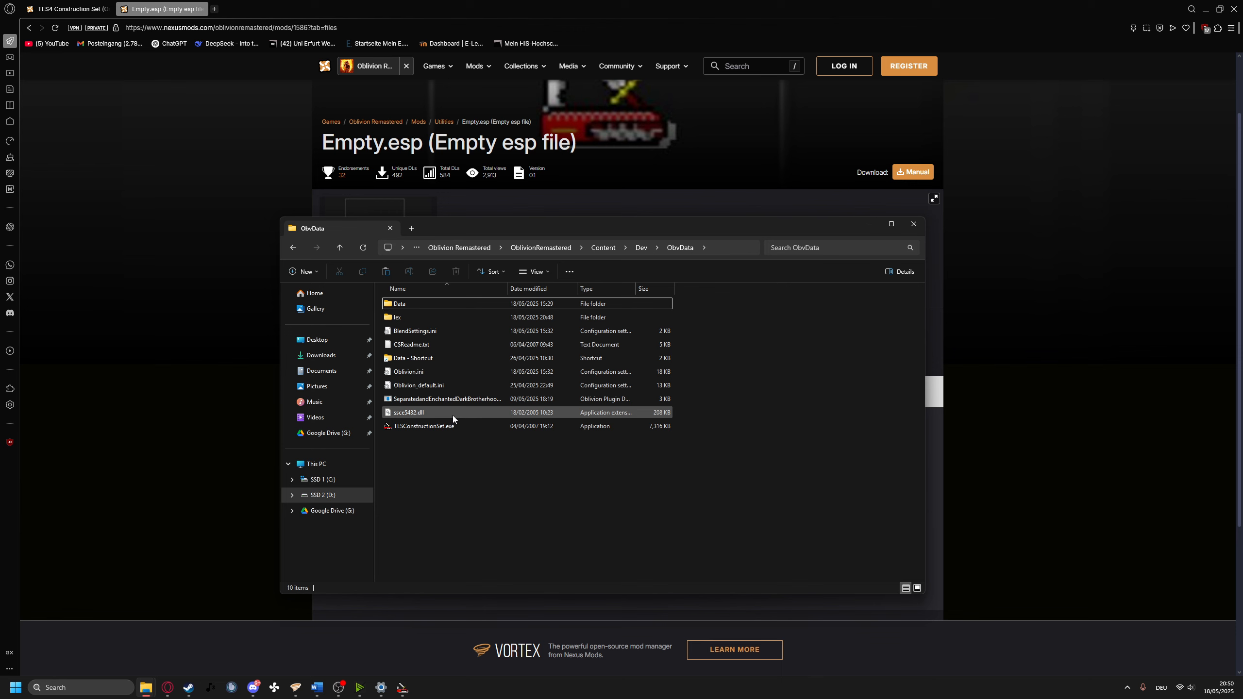
click(188, 687)
right_click(75, 266)
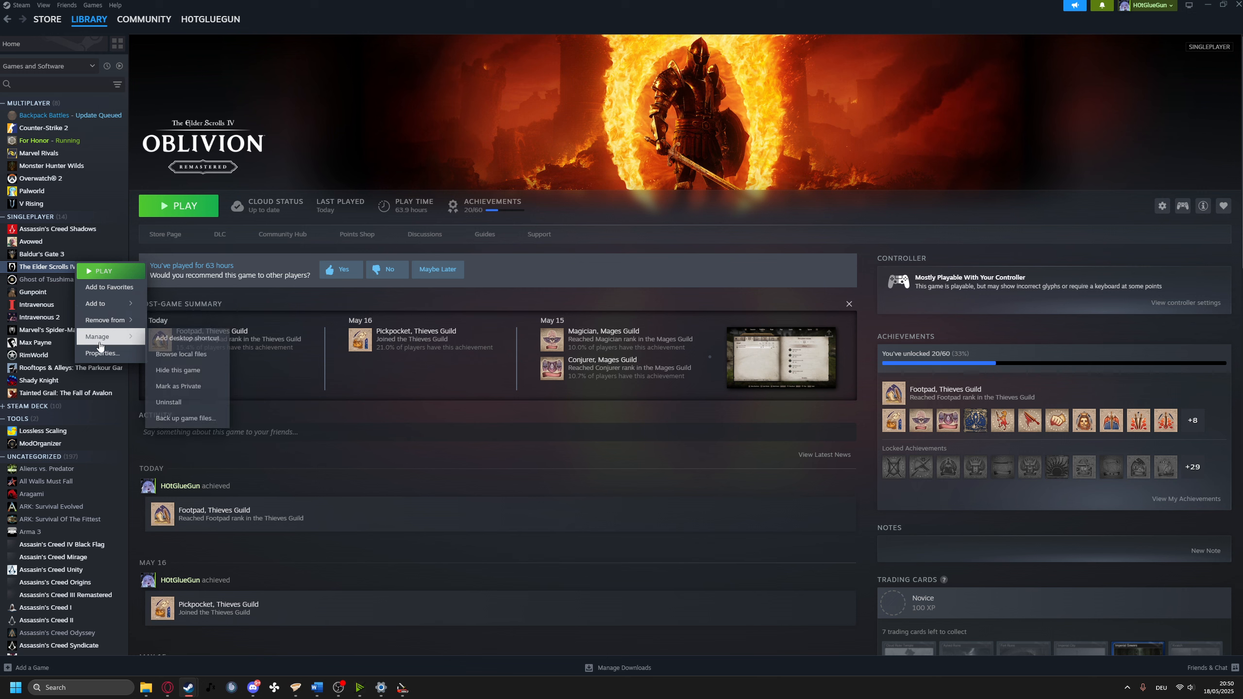
click(101, 356)
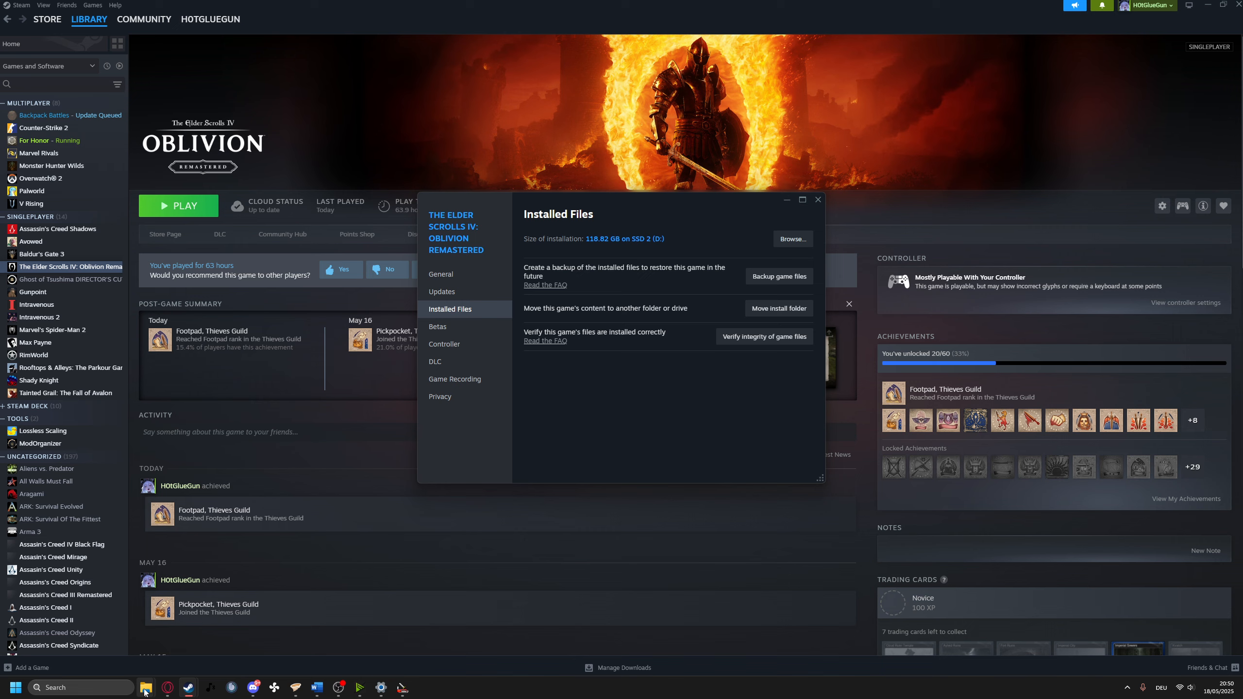
Paste the copied Empty.esp into the Data folder inside ObvData and switch back to the TES Construction Set
mouse_move(146, 687)
mouse_move(144, 651)
click(243, 643)
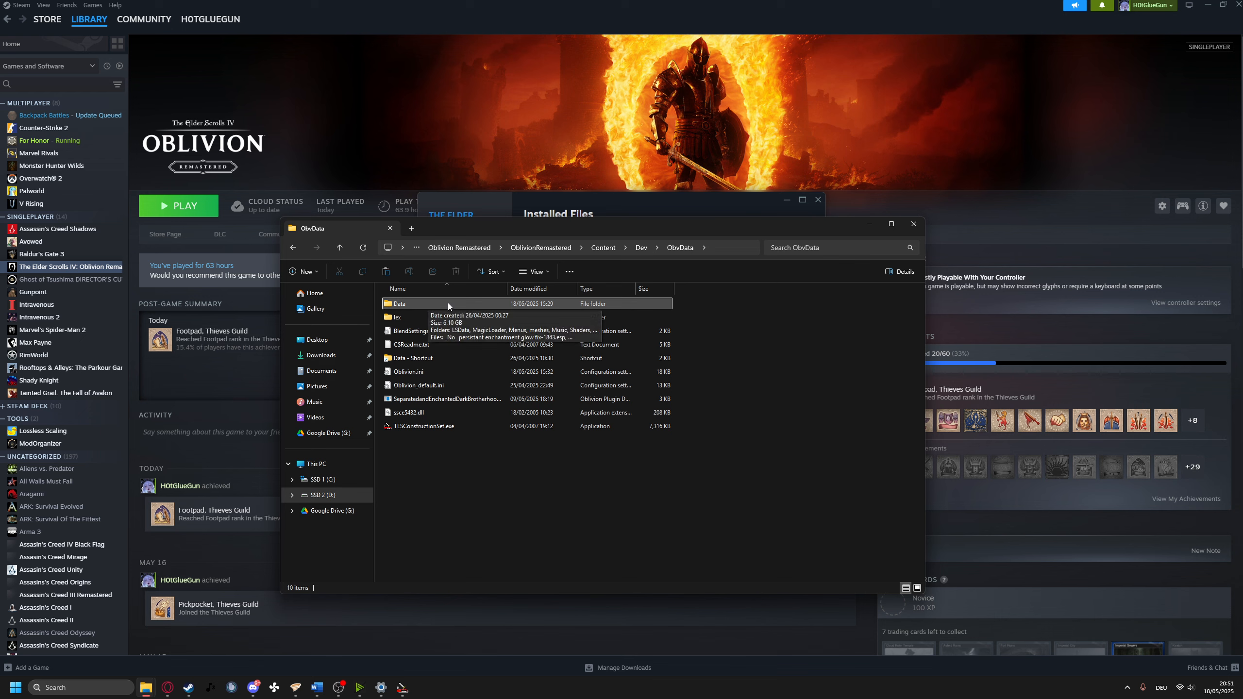
double_click(433, 302)
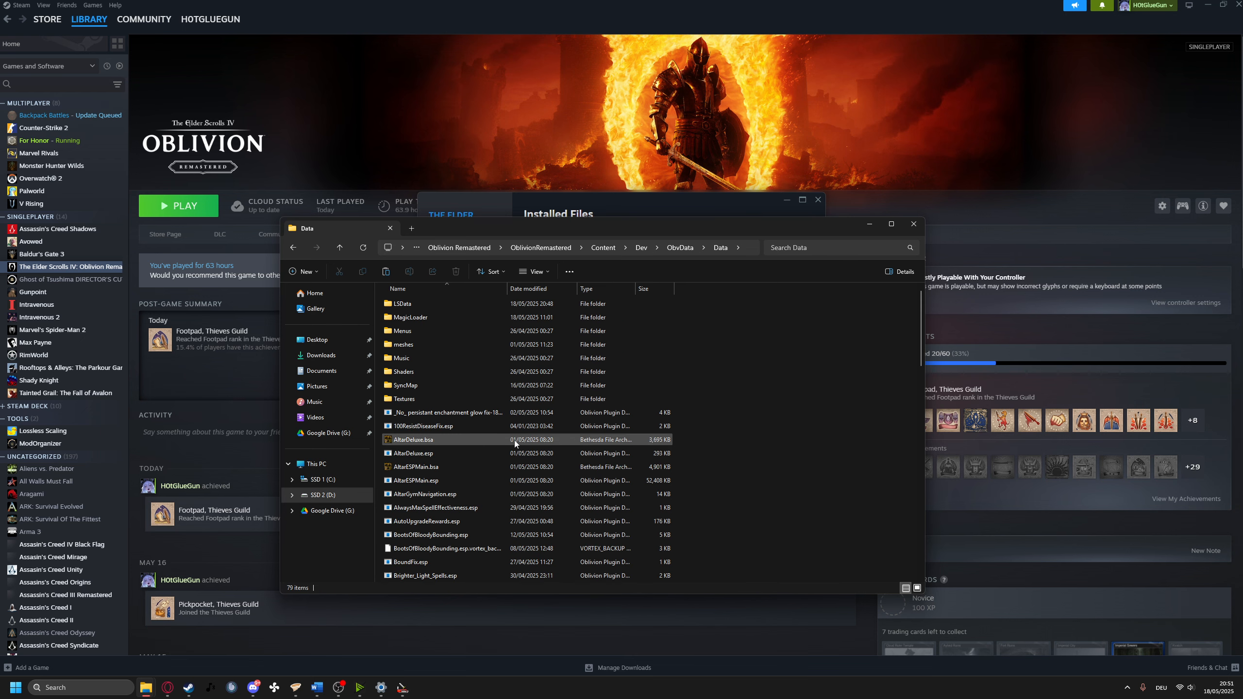
scroll(529, 446, down, 3)
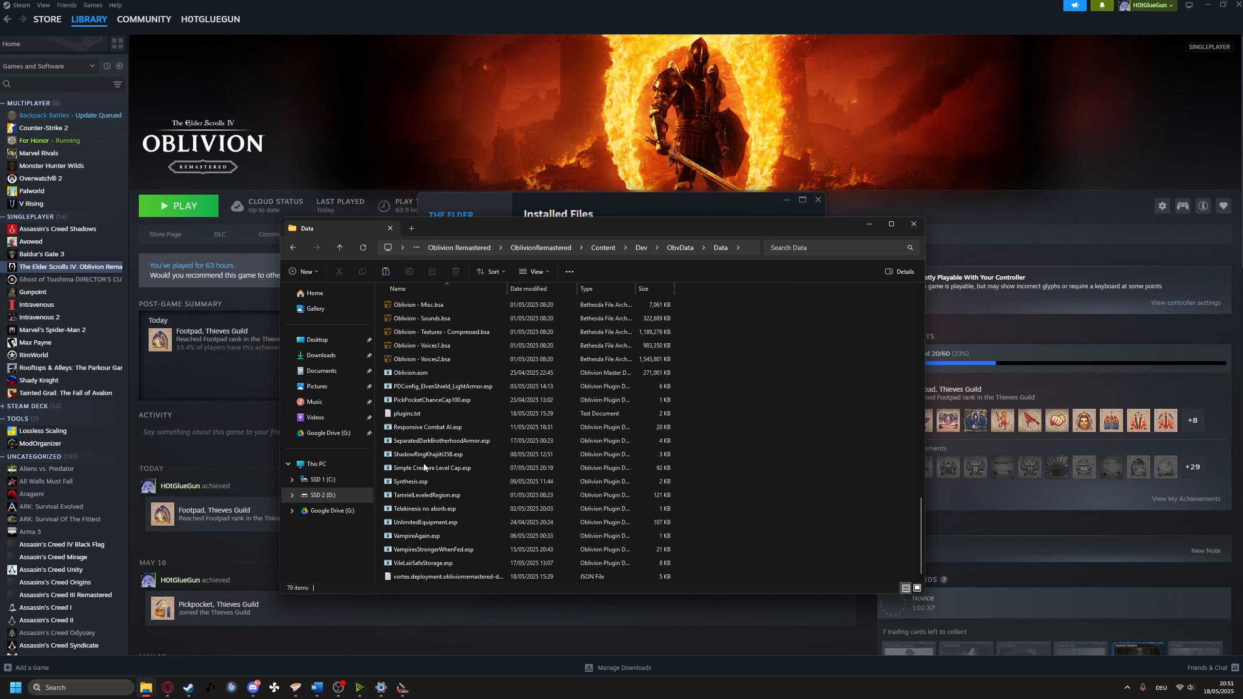
right_click(717, 405)
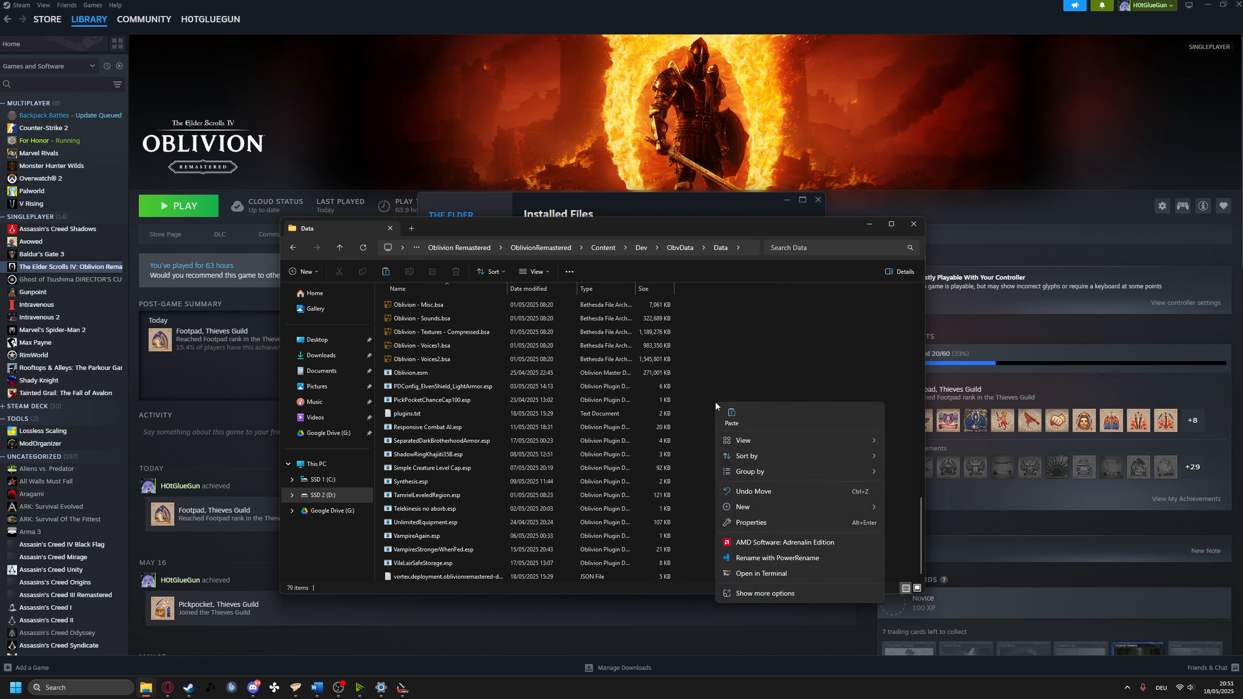
right_click(697, 410)
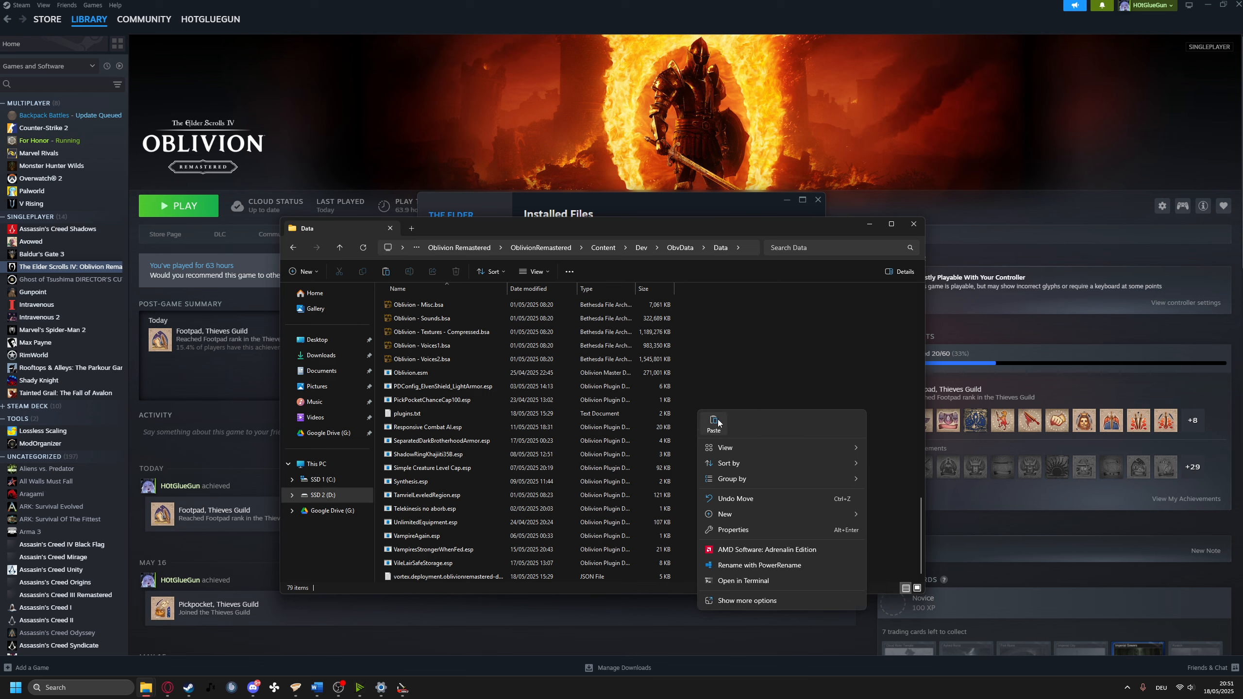
click(718, 420)
scroll(437, 338, up, 2)
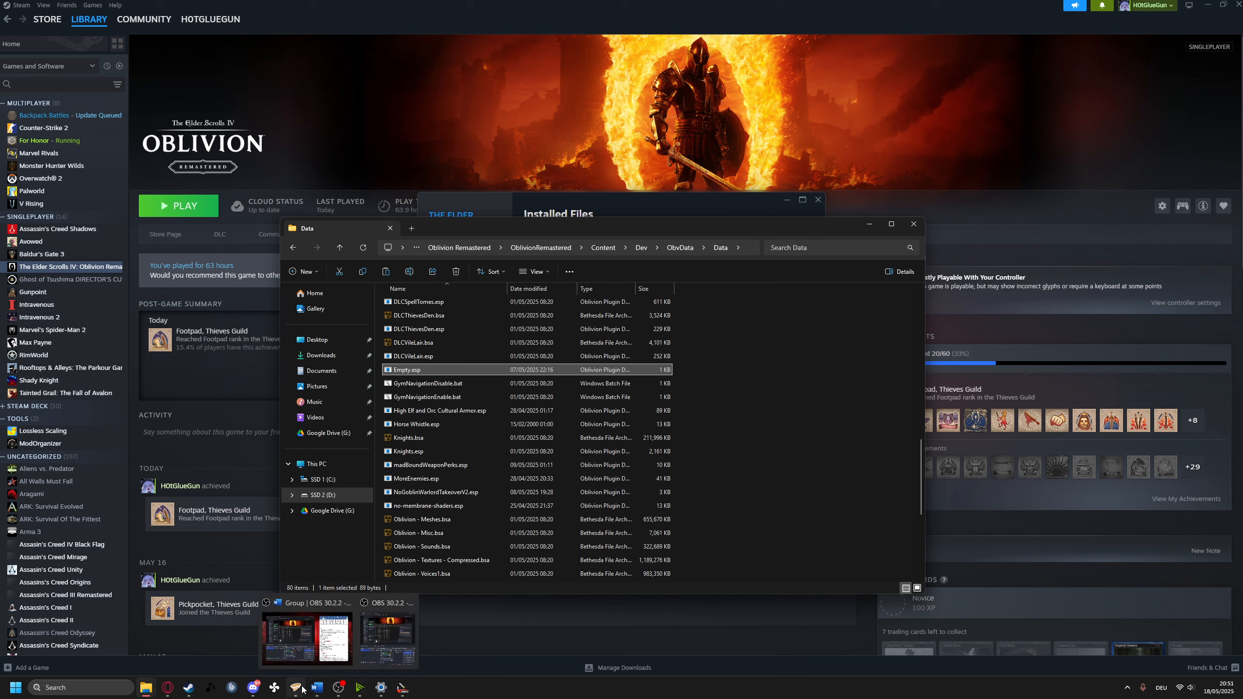
click(401, 688)
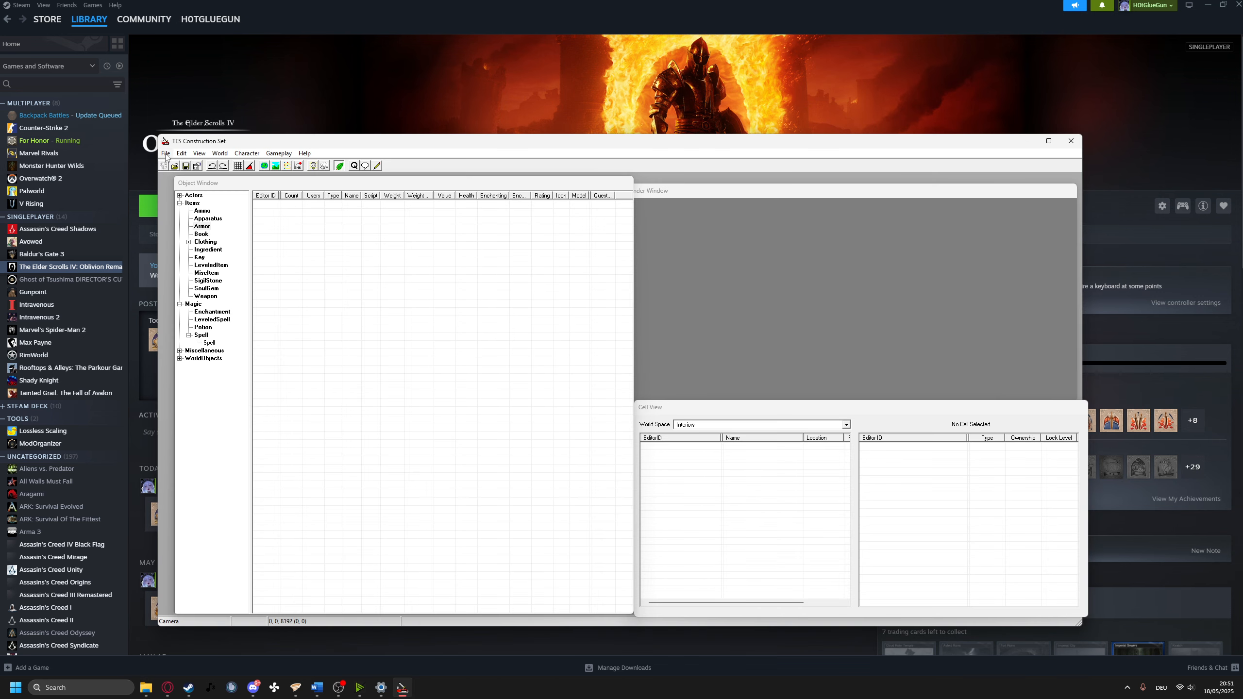
Load the data files with Oblivion.esm and Empty.esp ticked, setting Empty.esp as the active file
click(166, 154)
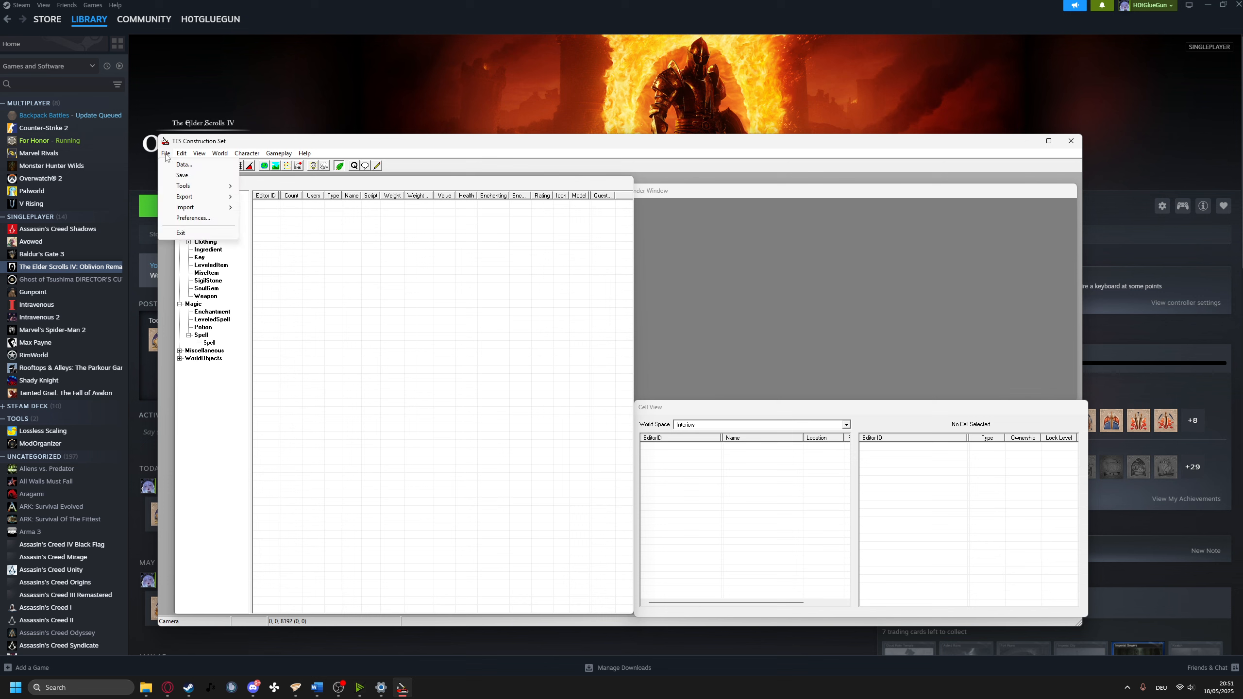
click(181, 164)
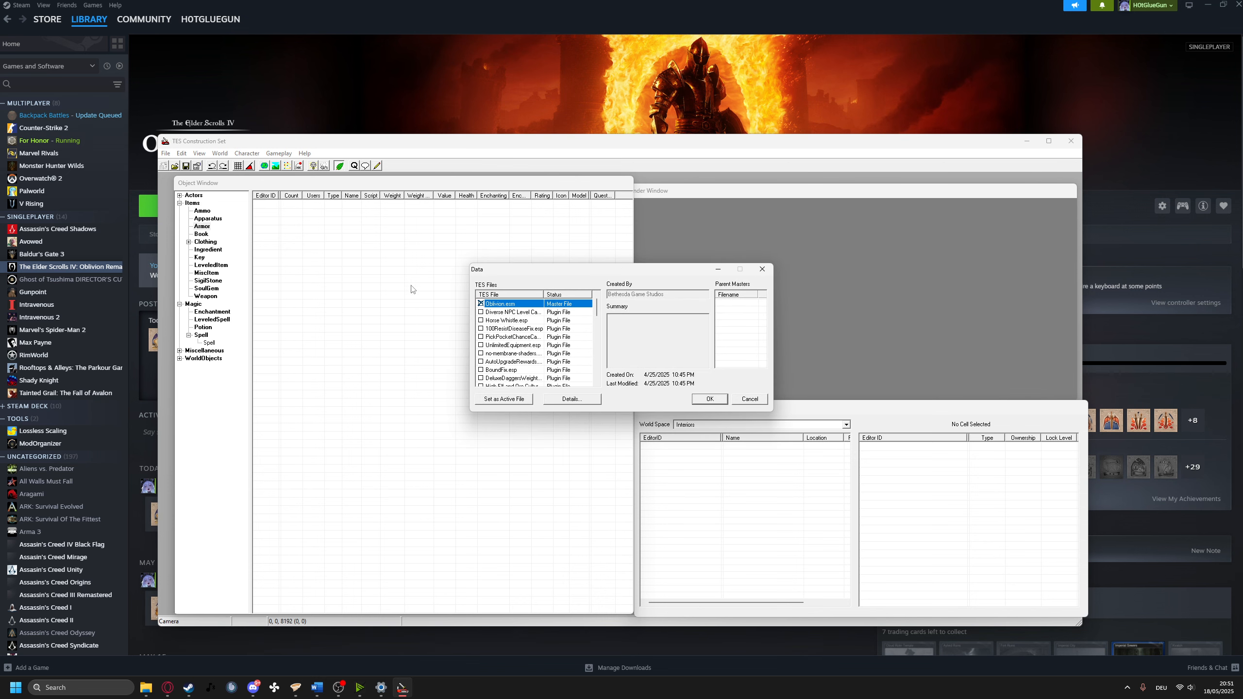
double_click(510, 304)
double_click(511, 304)
drag(597, 310, 593, 361)
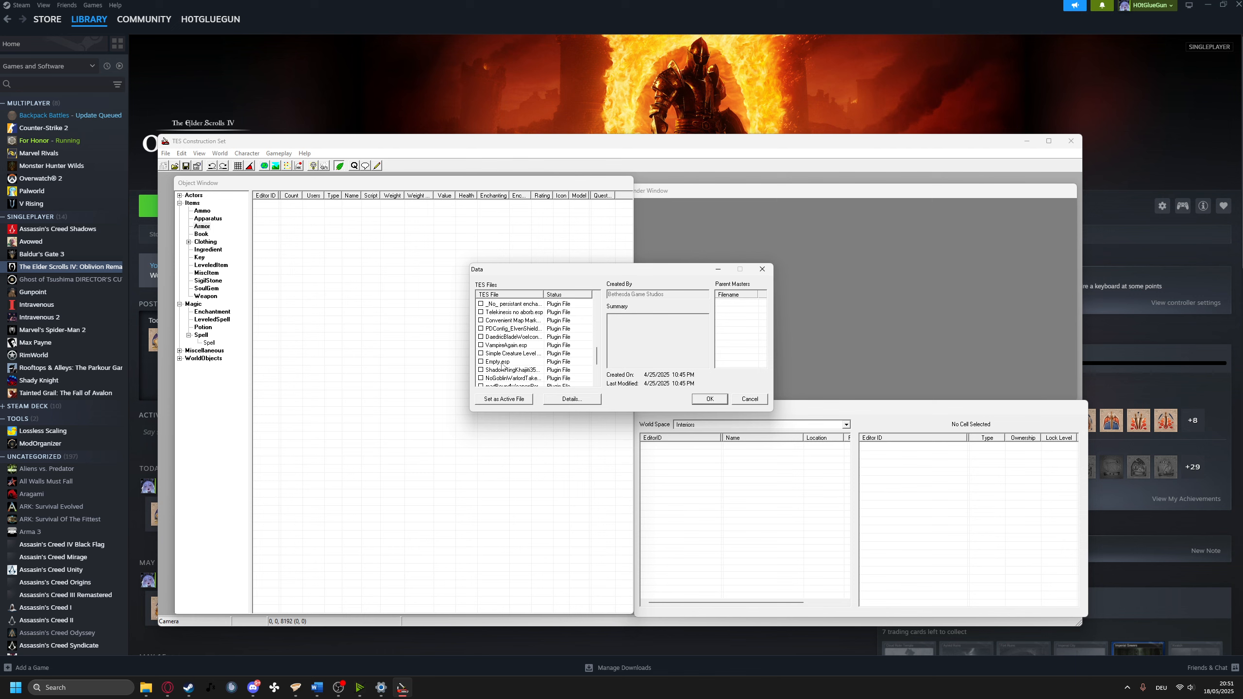
double_click(501, 363)
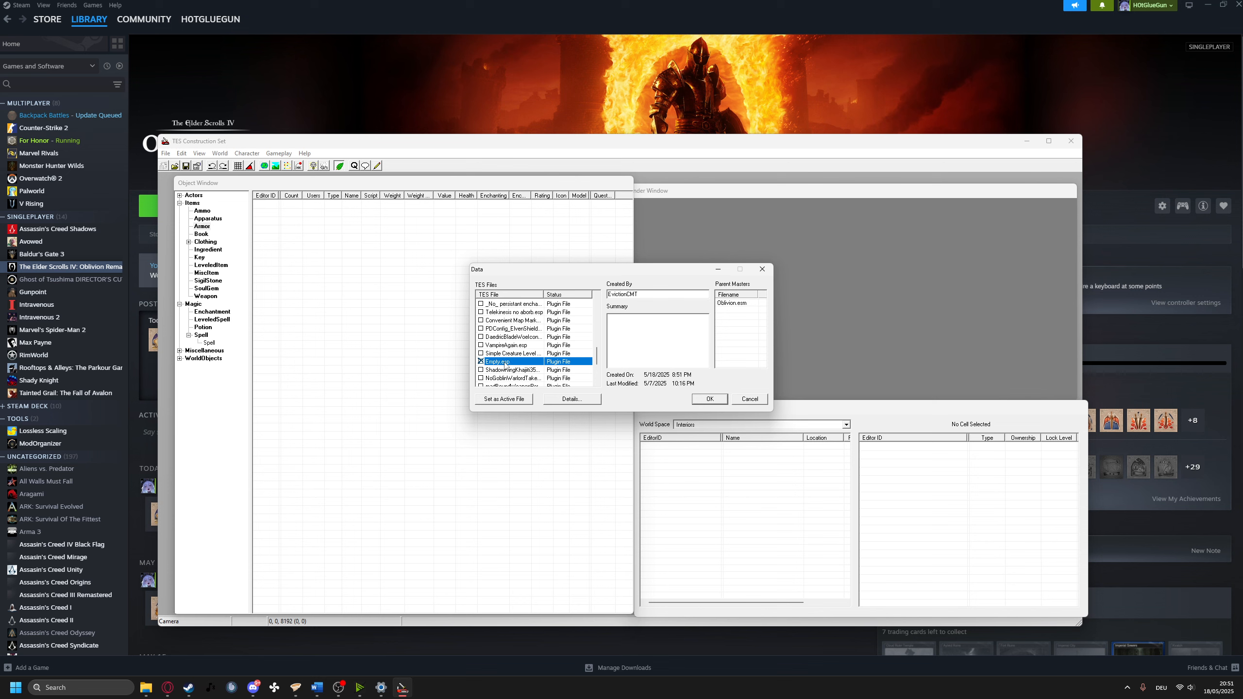
click(510, 404)
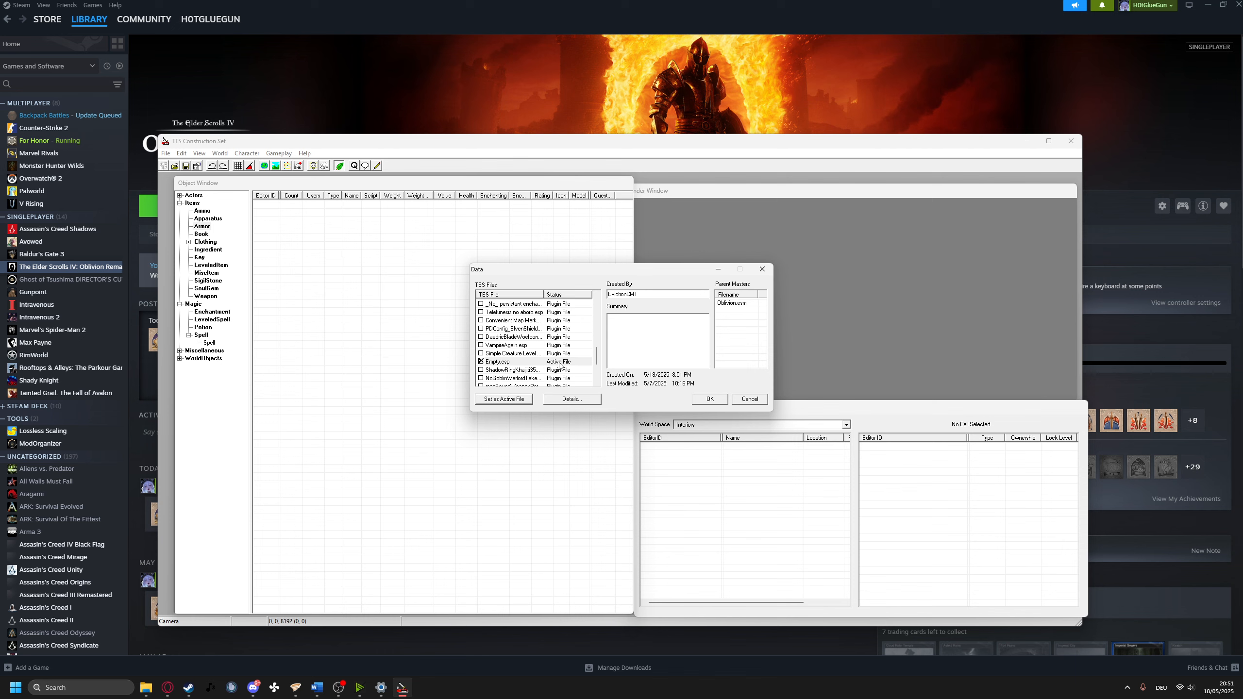
click(710, 399)
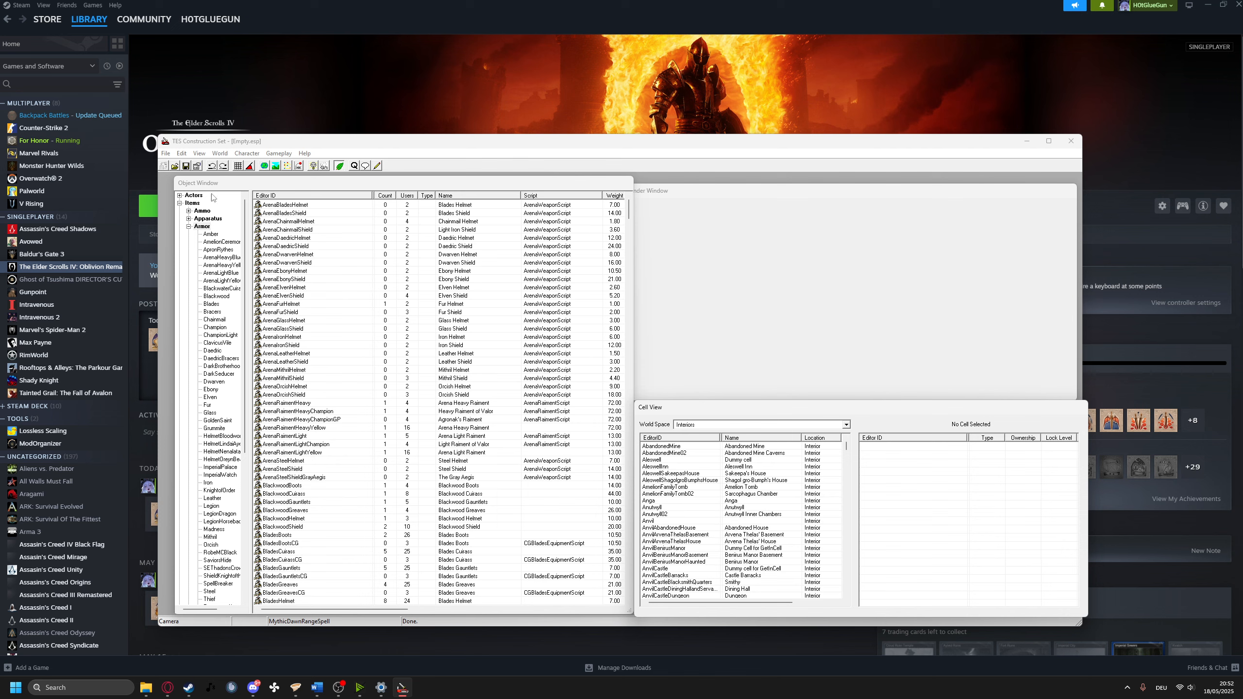
Reopen the data file selection and examine the list of plugin files, including the DLC entries
click(165, 153)
mouse_move(181, 154)
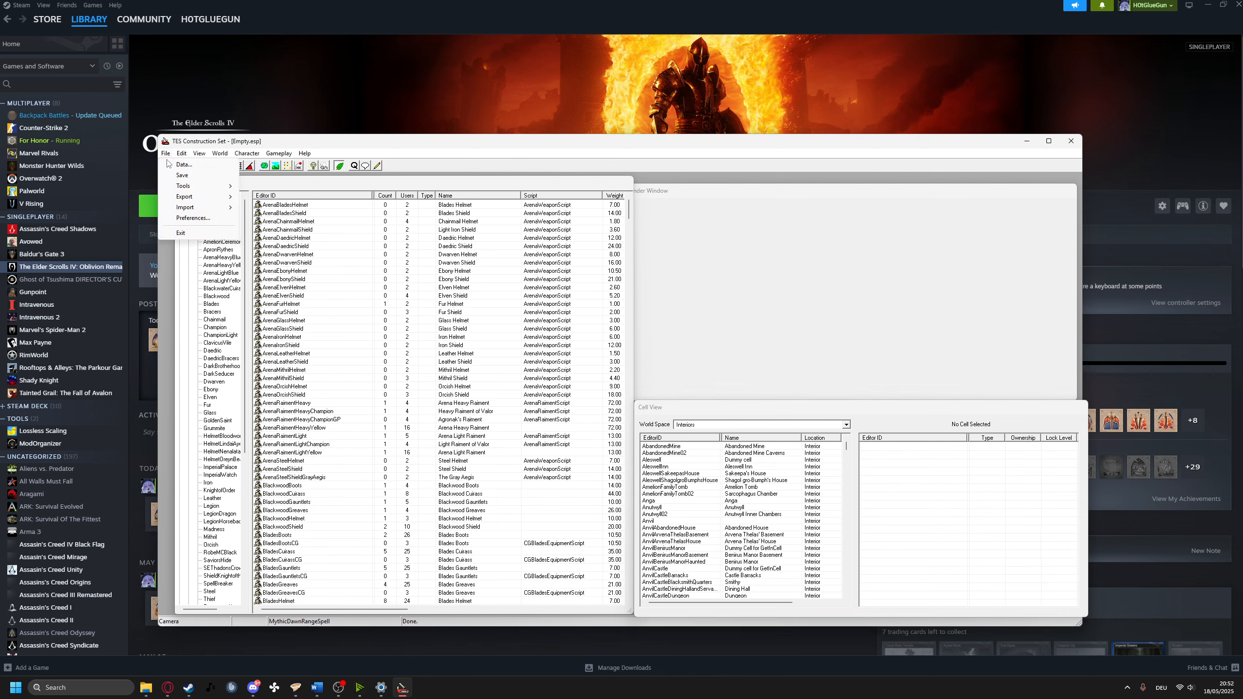
click(186, 165)
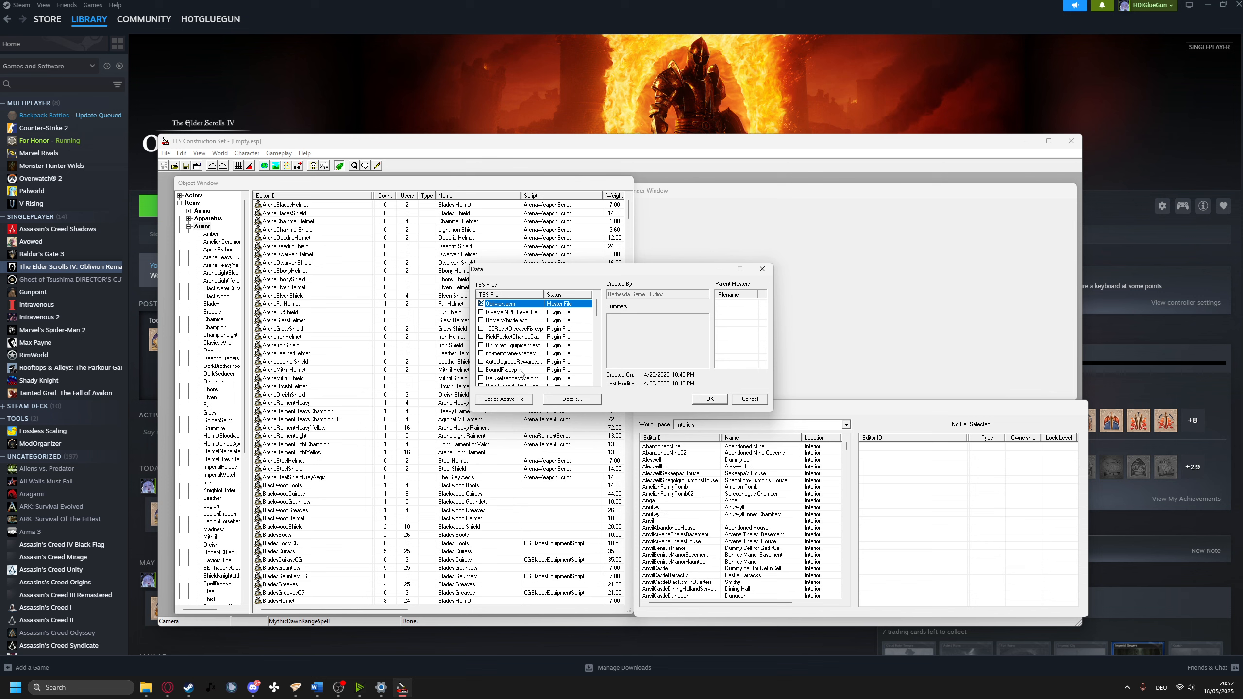
scroll(521, 368, down, 2)
scroll(521, 373, down, 2)
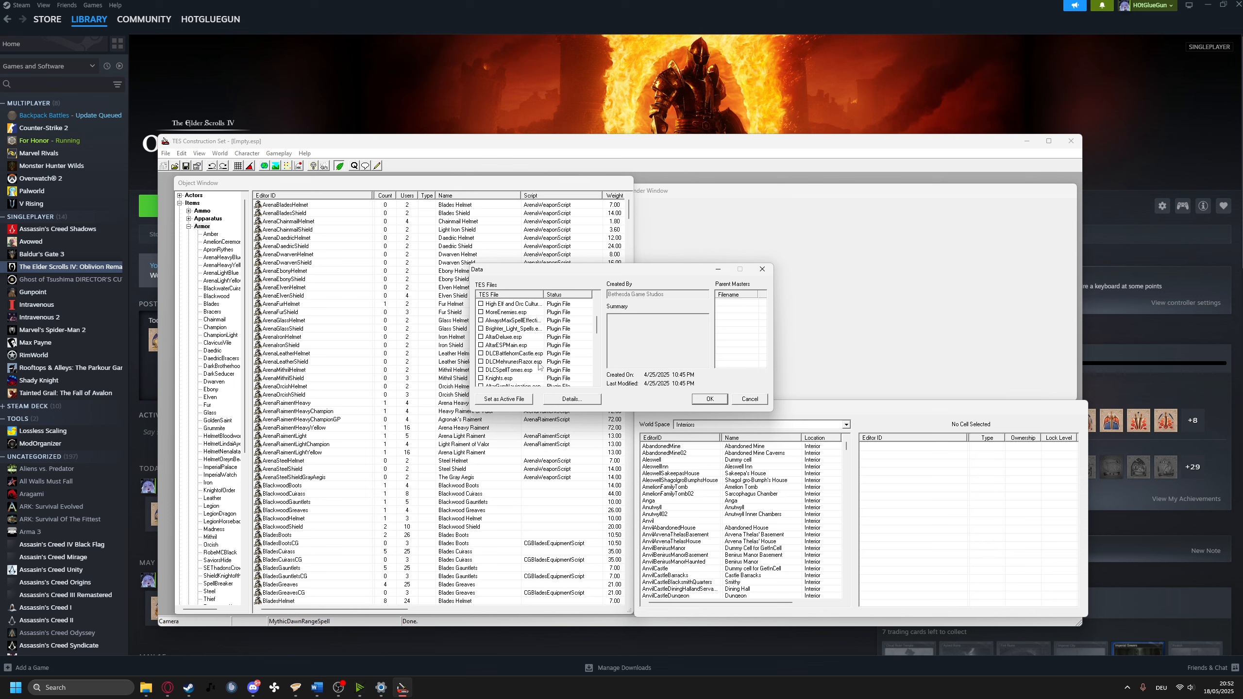
scroll(536, 365, down, 2)
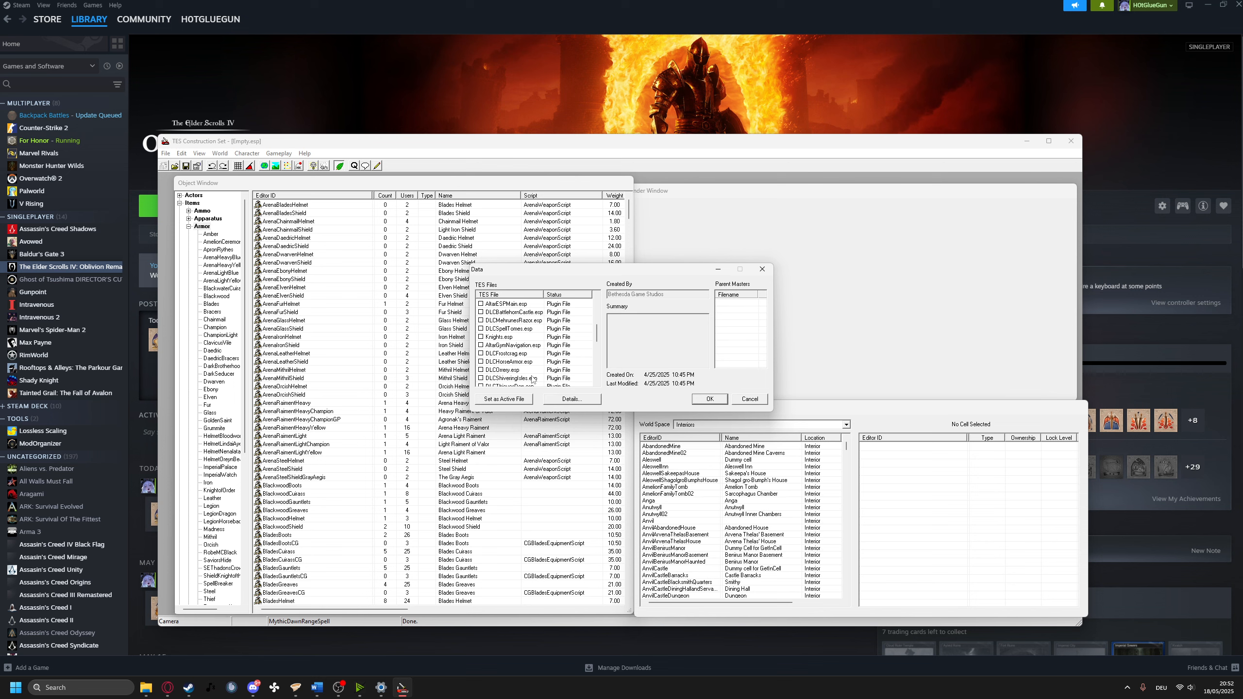
scroll(515, 363, down, 2)
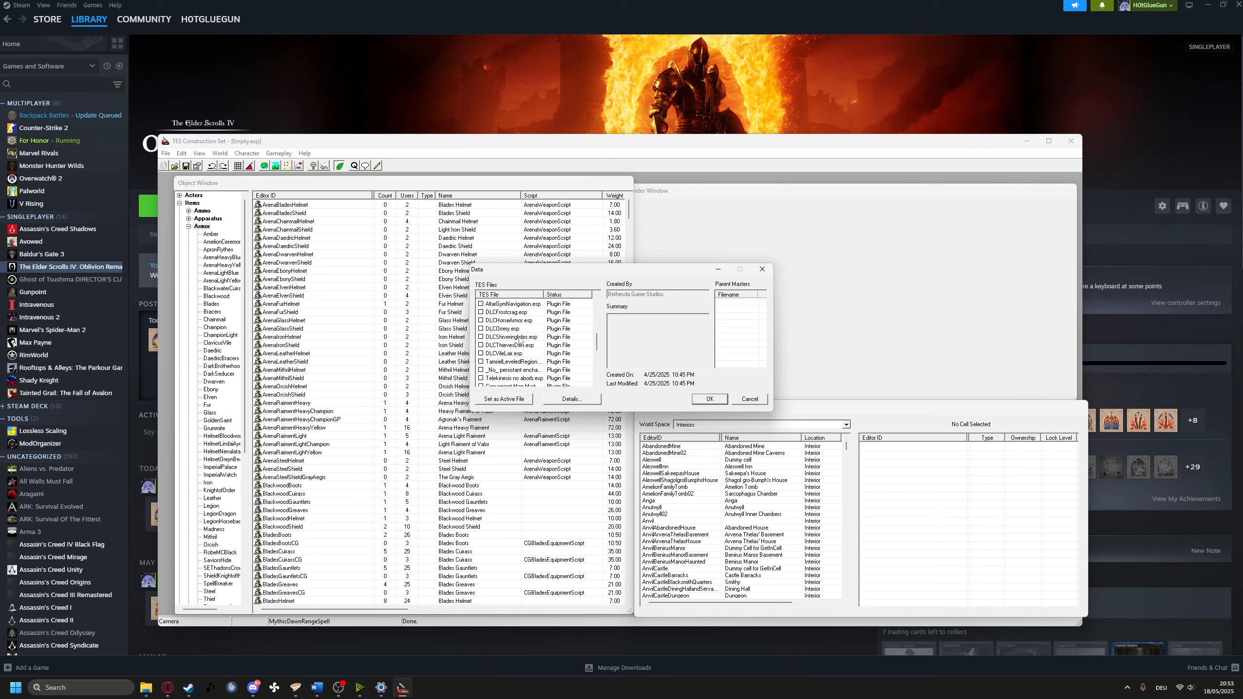
scroll(518, 356, down, 6)
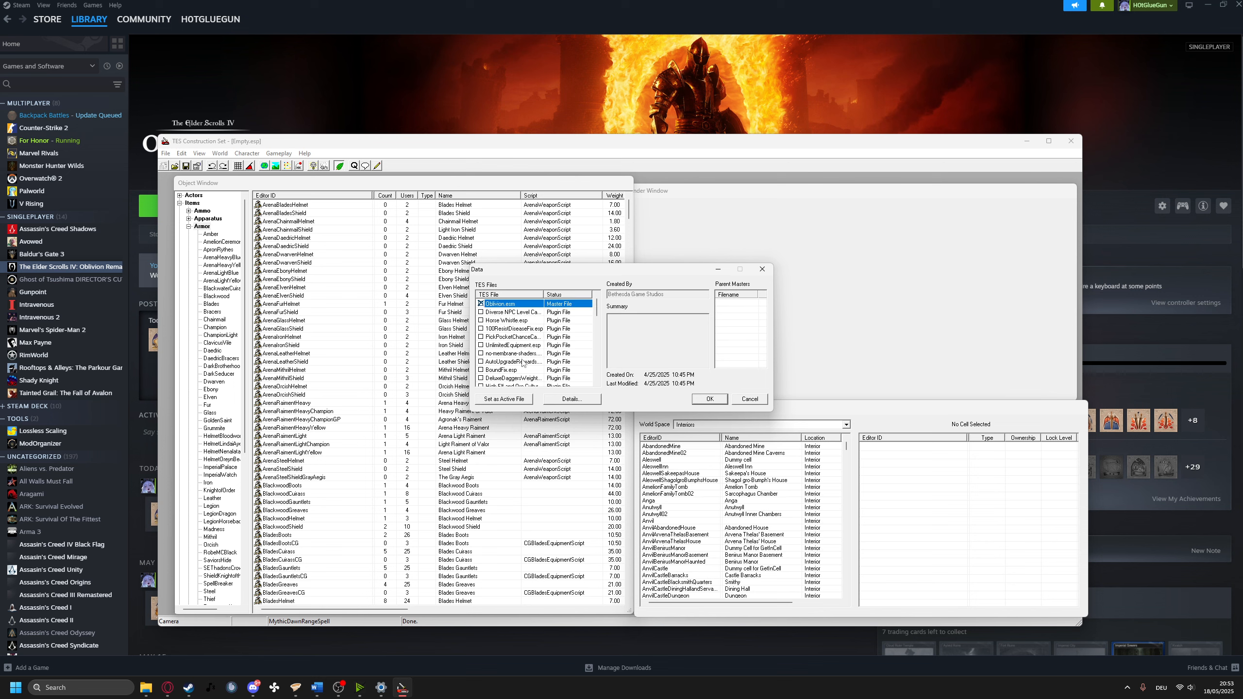
scroll(524, 377, up, 8)
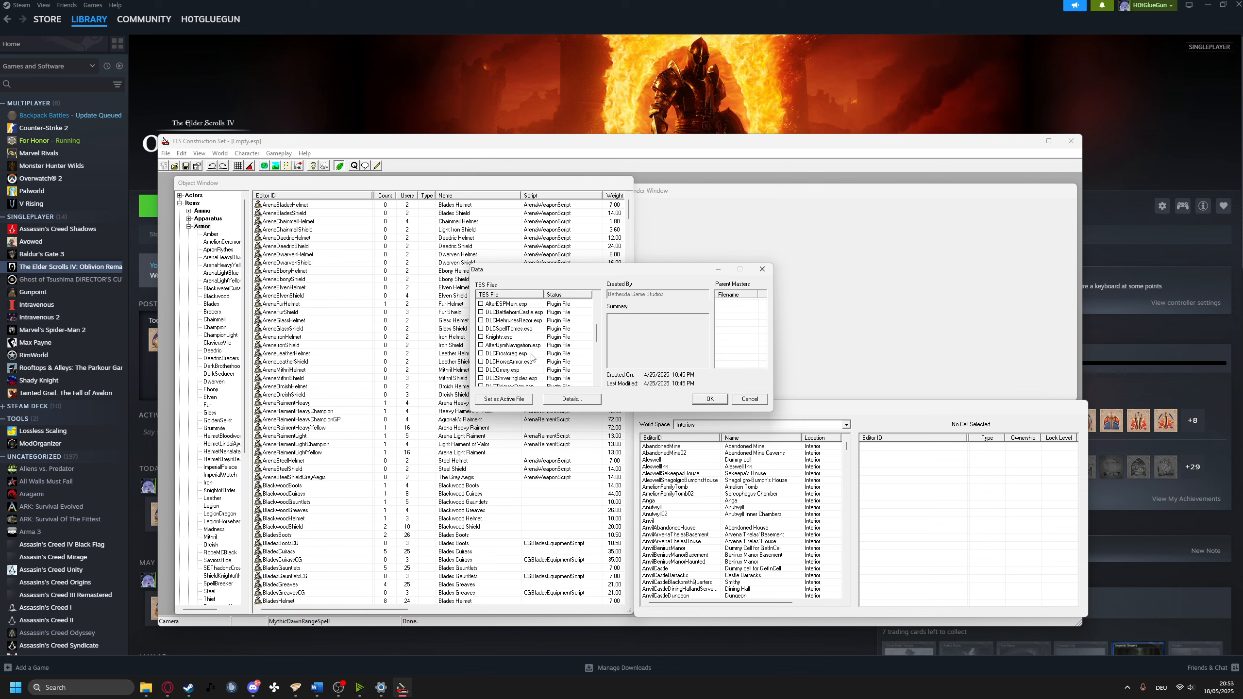
Tick DLCFrostcrag.esp, untick it again, and close the data file selection without loading anything
double_click(527, 354)
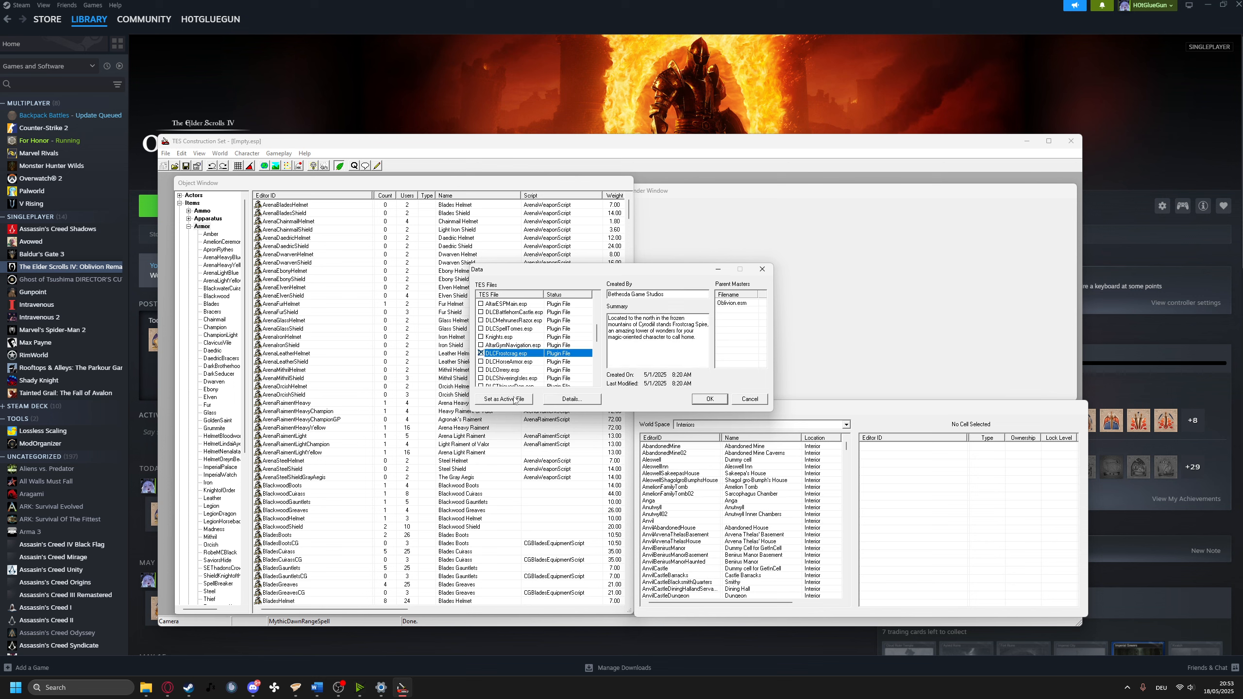
double_click(518, 354)
click(761, 269)
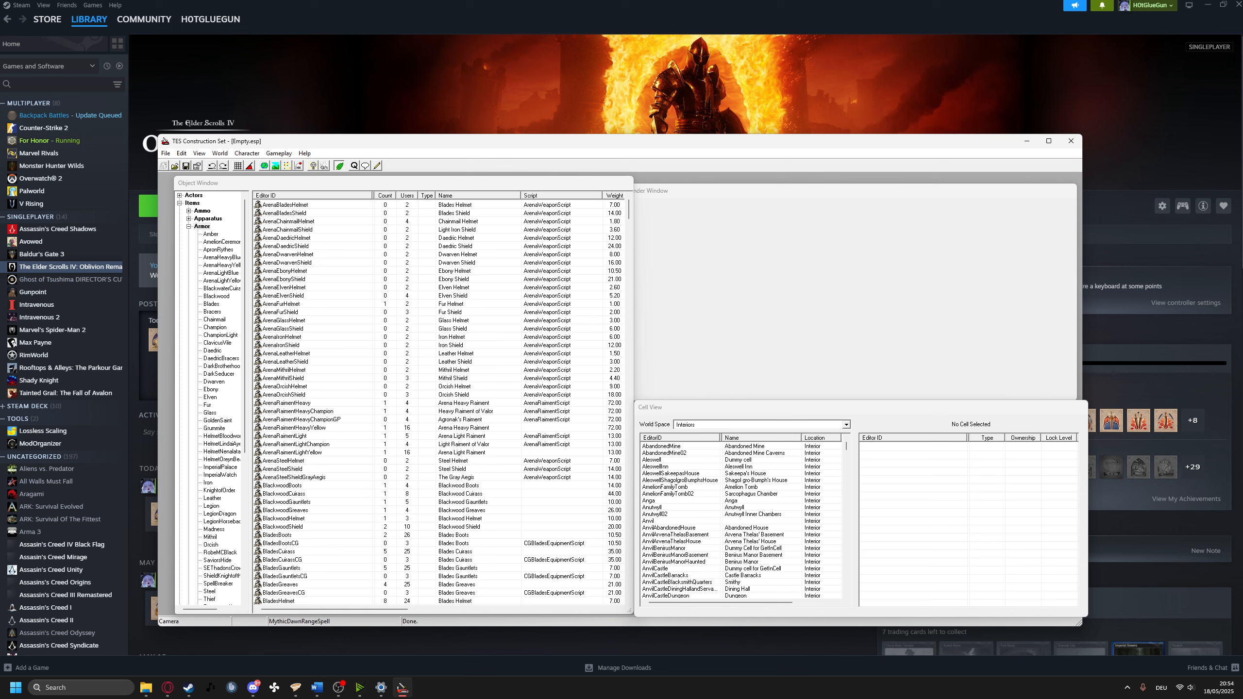
Collapse the Armor category, expand Actors, and look over the Miscellaneous subcategories in the object tree
key(alt+Tab)
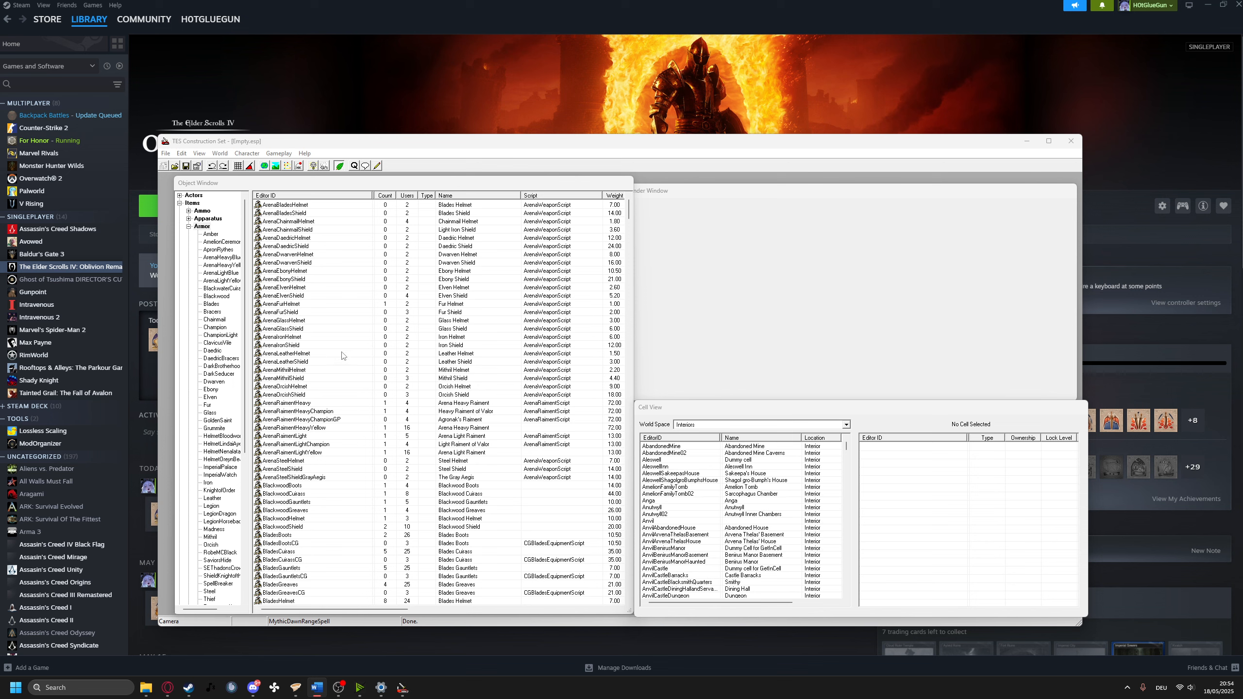
click(189, 227)
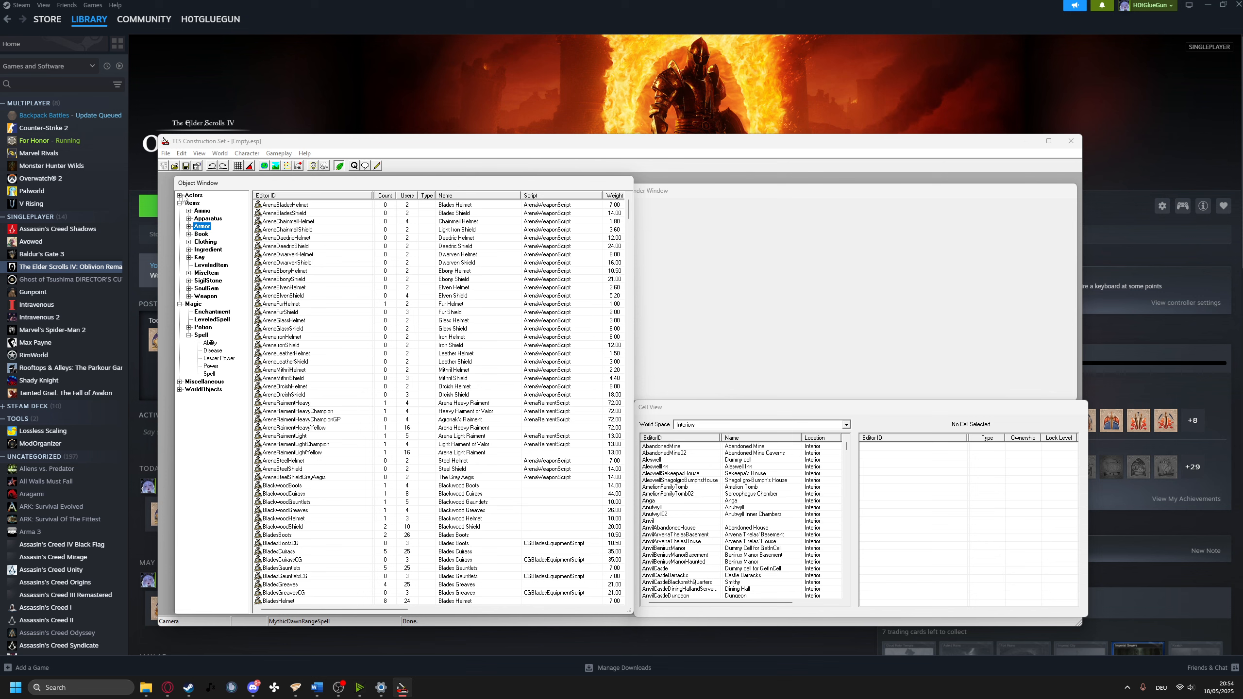
click(179, 195)
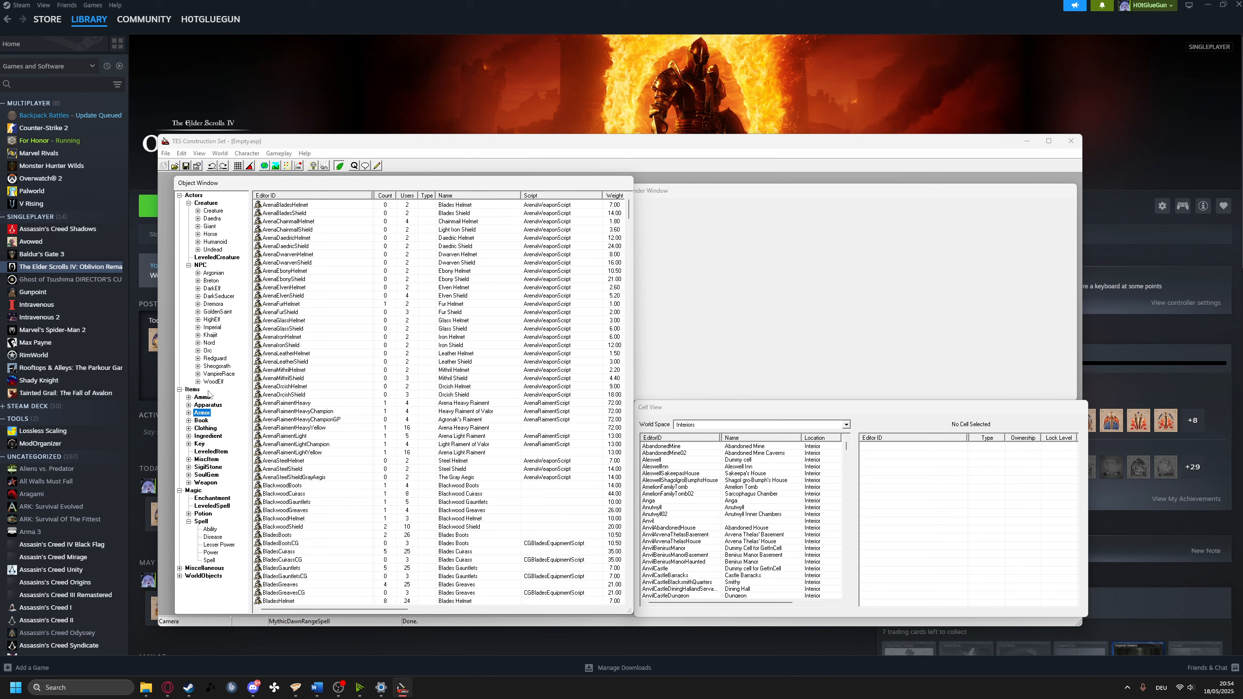
click(180, 568)
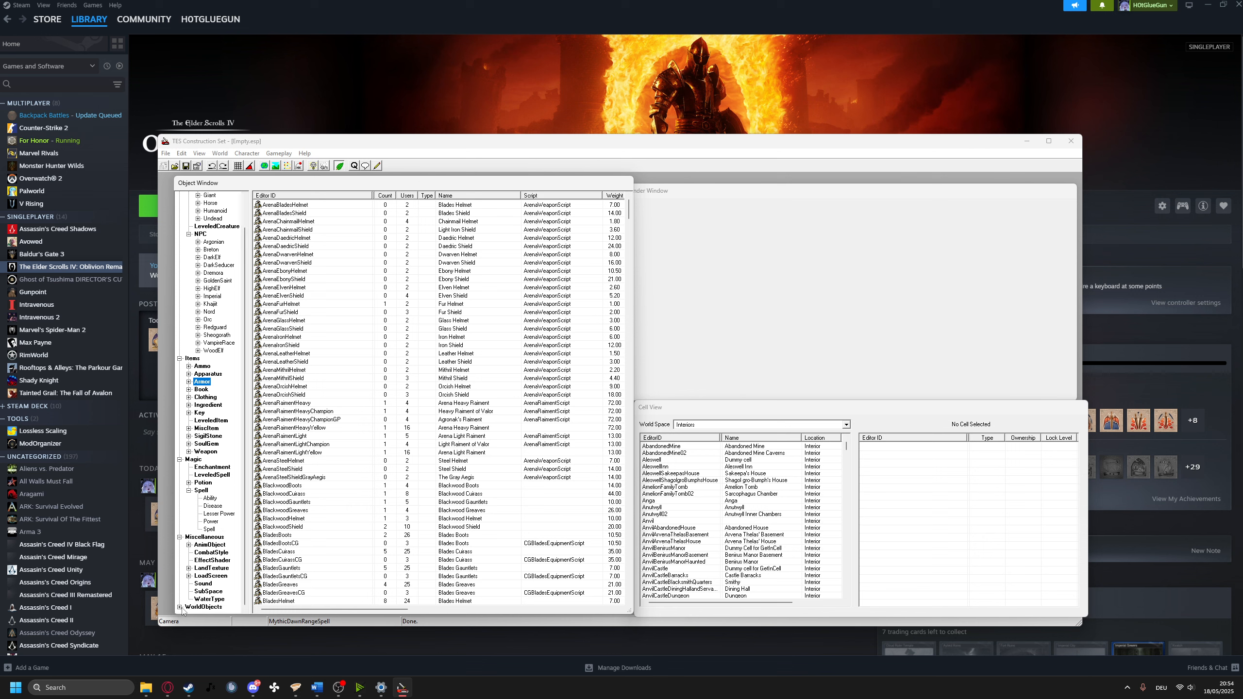
click(180, 537)
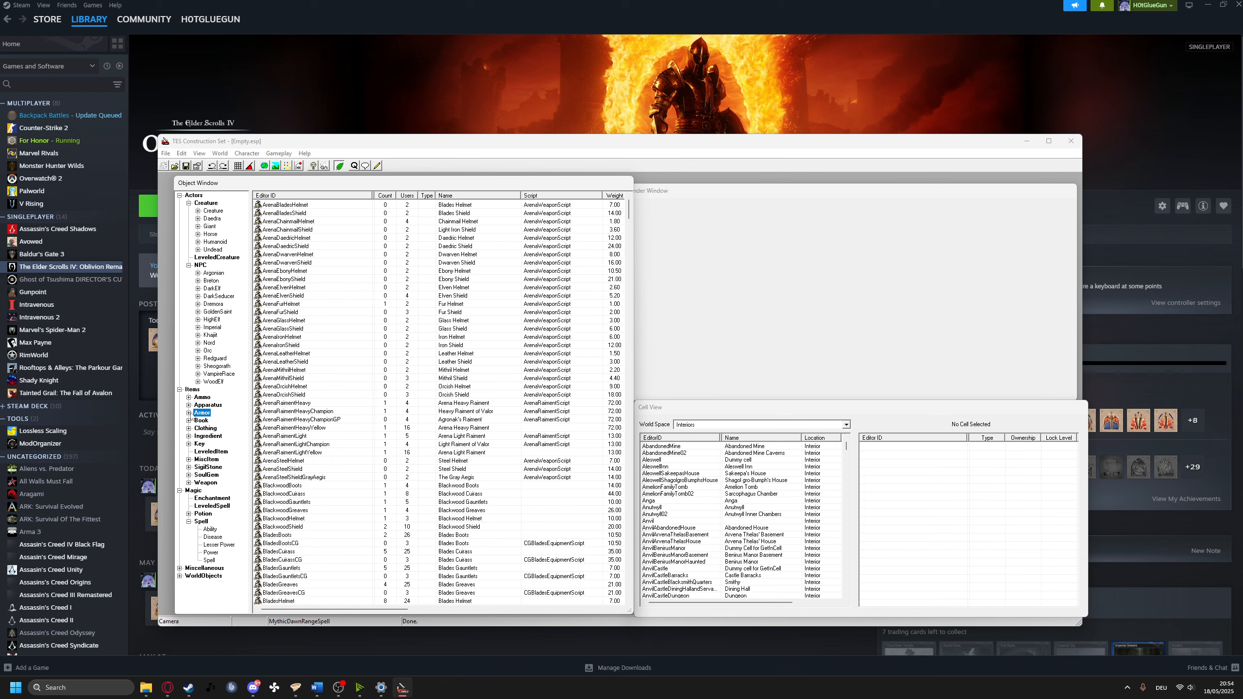
View the armor types under Items in the object tree and collapse the Armor category again
click(189, 413)
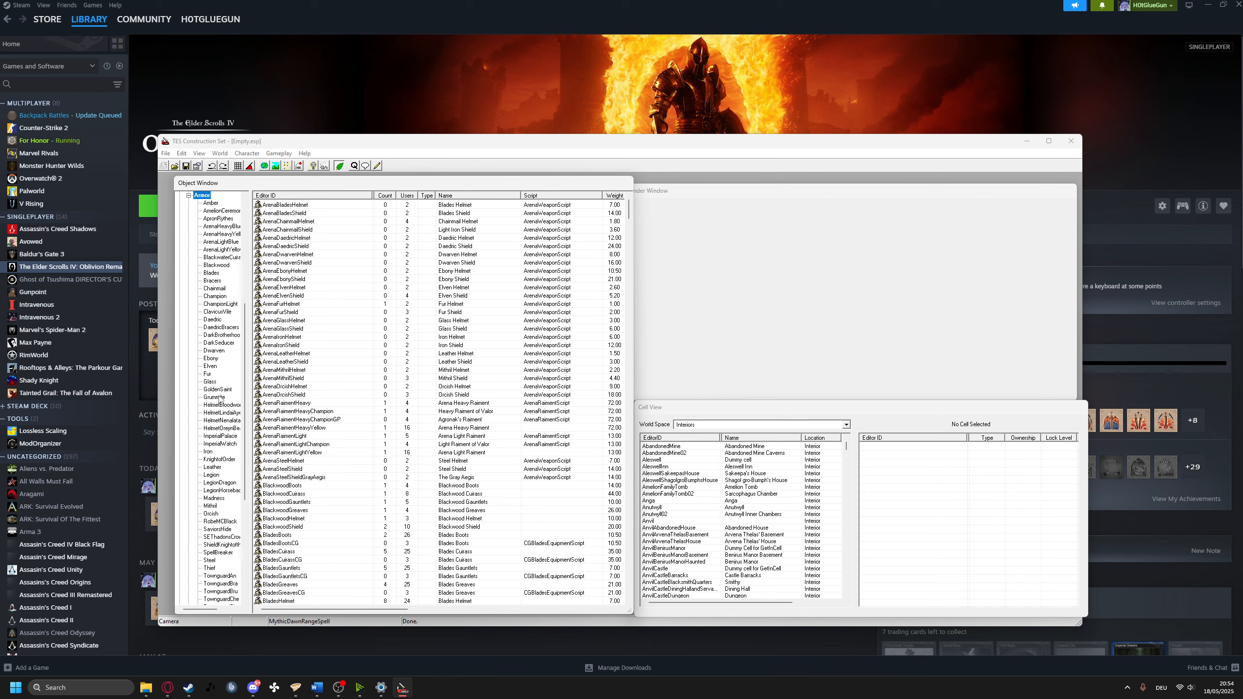
scroll(222, 216, up, 3)
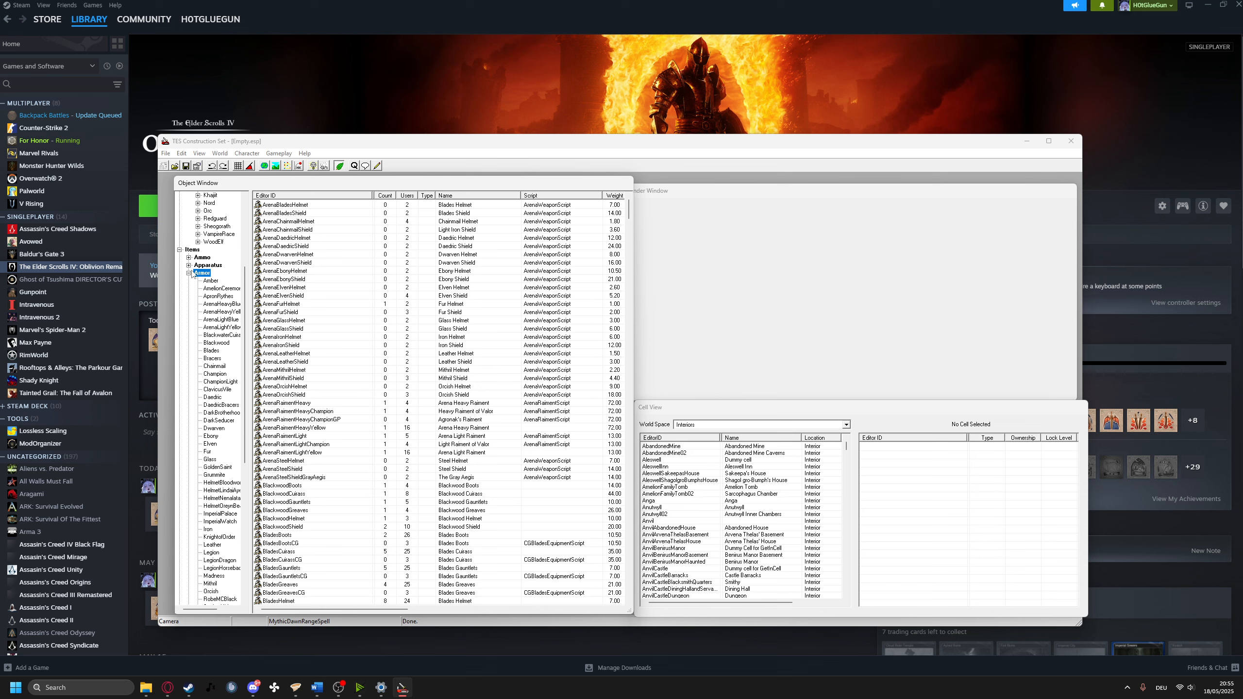
click(189, 251)
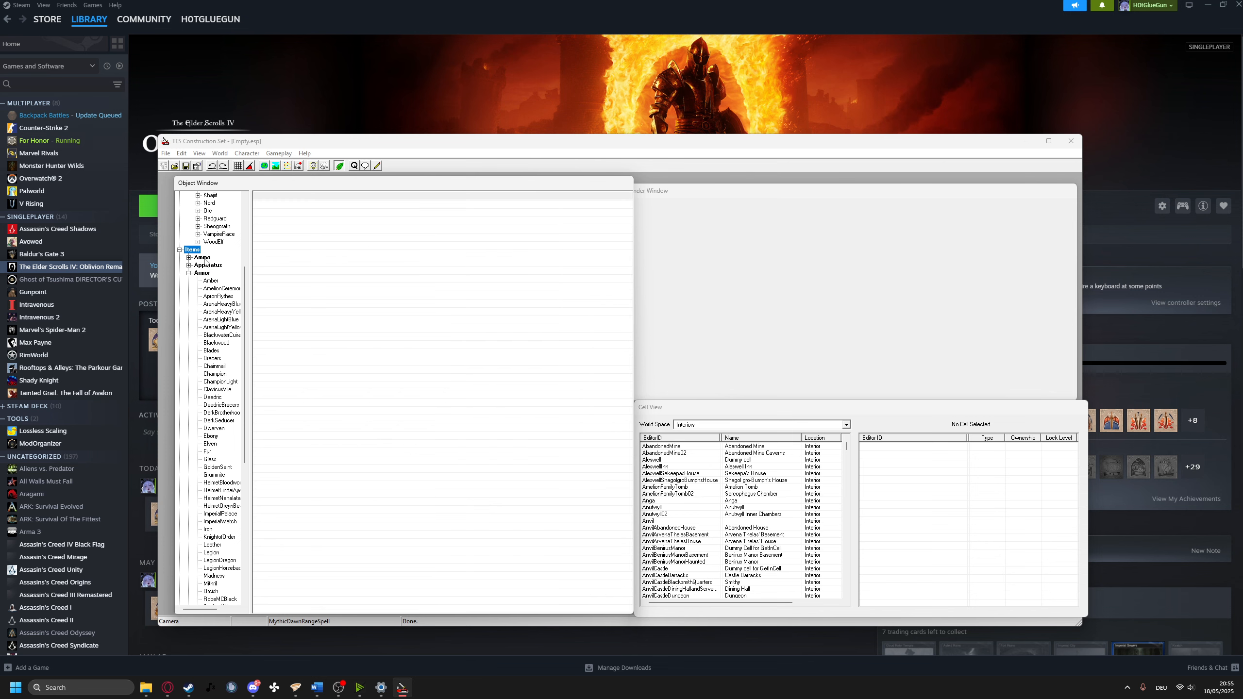
click(189, 273)
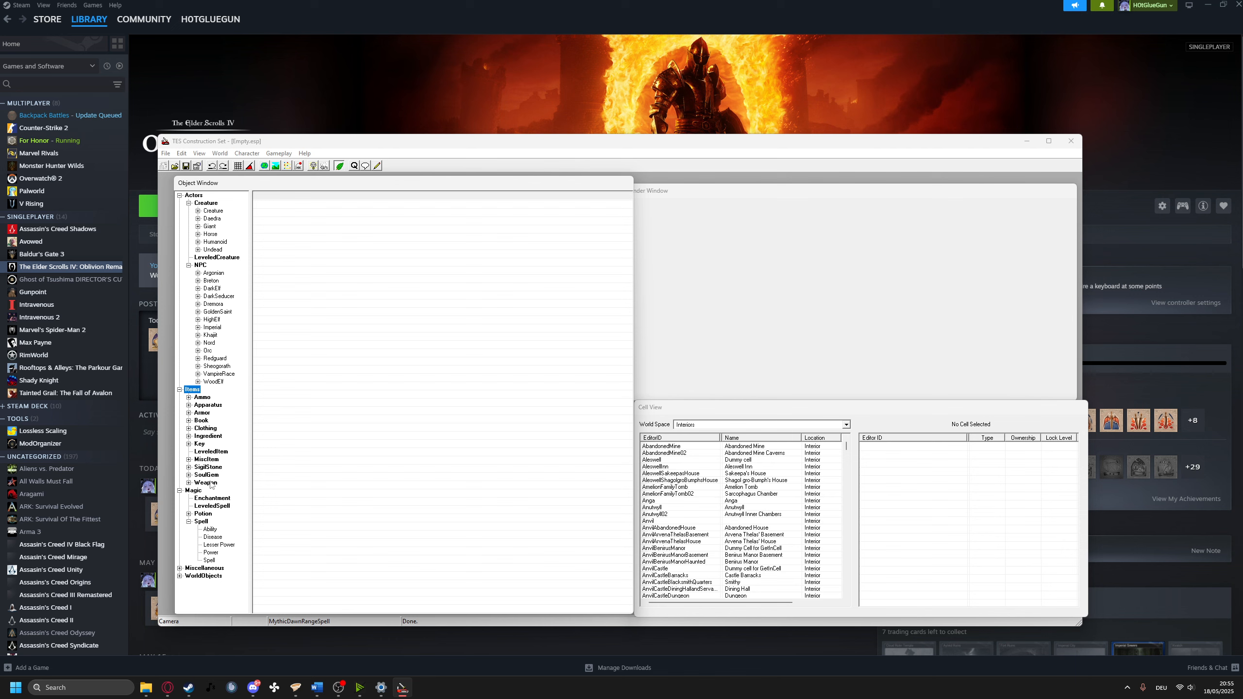
Expand the Armor category, show all its objects, and look through the armor list from its beginning
click(189, 413)
scroll(208, 244, up, 2)
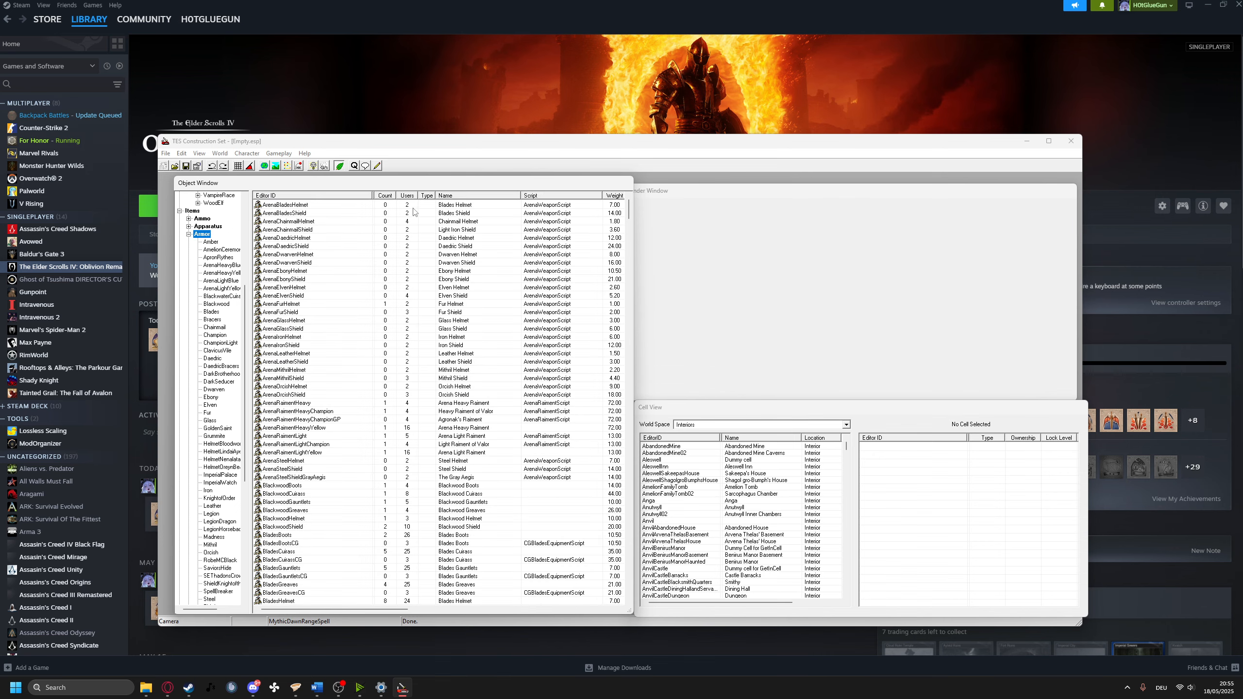
scroll(386, 441, down, 20)
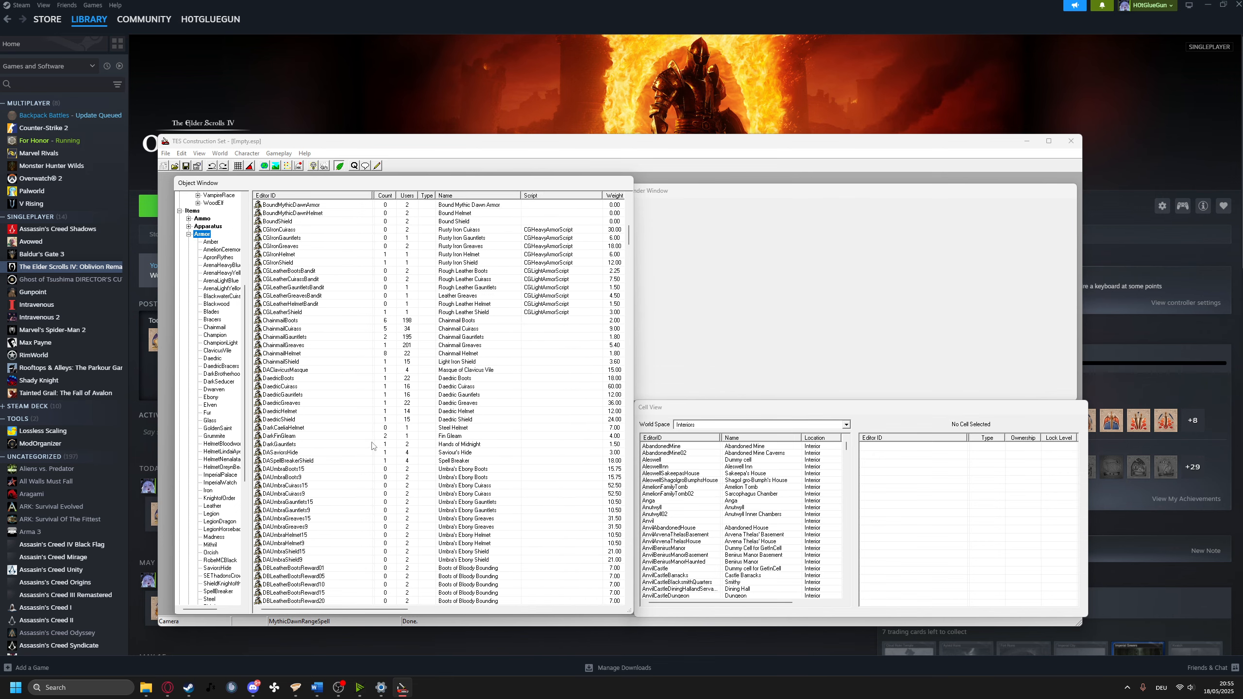
scroll(392, 435, down, 20)
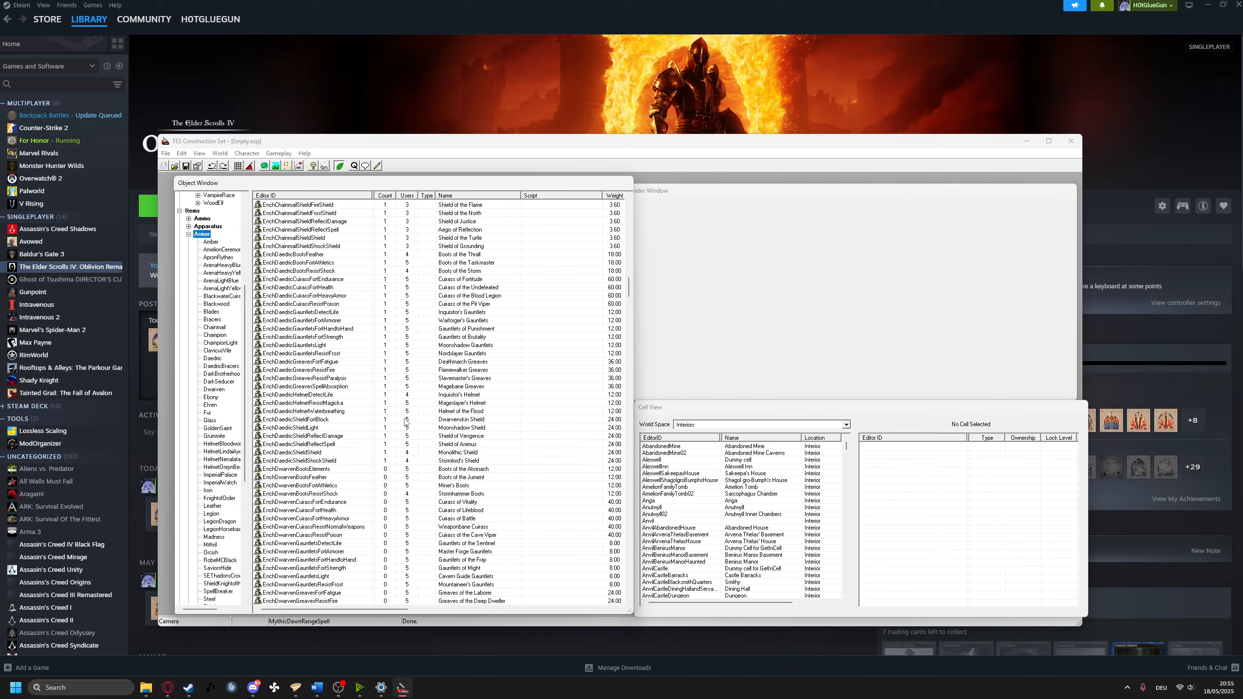
scroll(491, 290, up, 20)
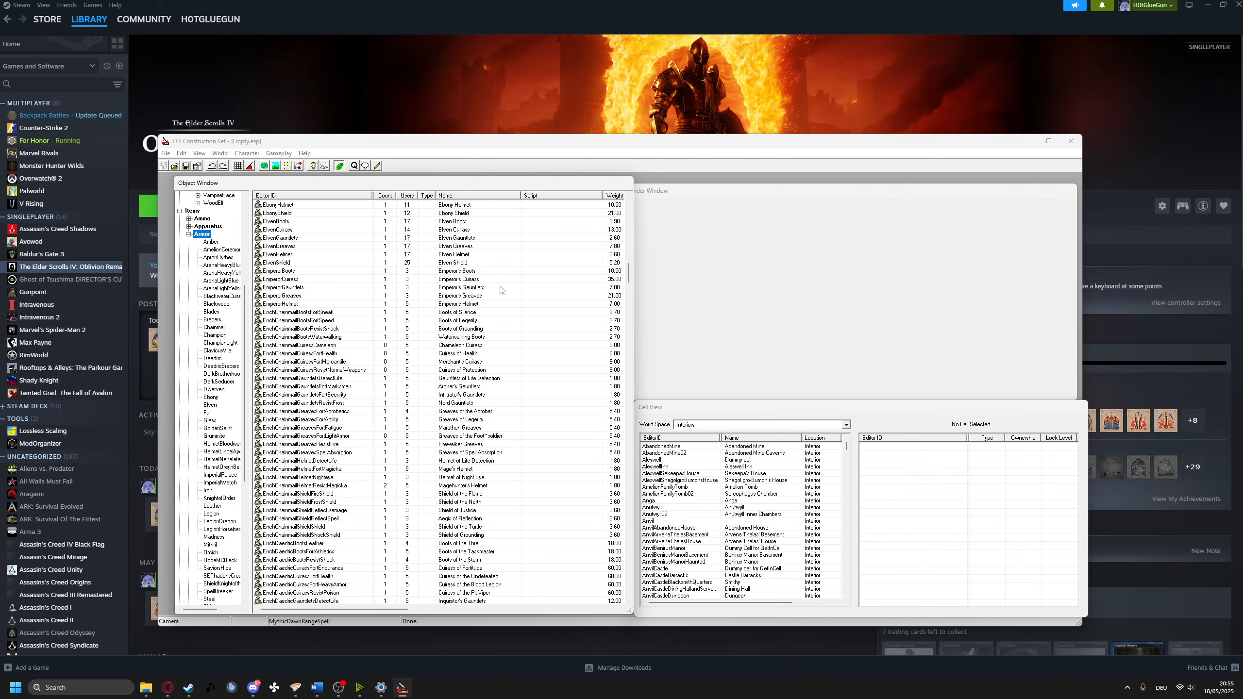
scroll(351, 270, up, 15)
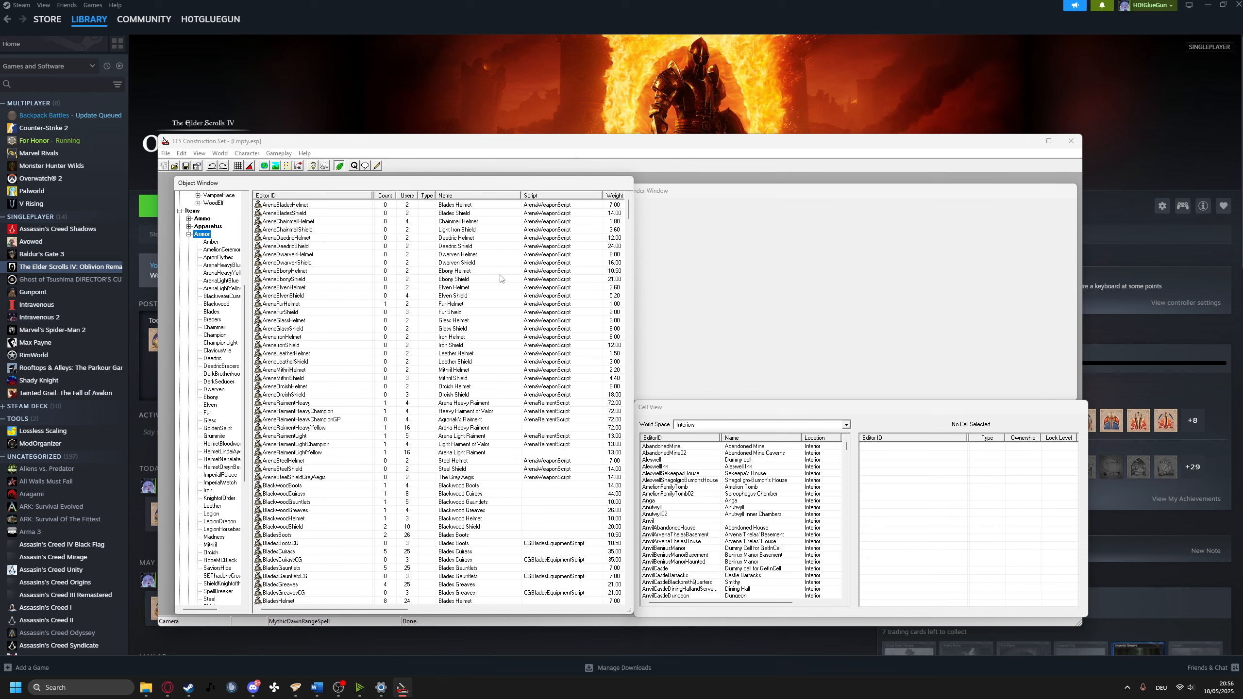
Sort the armor list by Name and browse through the alphabetical entries to the Golden Saint and Grand Madness armor
click(458, 197)
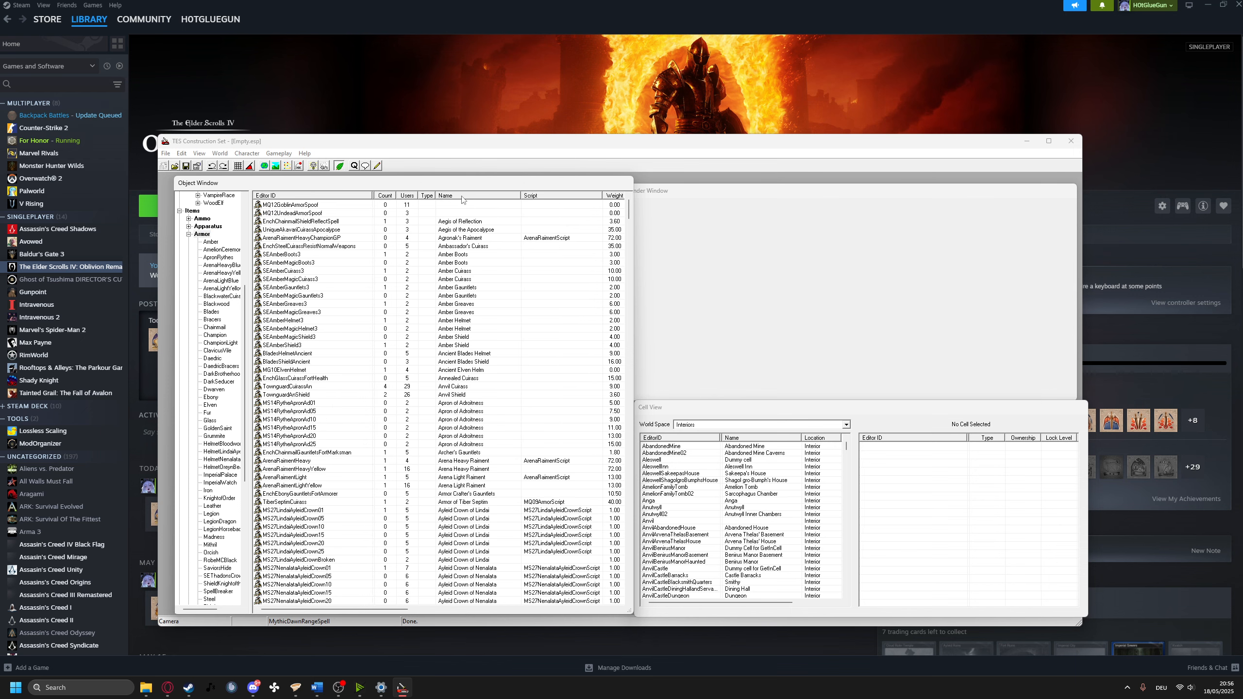
scroll(474, 217, down, 20)
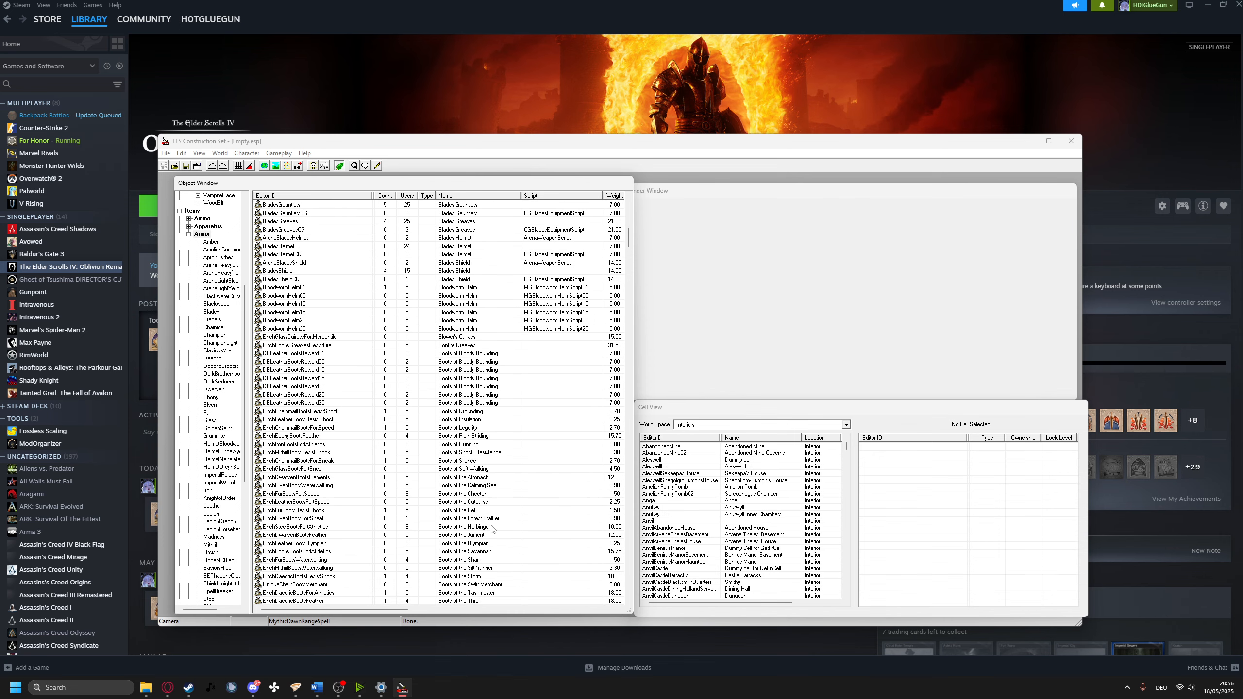
scroll(449, 366, down, 20)
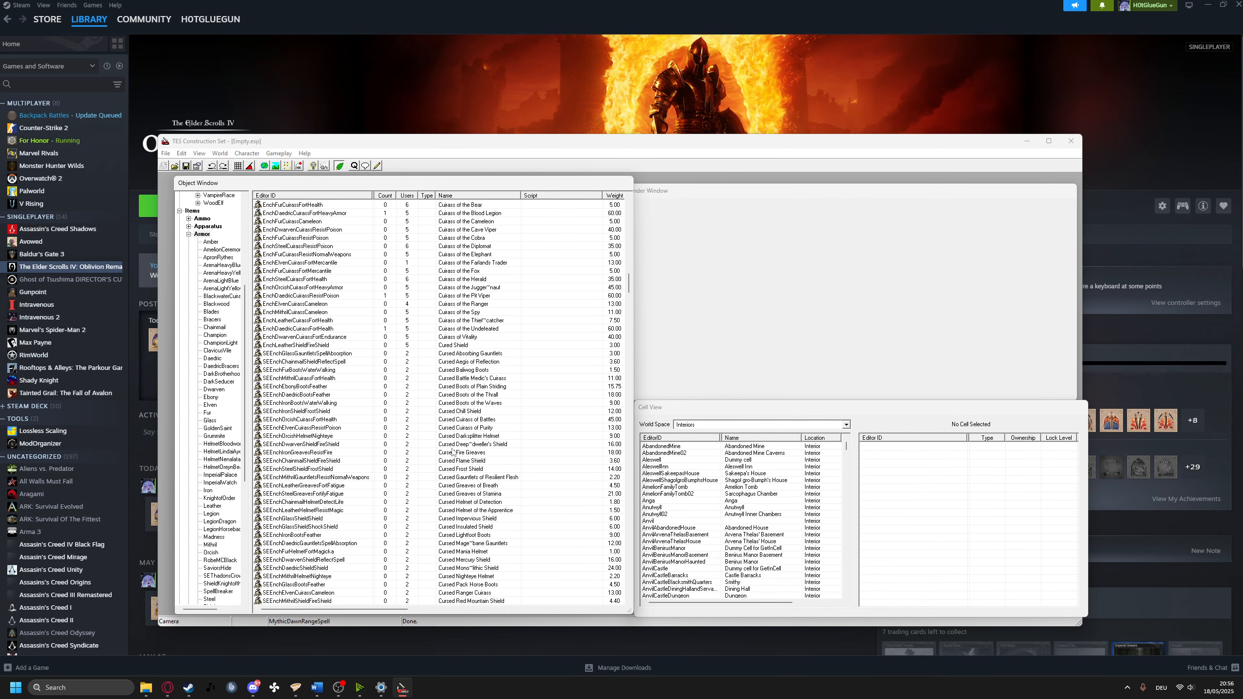
scroll(449, 477, down, 20)
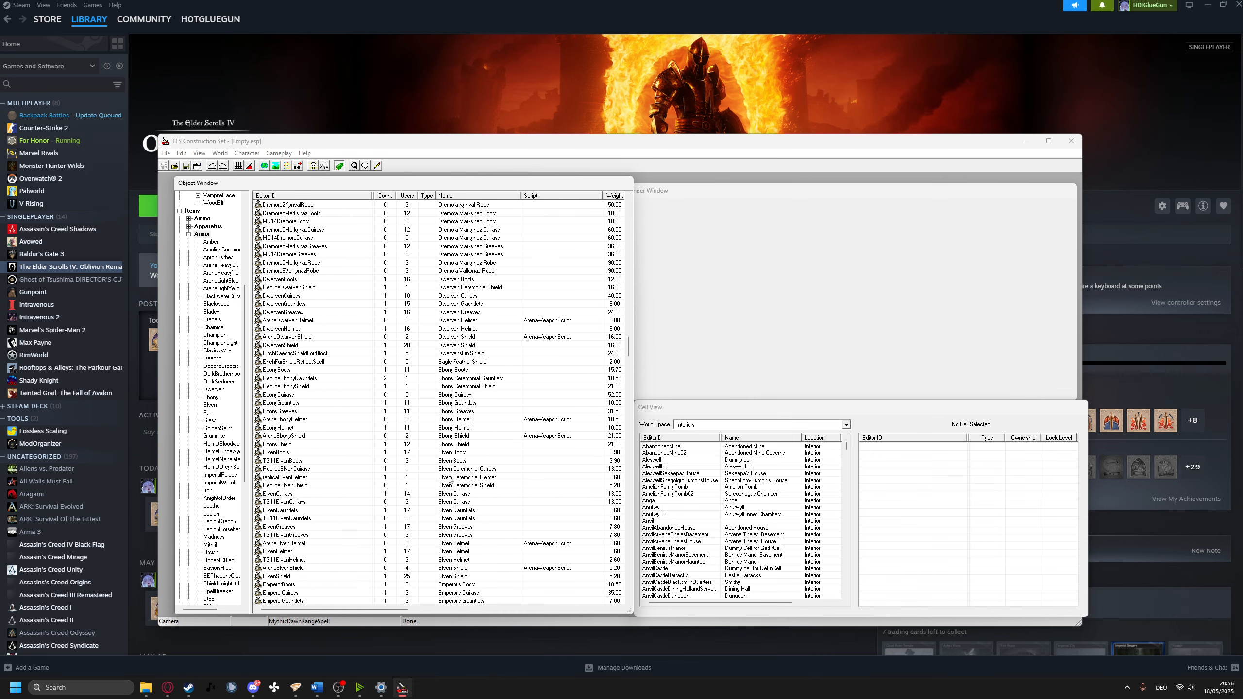
scroll(455, 474, down, 20)
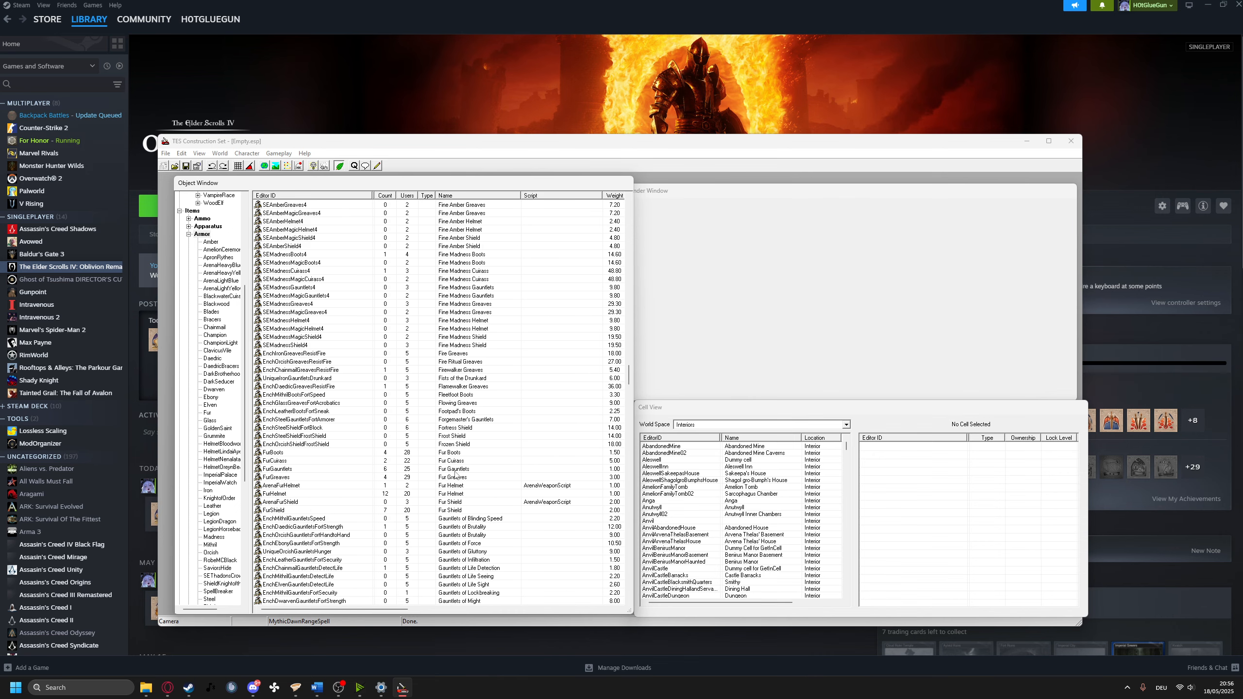
scroll(450, 530, down, 20)
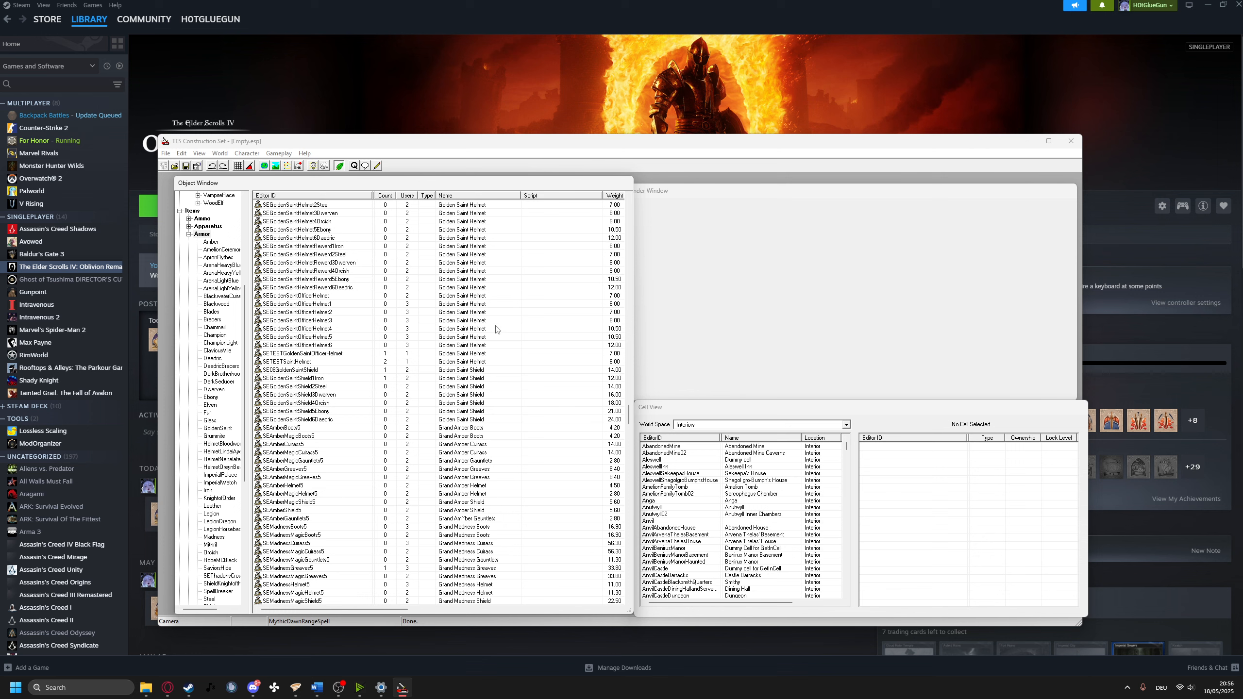
Find Shrouded Armor (DBLeatherCuirass) in the name-sorted armor list and select it
scroll(472, 531, down, 20)
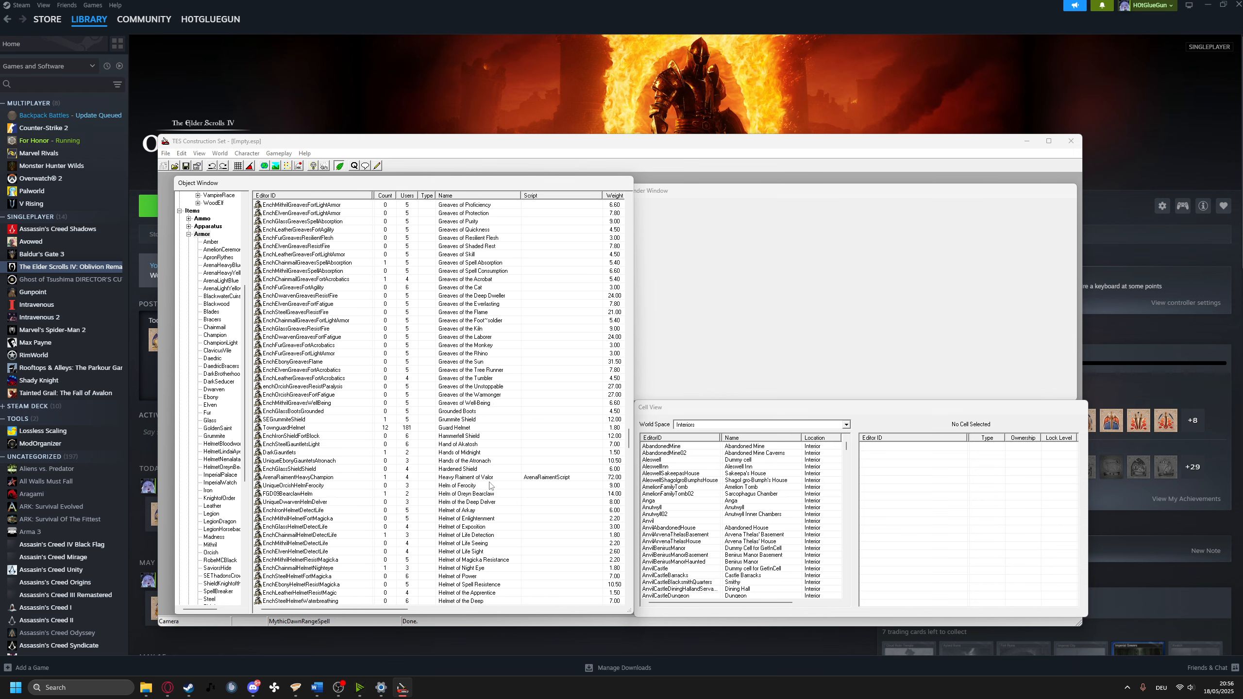
scroll(468, 564, down, 2)
scroll(470, 563, down, 20)
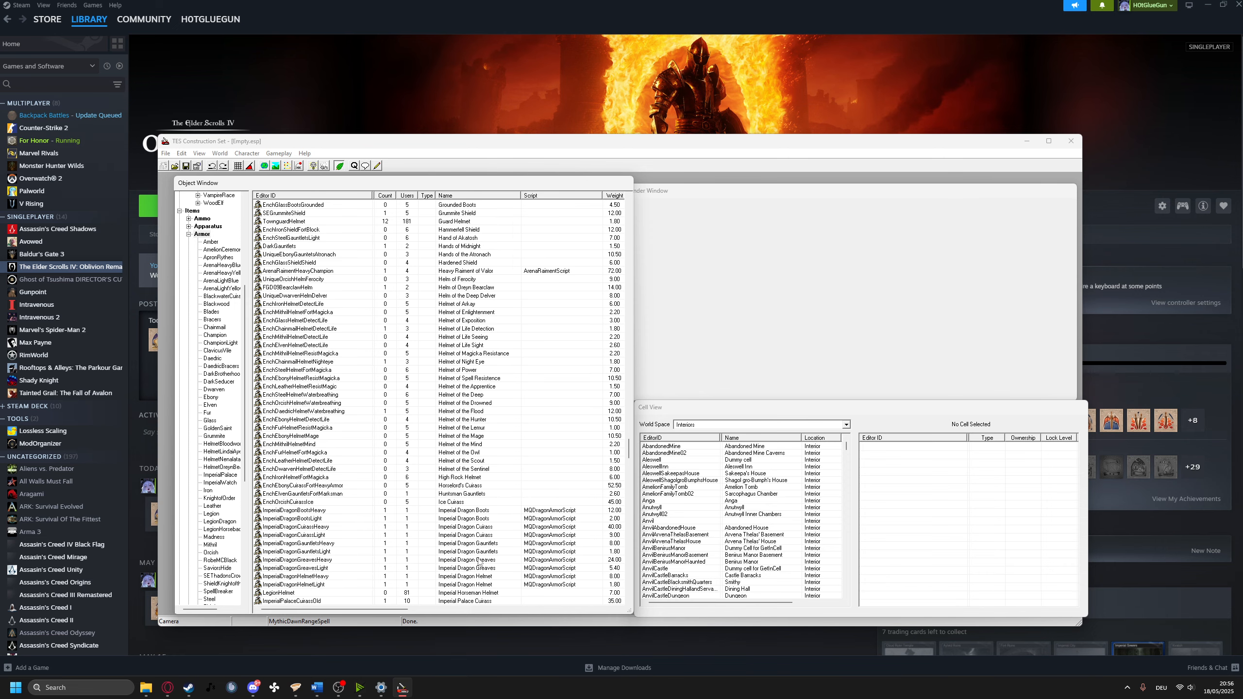
scroll(479, 559, down, 20)
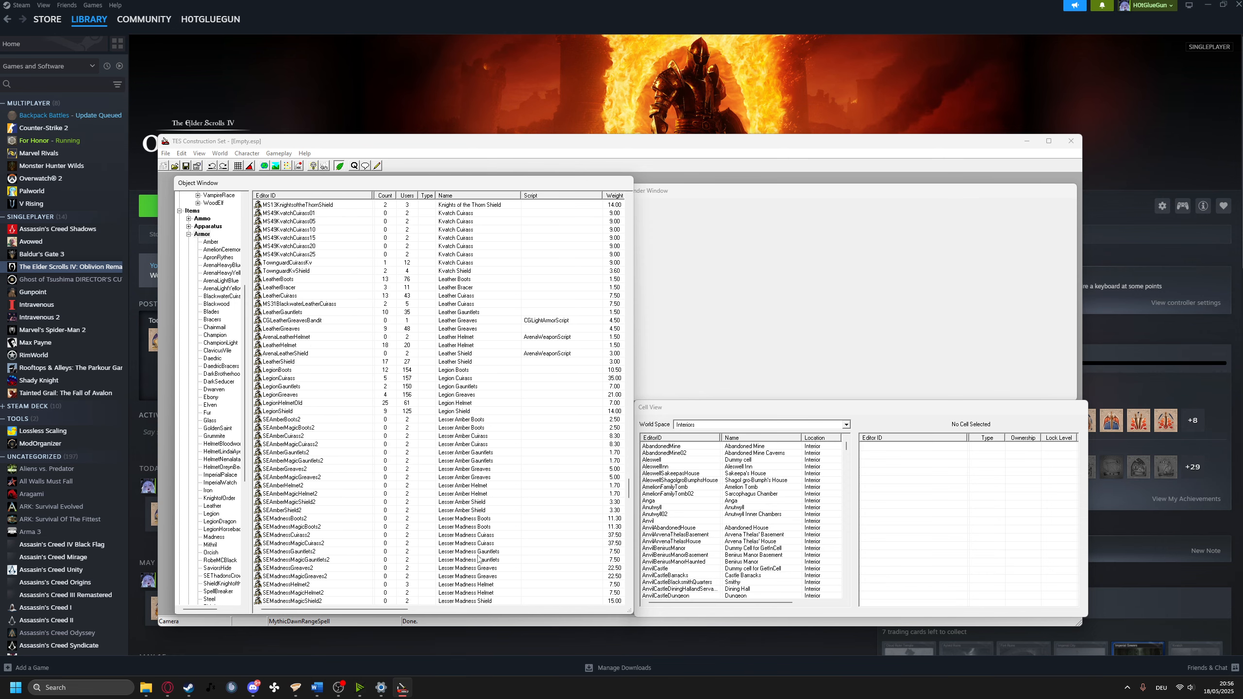
scroll(479, 558, down, 20)
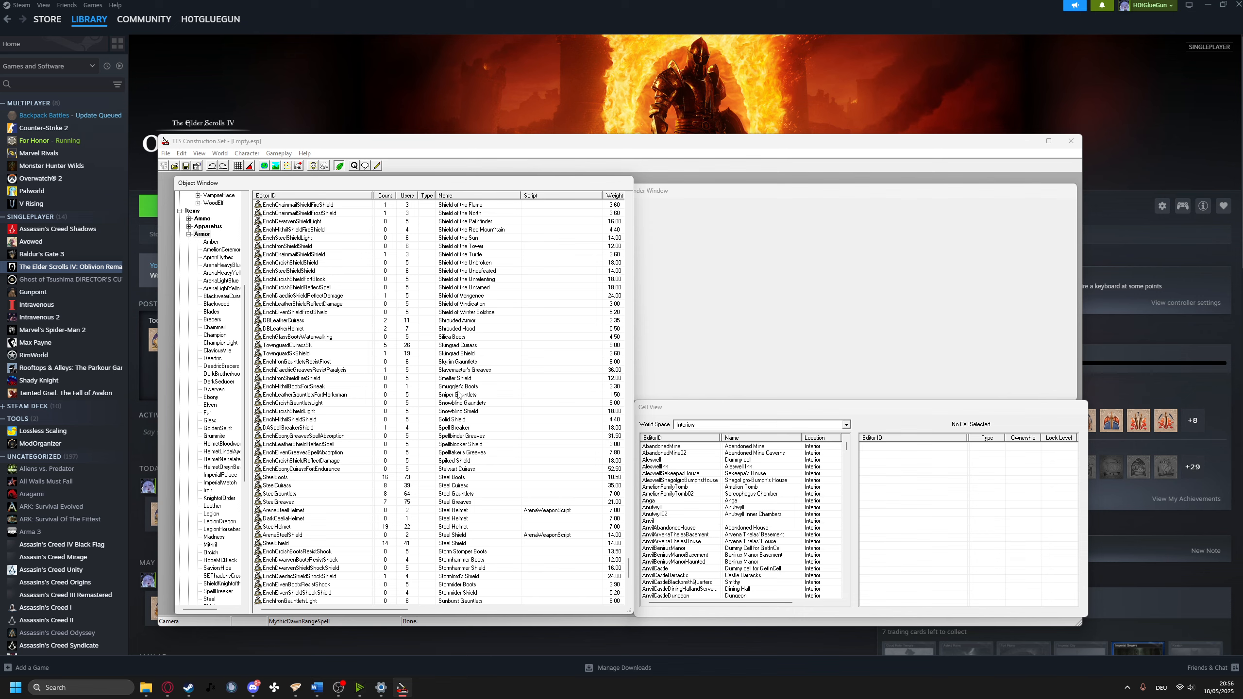
scroll(467, 470, up, 5)
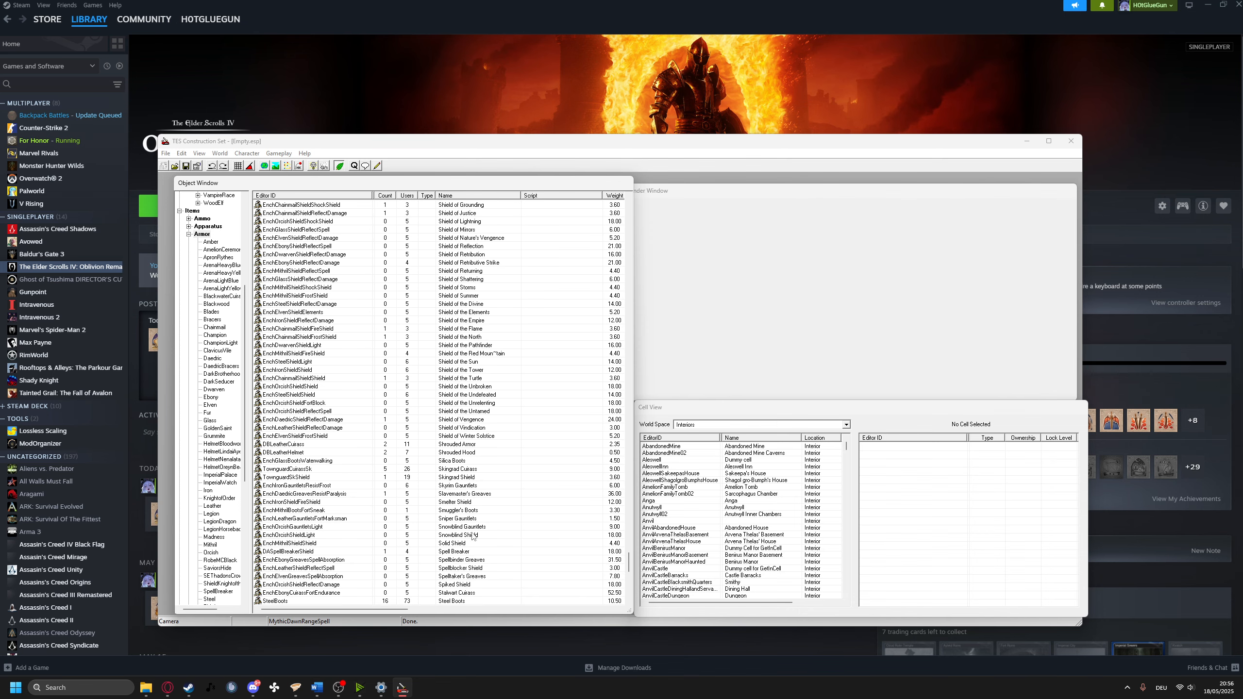
scroll(473, 535, up, 7)
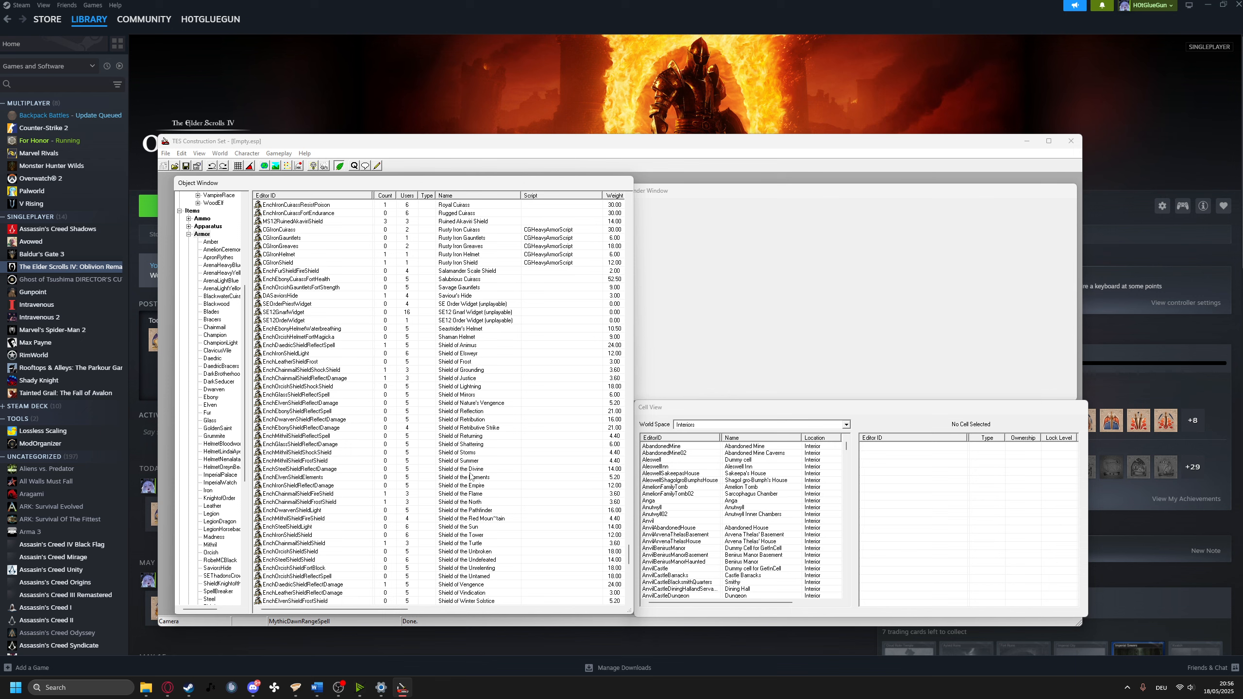
scroll(471, 477, down, 3)
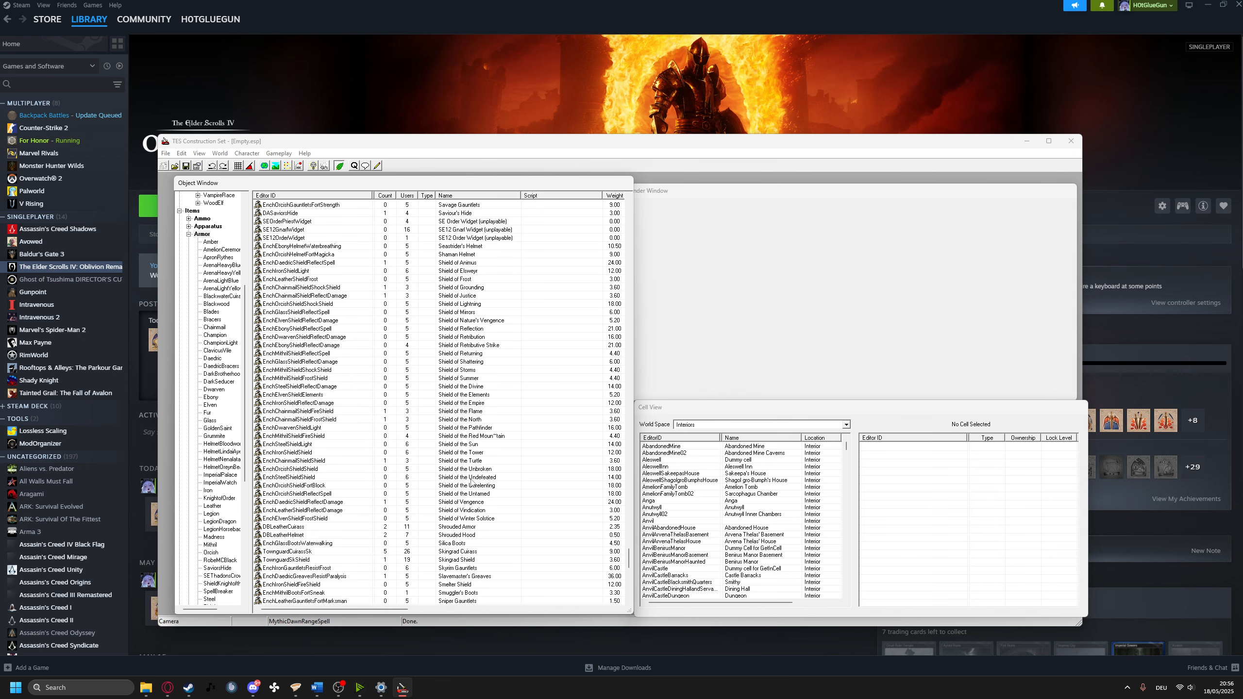
click(468, 527)
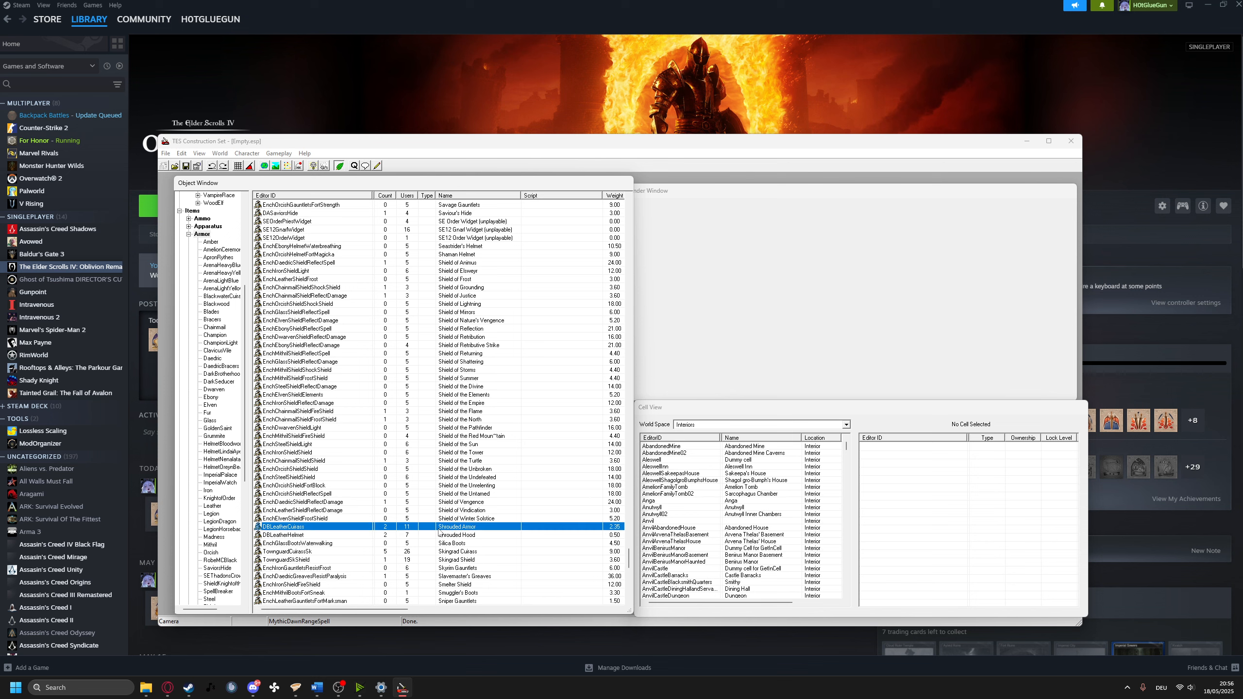
click(475, 535)
click(475, 527)
Open the Shrouded Armor properties, set its AR to 200, and apply the change
double_click(463, 528)
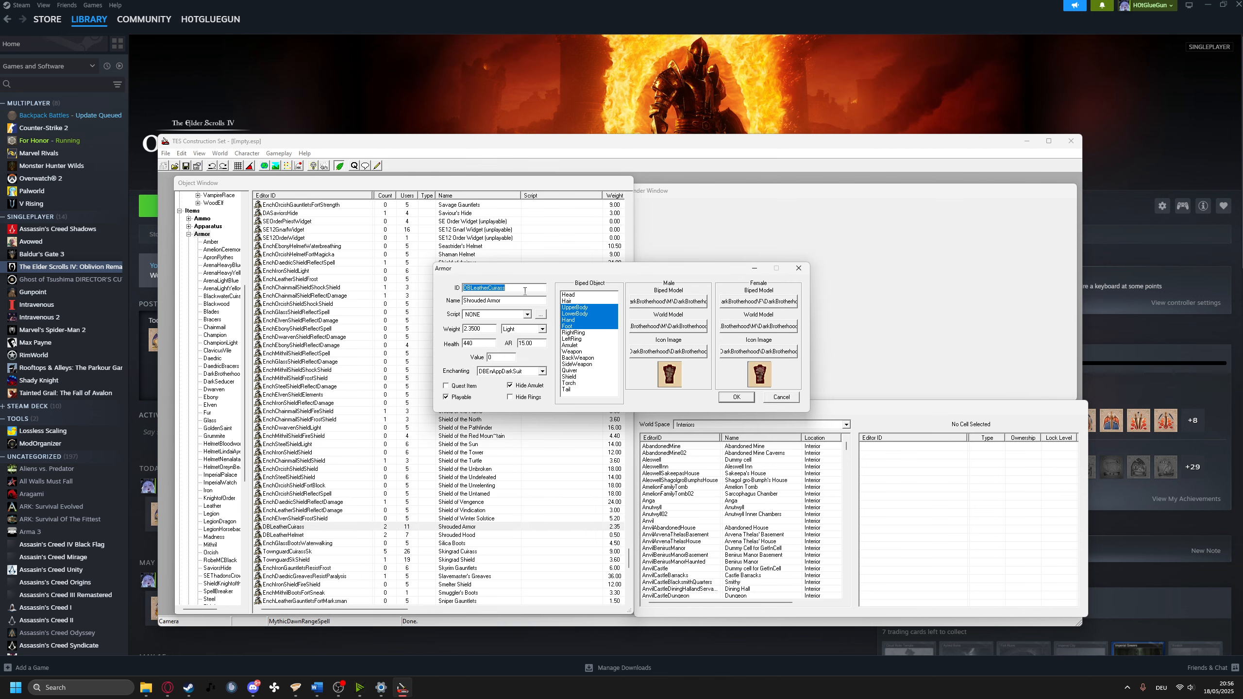
click(538, 289)
double_click(530, 344)
text(200)
key(Return)
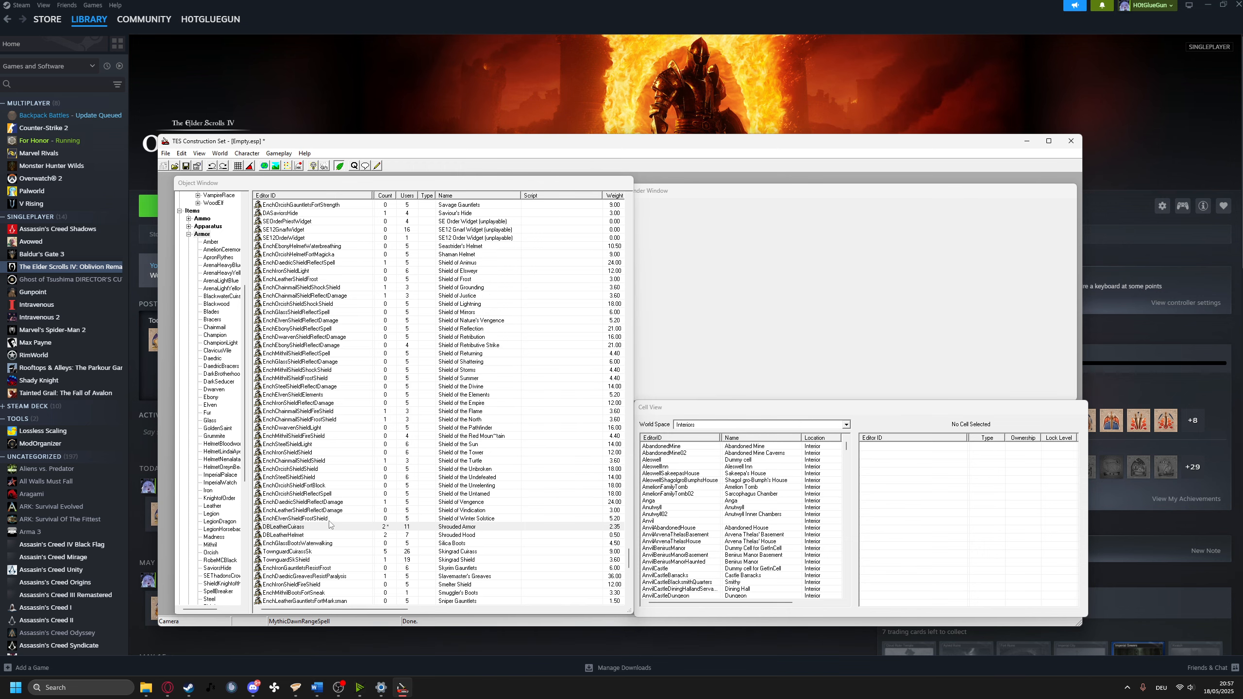
Reopen the Shrouded Armor properties and set its Value to 1
double_click(398, 527)
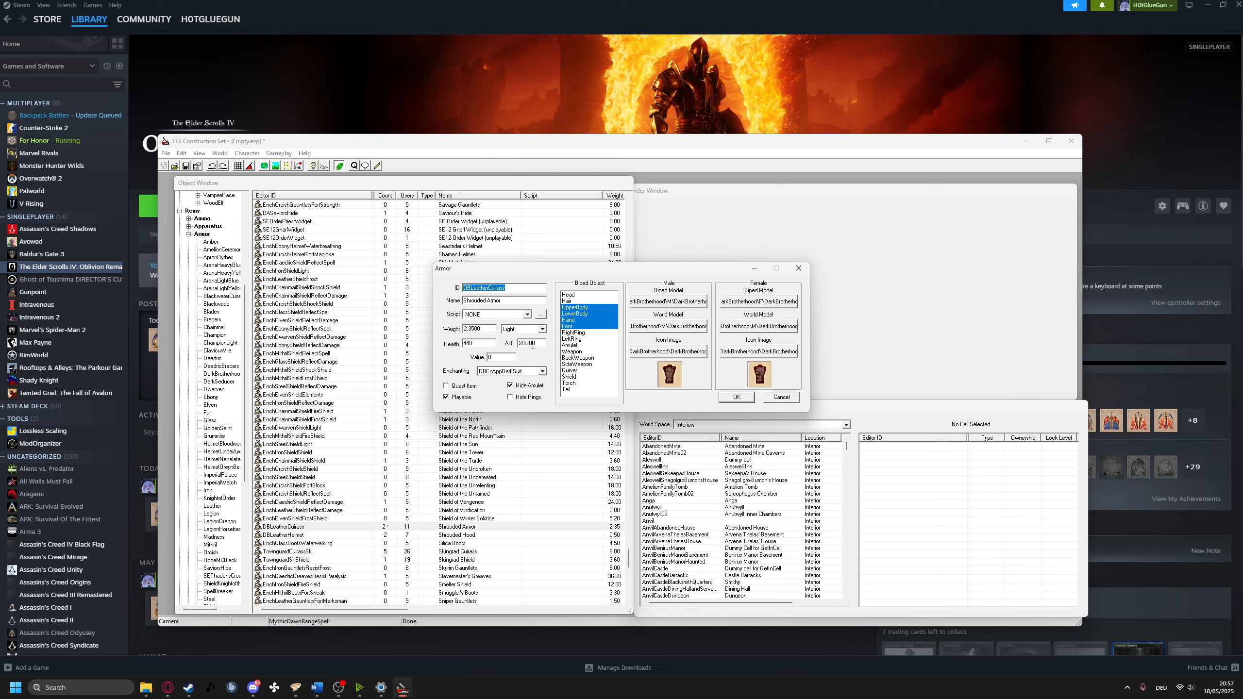
double_click(506, 357)
text(1)
Deselect the UpperBody, LowerBody, Hand and Foot biped slots of Shrouded Armor and select all four again
click(575, 307)
click(582, 314)
click(582, 320)
click(584, 326)
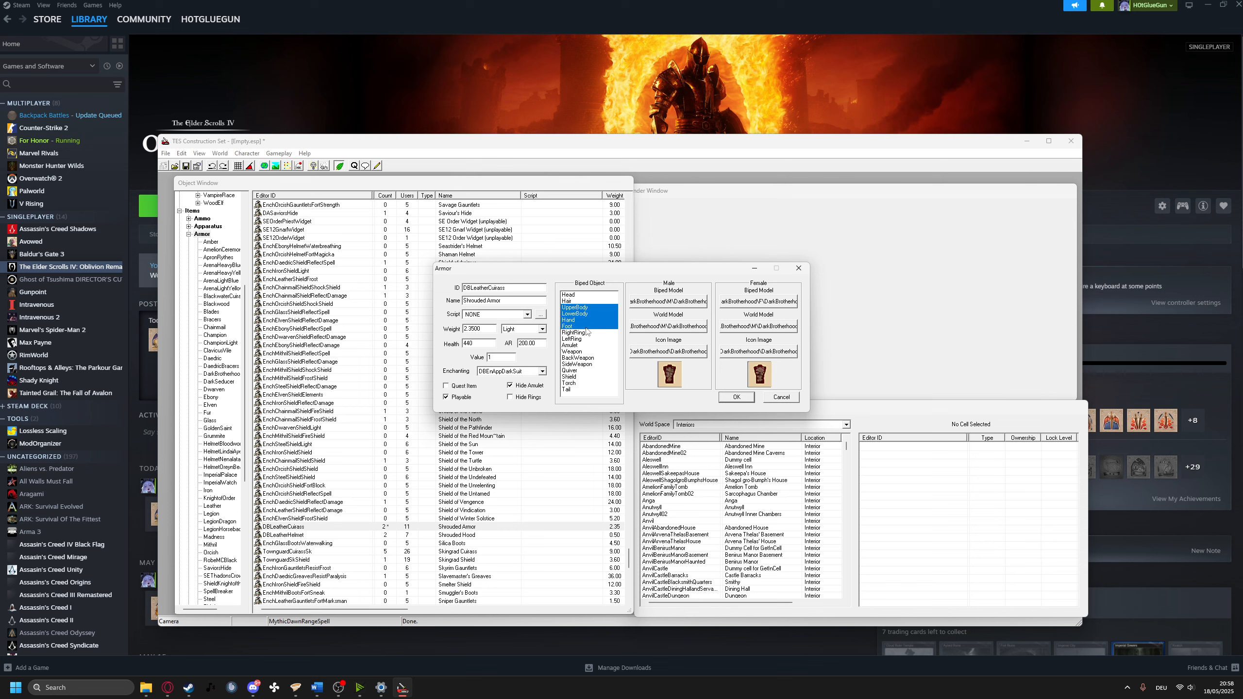
click(585, 307)
click(585, 314)
click(585, 319)
click(587, 327)
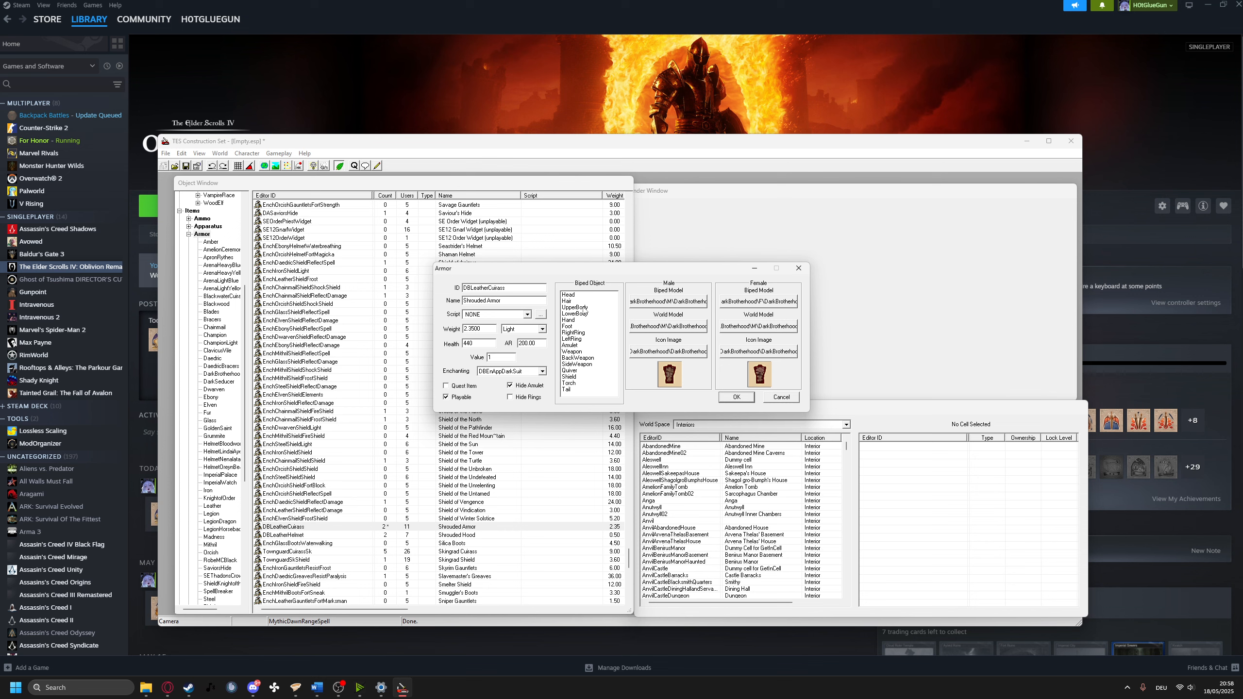
drag(585, 309, 586, 326)
Look through the enchantments available for Shrouded Armor and close its properties without applying
click(542, 371)
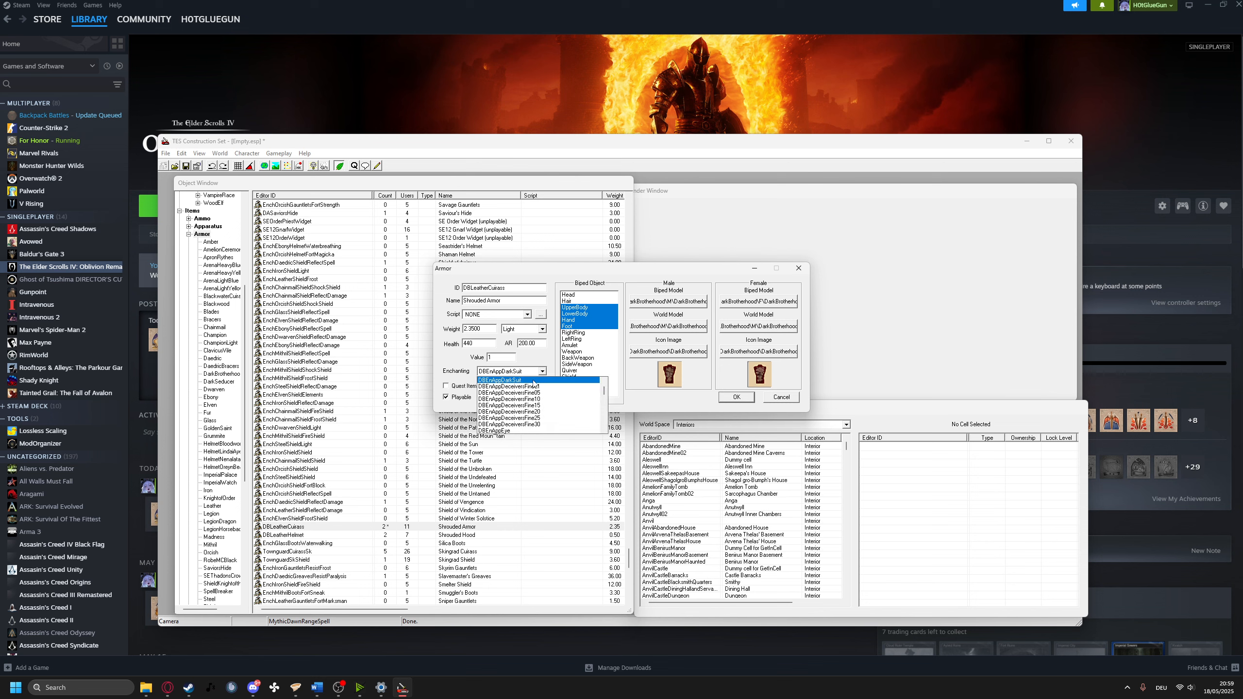
click(542, 372)
click(542, 372)
scroll(538, 401, up, 5)
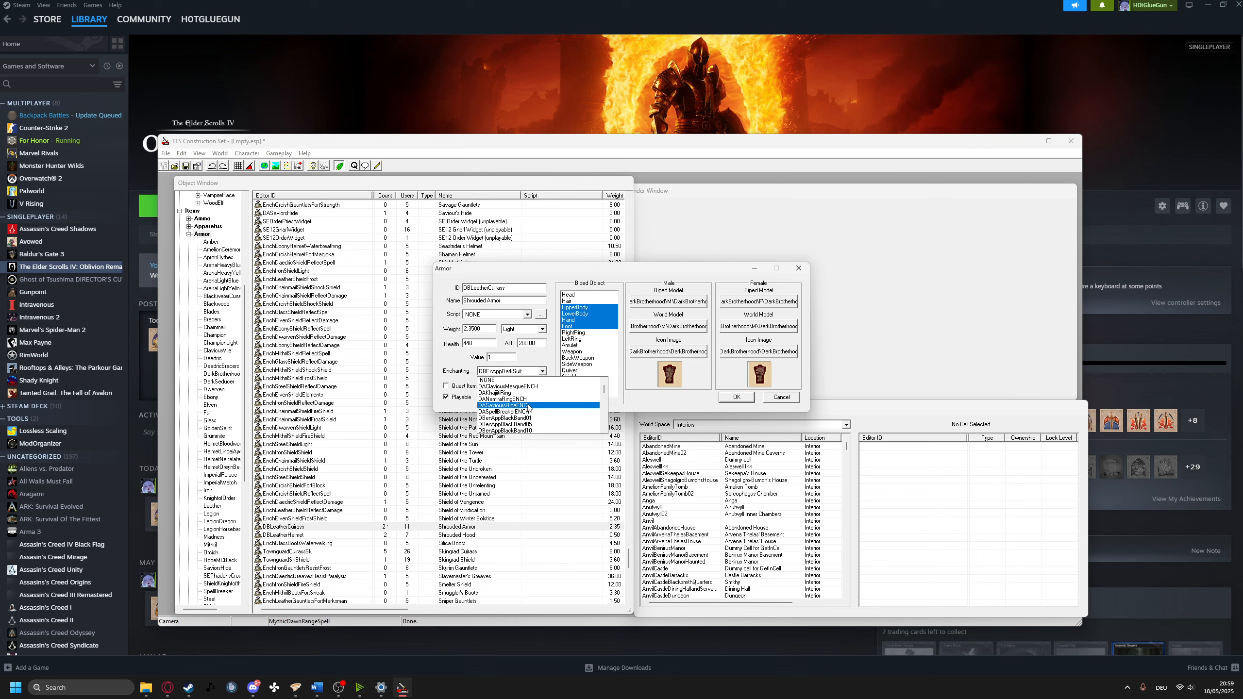
click(539, 355)
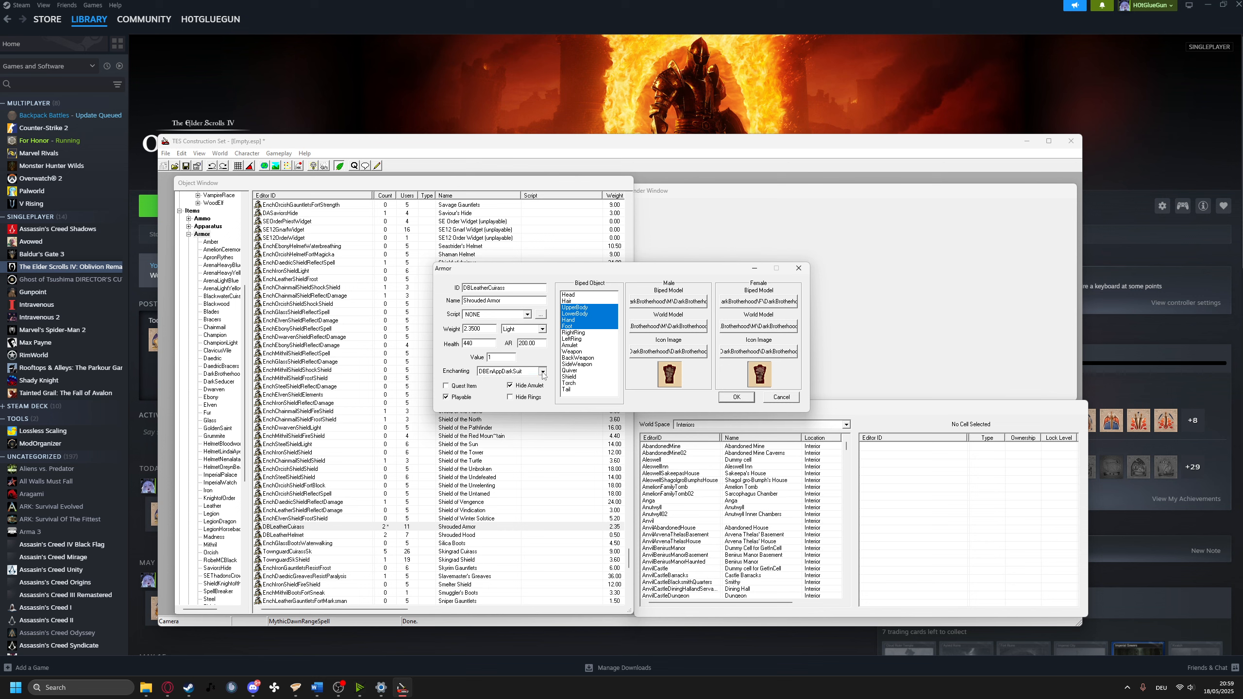
click(542, 371)
scroll(530, 408, down, 2)
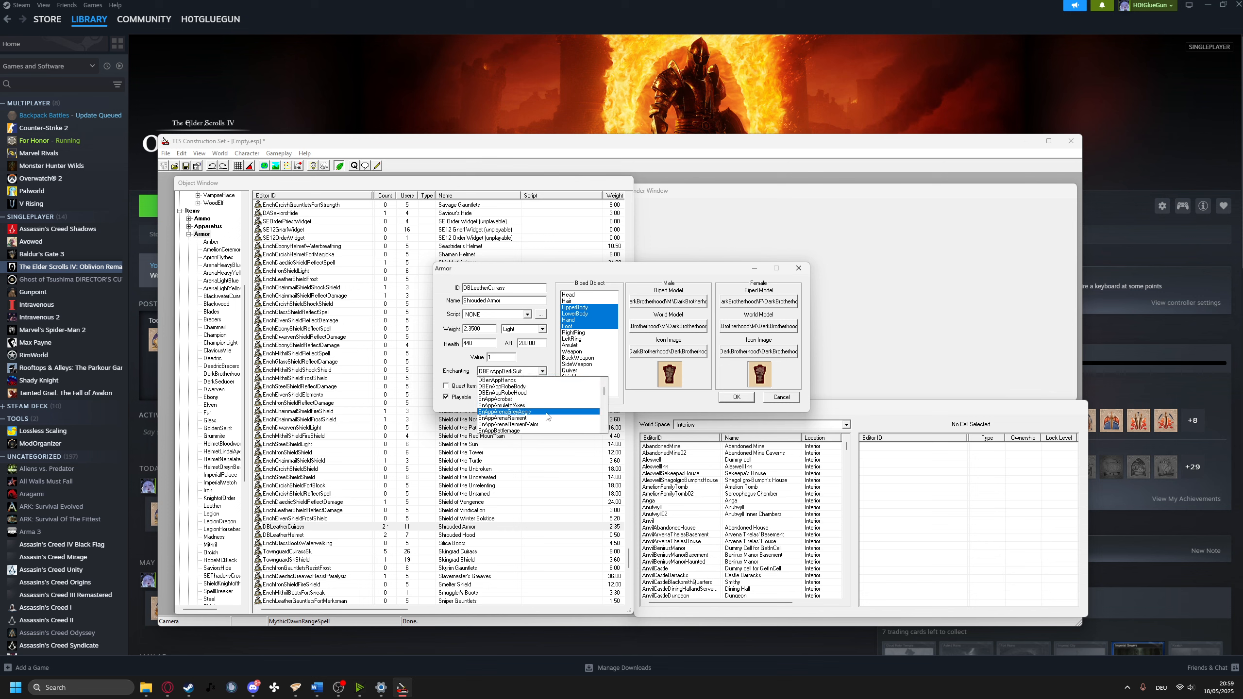
scroll(544, 410, down, 2)
scroll(539, 406, down, 5)
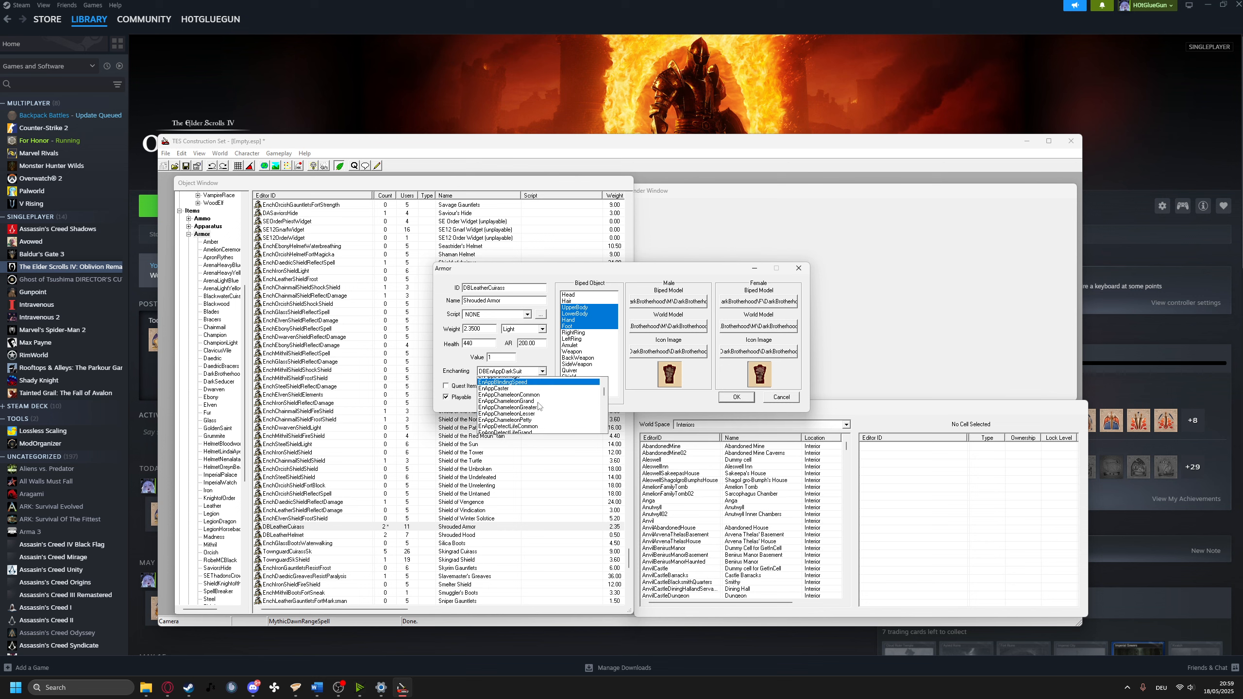
click(542, 371)
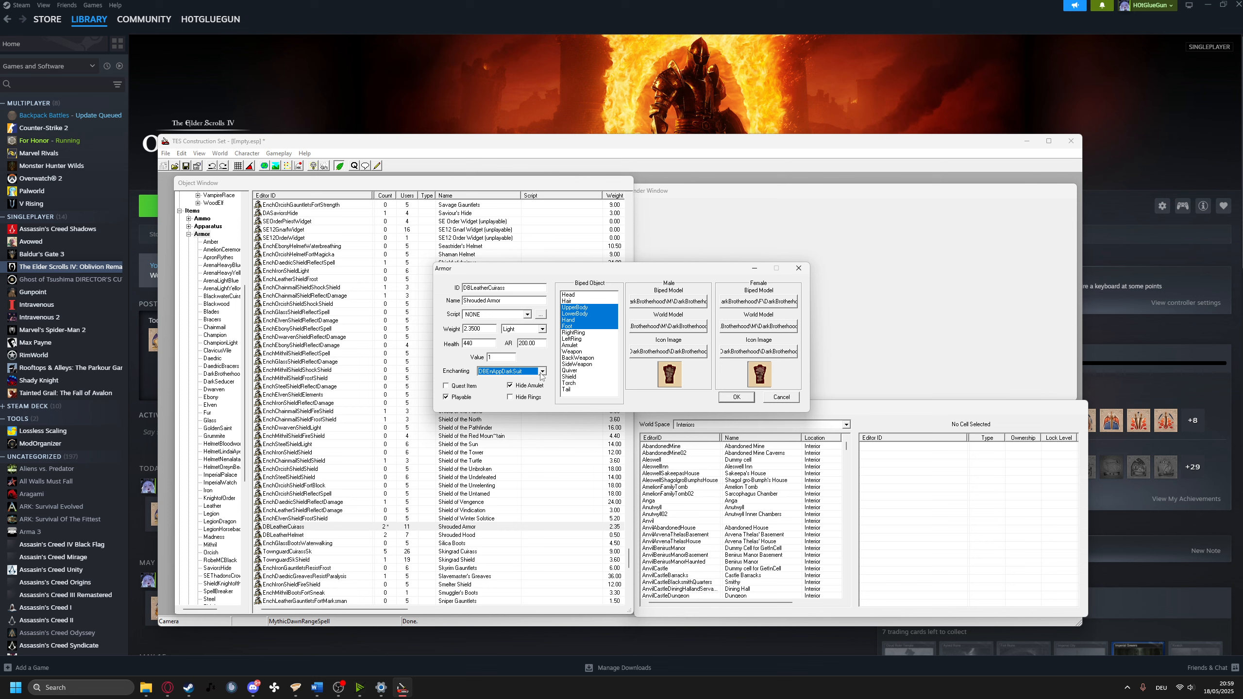
click(799, 268)
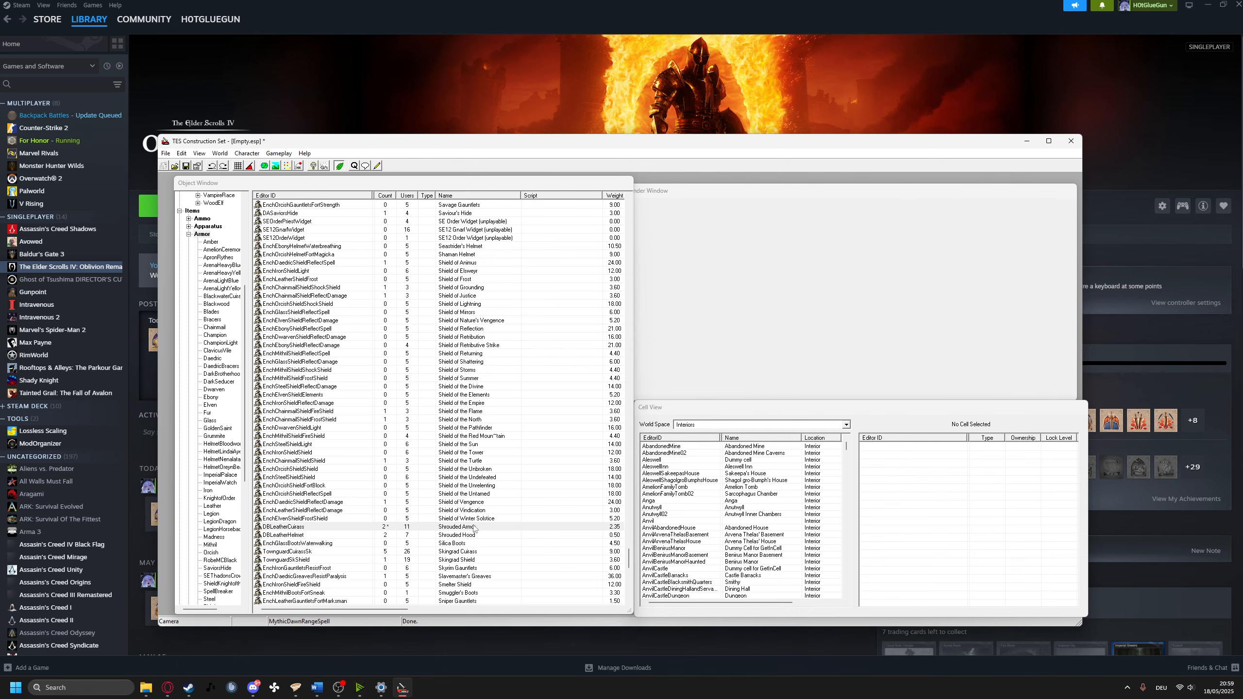
Find Pinarus' Iron Cuirass among the armor, check its properties including the enchantment, and close them
scroll(474, 529, up, 16)
click(469, 396)
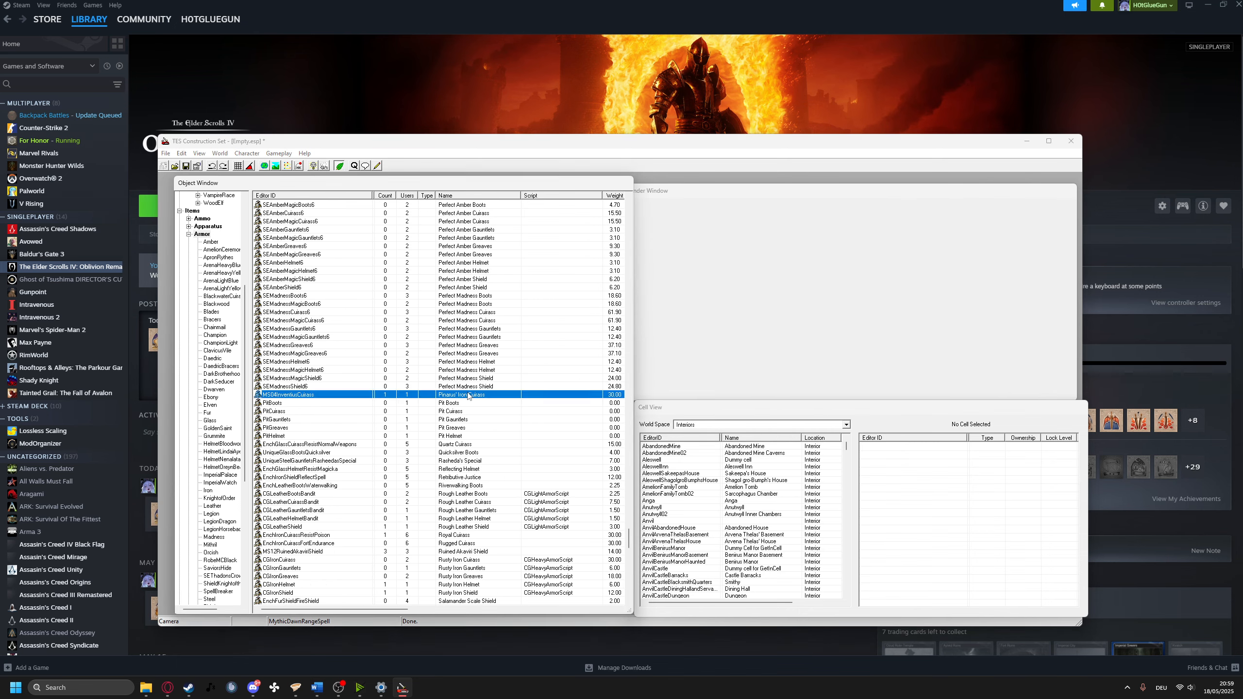
double_click(469, 394)
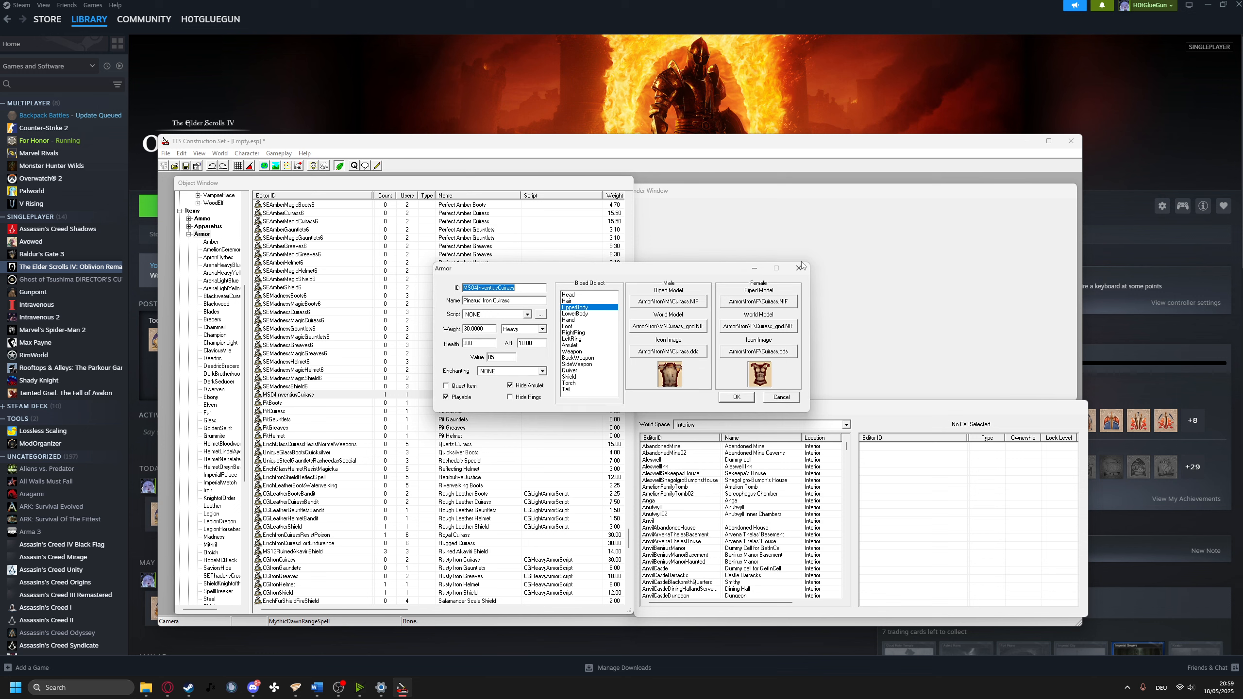
click(799, 267)
click(525, 288)
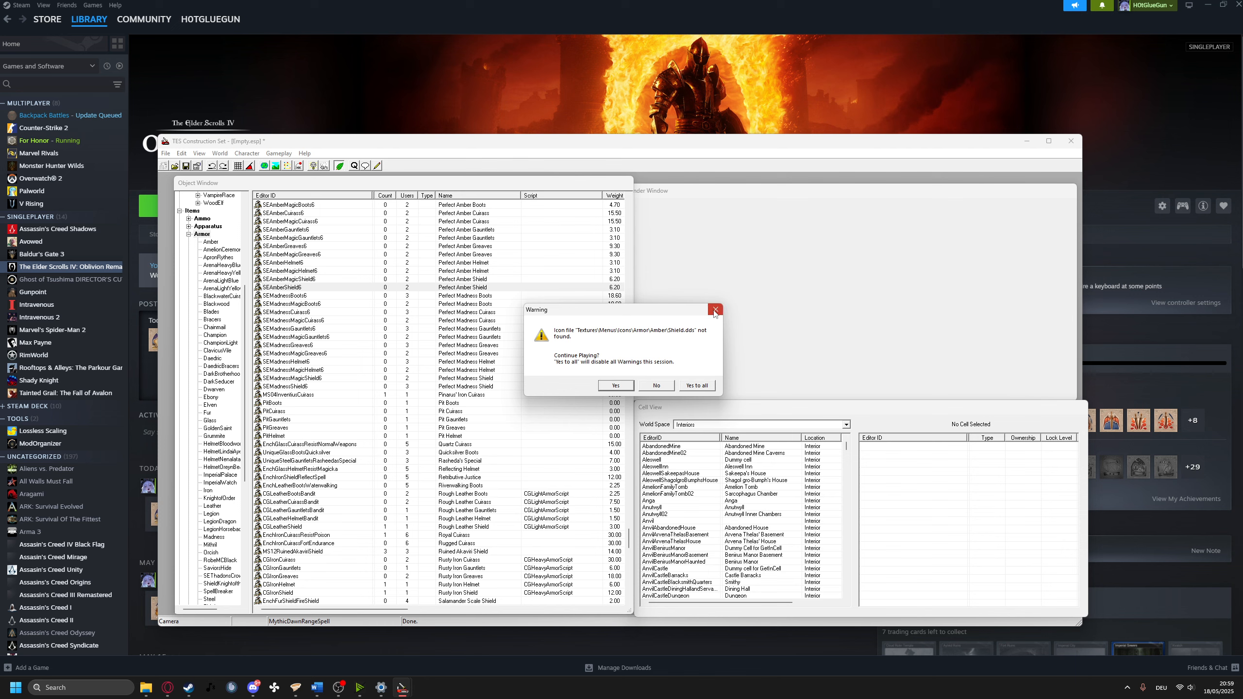
click(715, 309)
click(799, 269)
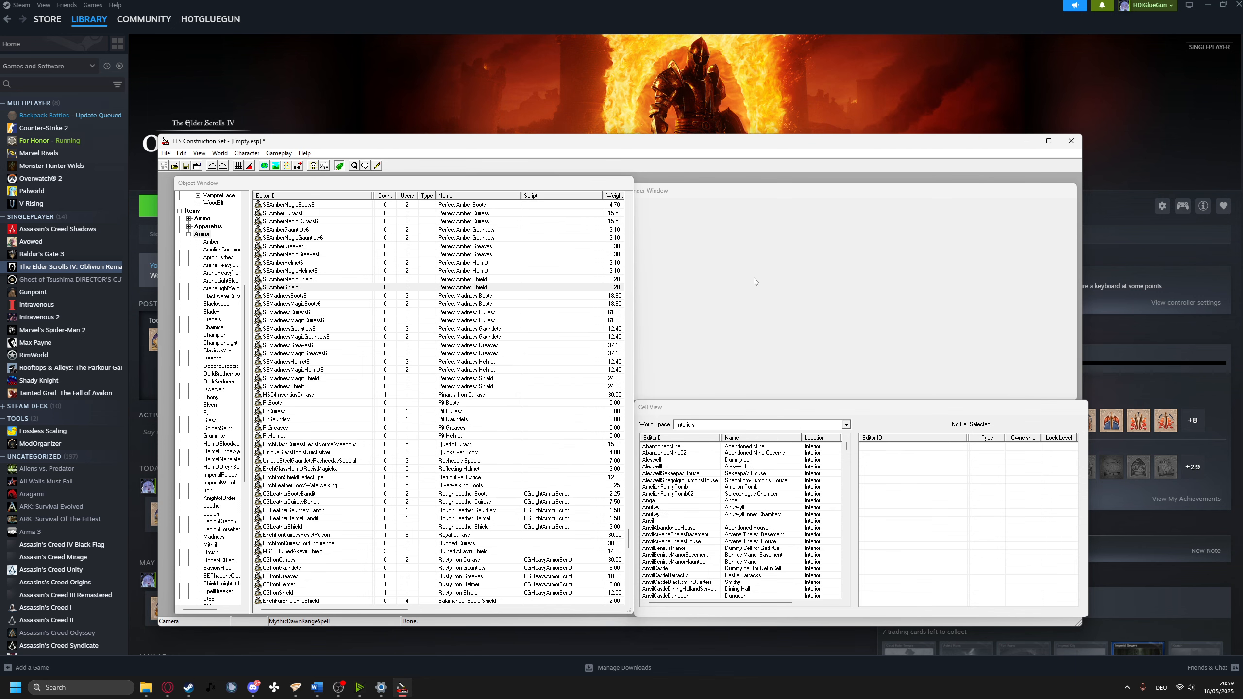
double_click(467, 395)
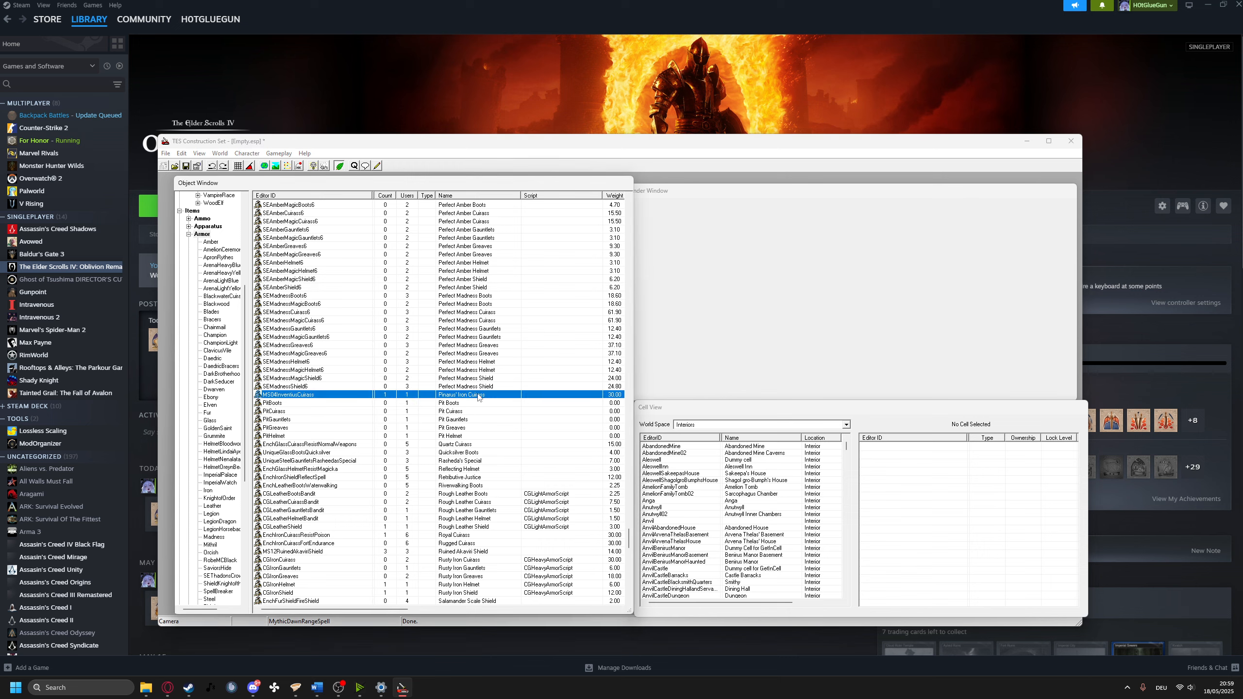
click(798, 268)
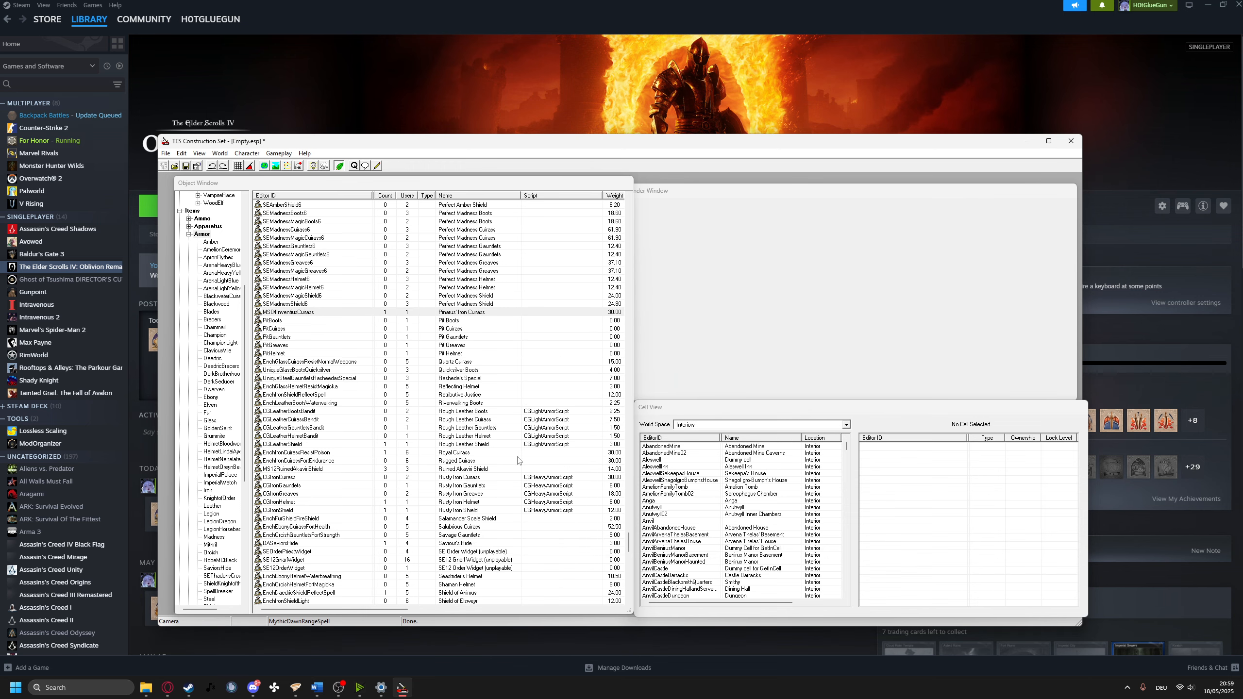
Open the Riverwalking Boots properties, view the enchantment options, and close them without changes
click(470, 402)
double_click(470, 403)
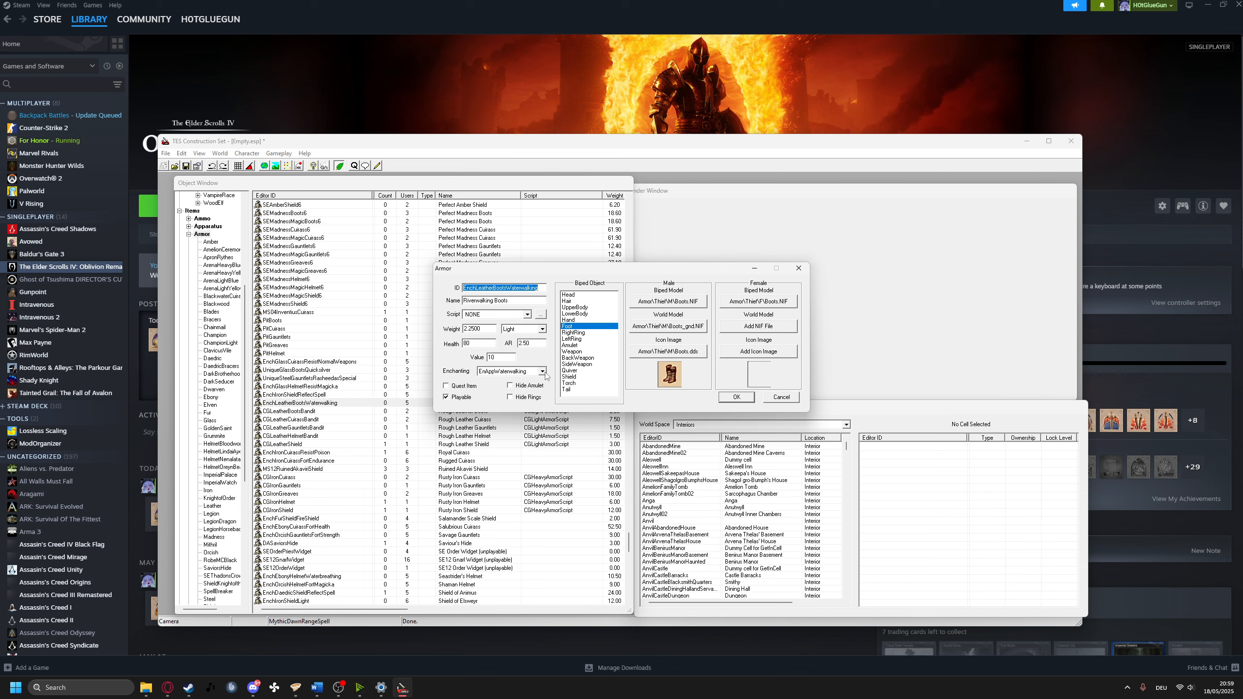
click(542, 371)
click(543, 371)
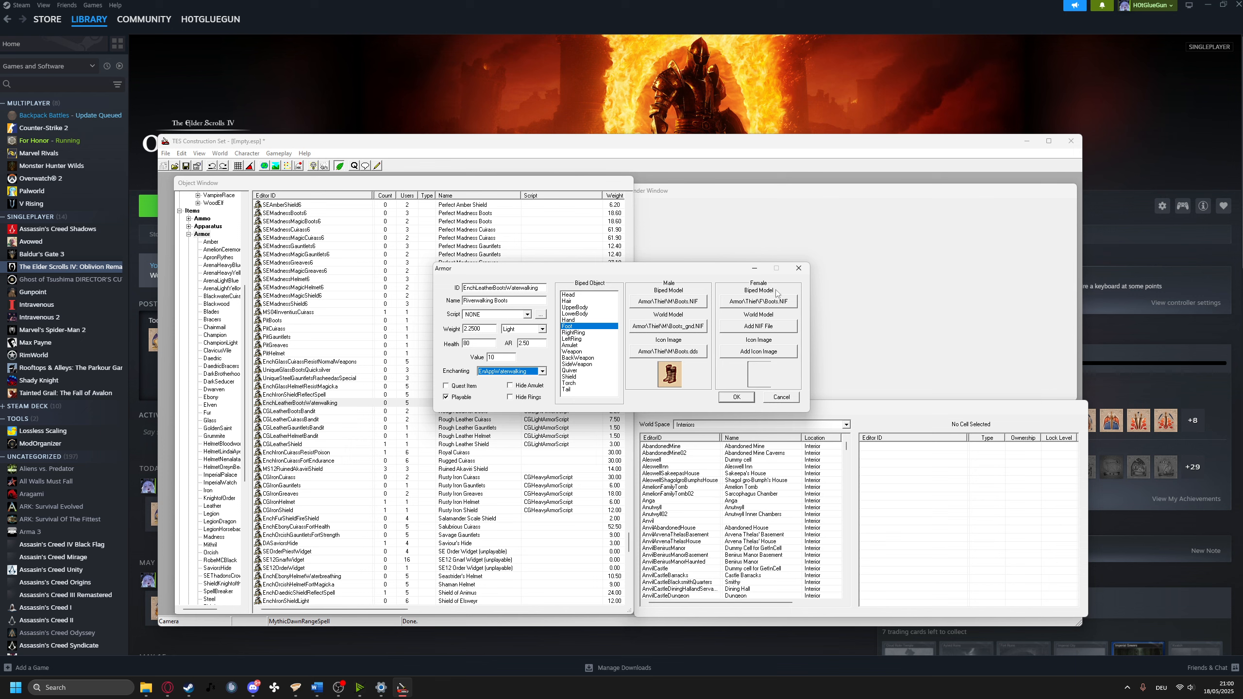
click(799, 269)
List the Weapon category's objects and open the properties of the Ebony Mace (ArenaEbonyMace)
scroll(477, 449, down, 5)
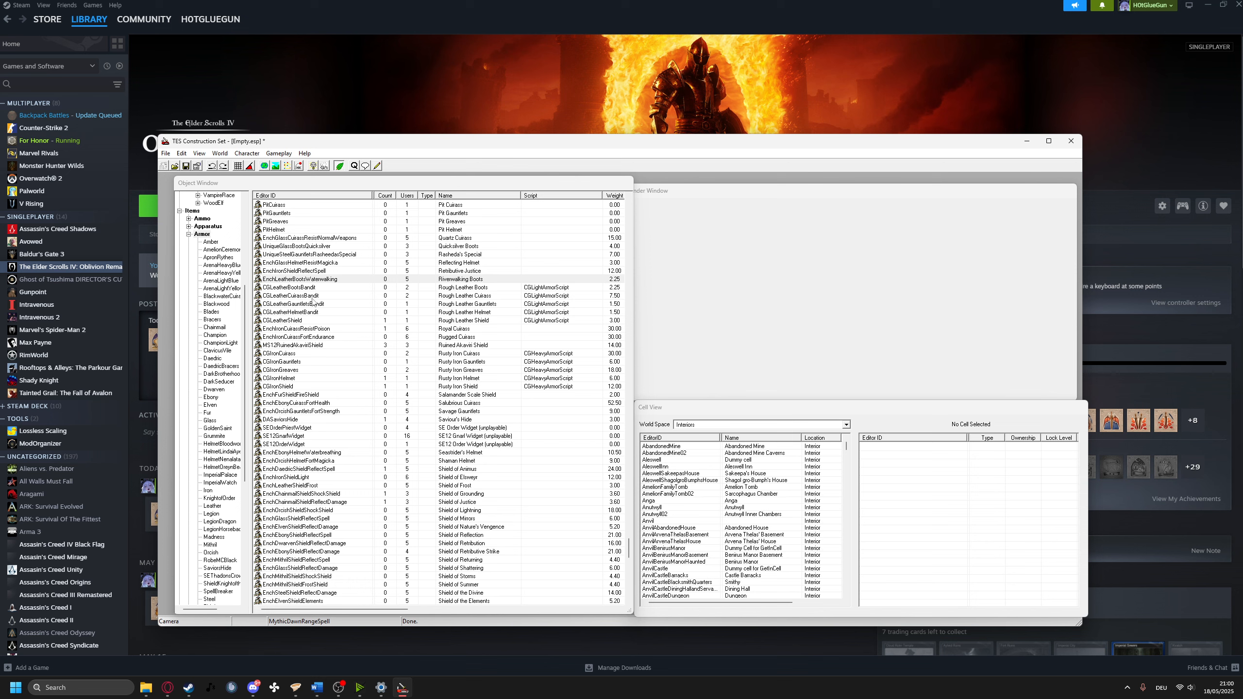
scroll(202, 487, down, 8)
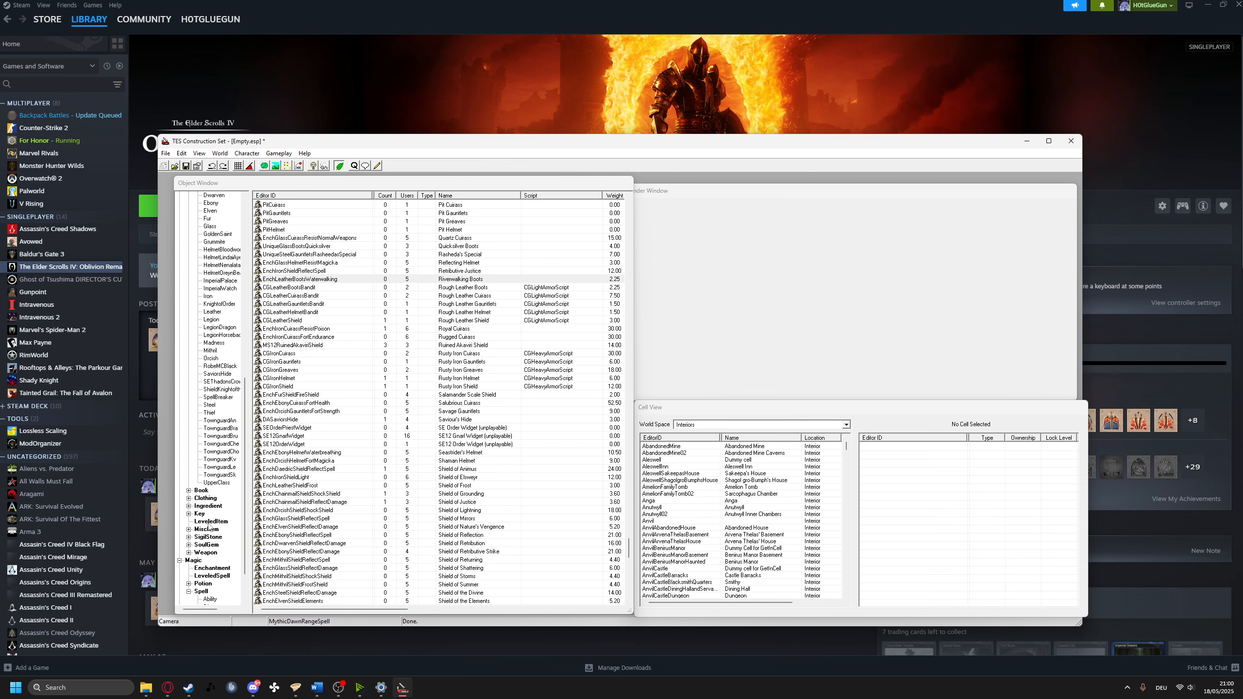
click(203, 552)
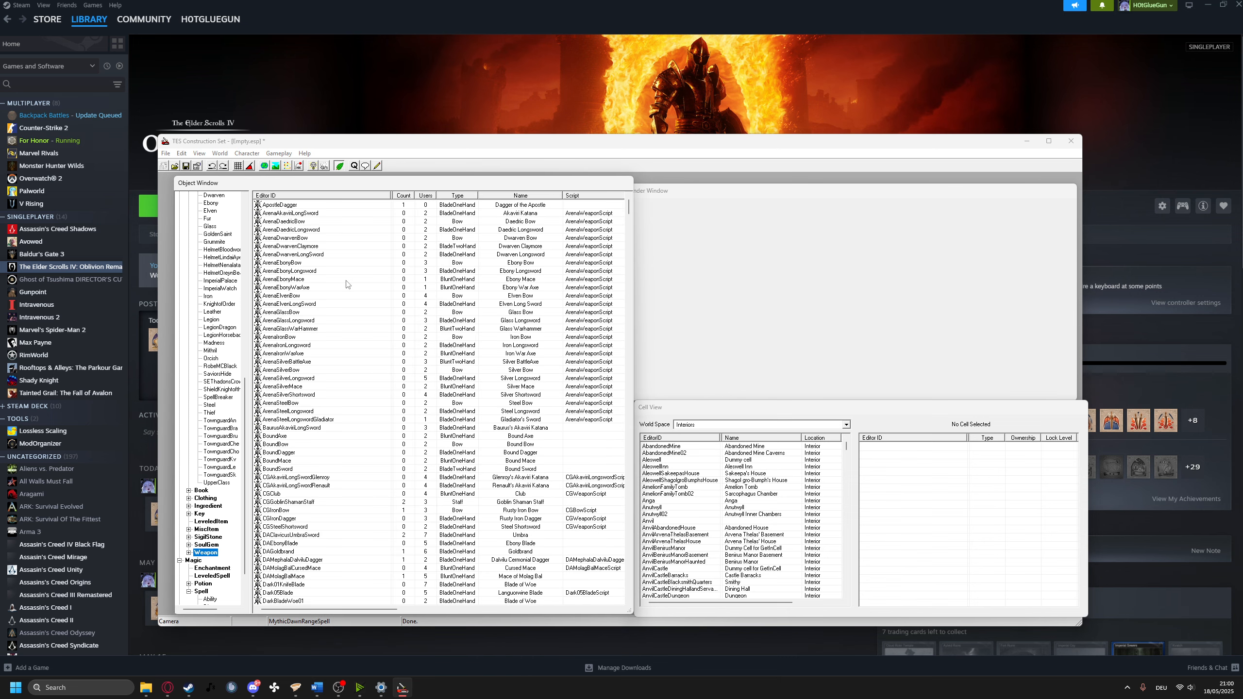
double_click(353, 280)
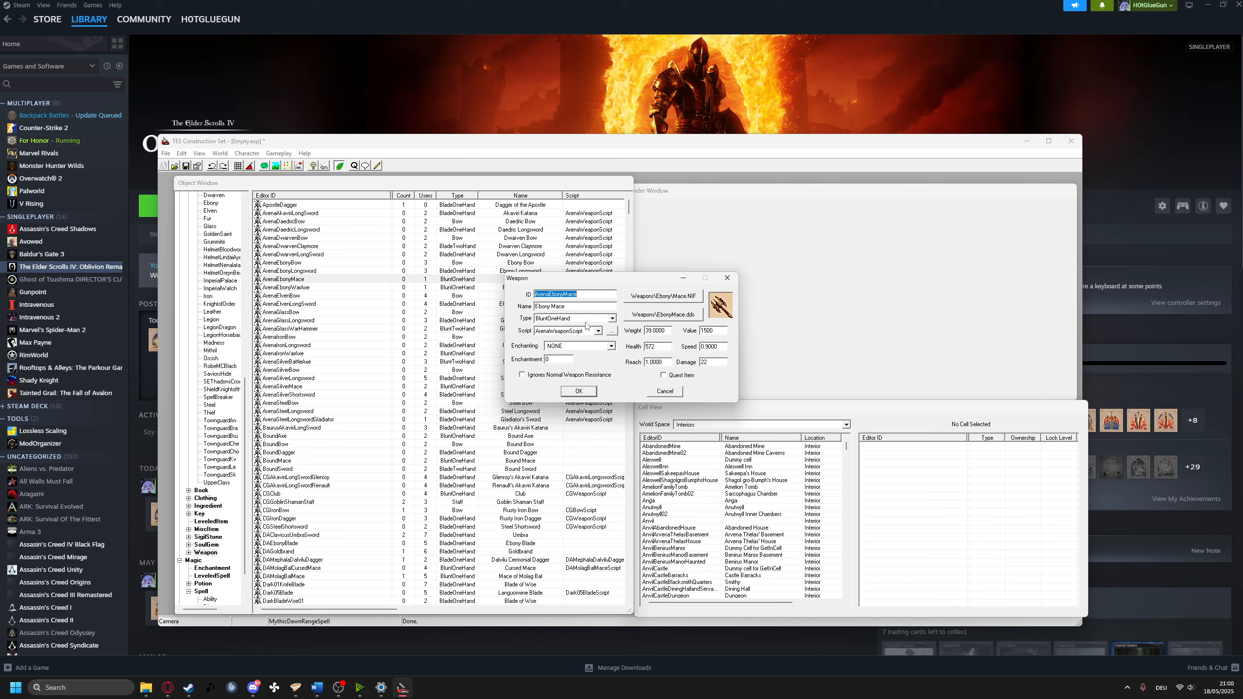
View the Type and Enchanting options available for the Ebony Mace, leaving both as they are
click(613, 319)
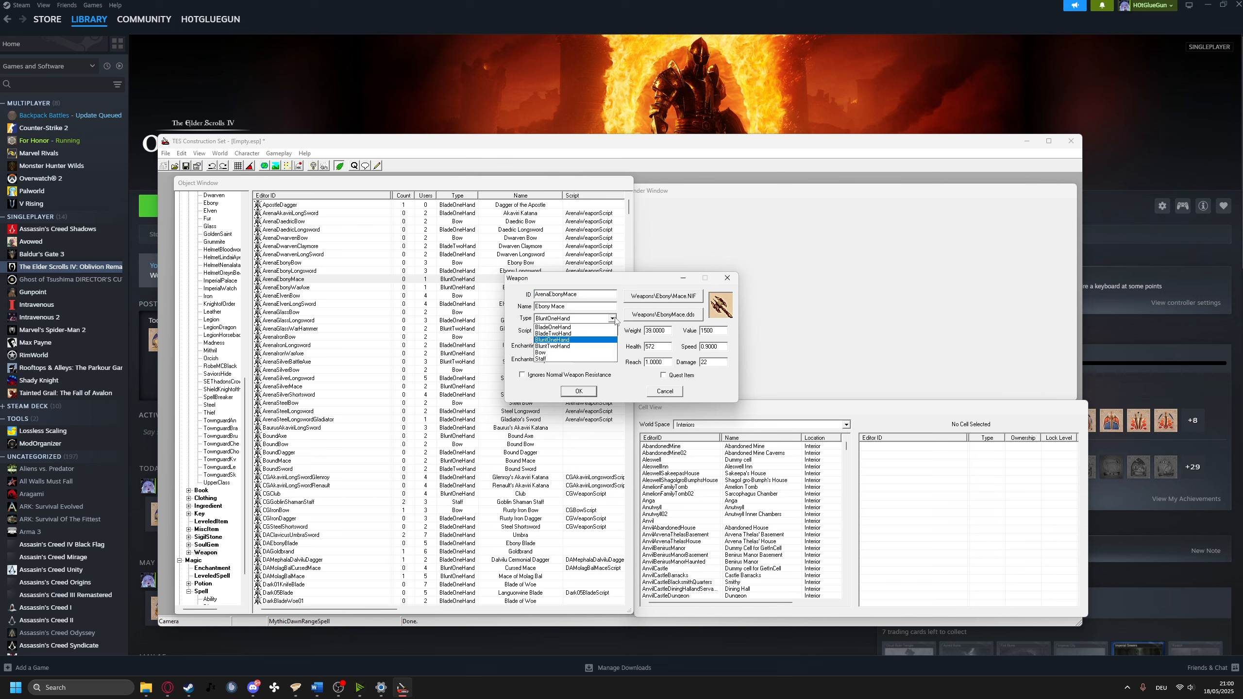
click(612, 319)
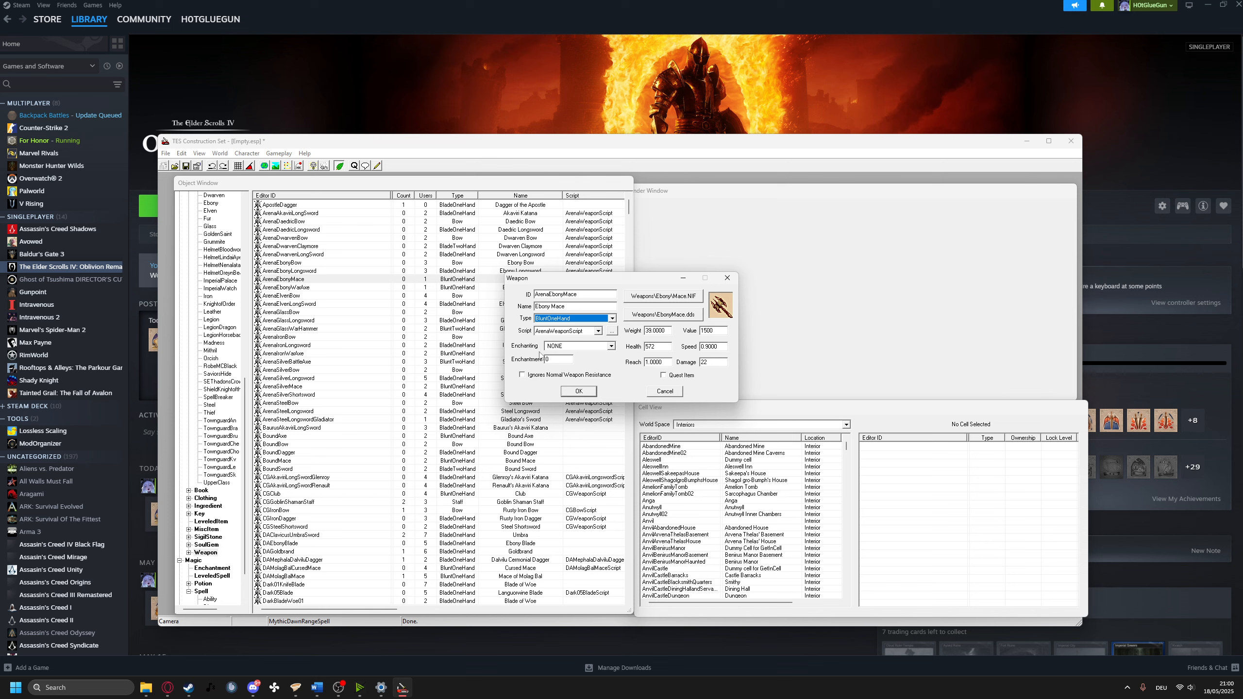
click(611, 346)
click(612, 347)
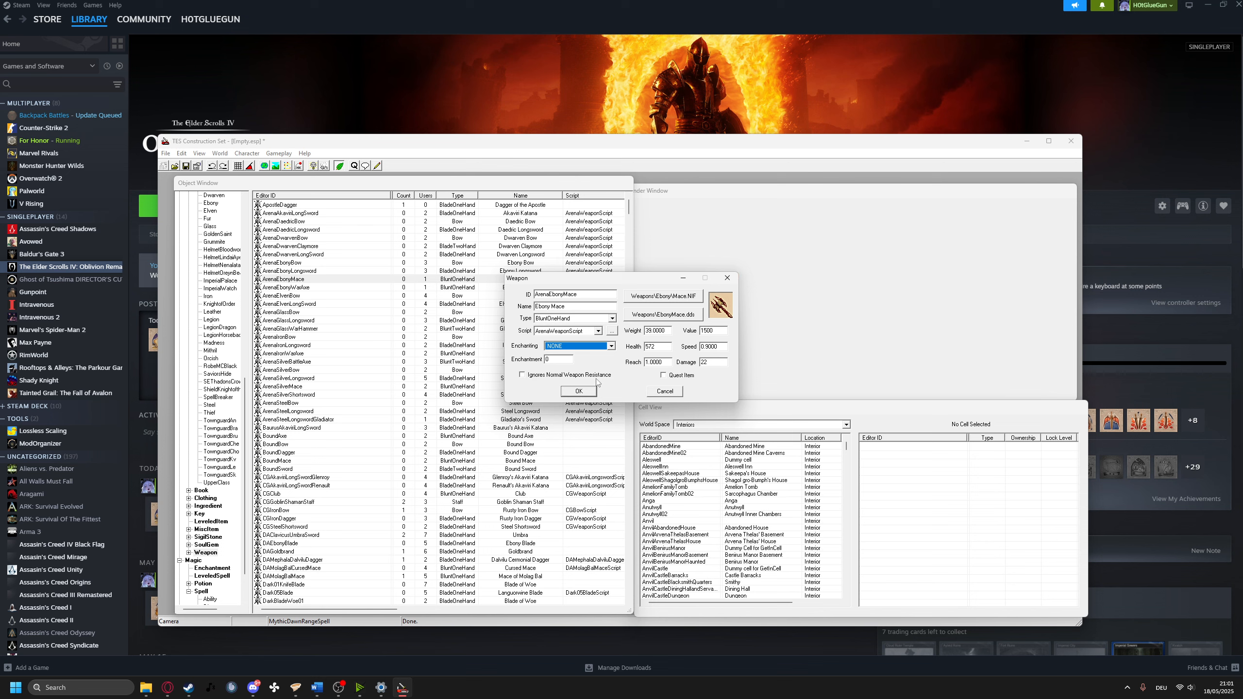
Close the Ebony Mace properties without changes and save the Empty.esp plugin
click(728, 279)
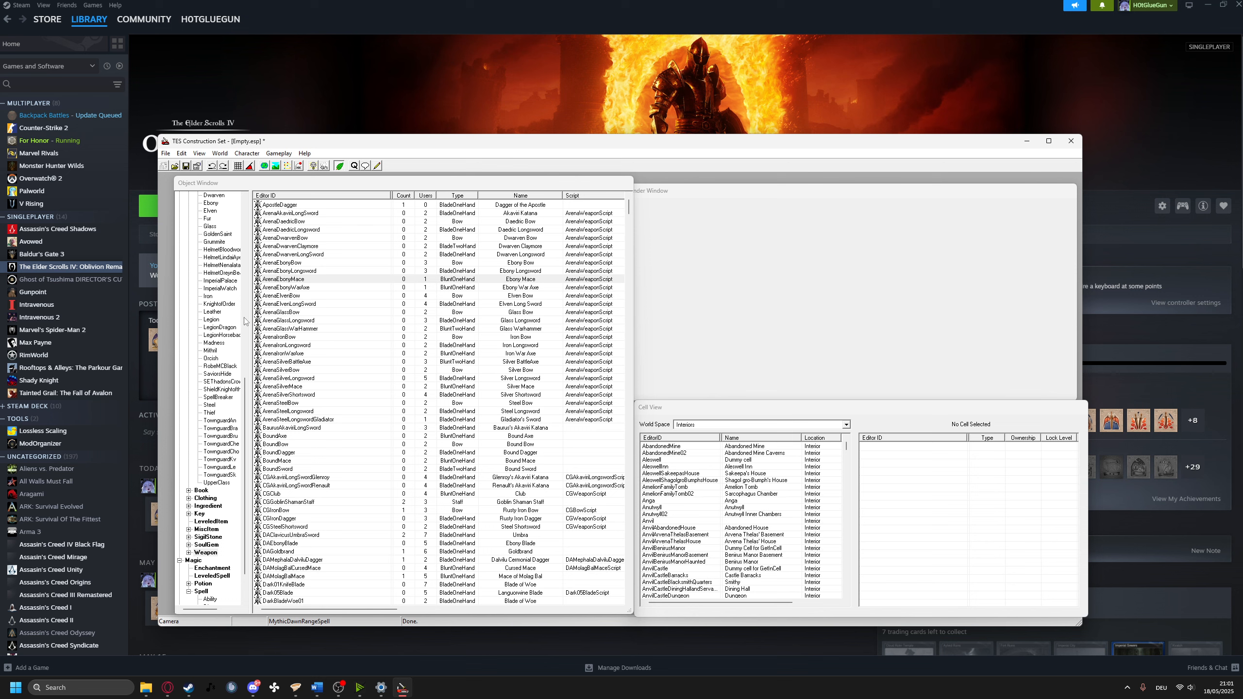
scroll(246, 322, up, 3)
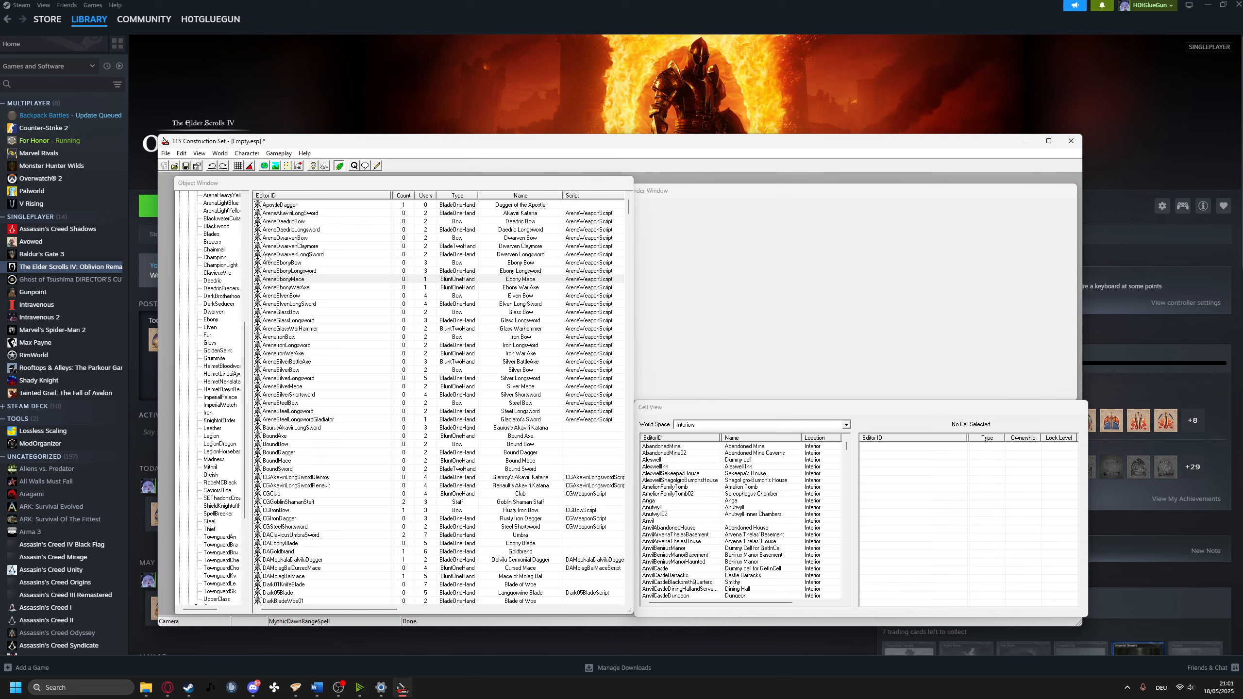
click(166, 154)
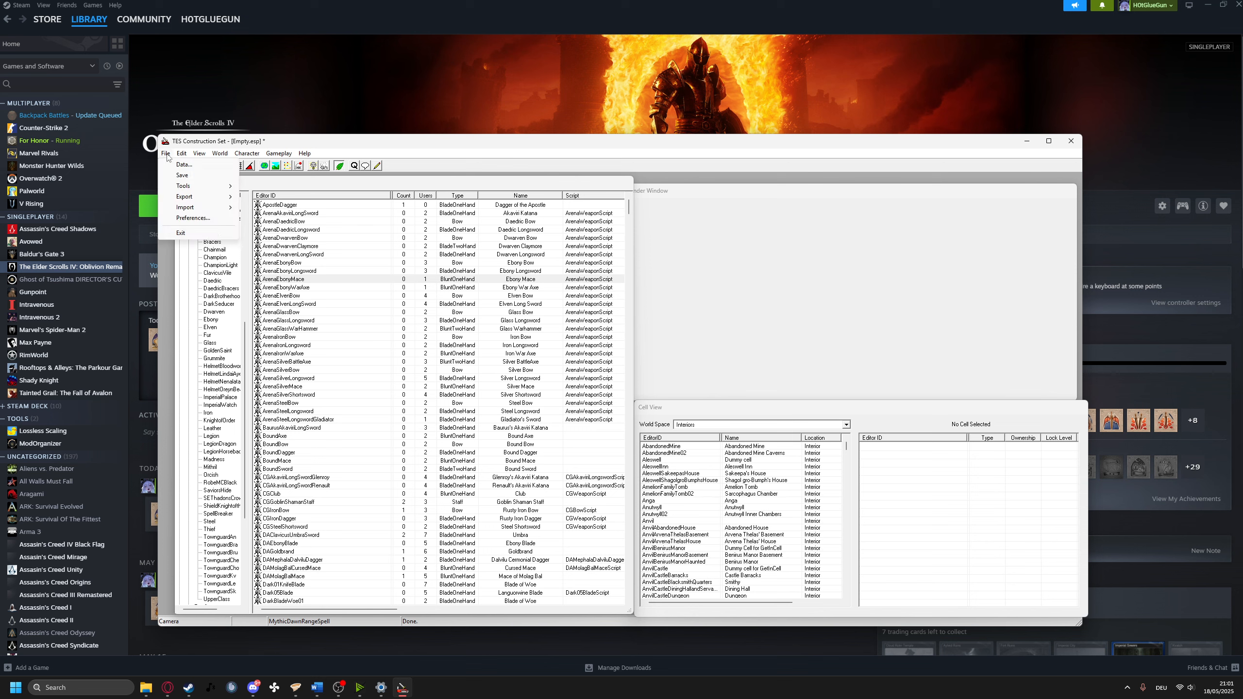
click(181, 175)
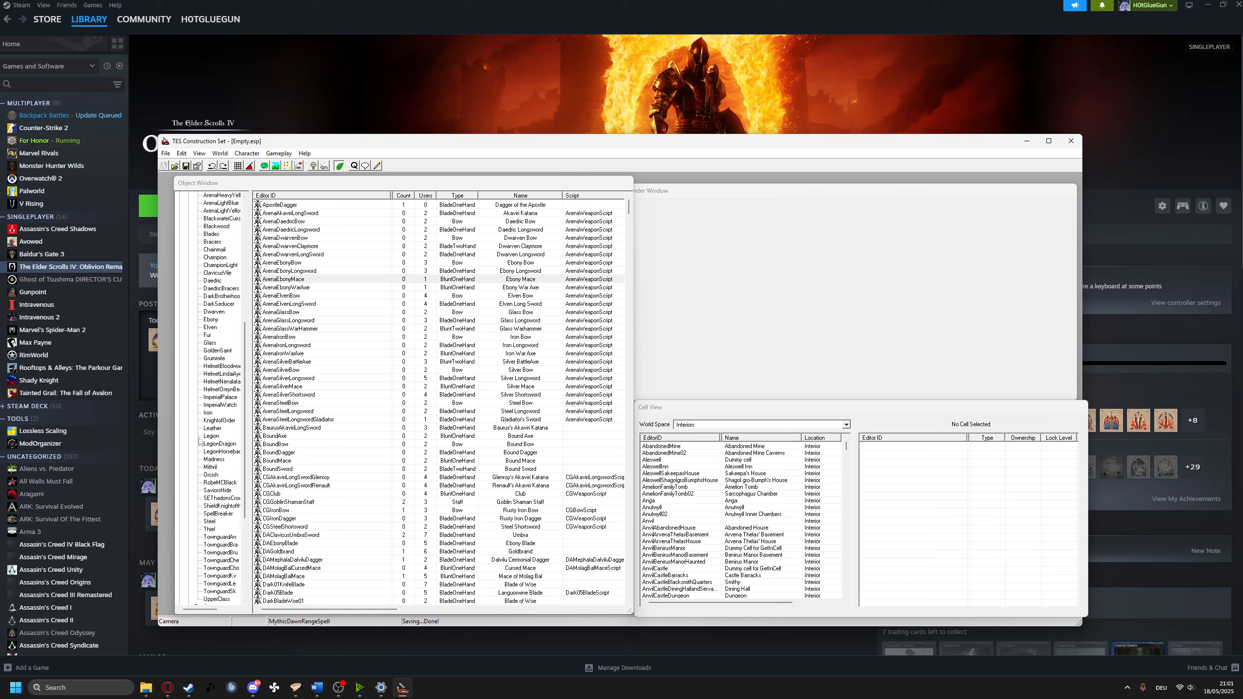
Collapse the Items category and browse the Magic spell lists: Ability, Disease, Lesser Power, Power and Spell
scroll(205, 469, down, 3)
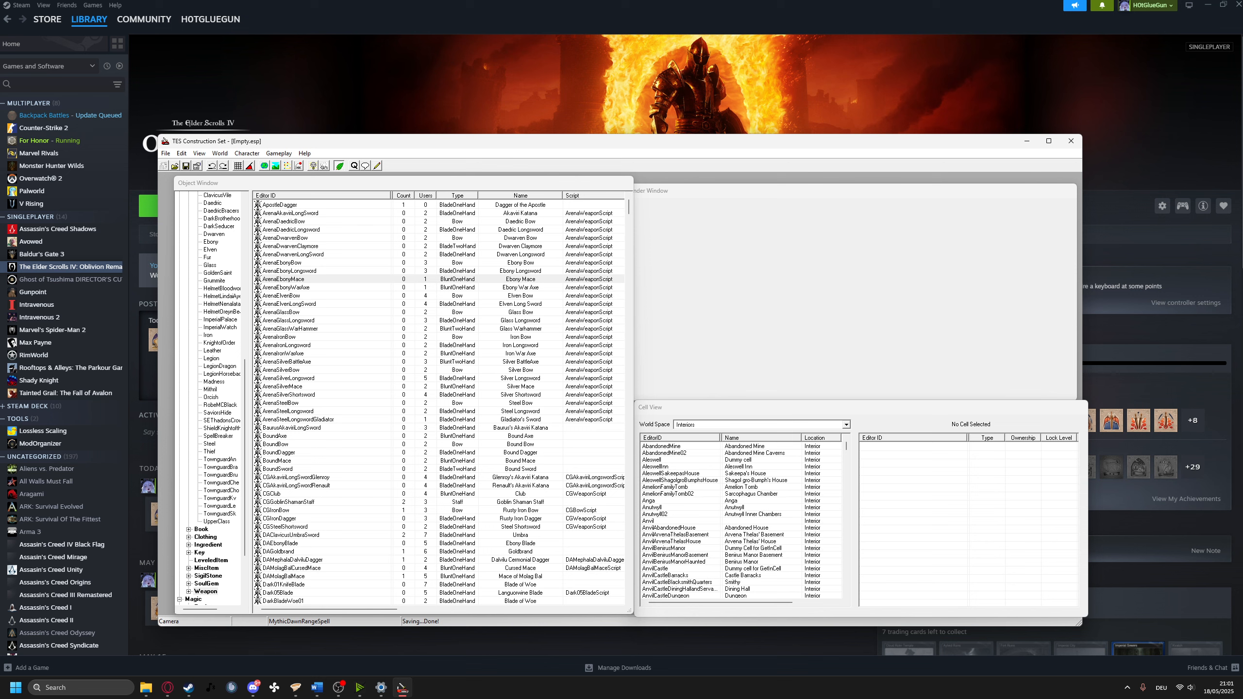
scroll(215, 324, up, 10)
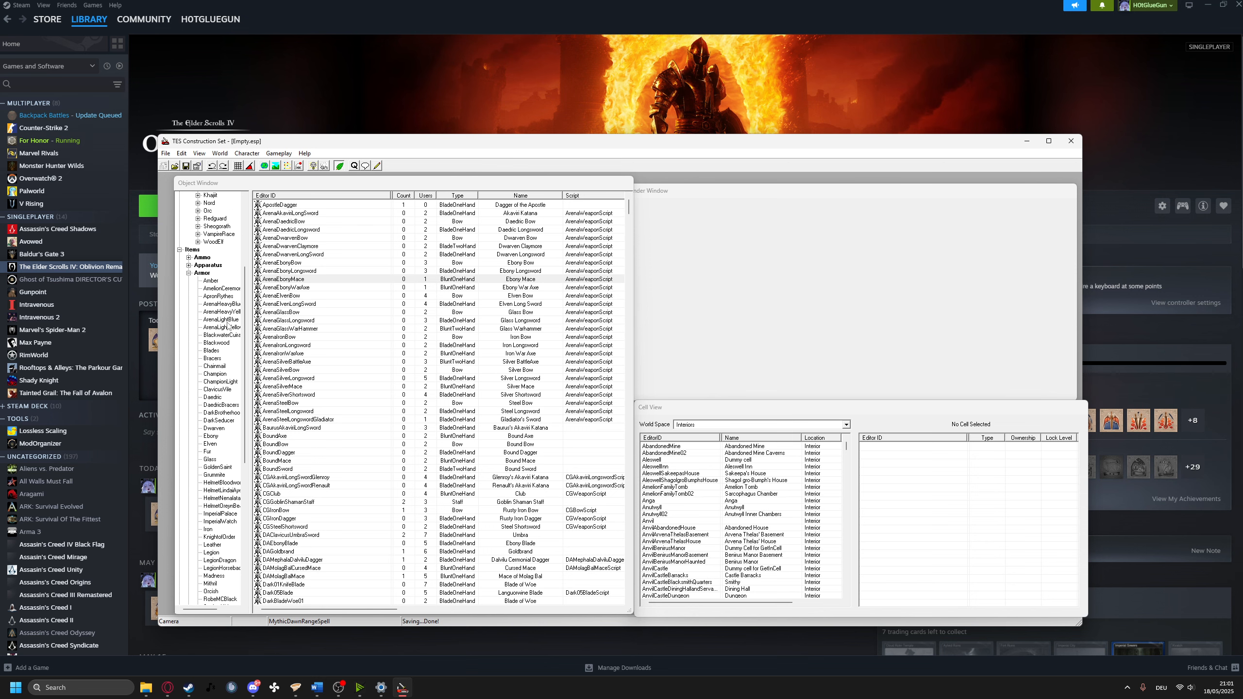
click(180, 288)
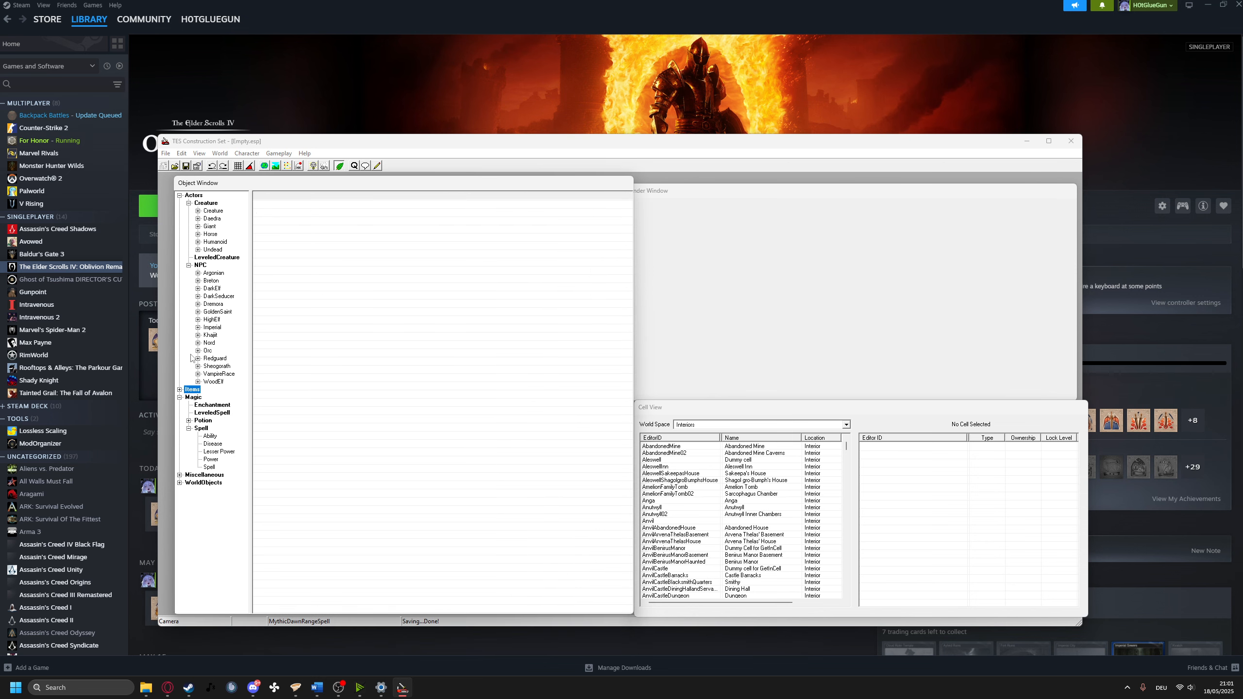
click(193, 397)
click(210, 436)
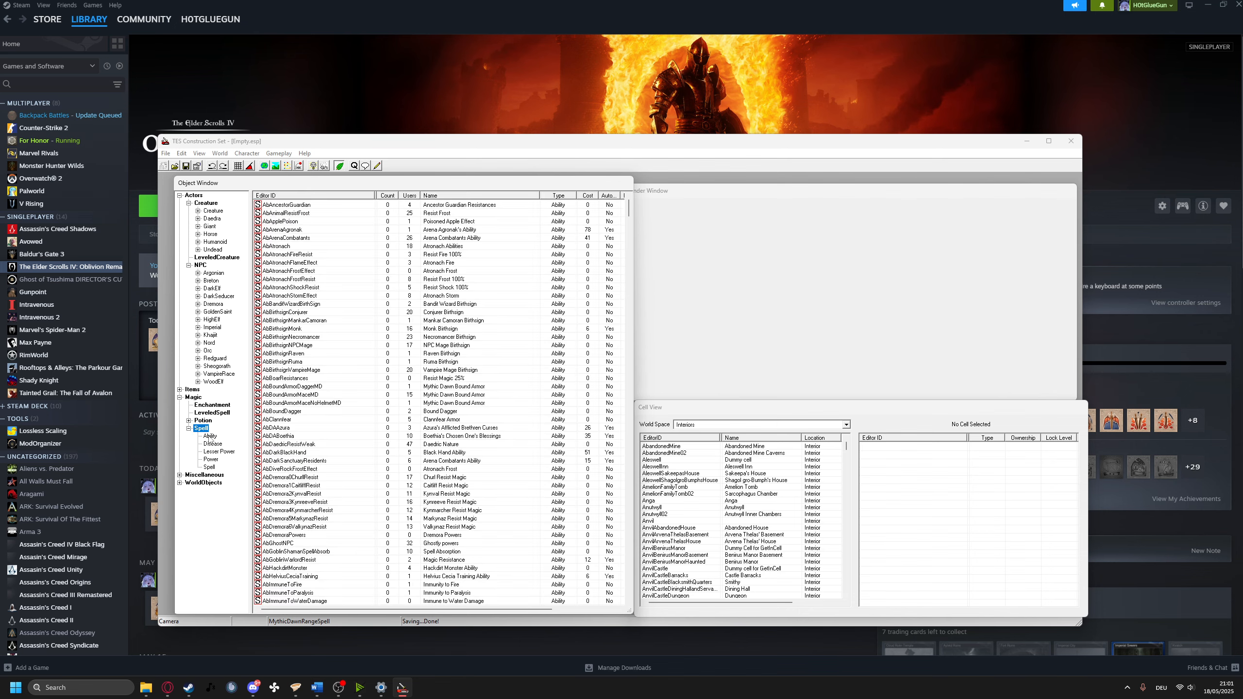
click(213, 444)
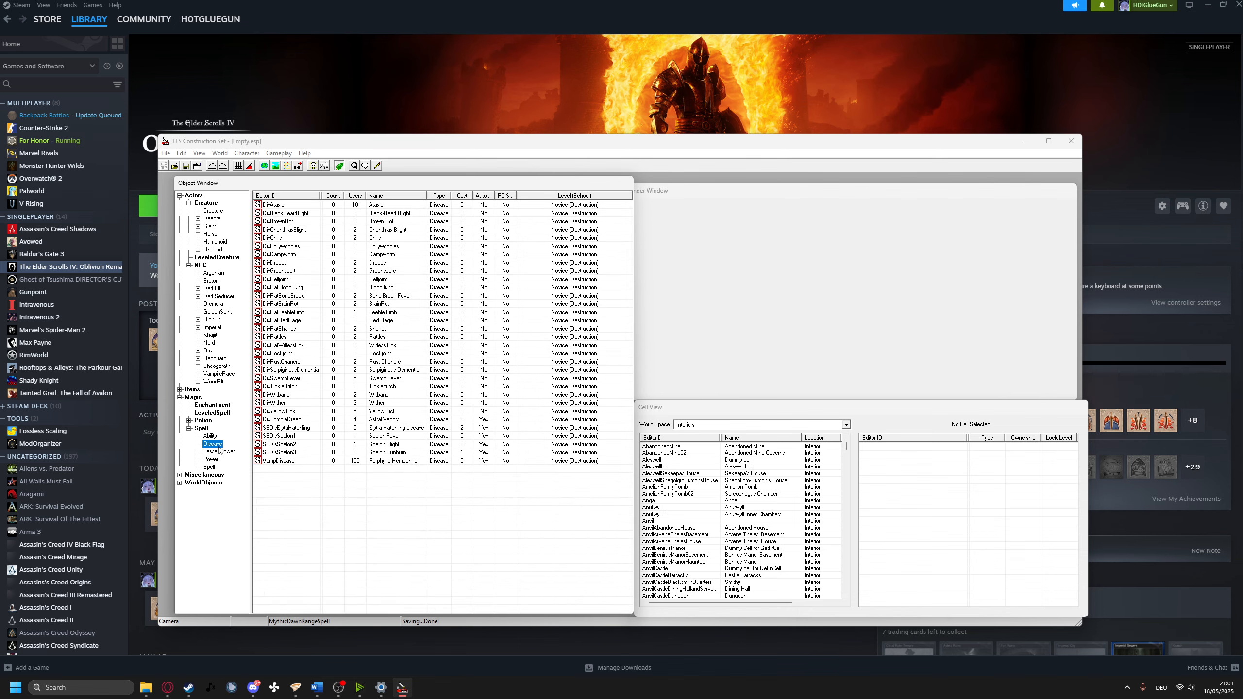
click(219, 452)
click(211, 460)
click(210, 467)
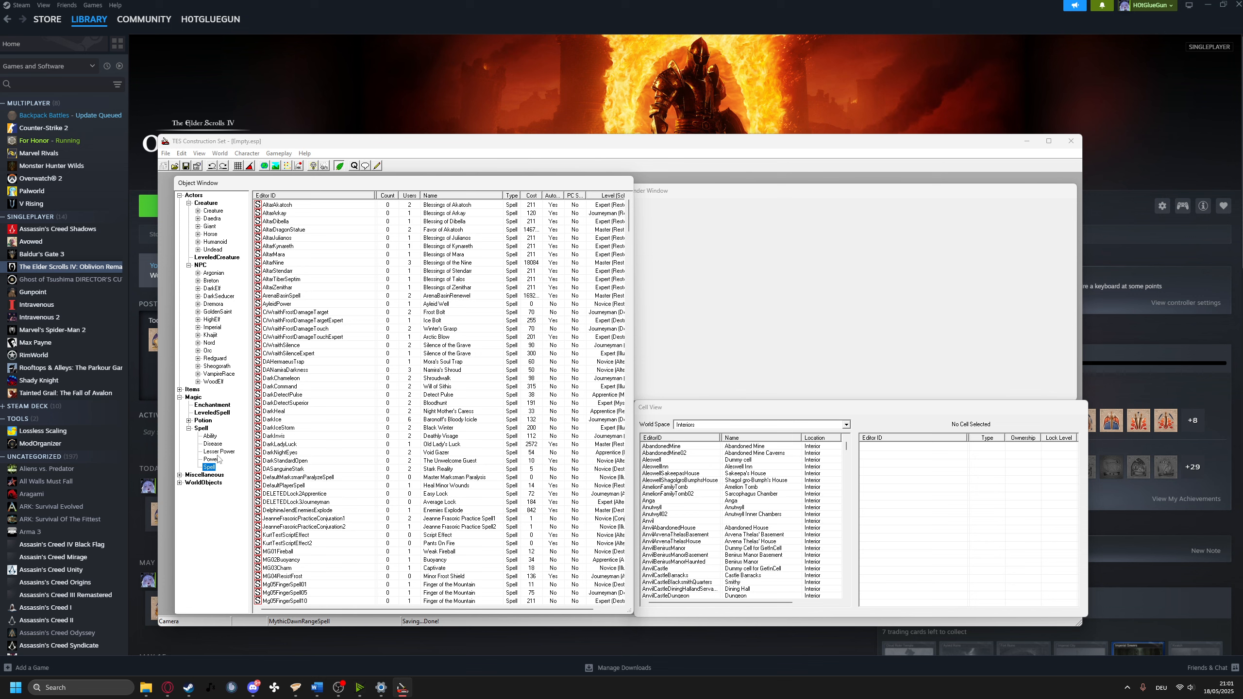
Sort the spells by name, open the Aegis spell and view its Type options, keeping Spell
click(302, 453)
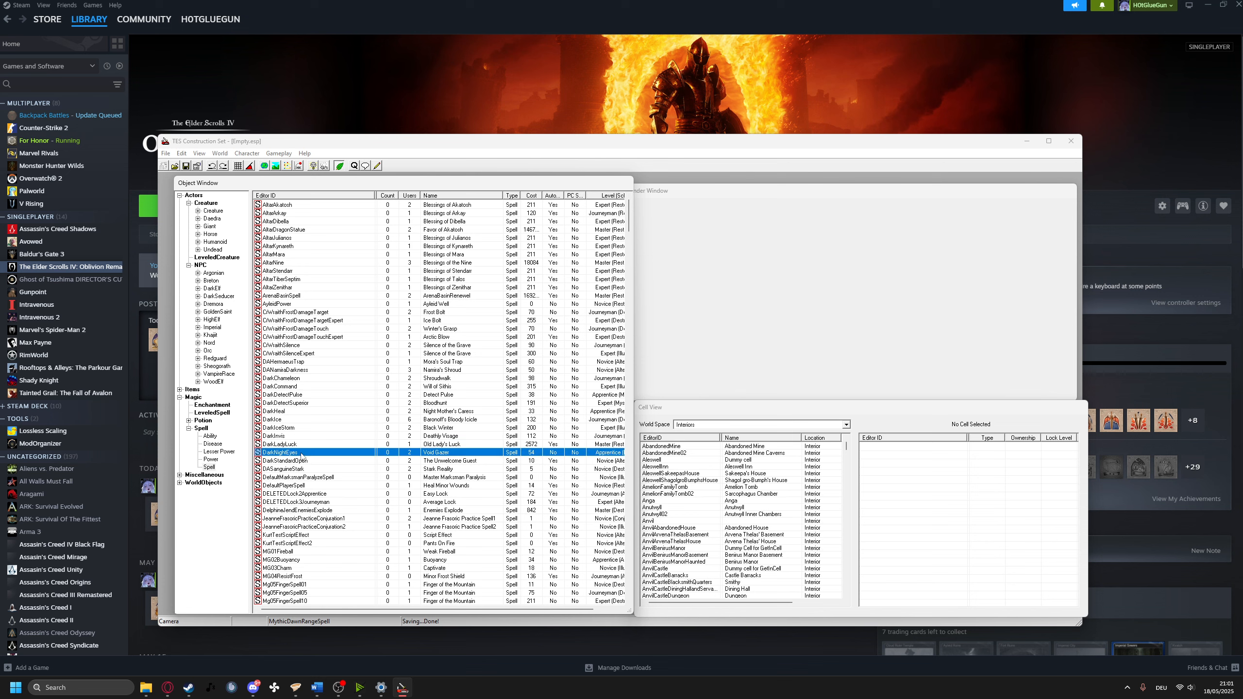
click(443, 195)
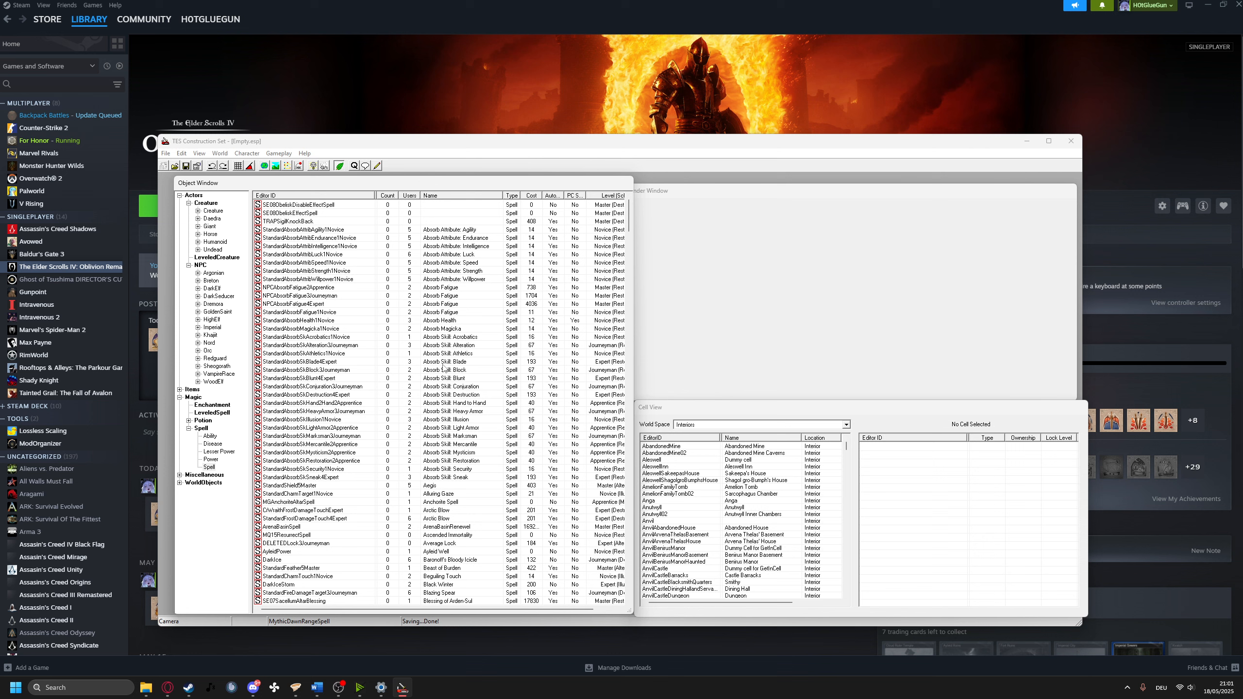
double_click(430, 486)
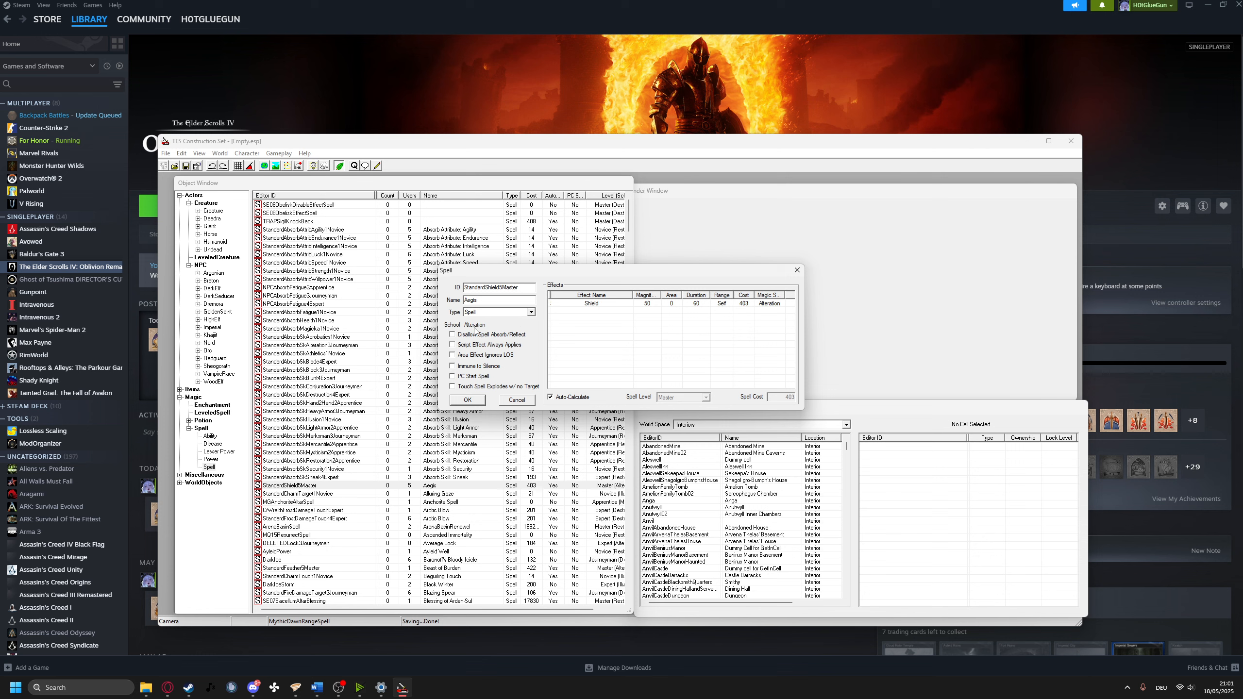
click(531, 312)
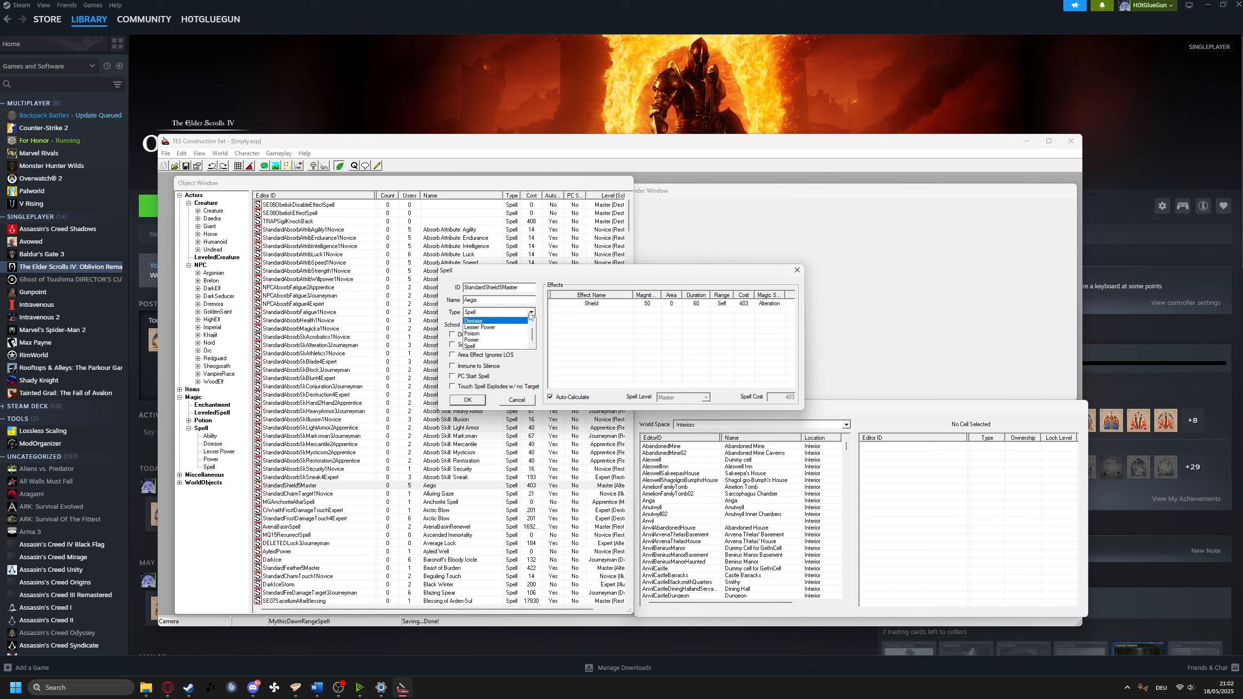
click(504, 346)
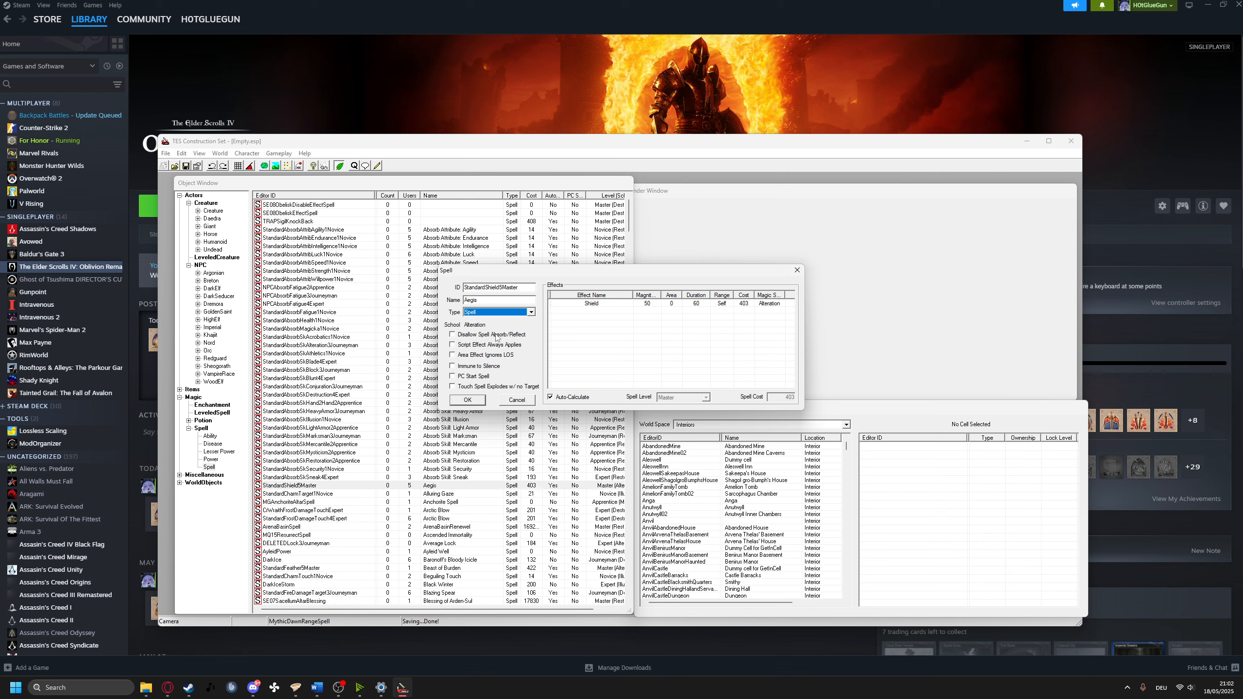
Turn off Auto-Calculate for Aegis, check the Spell Level setting, and turn Auto-Calculate back on
click(580, 397)
click(577, 398)
click(580, 397)
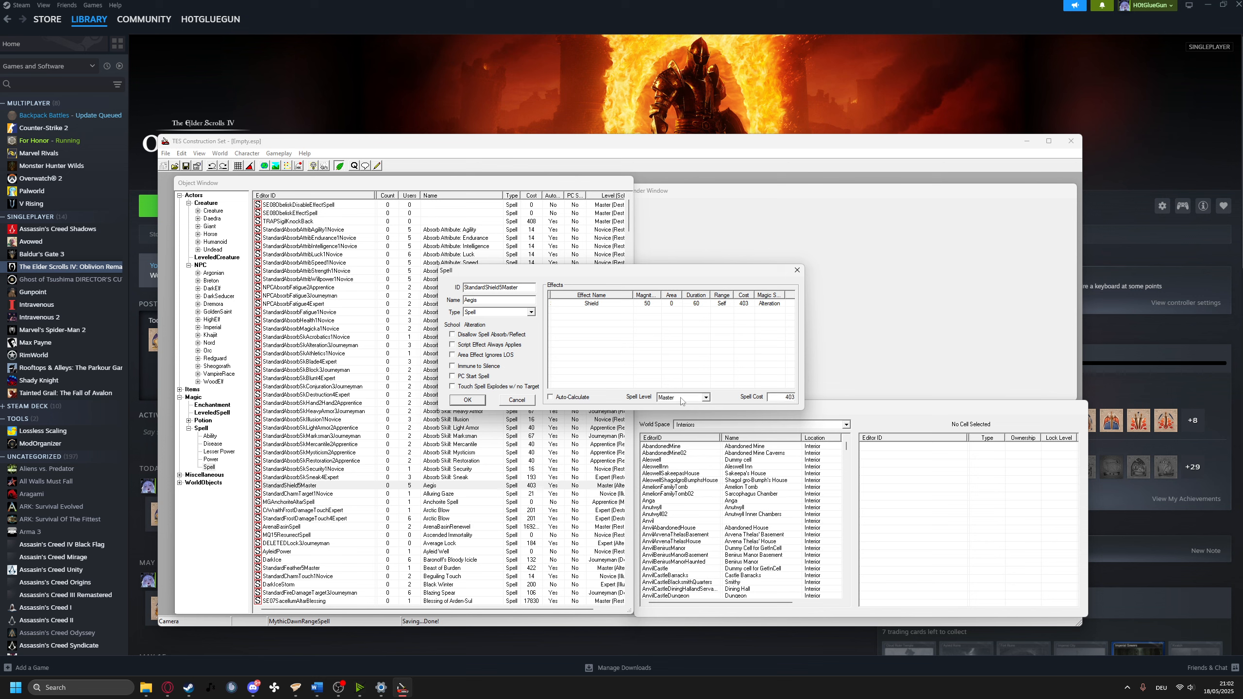
click(583, 400)
click(571, 402)
click(704, 399)
click(703, 400)
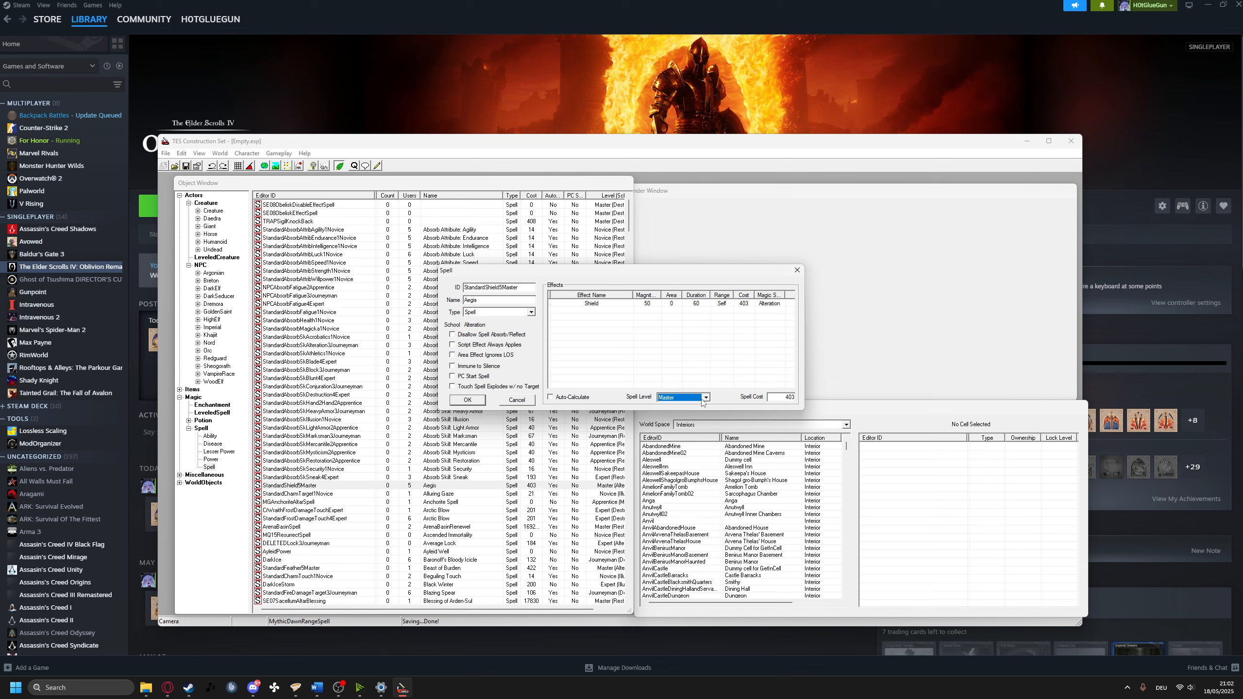
click(563, 397)
Open the Shield effect of Aegis, view its Effect, Range and ActorVal options, and close it with the same settings
double_click(646, 303)
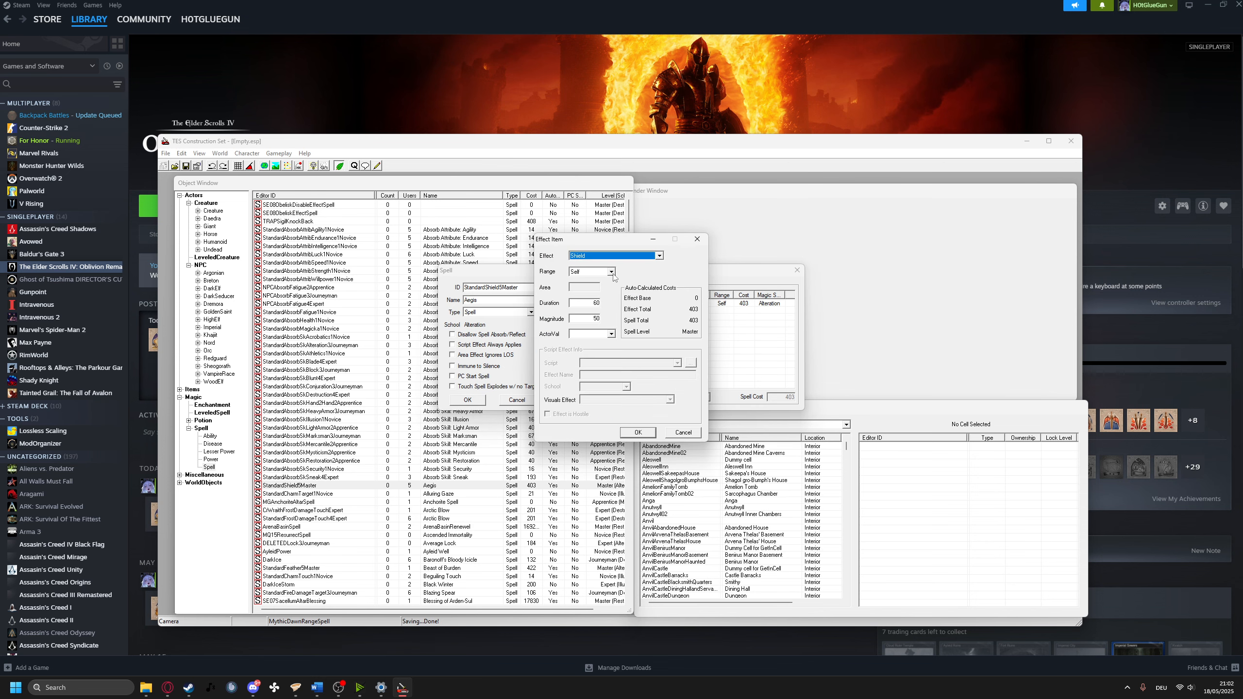
click(659, 255)
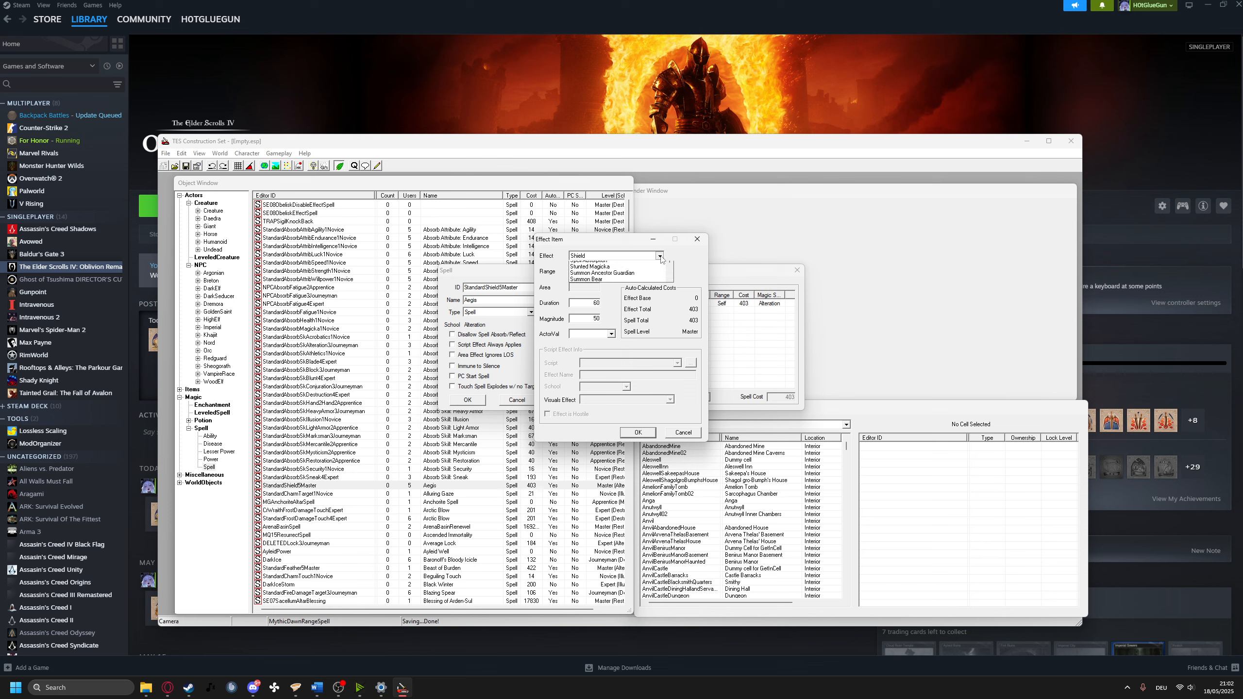
scroll(617, 282, up, 5)
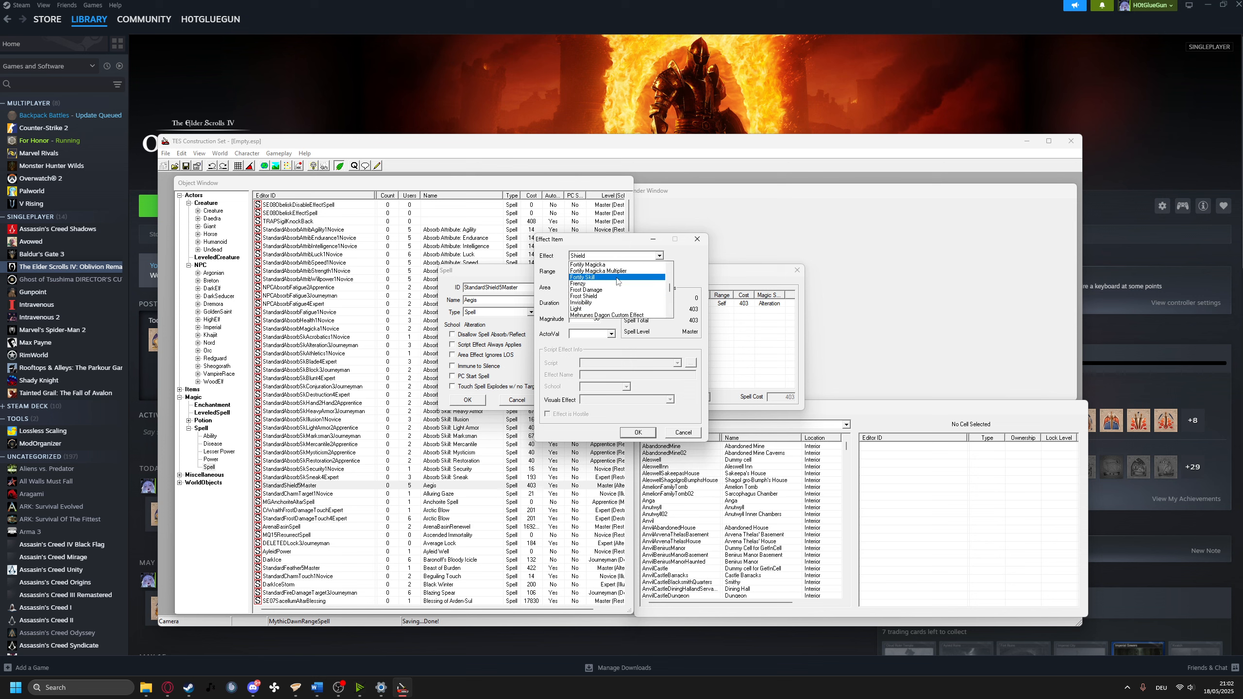
click(685, 261)
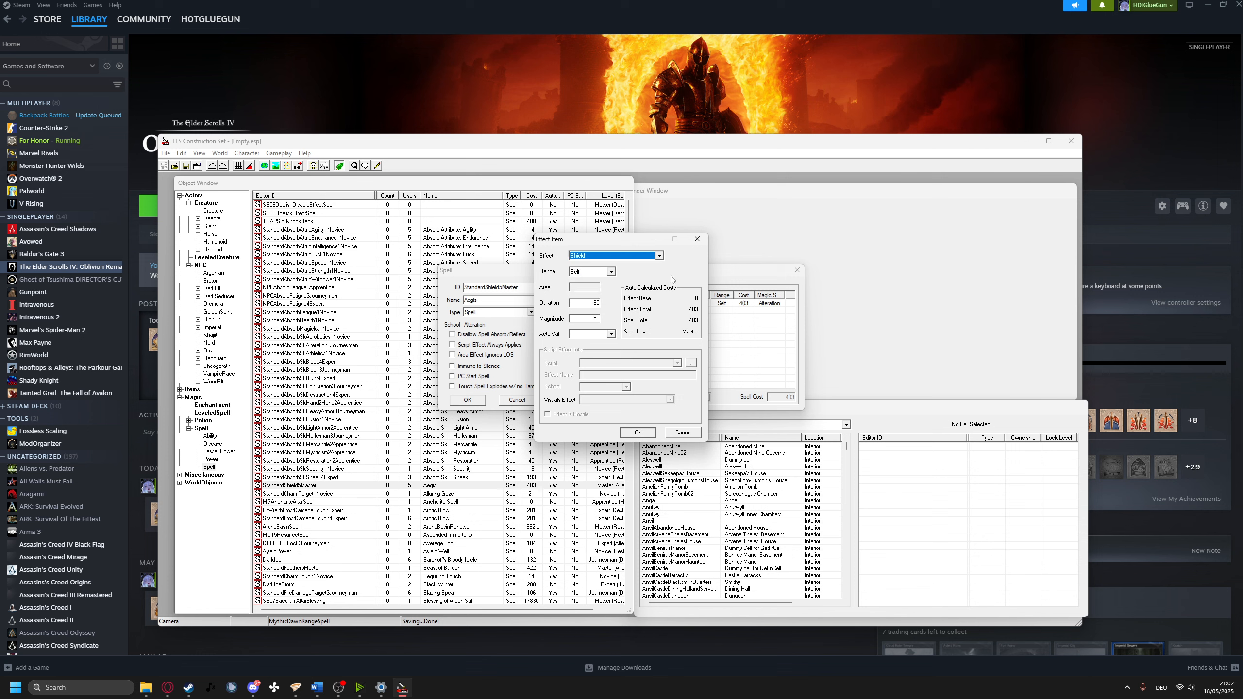
click(611, 272)
click(613, 281)
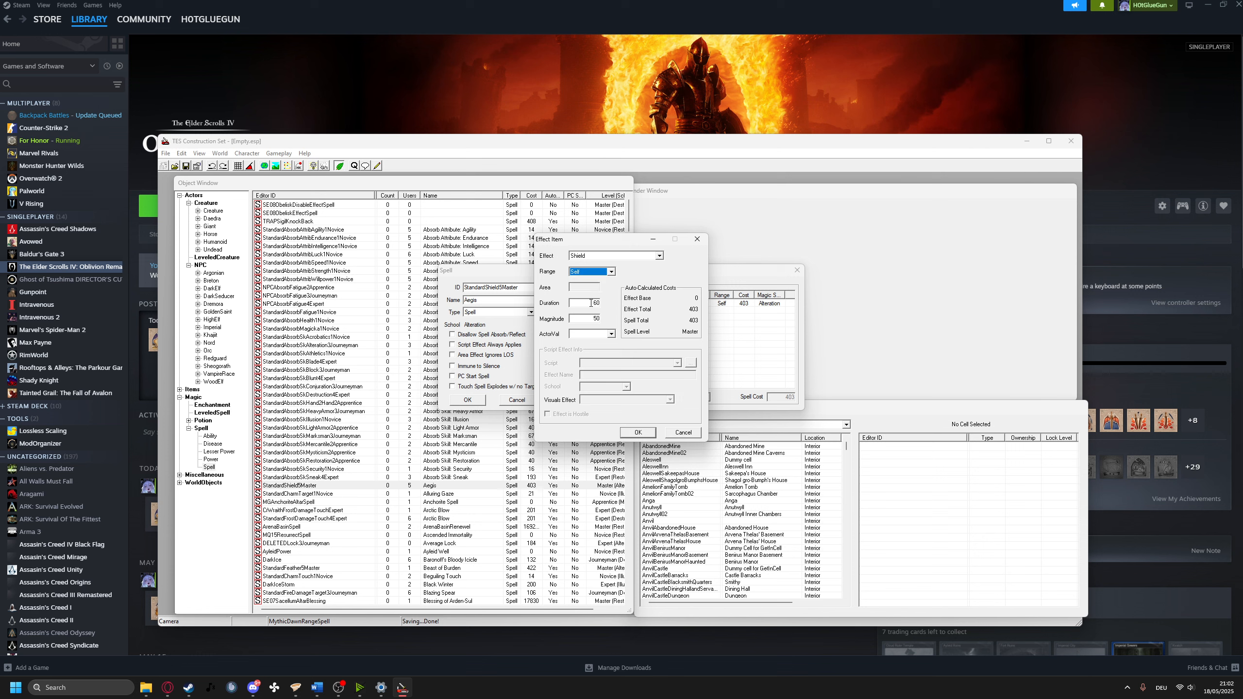
click(611, 335)
click(612, 335)
click(646, 432)
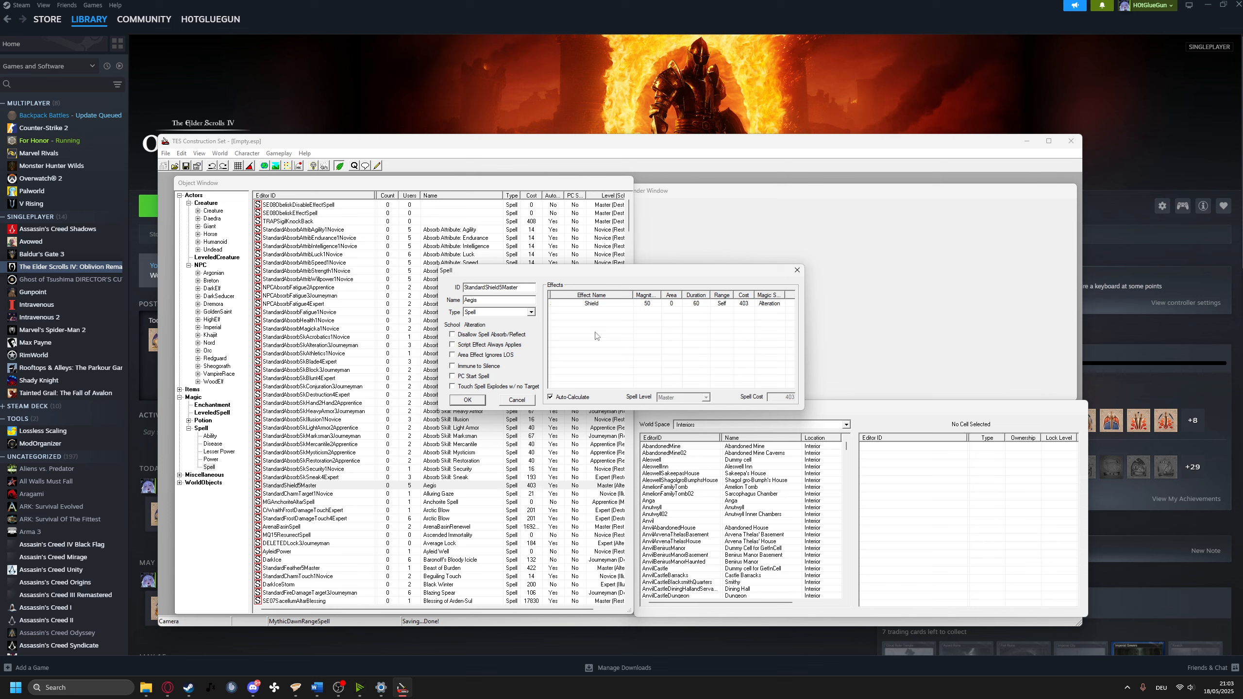
Add a new effect to the Aegis spell and choose Drain Skill as the effect
right_click(601, 326)
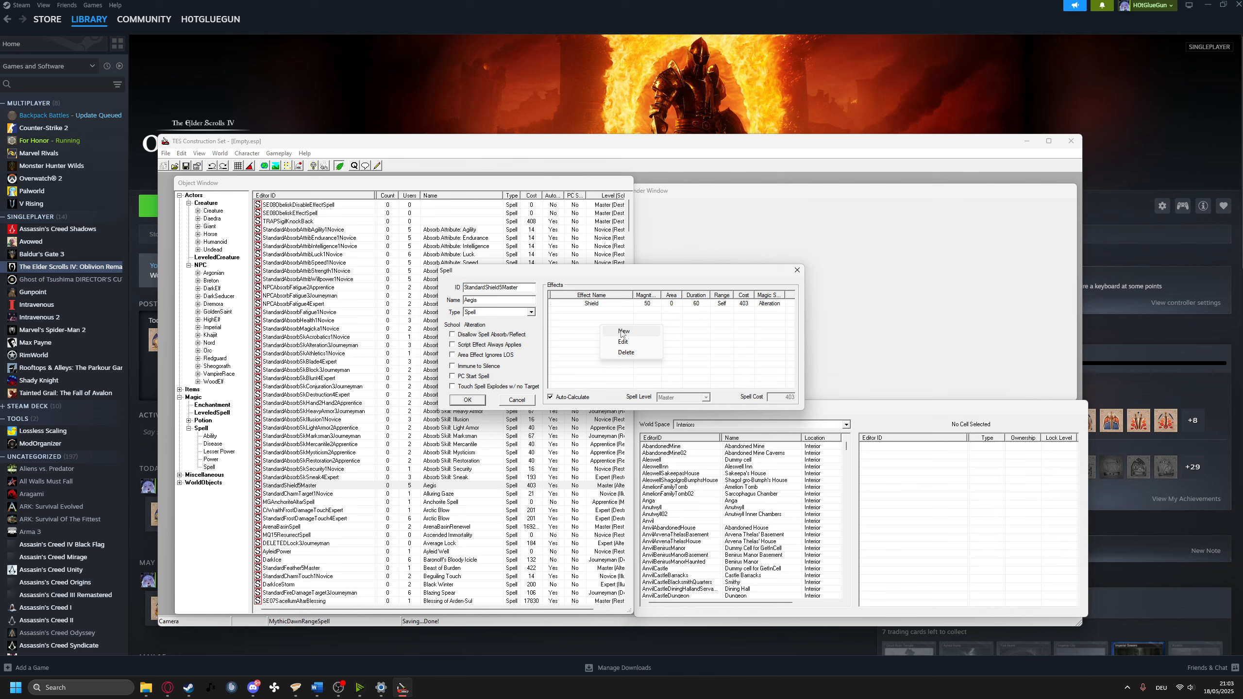
click(622, 332)
click(659, 256)
scroll(677, 278, up, 10)
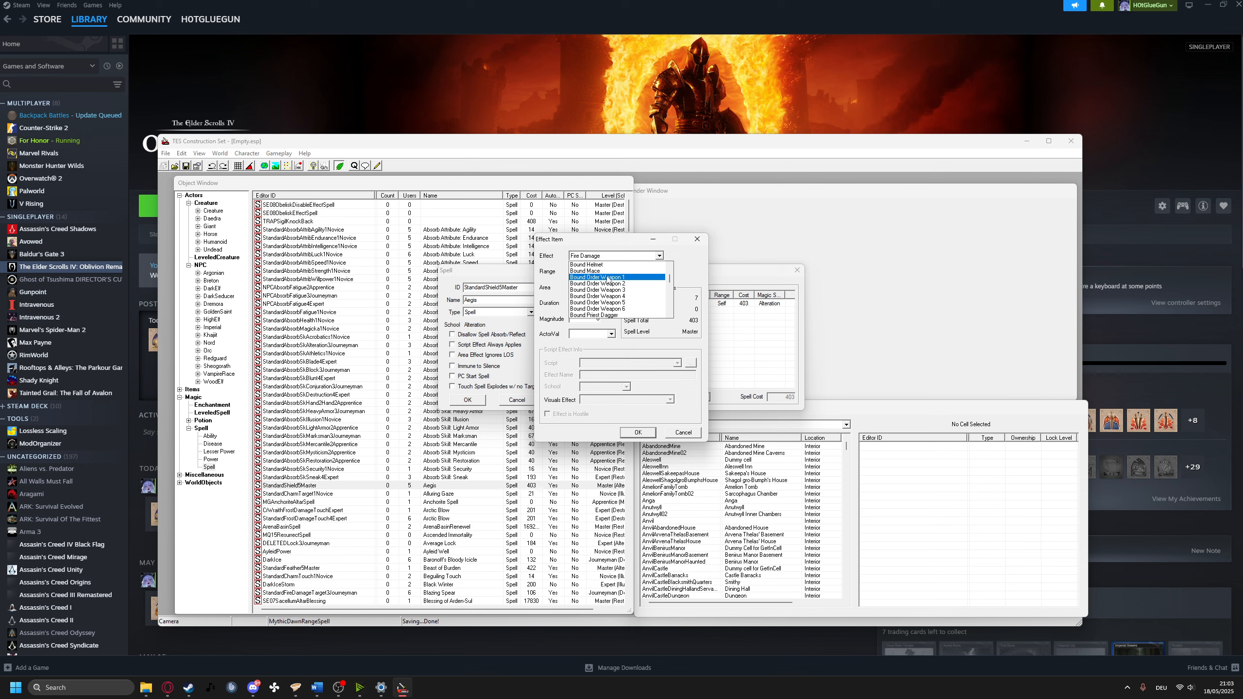
scroll(619, 307, up, 5)
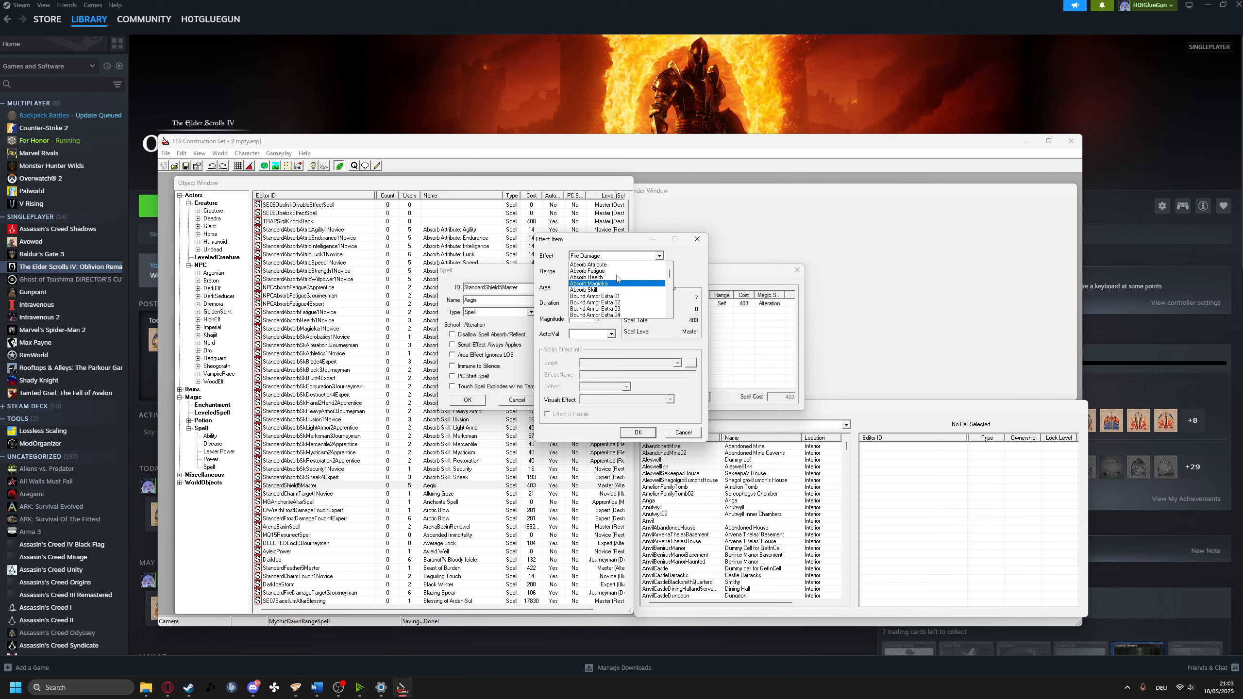
scroll(620, 305, down, 14)
scroll(622, 302, down, 2)
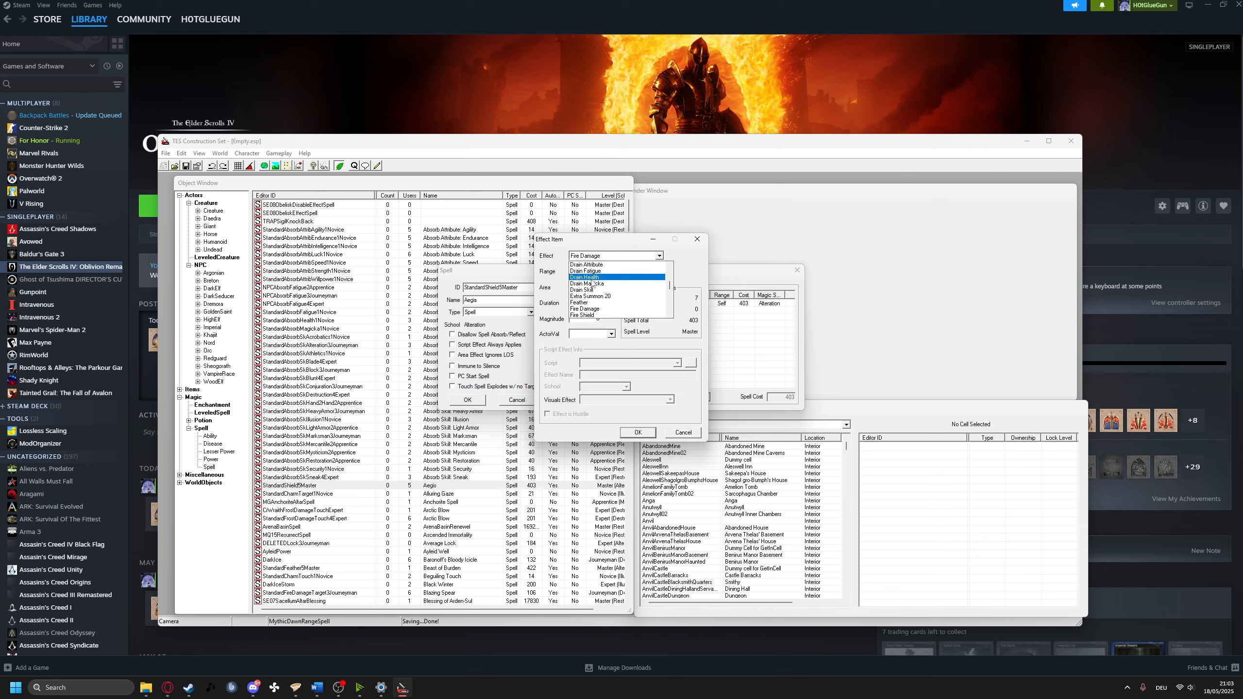
click(612, 295)
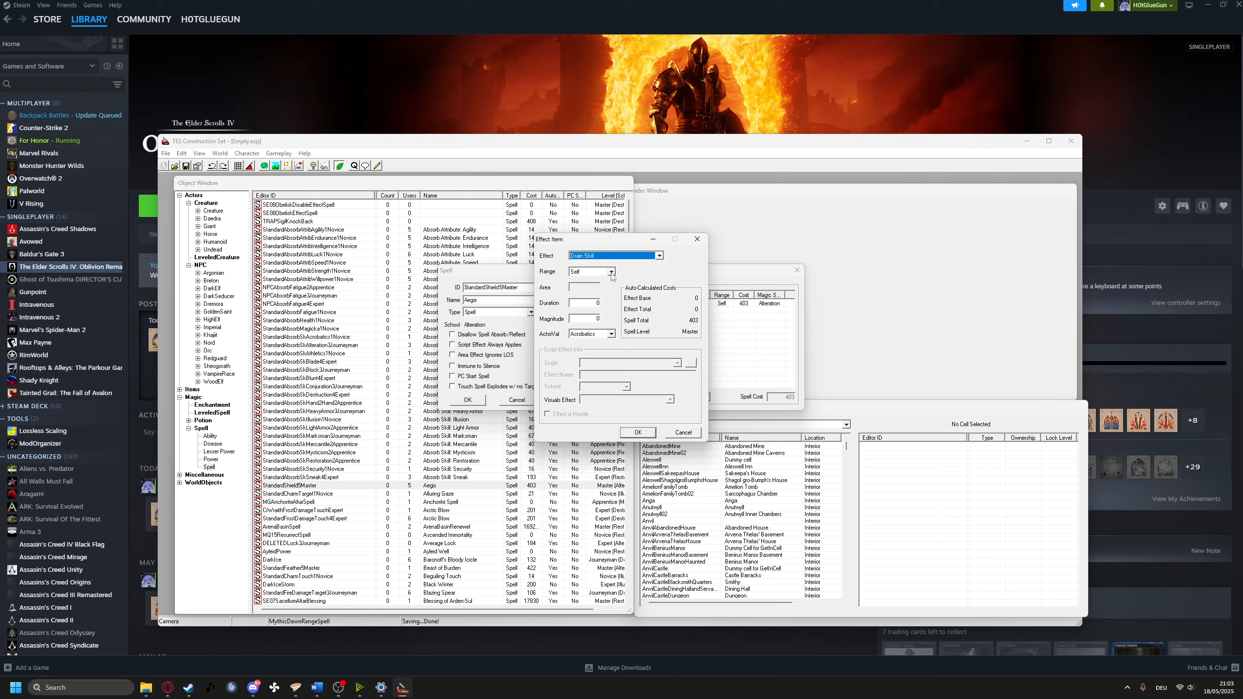
Set the Drain Skill effect to Blade with duration 60 and magnitude 50, and confirm it
click(604, 337)
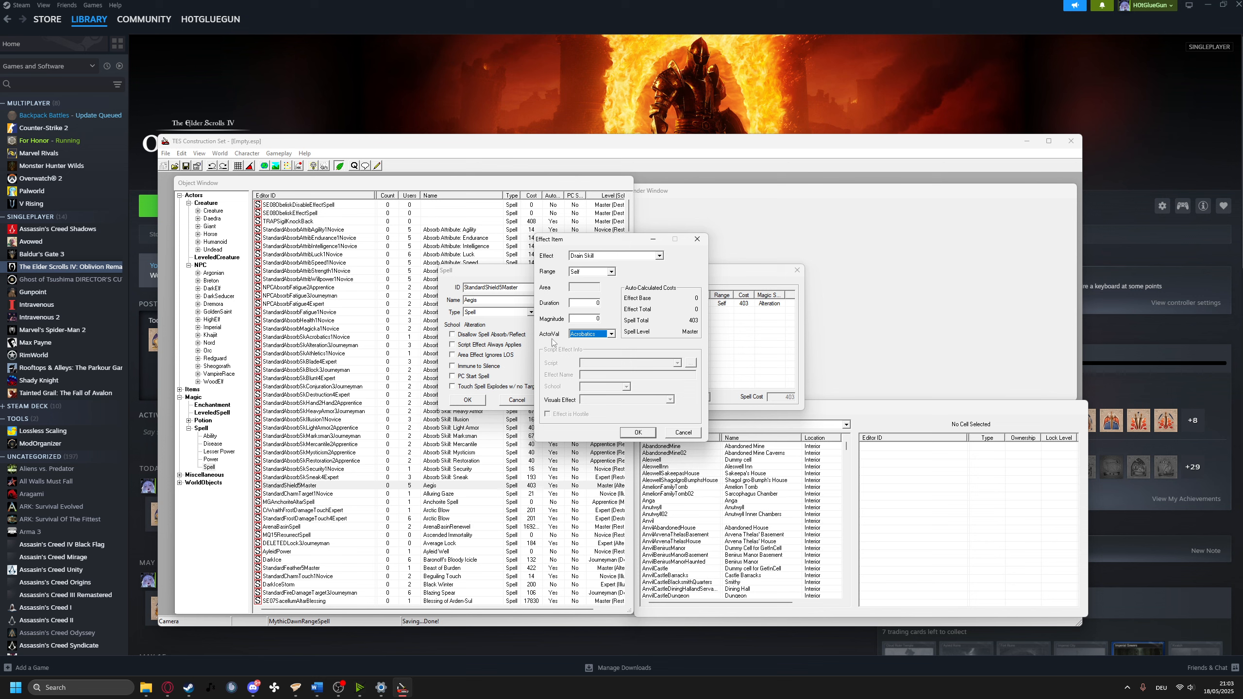
click(610, 336)
click(609, 336)
click(611, 335)
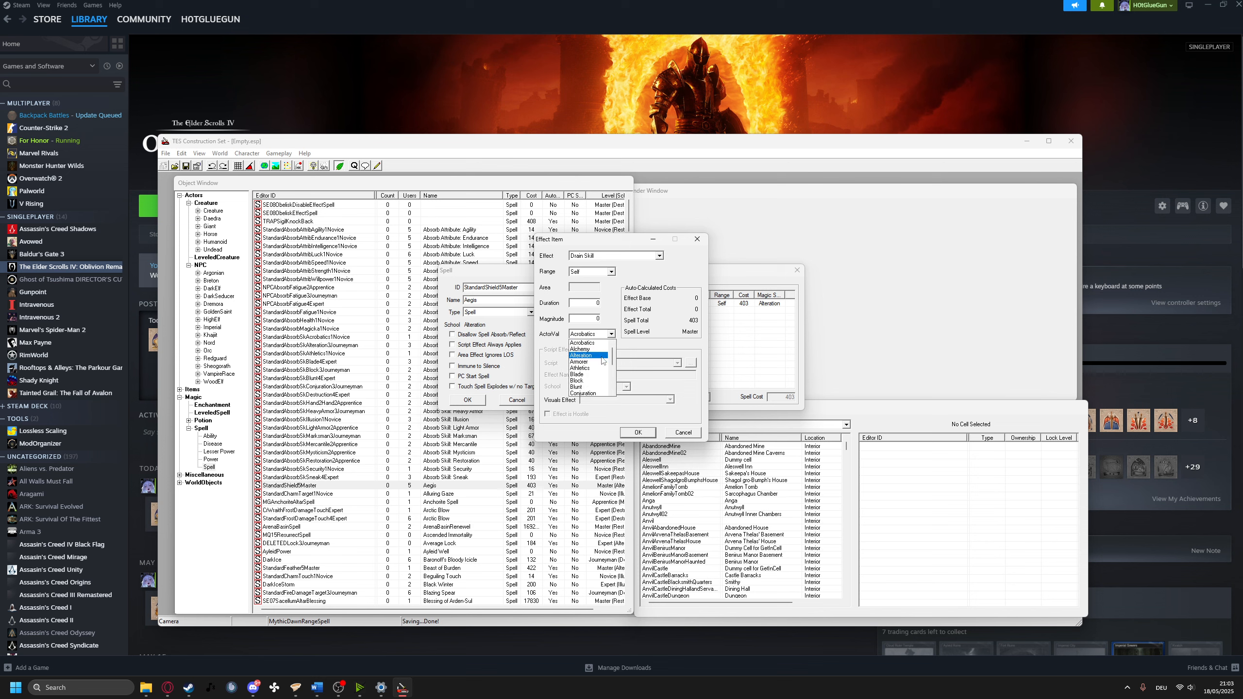
click(590, 374)
click(597, 302)
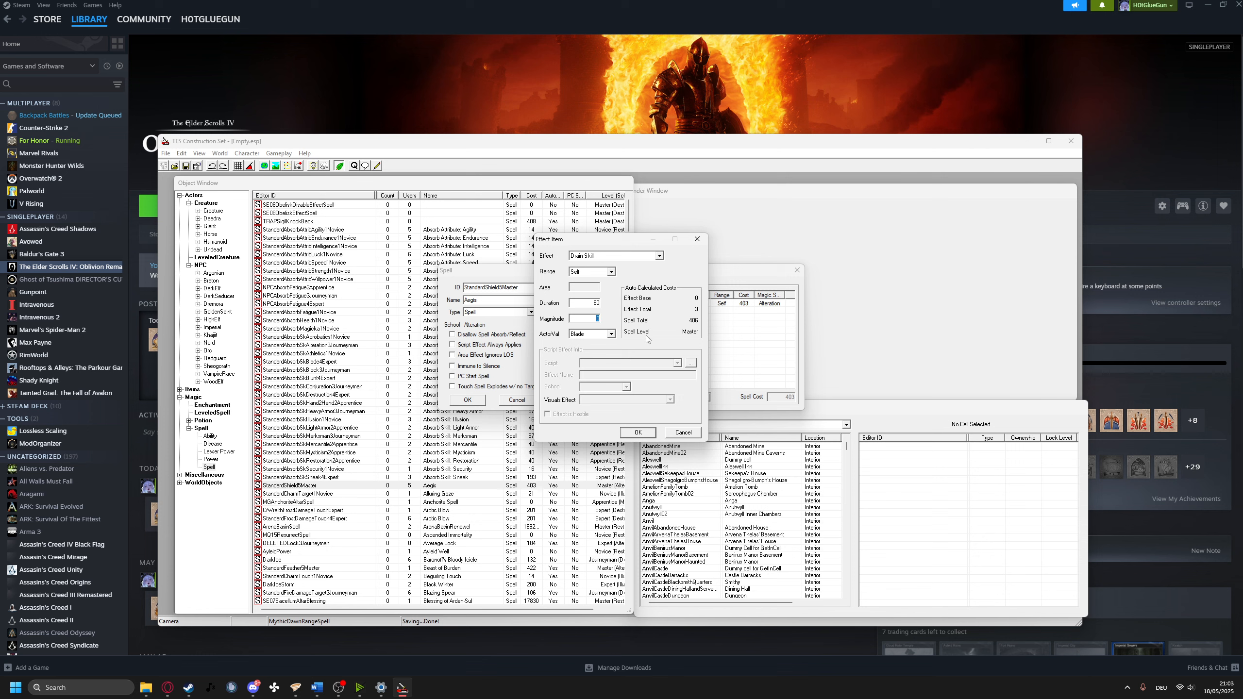
click(637, 432)
Review the Shield and Drain Skill effects of Aegis and close the spell without saving the addition
click(627, 313)
click(642, 304)
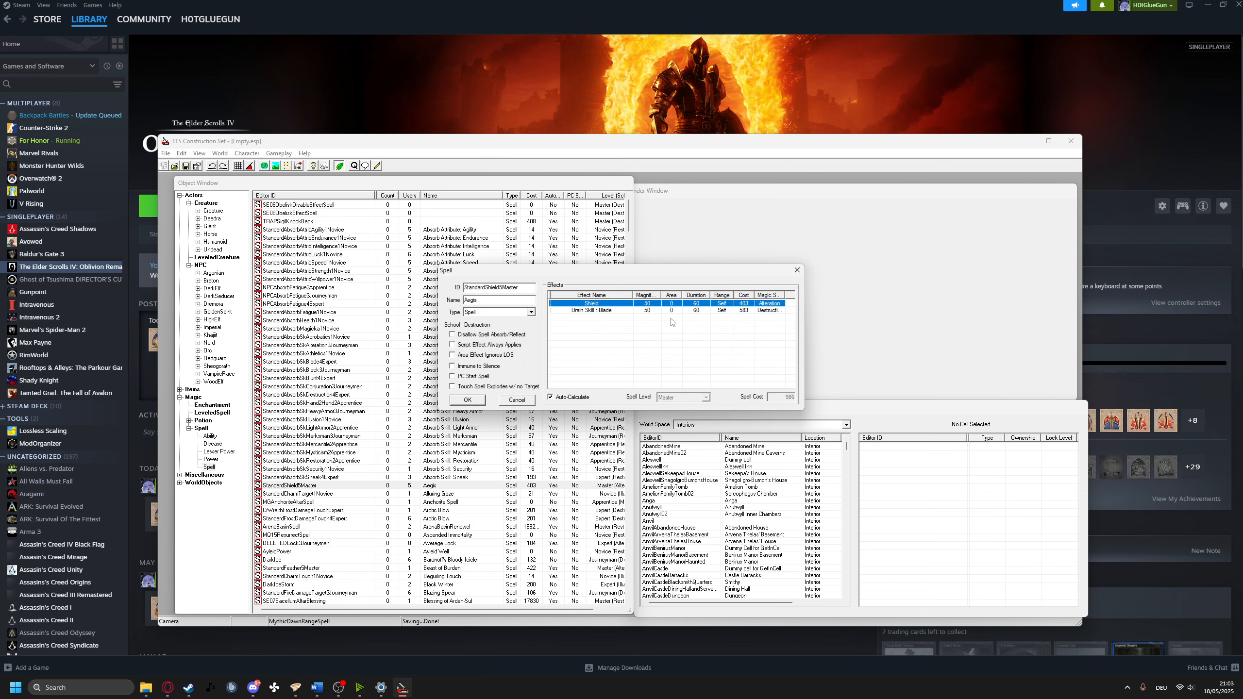
click(659, 310)
click(654, 303)
click(796, 270)
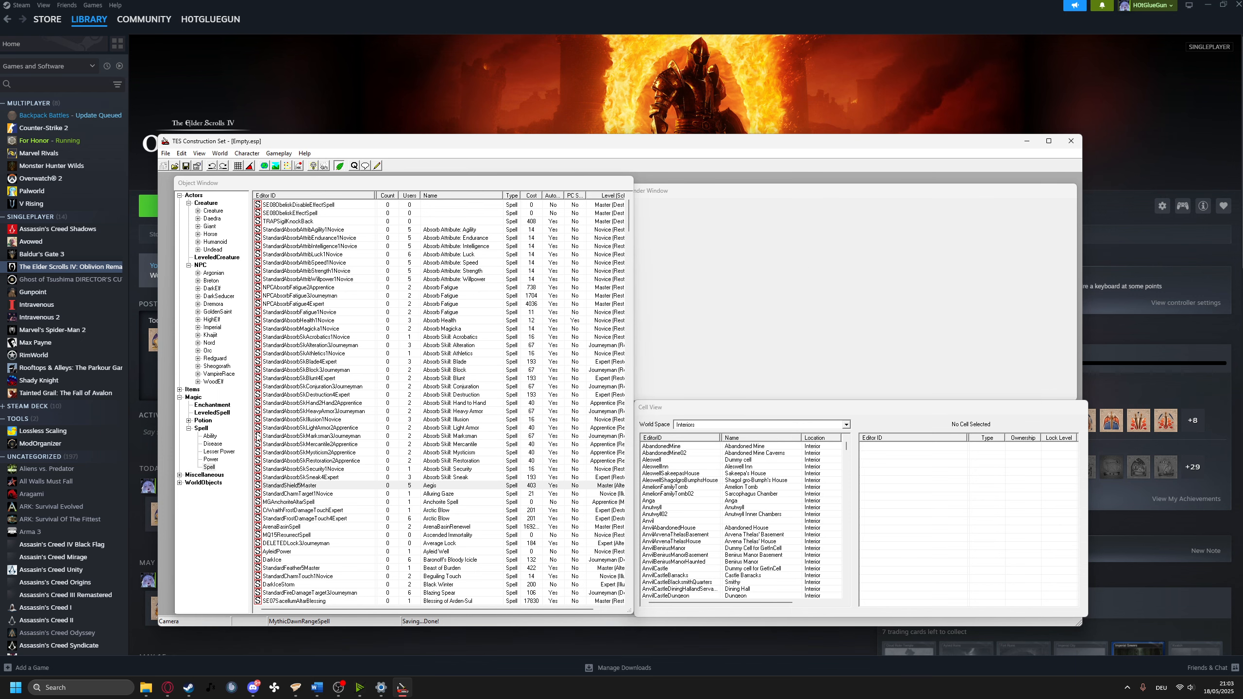
Open a blank new spell, view its Type options and new-effect settings, and close both without saving
right_click(274, 429)
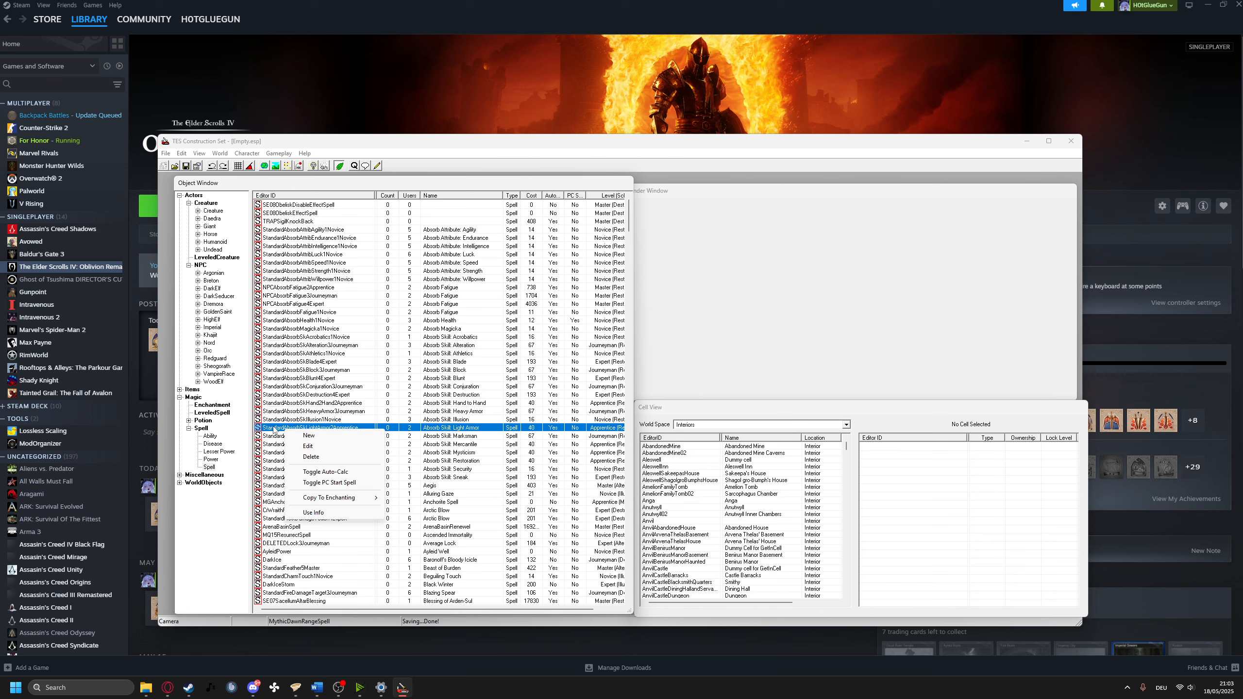
click(298, 435)
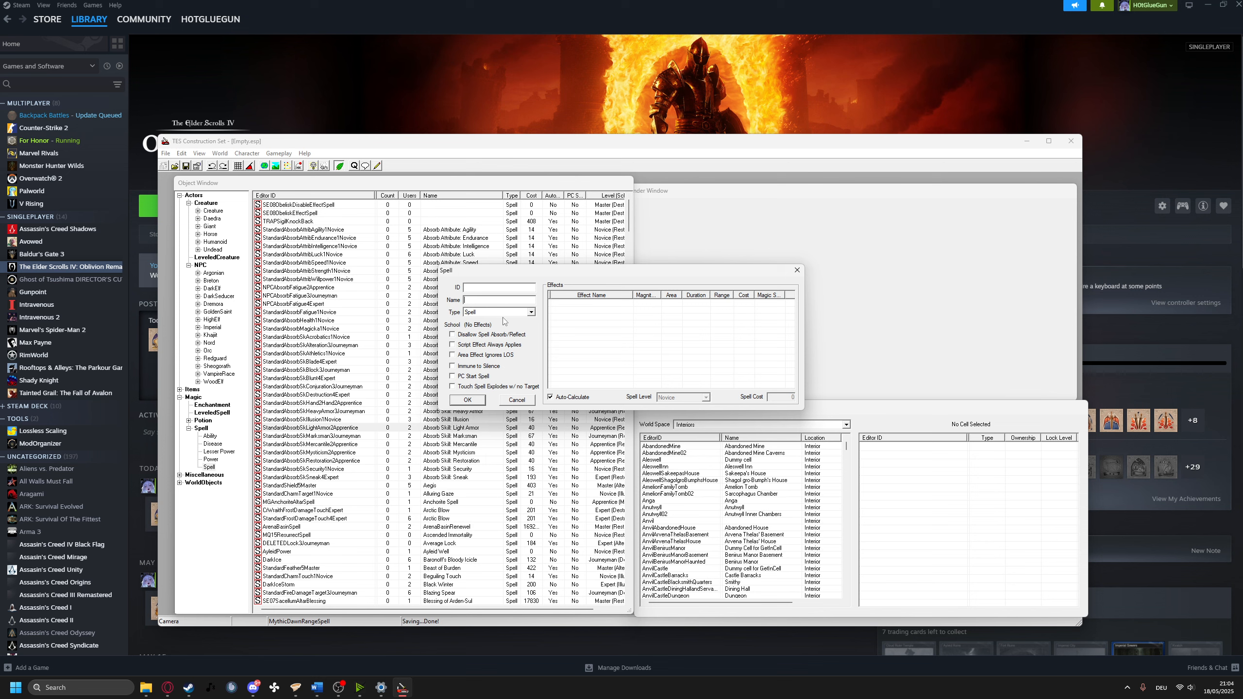
click(525, 314)
click(525, 314)
right_click(626, 314)
click(651, 335)
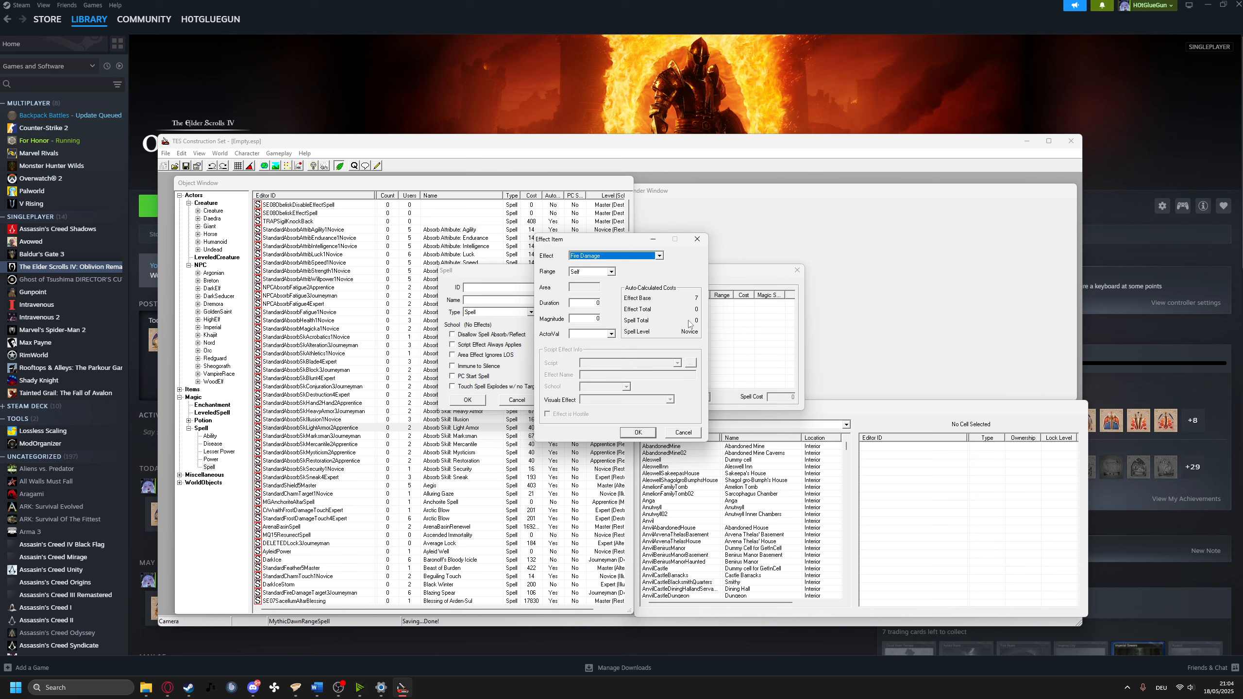
click(703, 238)
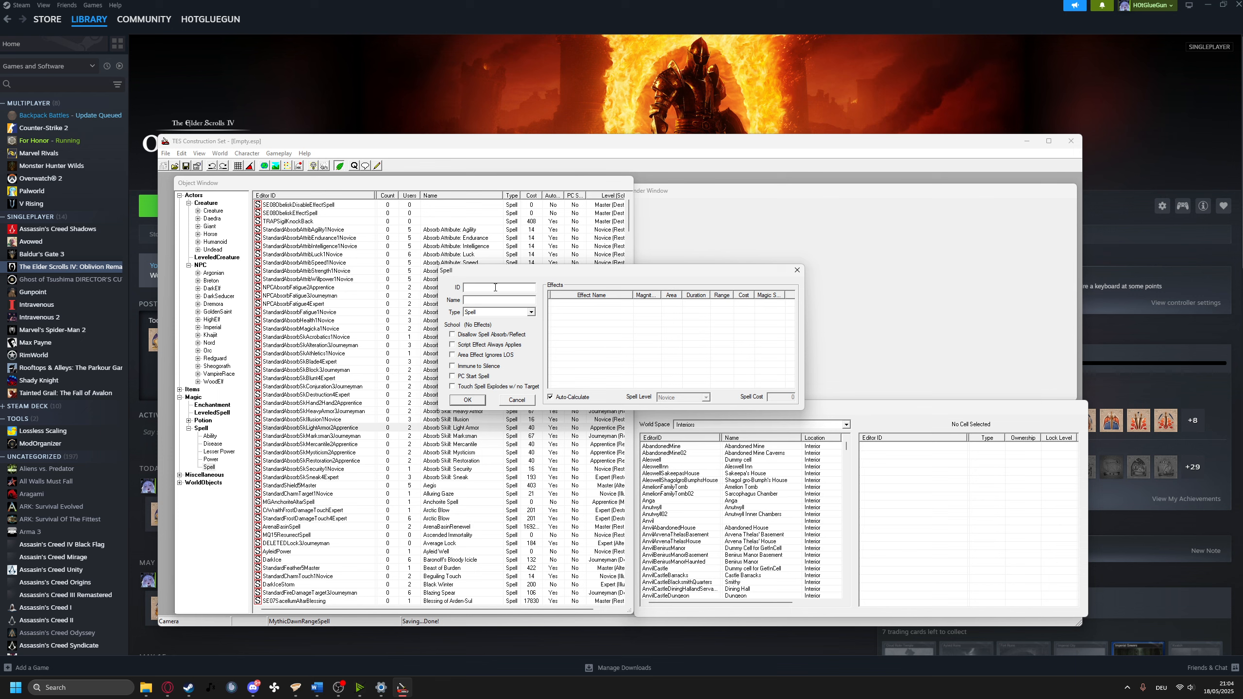
click(797, 269)
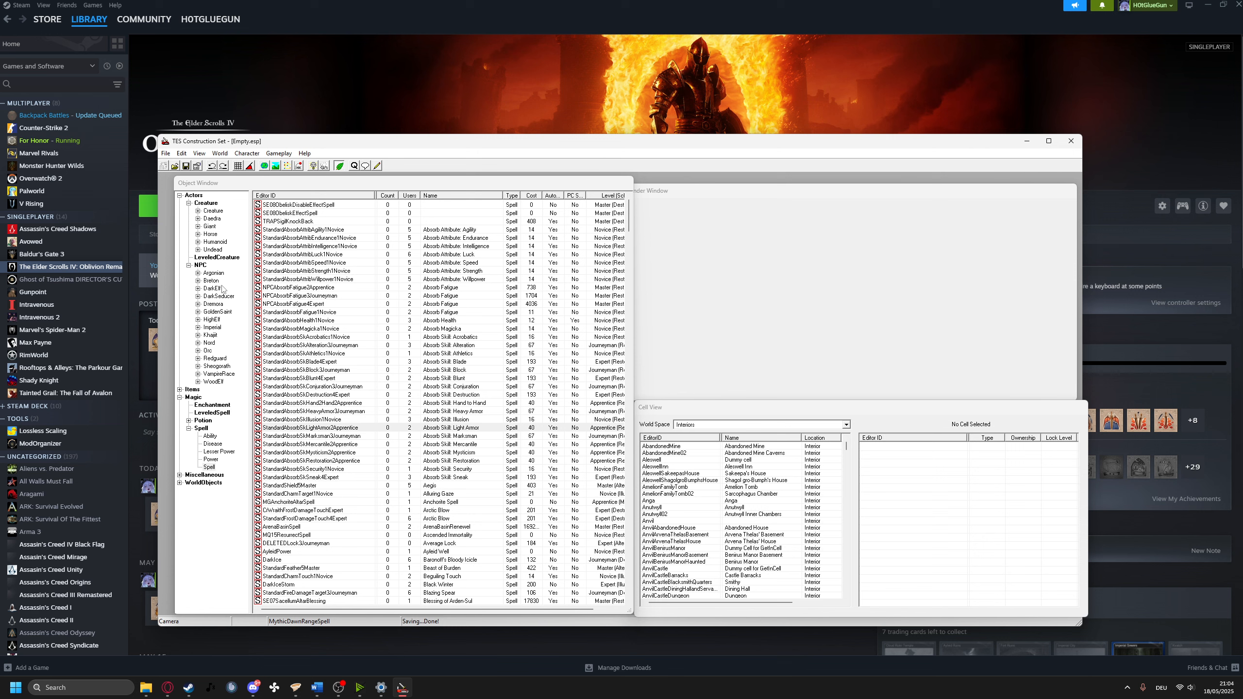
Open the DAEbonyBladeENCH enchantment and view its Type options, keeping Weapon
click(211, 405)
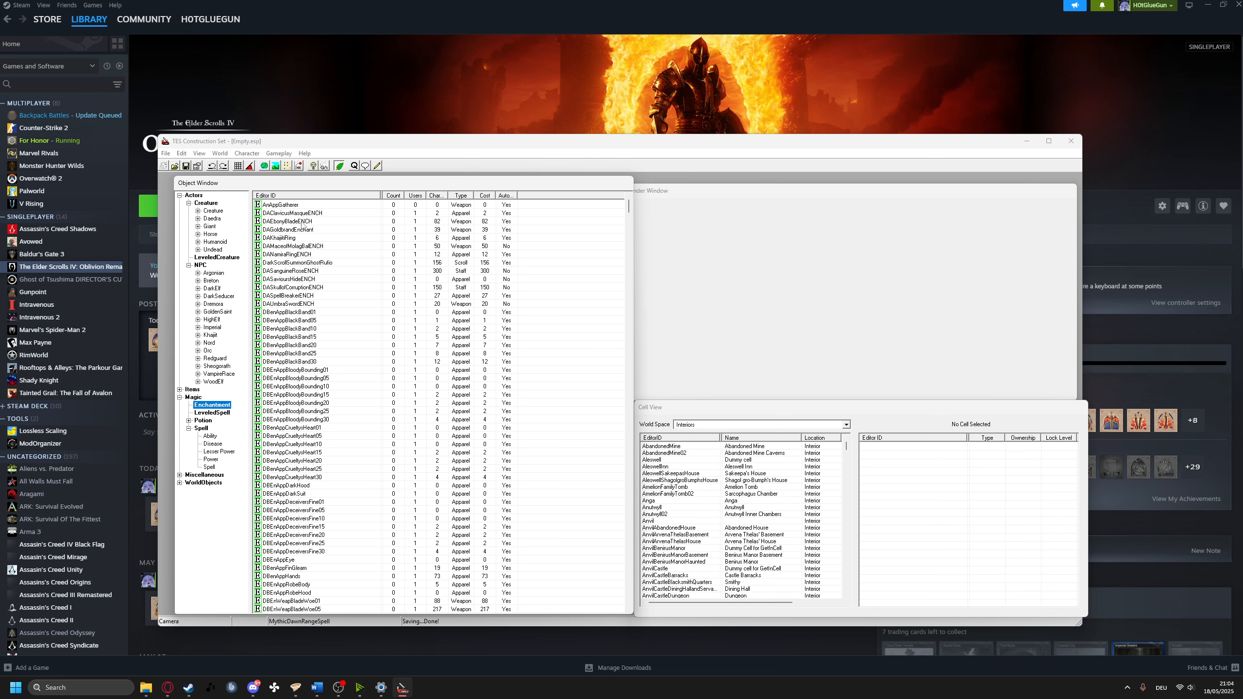
double_click(289, 222)
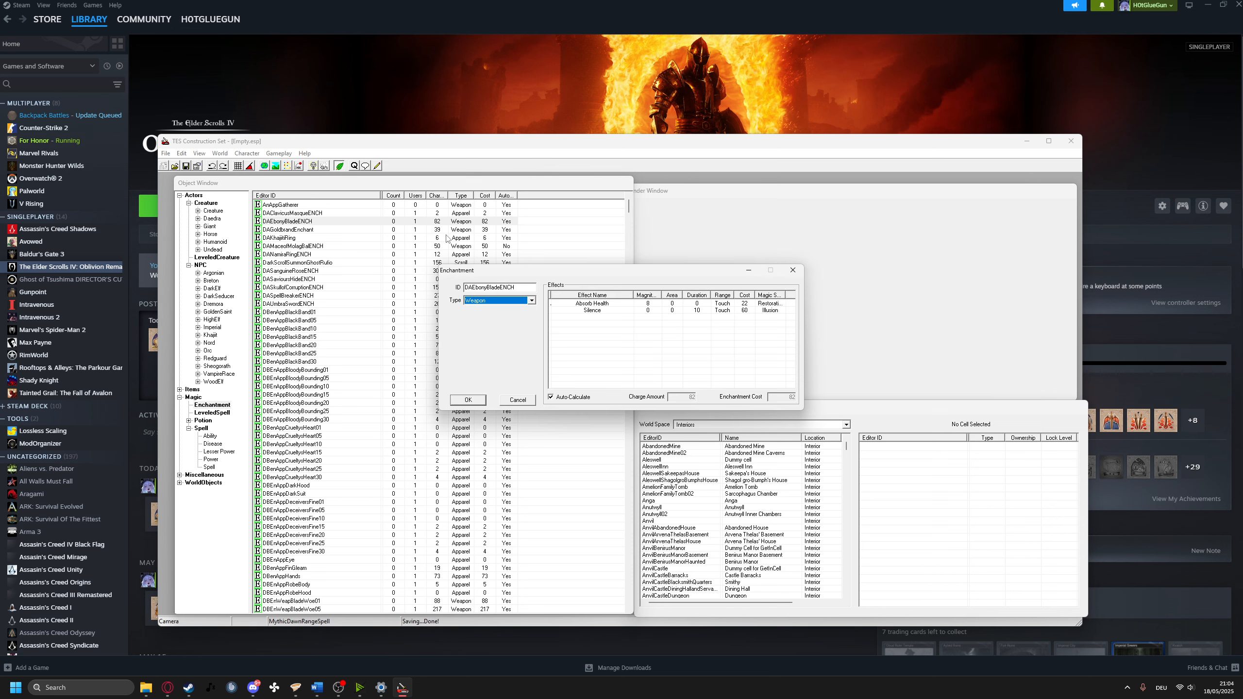
click(532, 300)
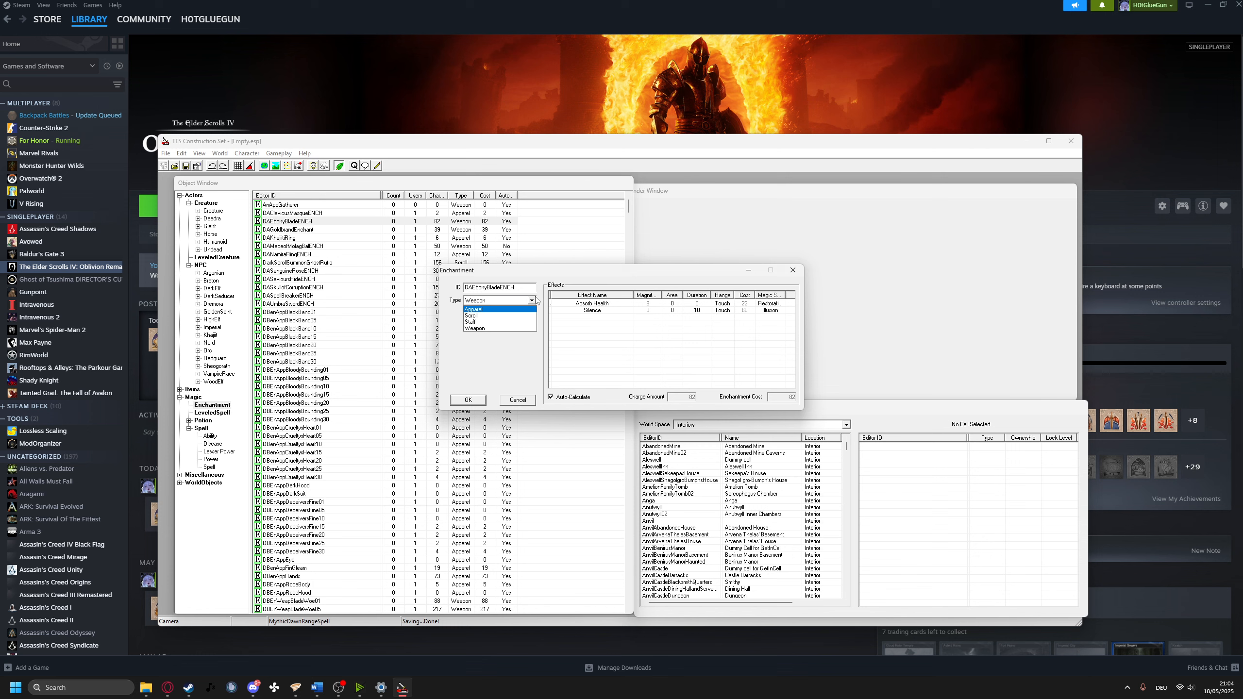
click(532, 301)
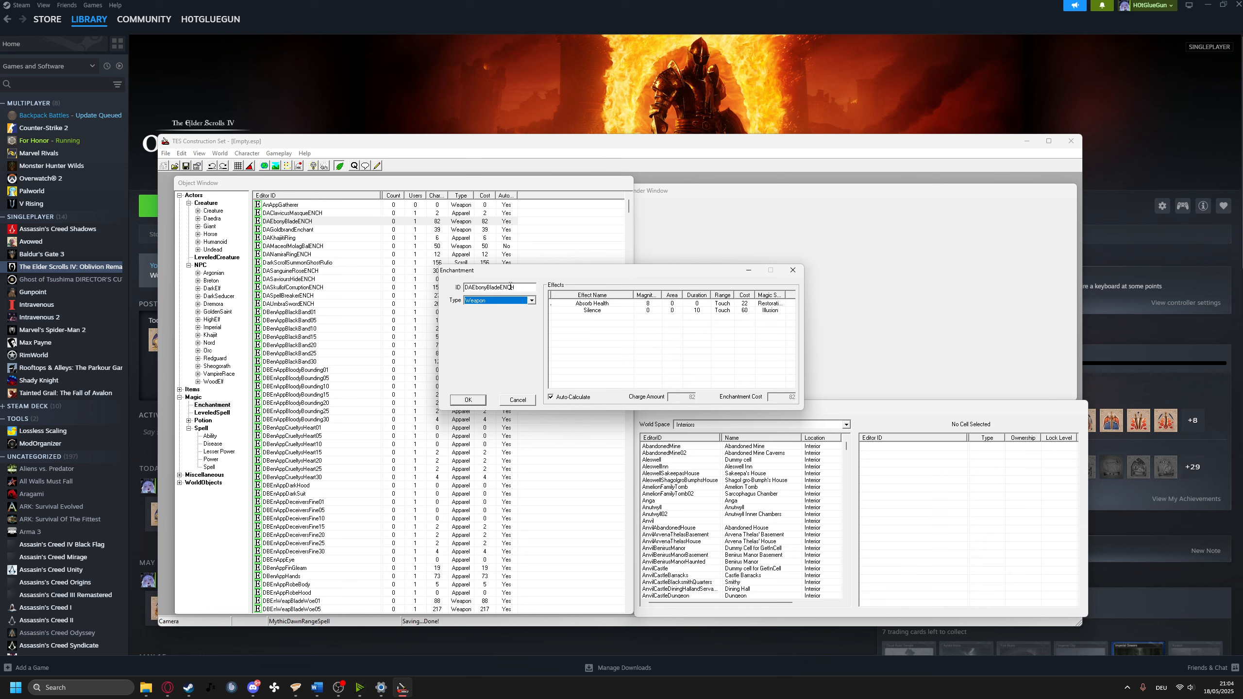
Add a Fire Damage effect with Touch range to DAEbonyBladeENCH, then close the enchantment without saving
right_click(609, 334)
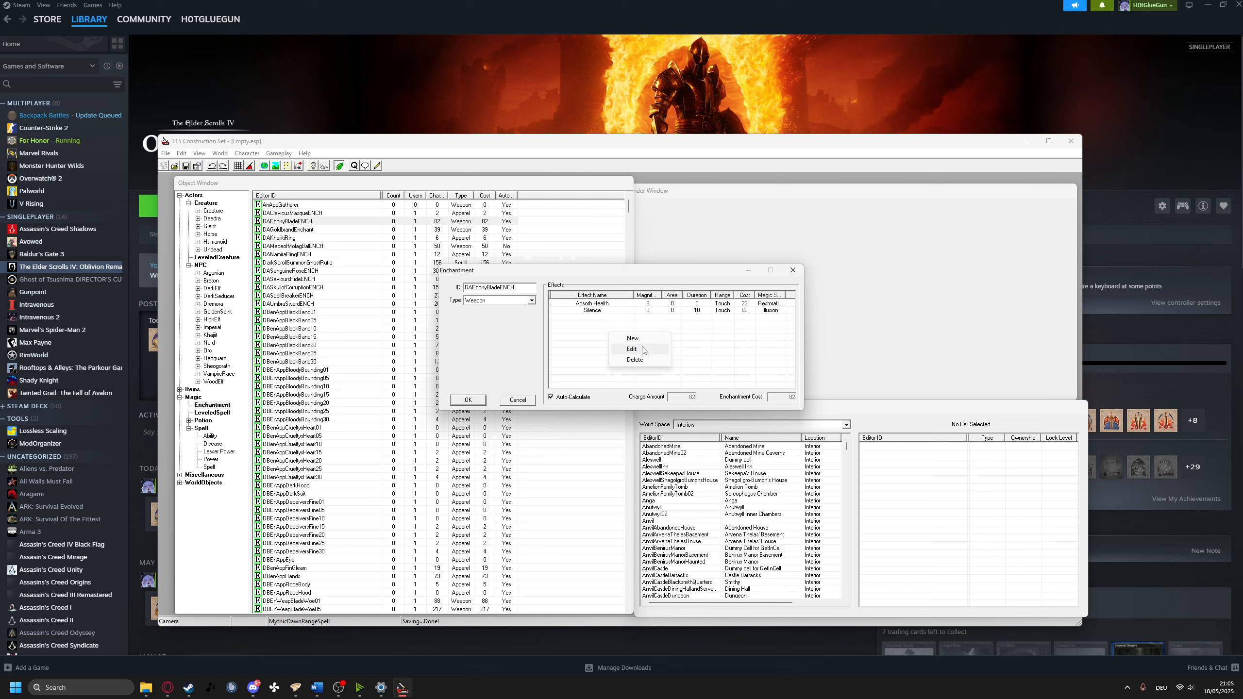
right_click(627, 331)
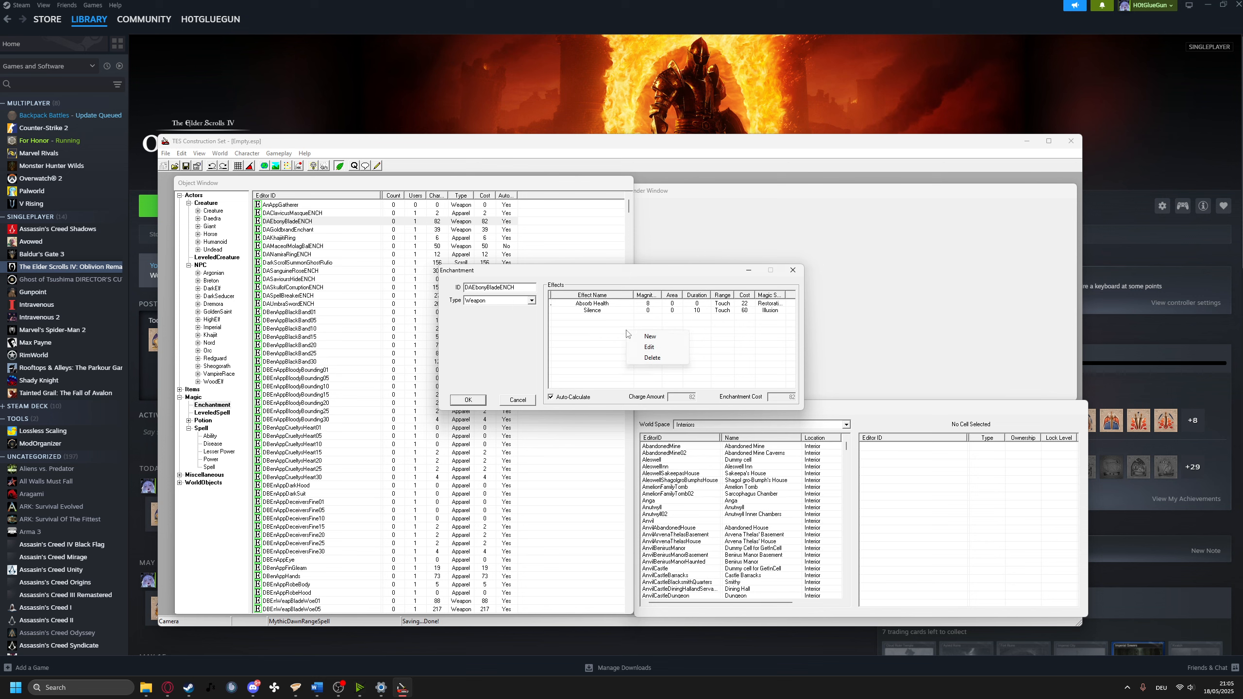
click(646, 336)
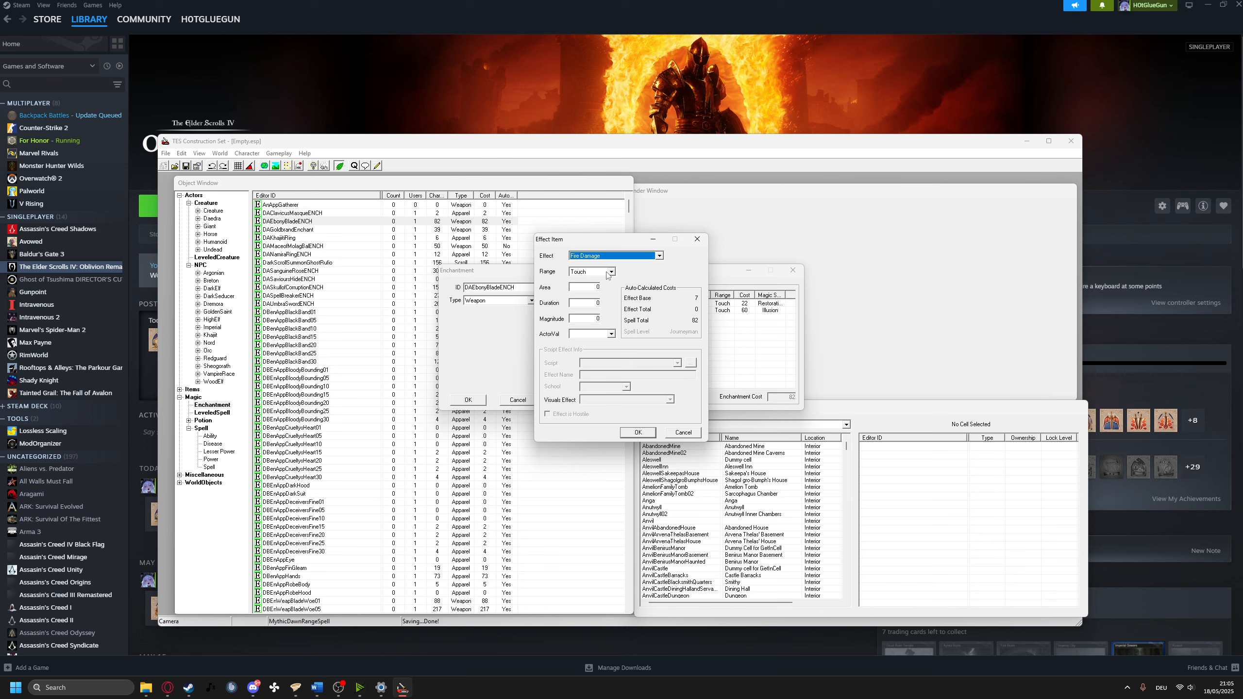
click(610, 334)
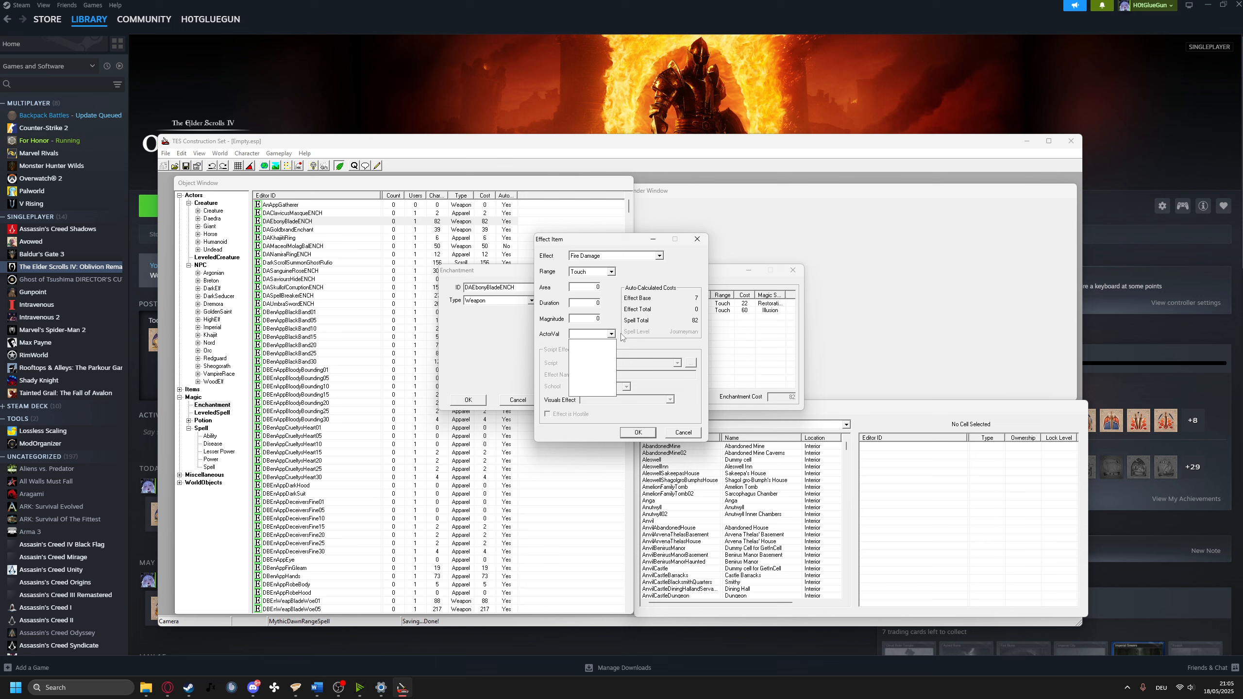
click(611, 334)
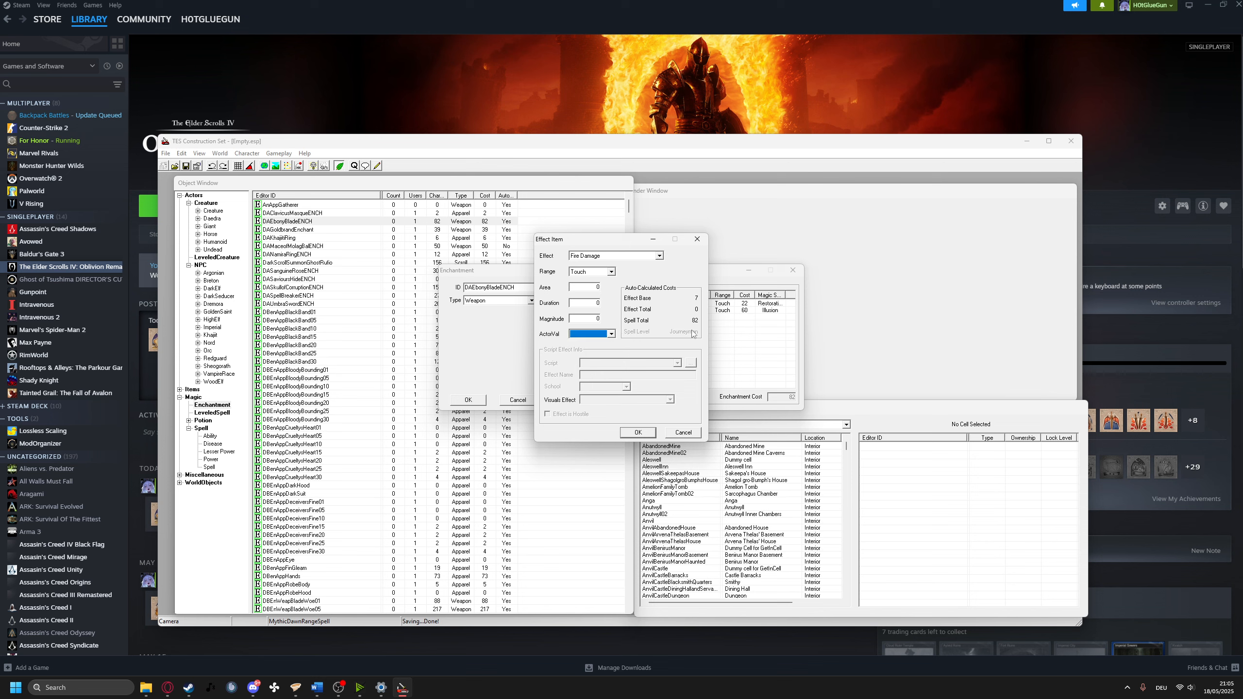
click(644, 434)
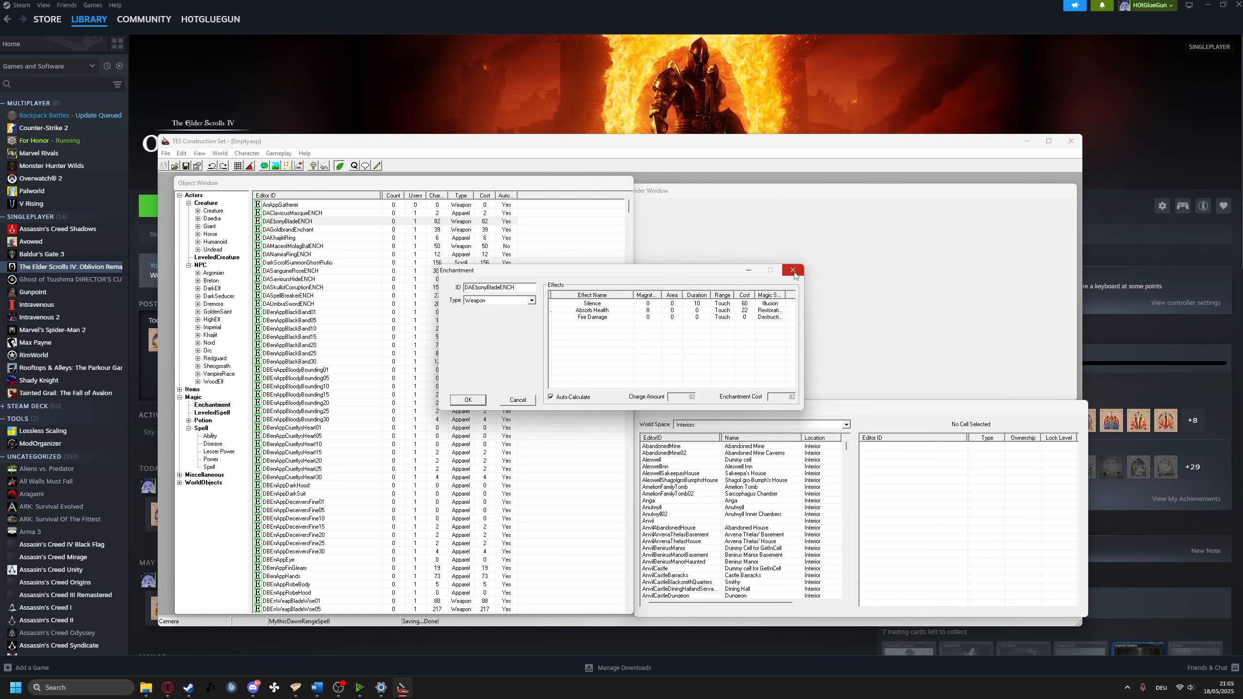
click(789, 274)
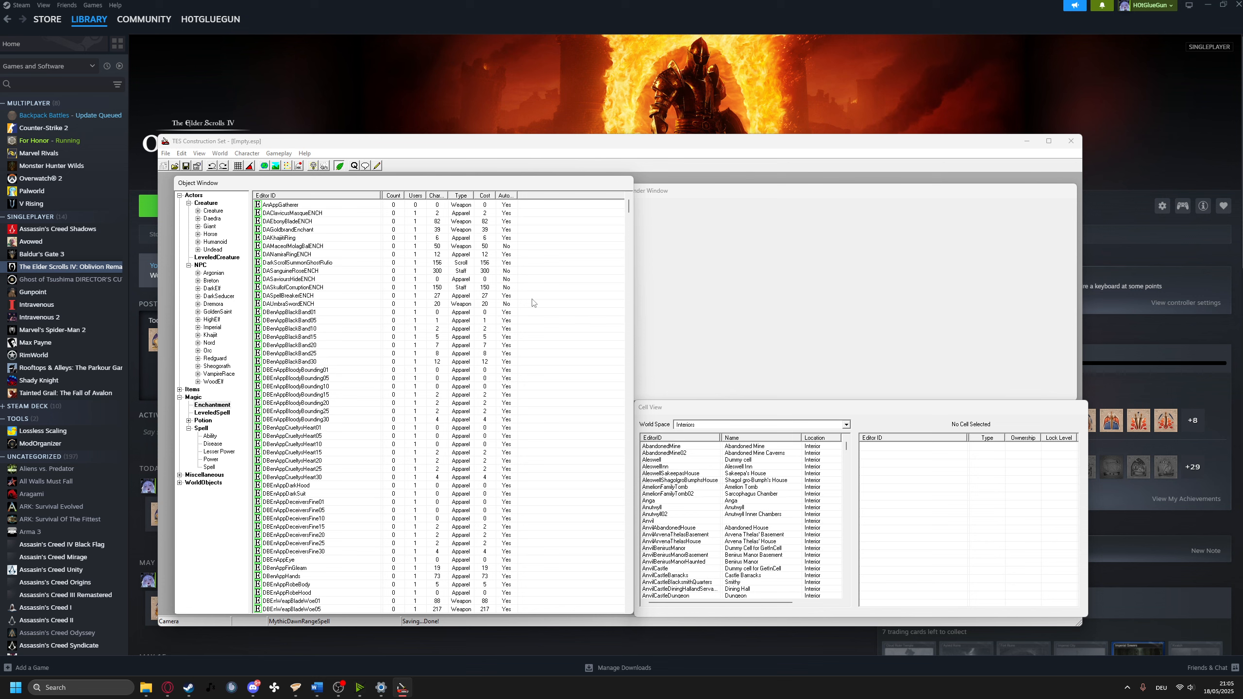
Create a new enchantment of type Apparel with the ID DBEnTest
right_click(533, 303)
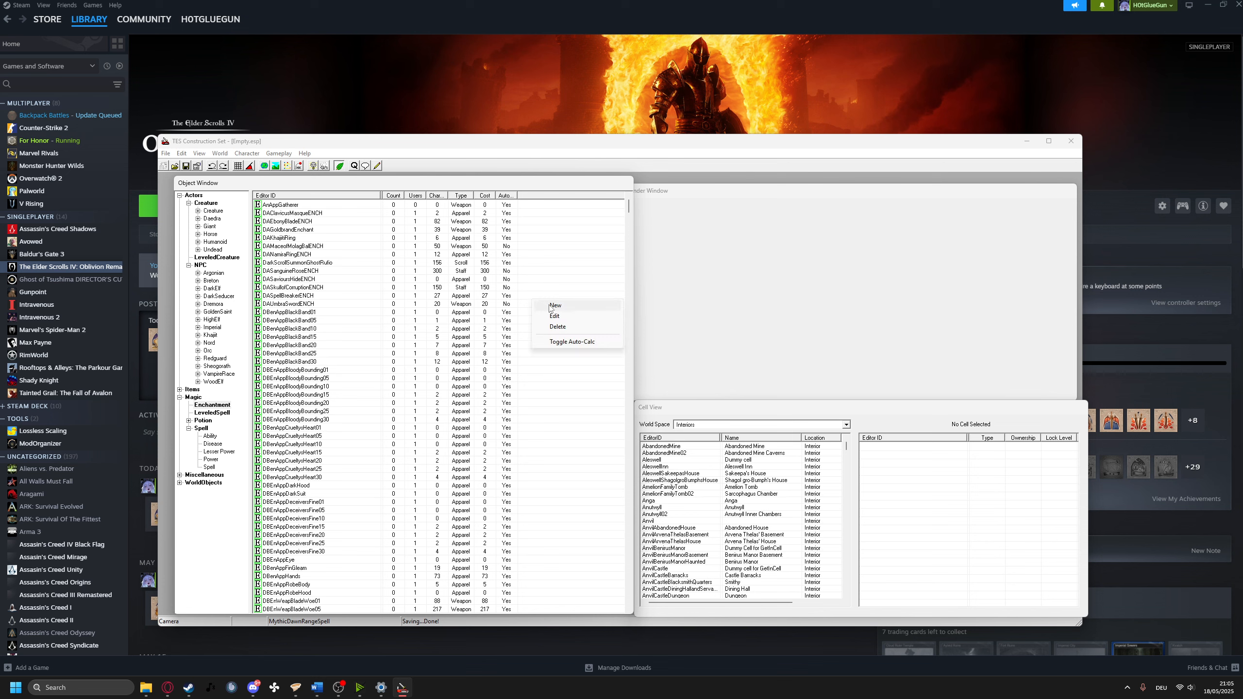
click(558, 305)
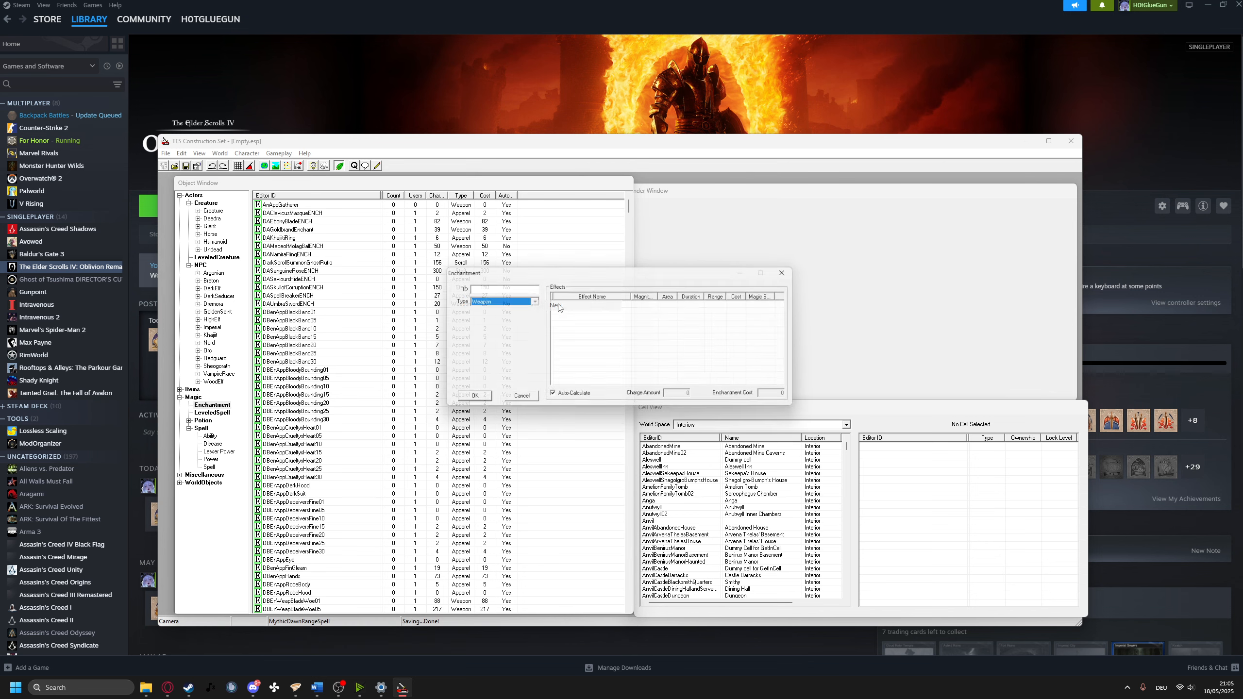
click(517, 301)
click(516, 309)
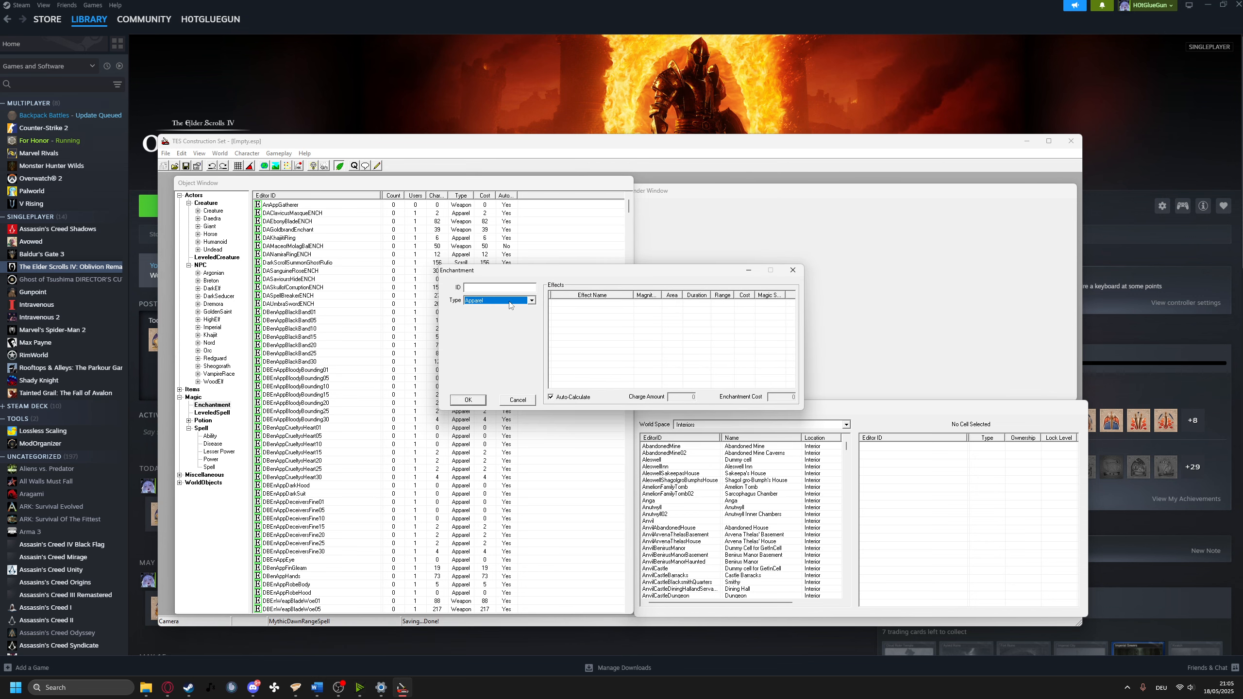
click(496, 288)
text(DBEnTest)
Add a Fire Shield effect on Self with duration 40 and magnitude 40 to the new enchantment
right_click(626, 338)
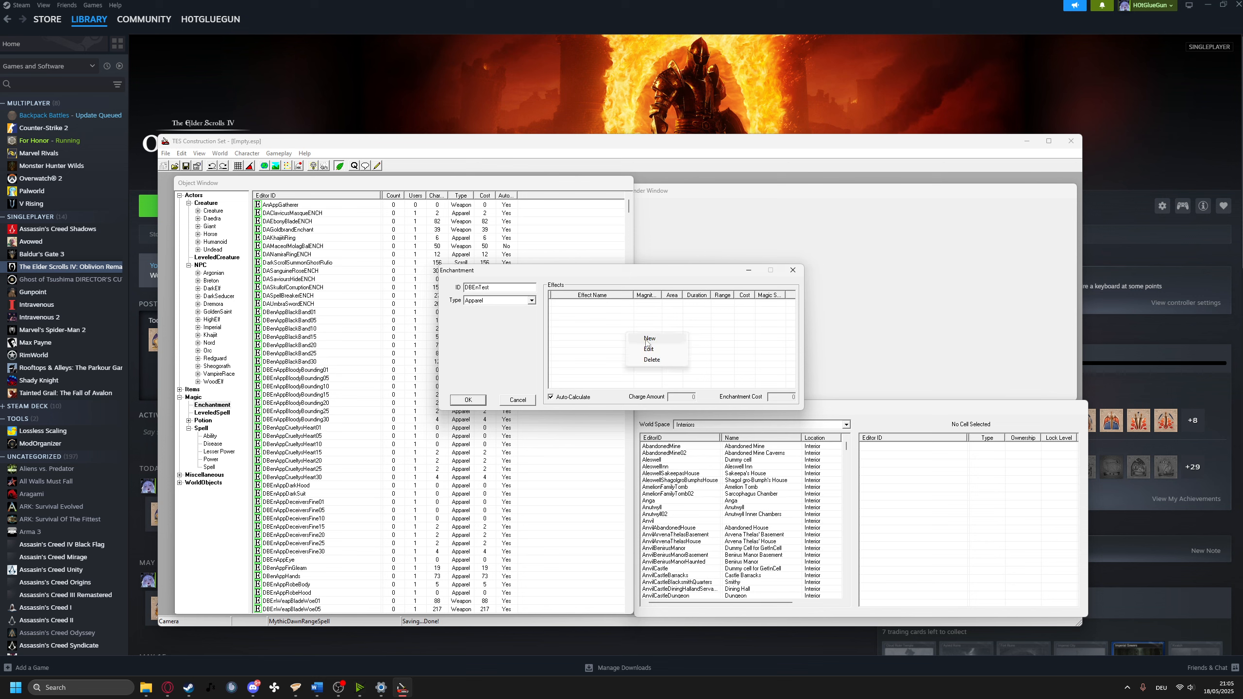
click(646, 341)
click(647, 264)
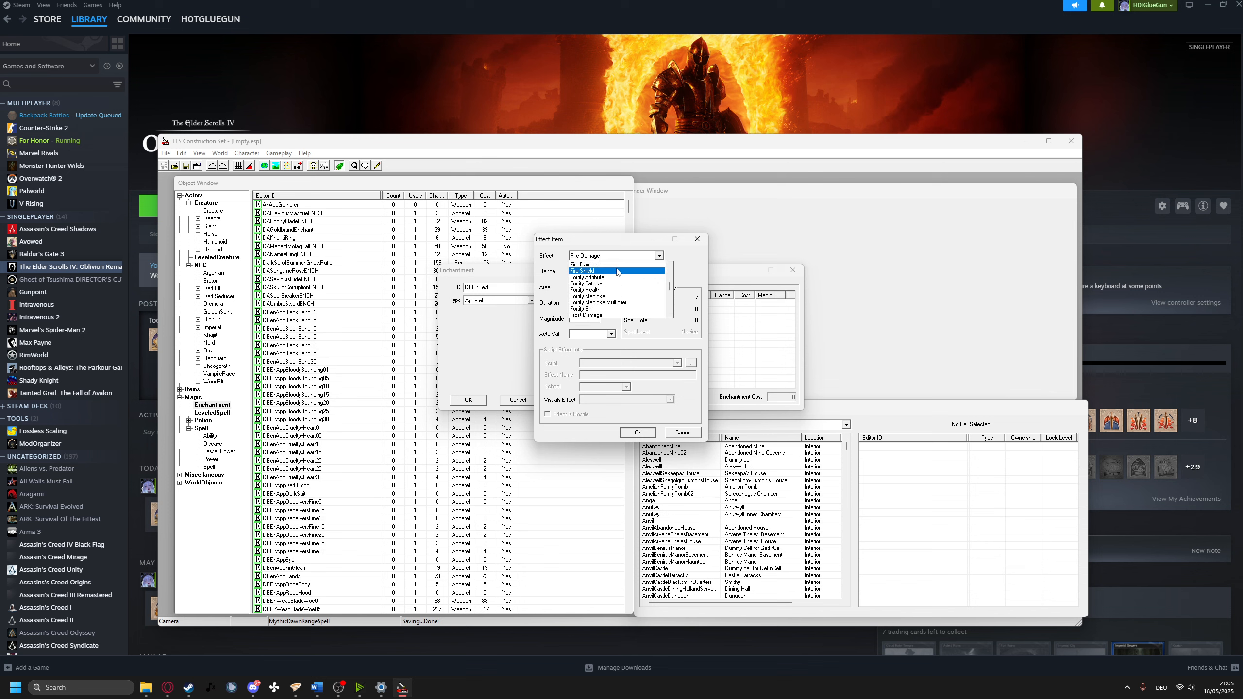
click(636, 282)
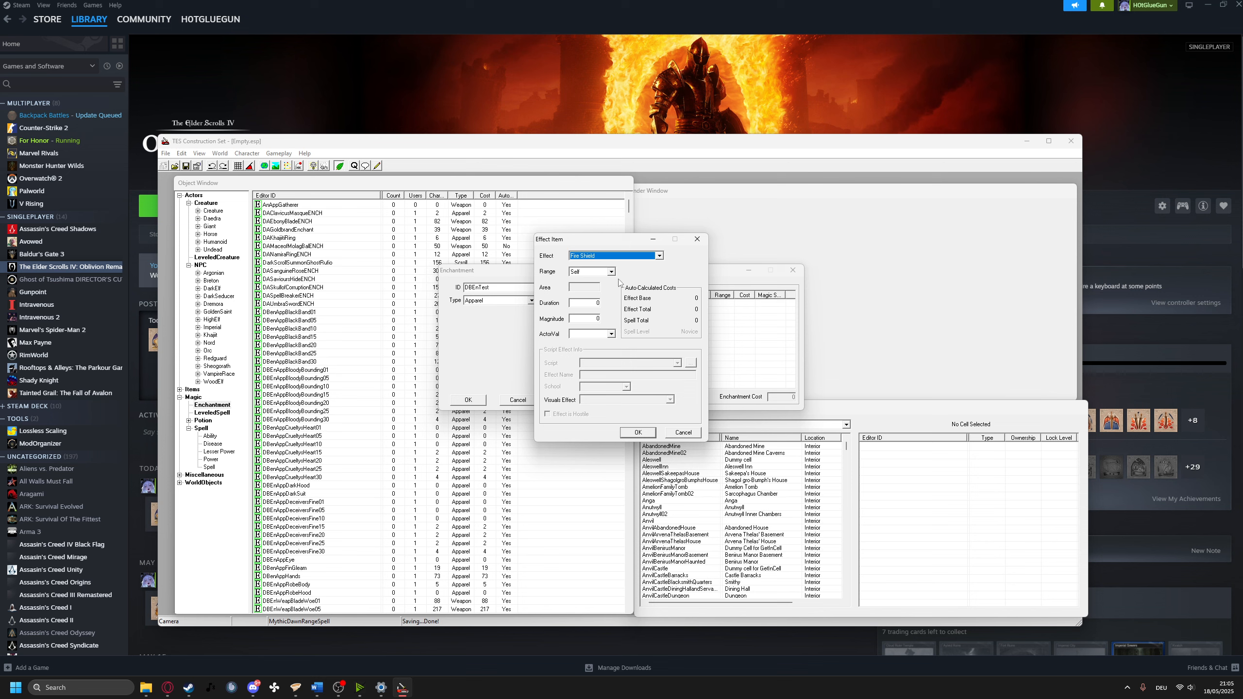
click(590, 303)
text(40)
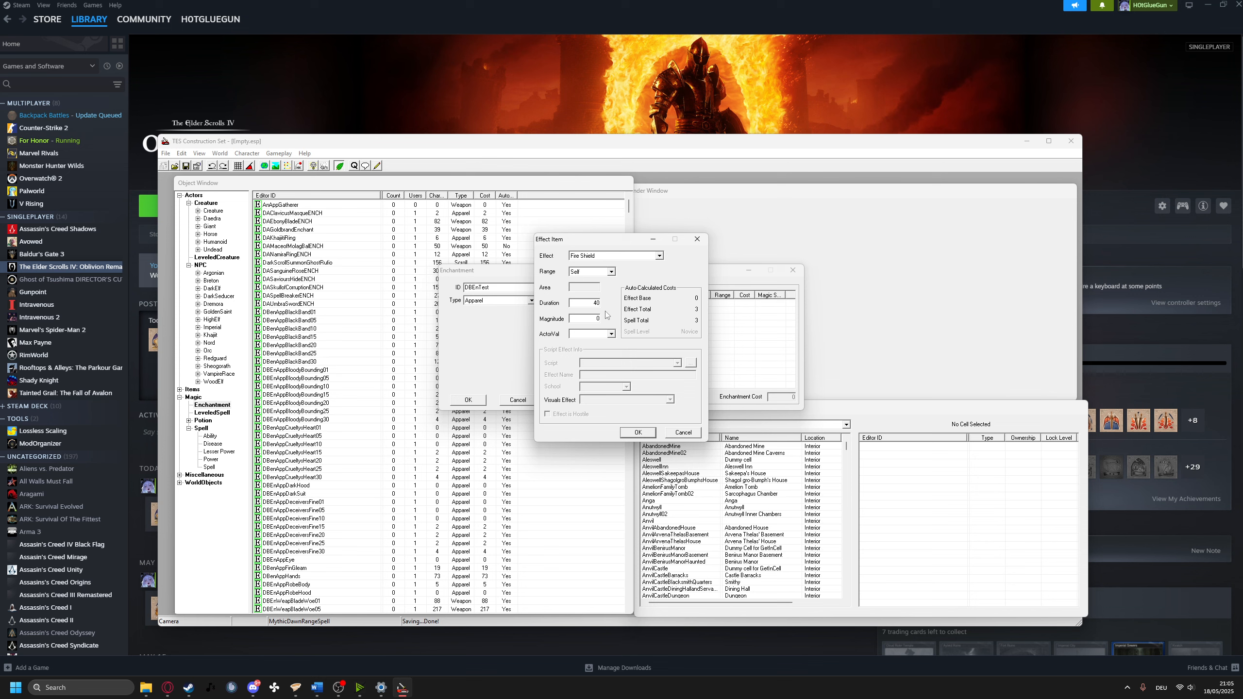
key(Tab)
click(636, 432)
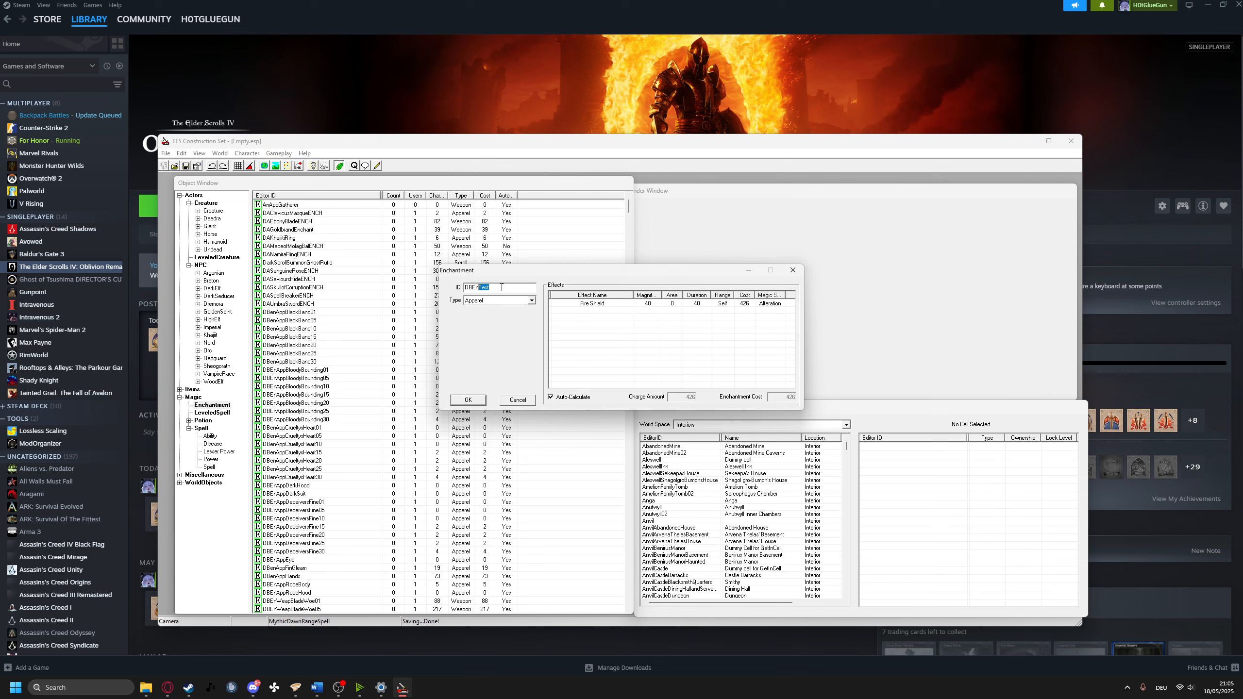
Change the new enchantment's ID to DBEnATEst and save it
text(At)
drag(495, 289, 484, 290)
click(473, 400)
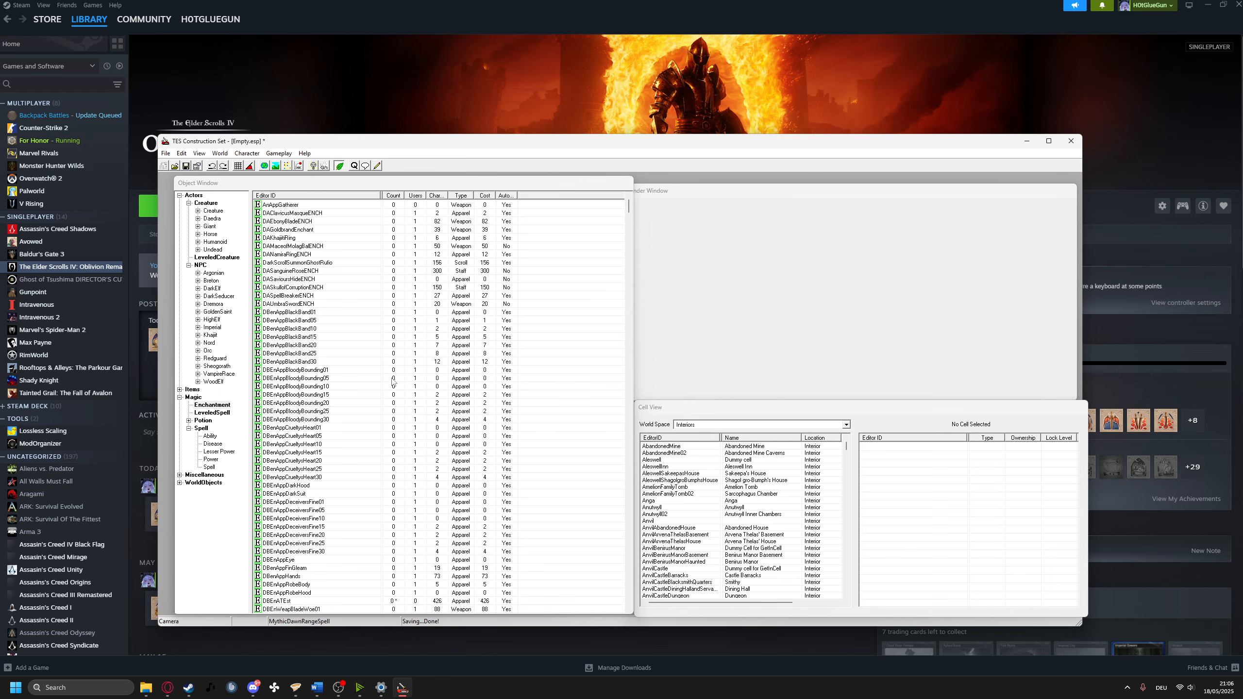
Sort the enchantments by Editor ID in both directions and locate DBEnATEst
click(283, 195)
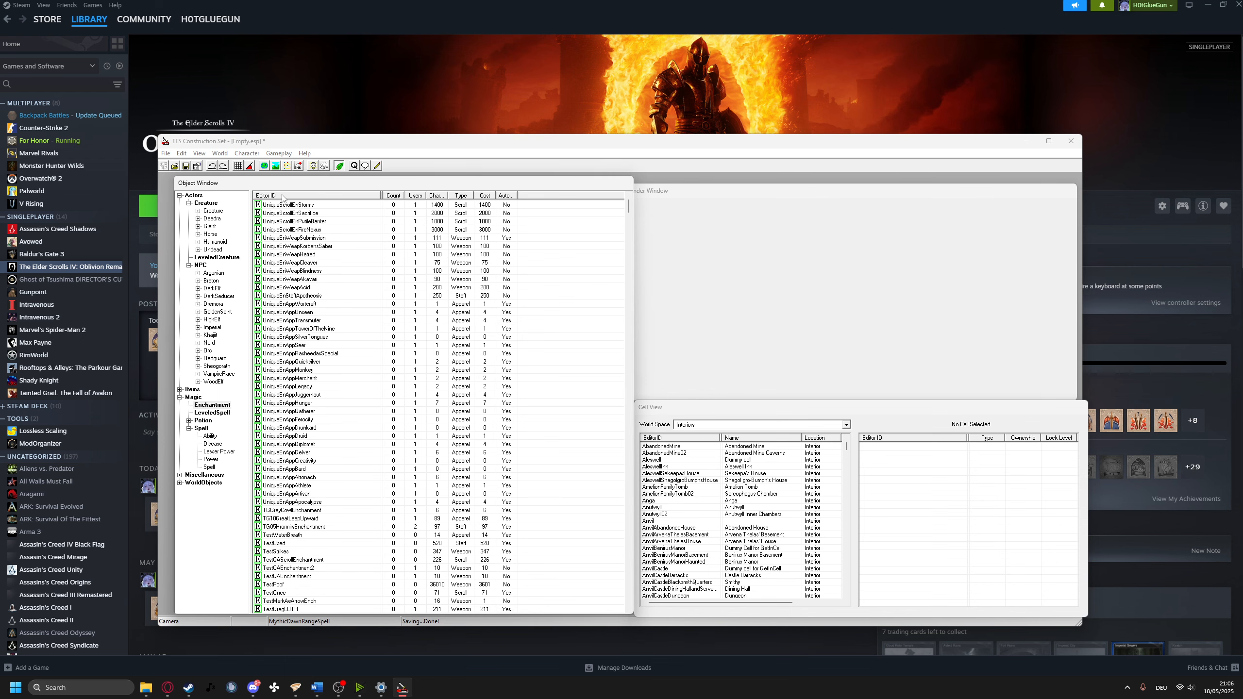
click(284, 196)
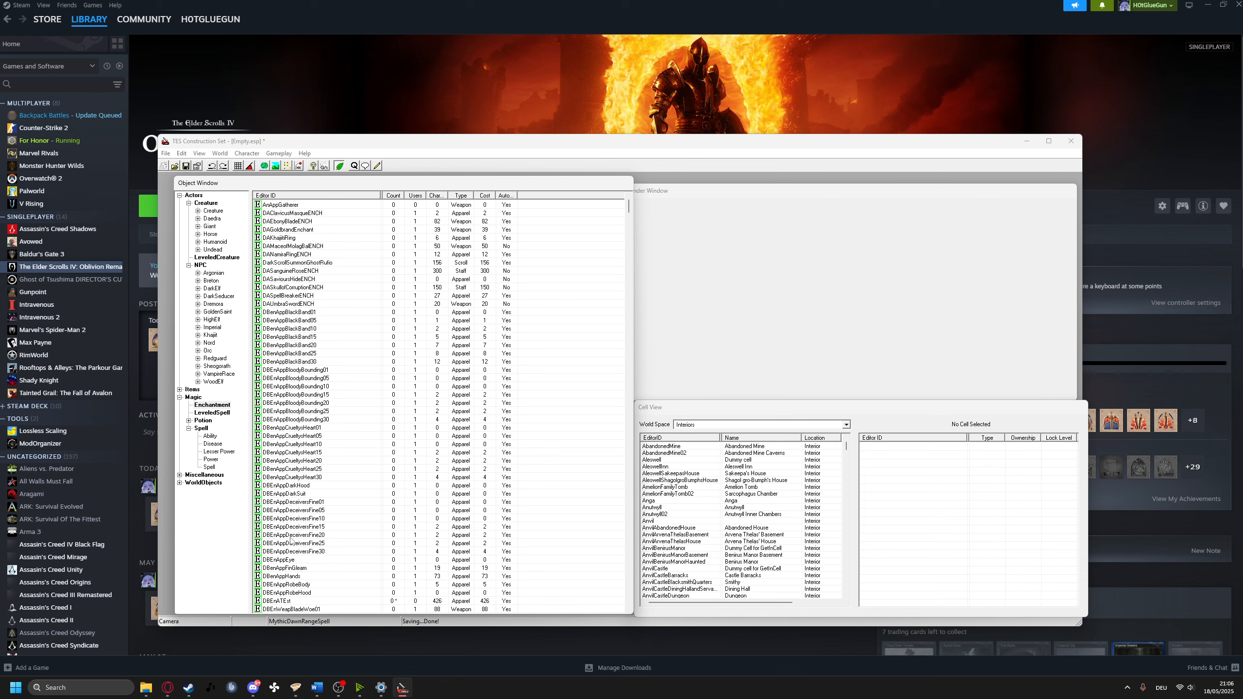
scroll(294, 543, down, 2)
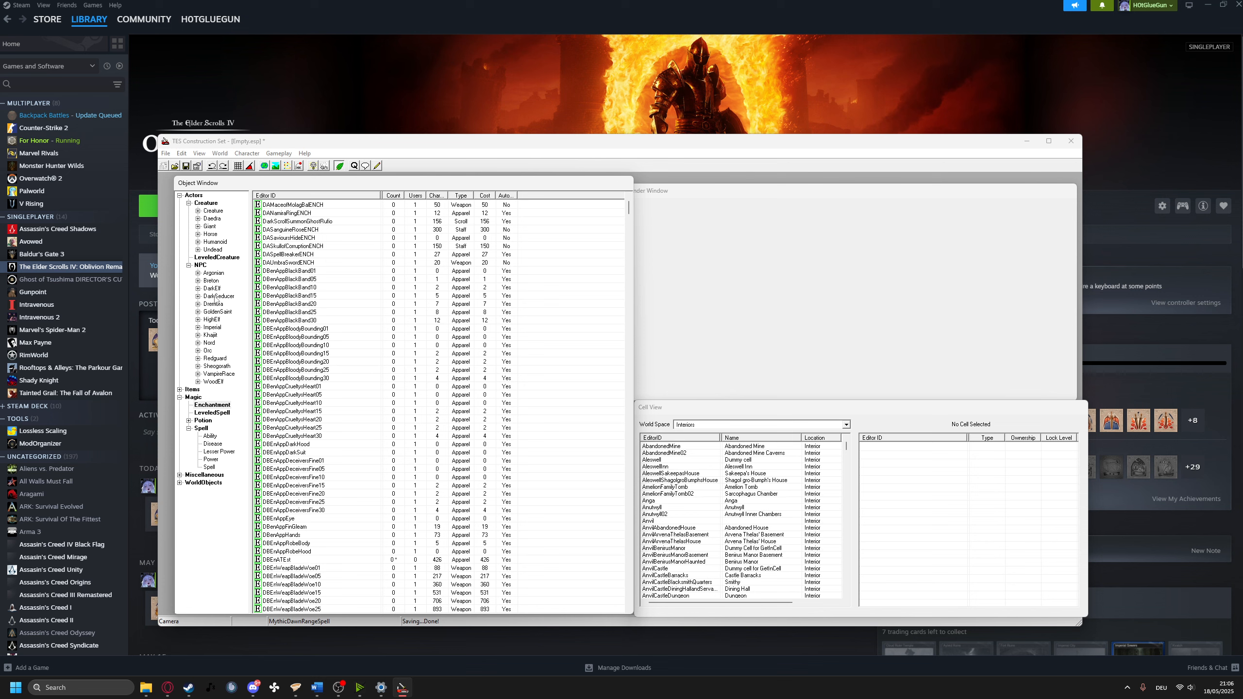
List all Armor items and open the Blackwood Boots for editing
click(180, 390)
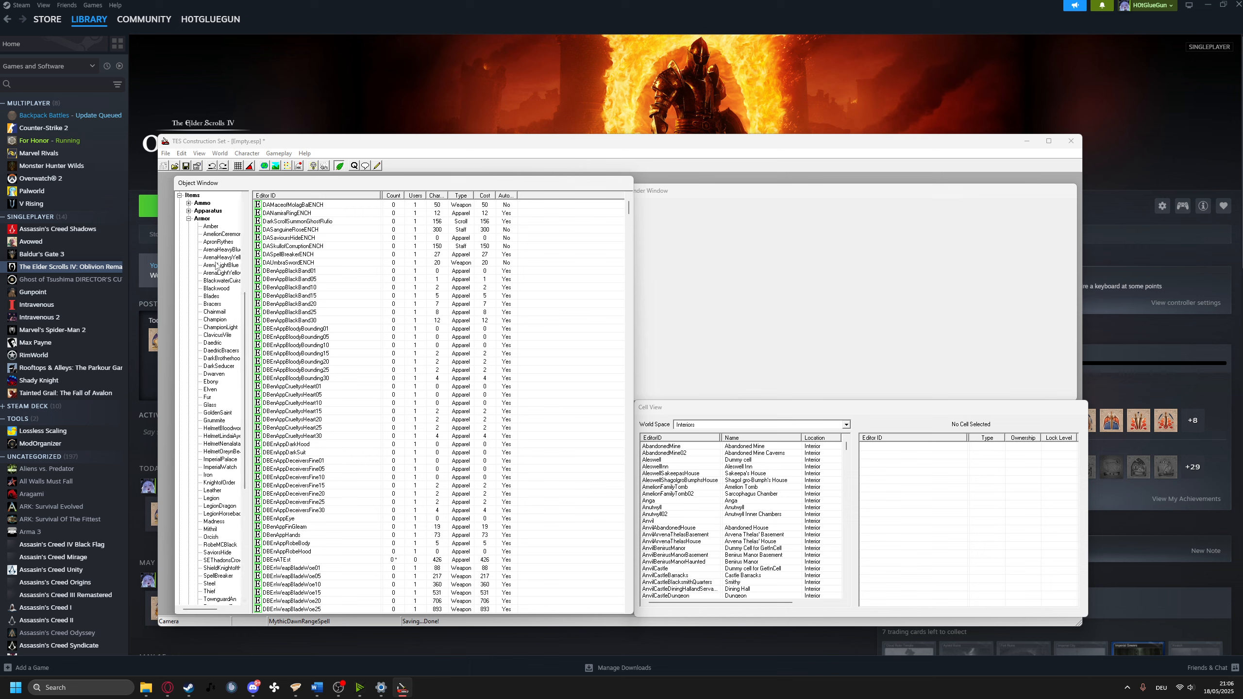
click(209, 226)
click(202, 218)
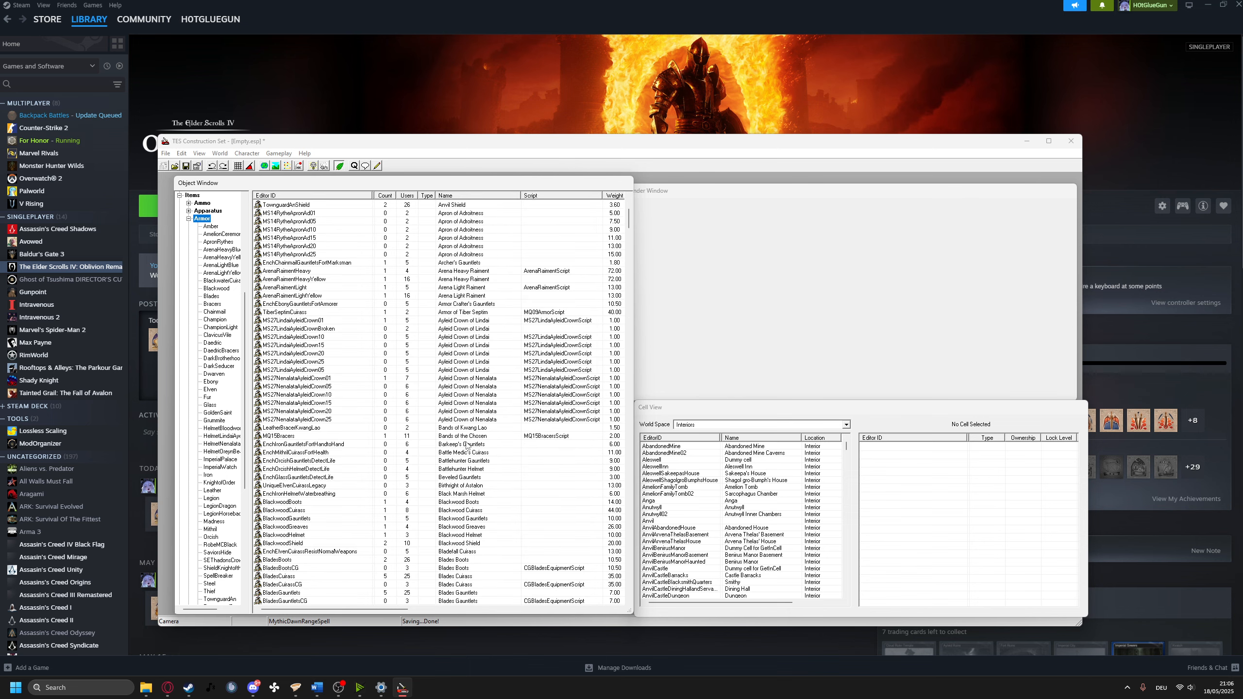
double_click(457, 502)
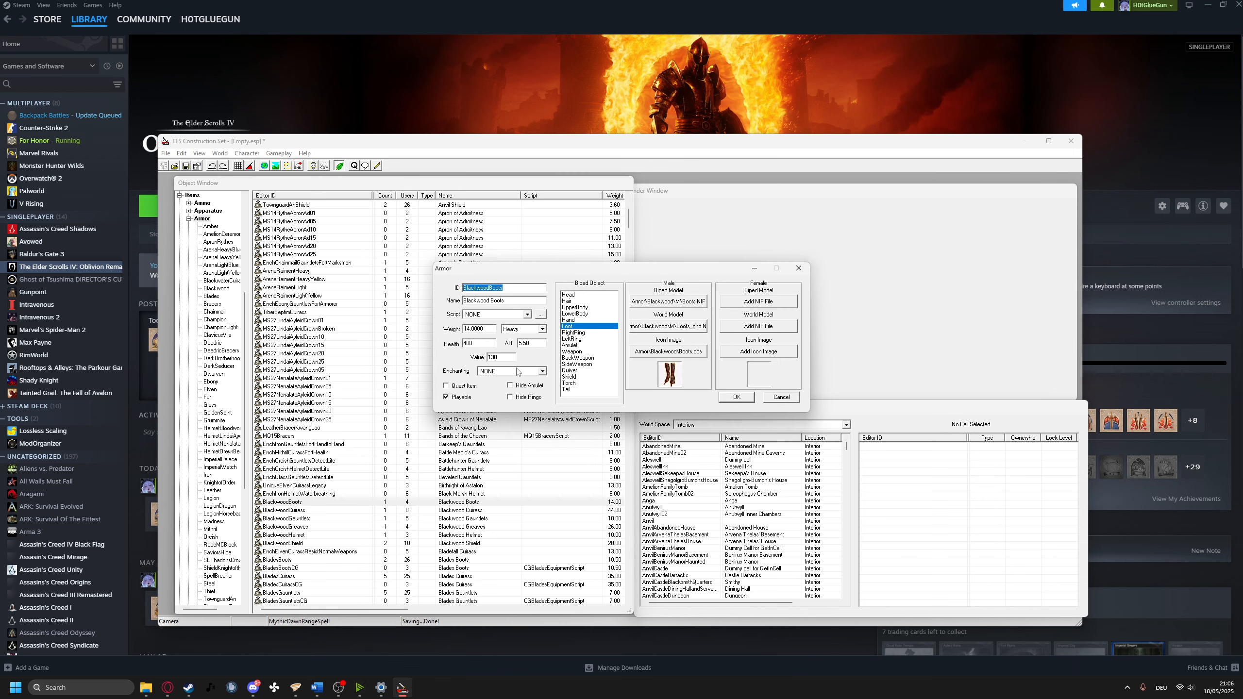
Assign the DBEnATEst enchantment to the Blackwood Boots, confirm the armor changes and save the plugin
click(542, 371)
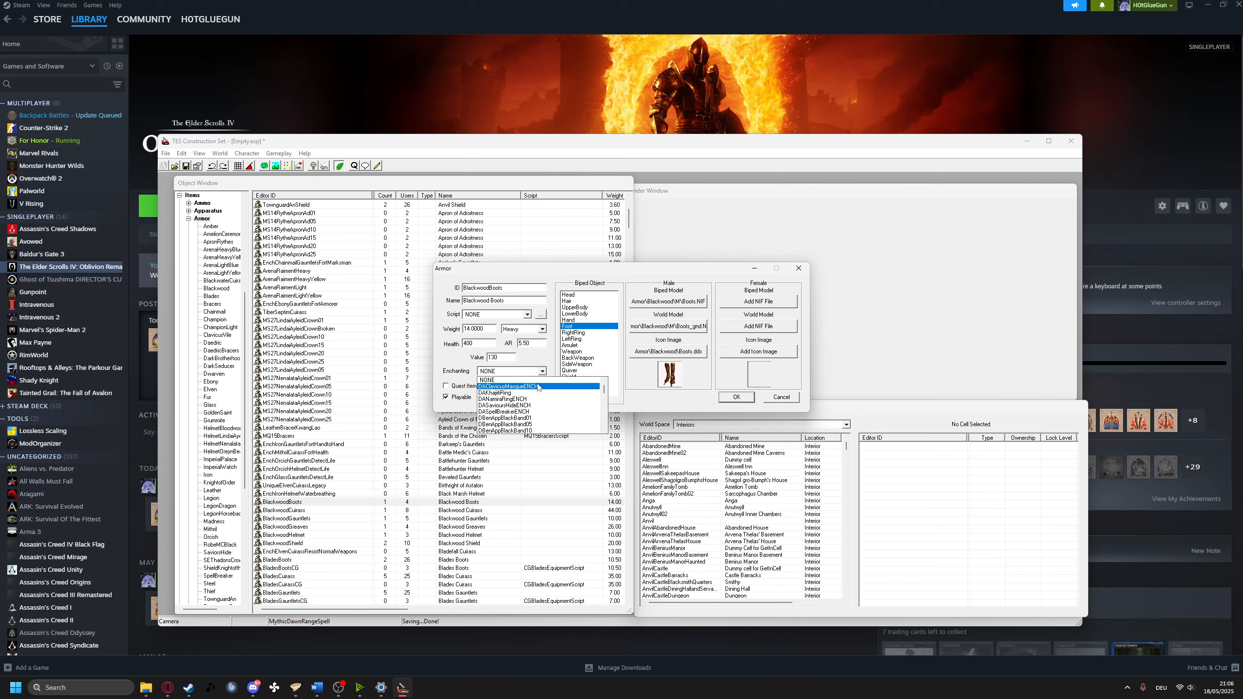
scroll(526, 420, down, 5)
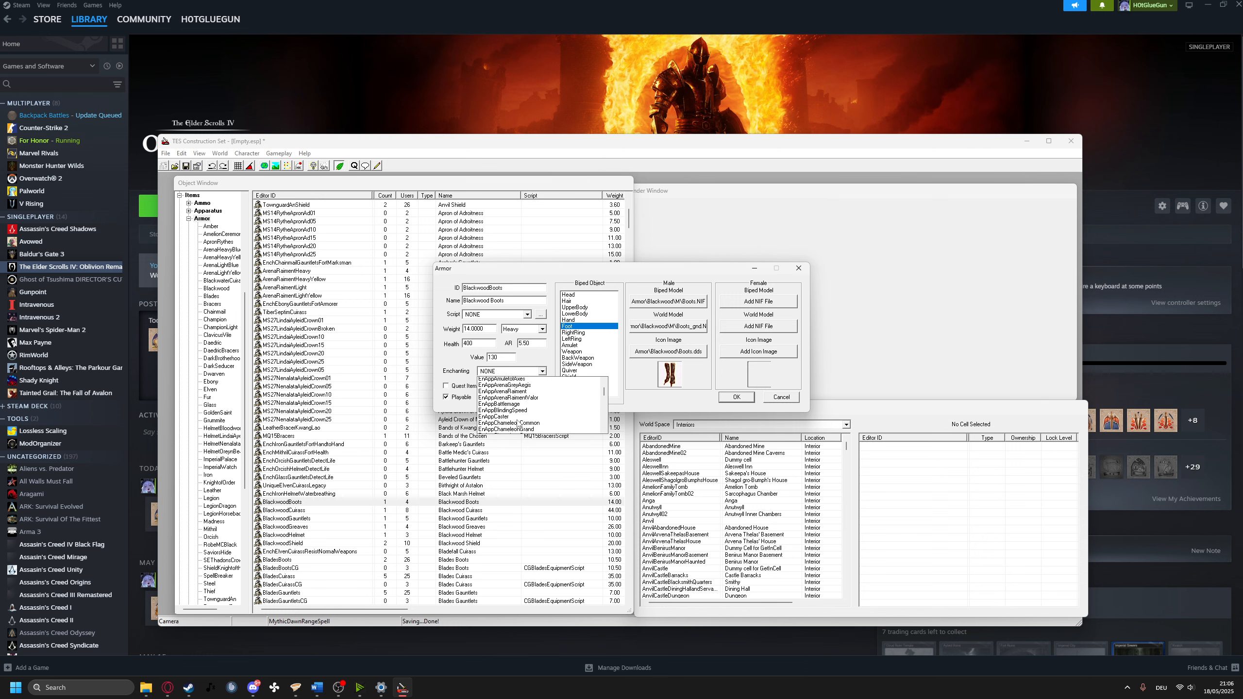
scroll(519, 421, down, 3)
scroll(514, 415, down, 1)
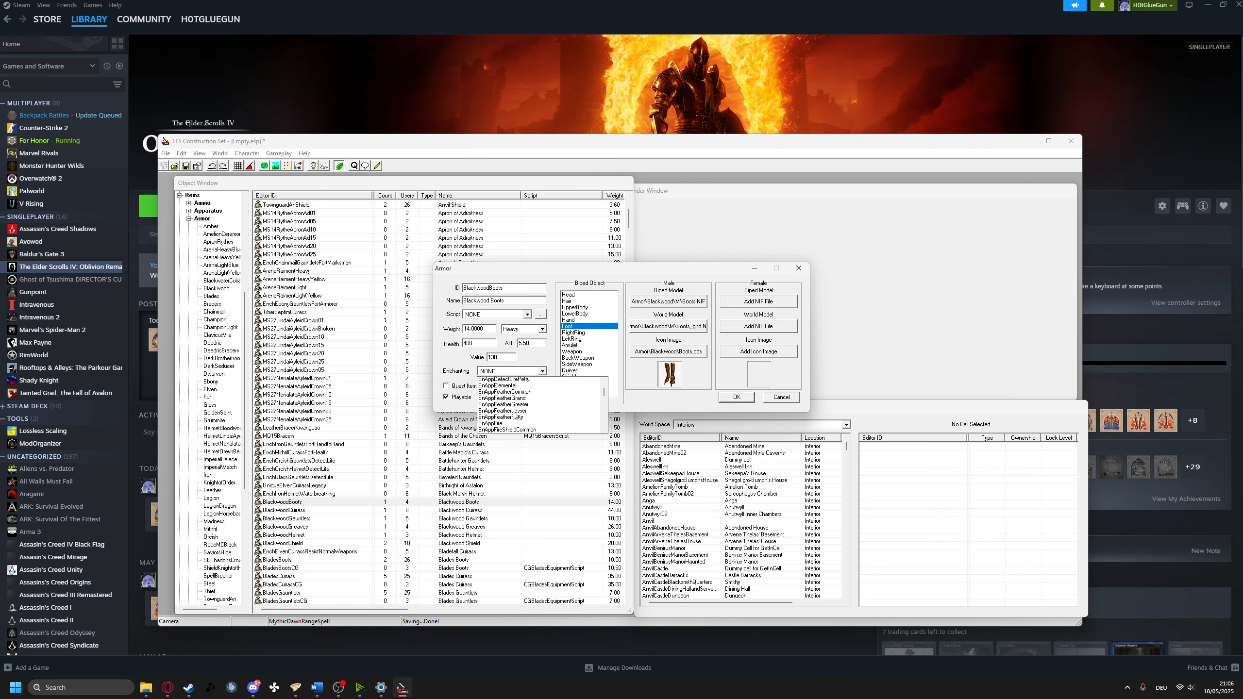
scroll(509, 414, down, 6)
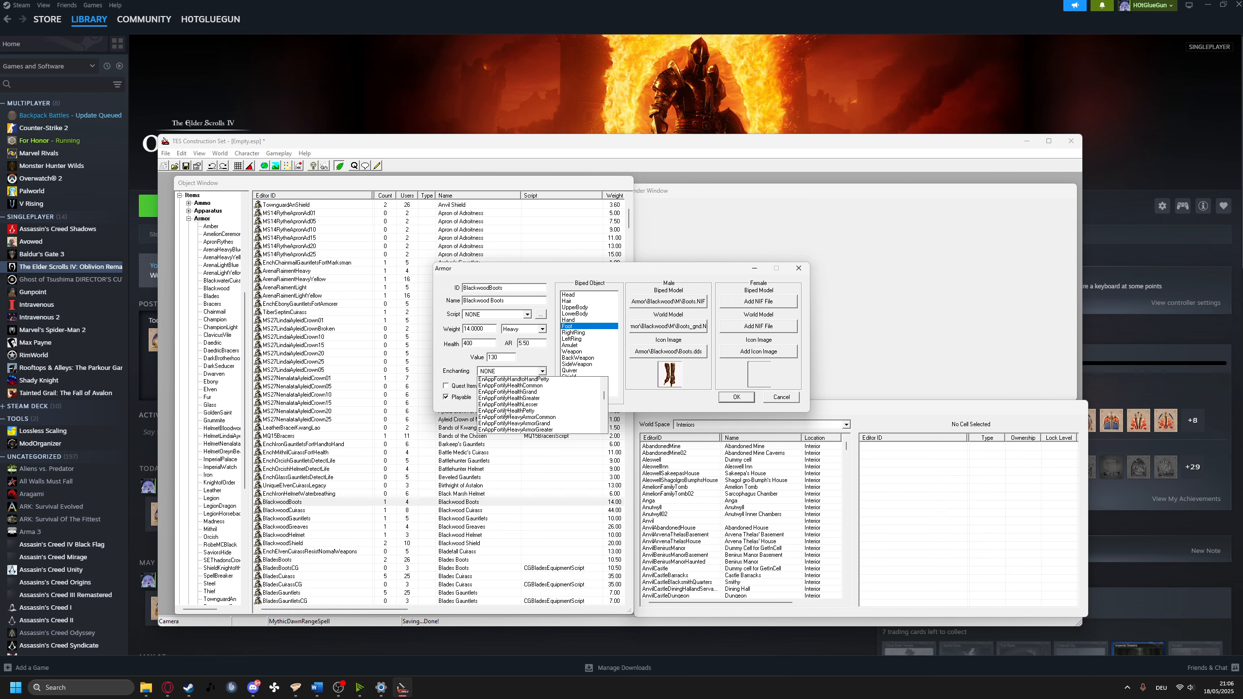
scroll(508, 421, down, 5)
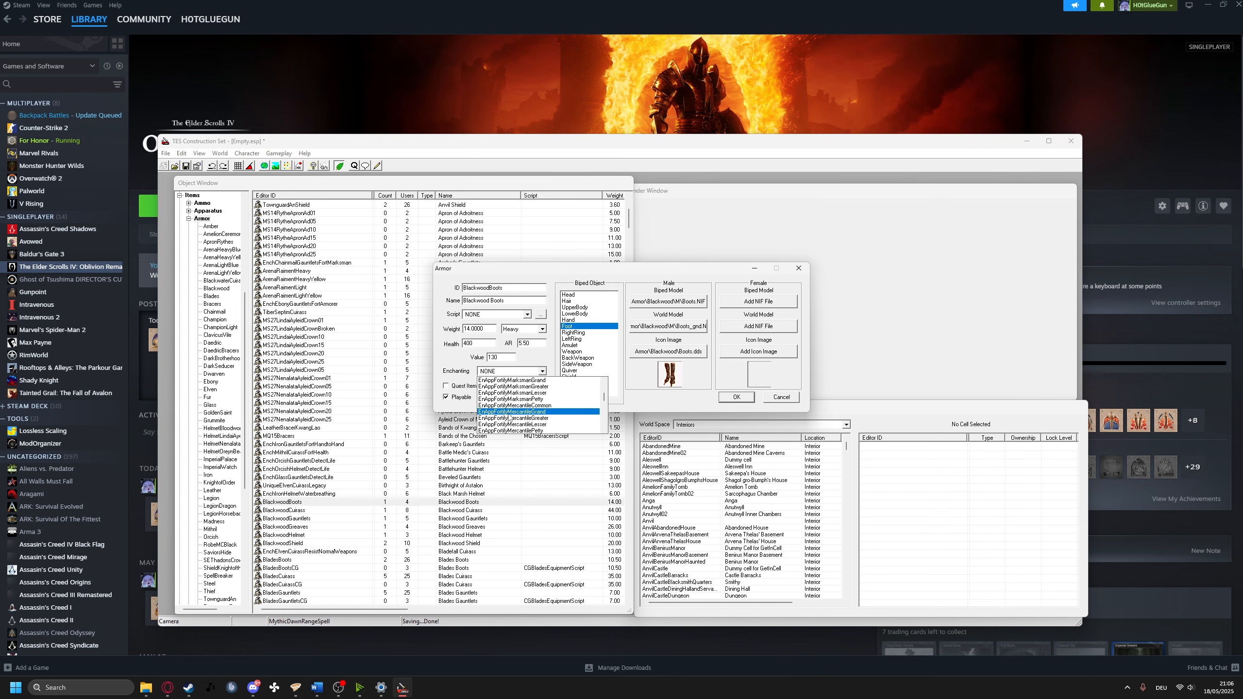
scroll(512, 417, down, 5)
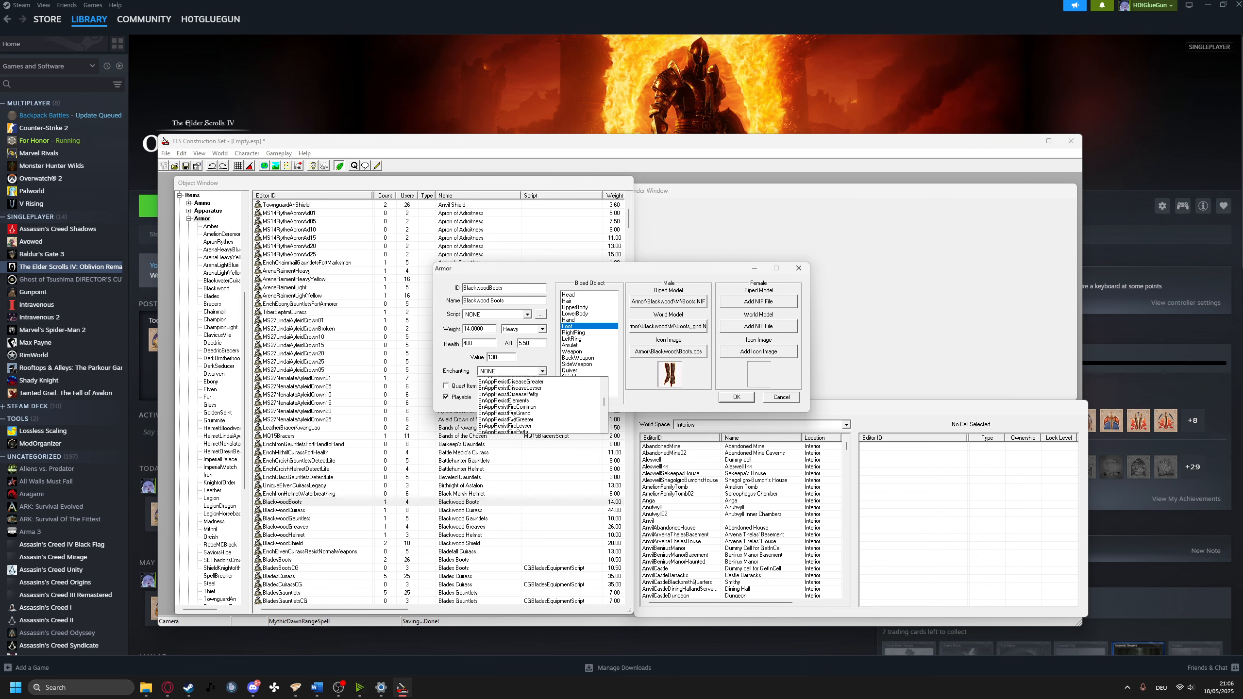
drag(605, 403, 606, 406)
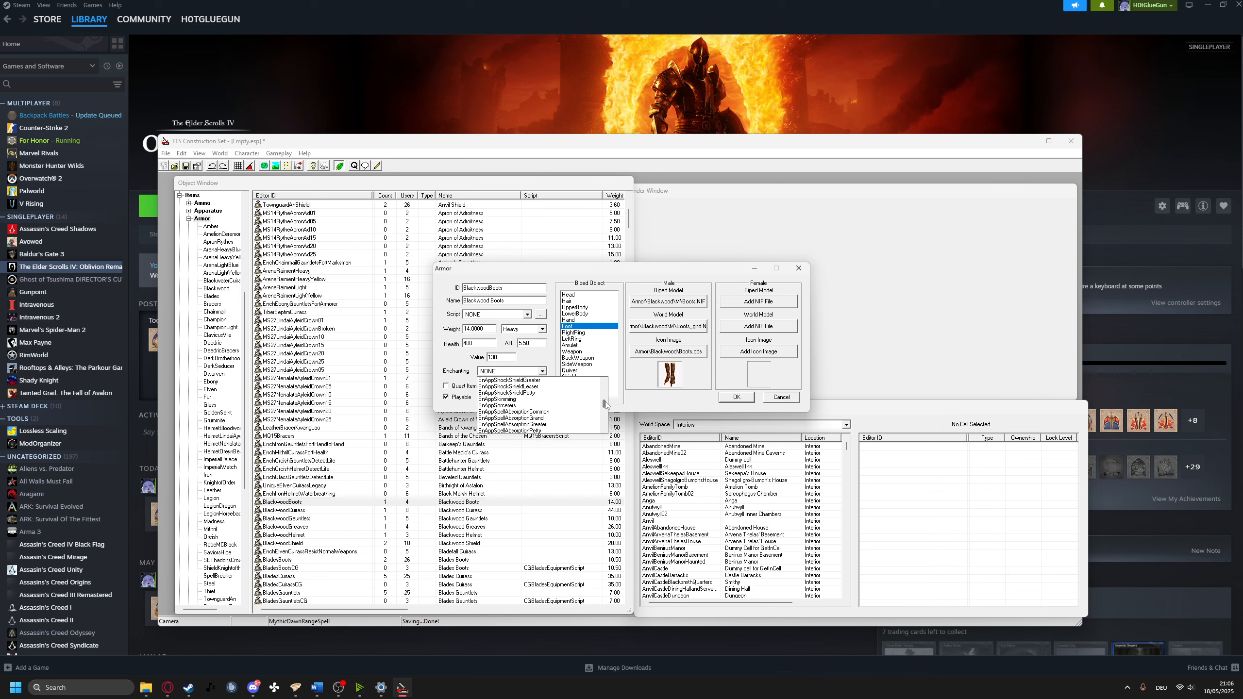
drag(605, 403, 605, 397)
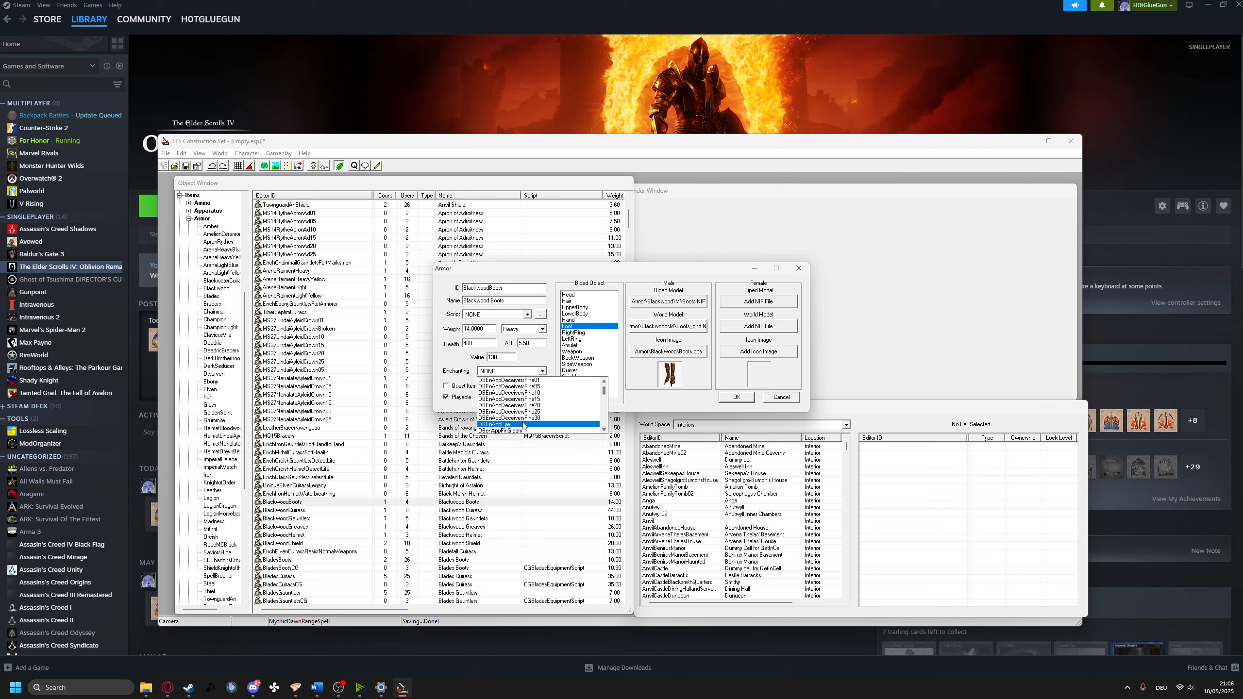
scroll(522, 416, down, 2)
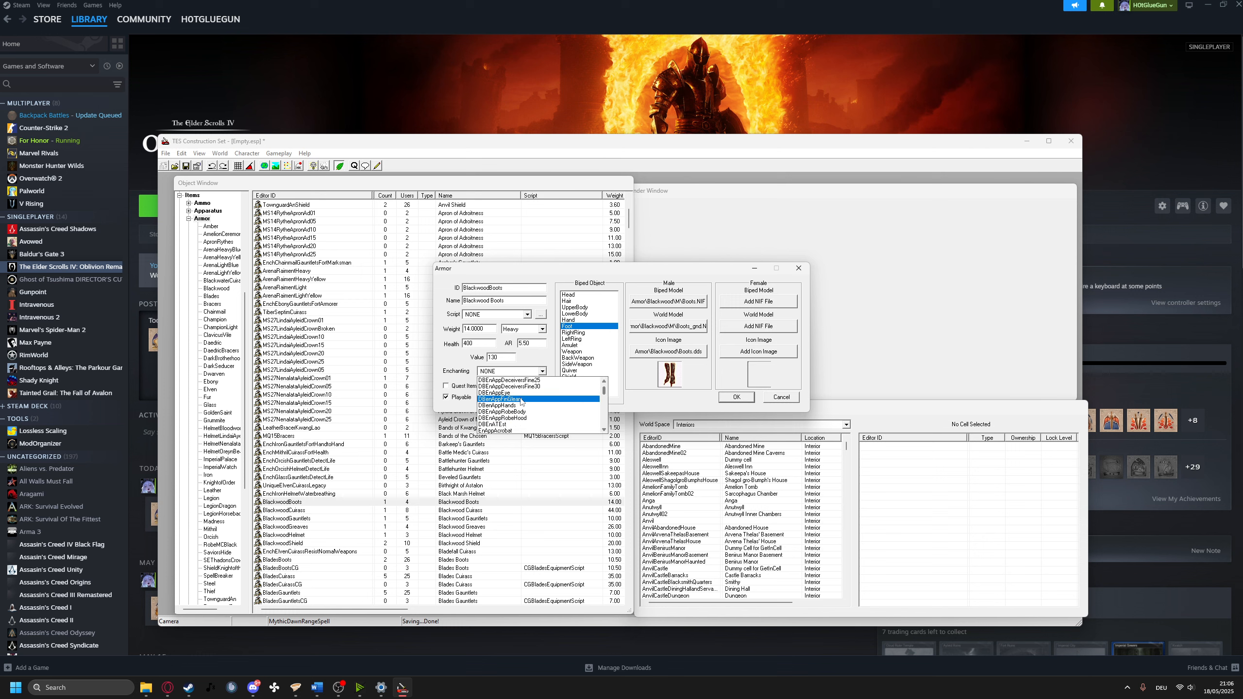
scroll(521, 402, up, 5)
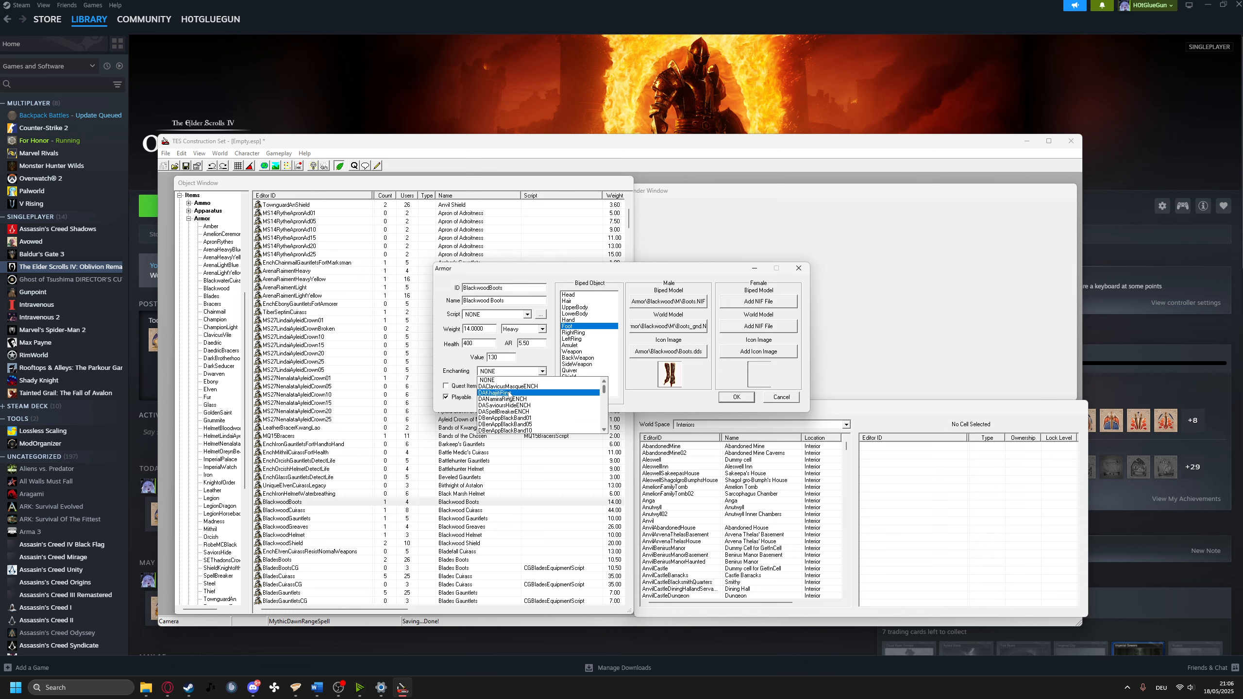
scroll(521, 413, down, 3)
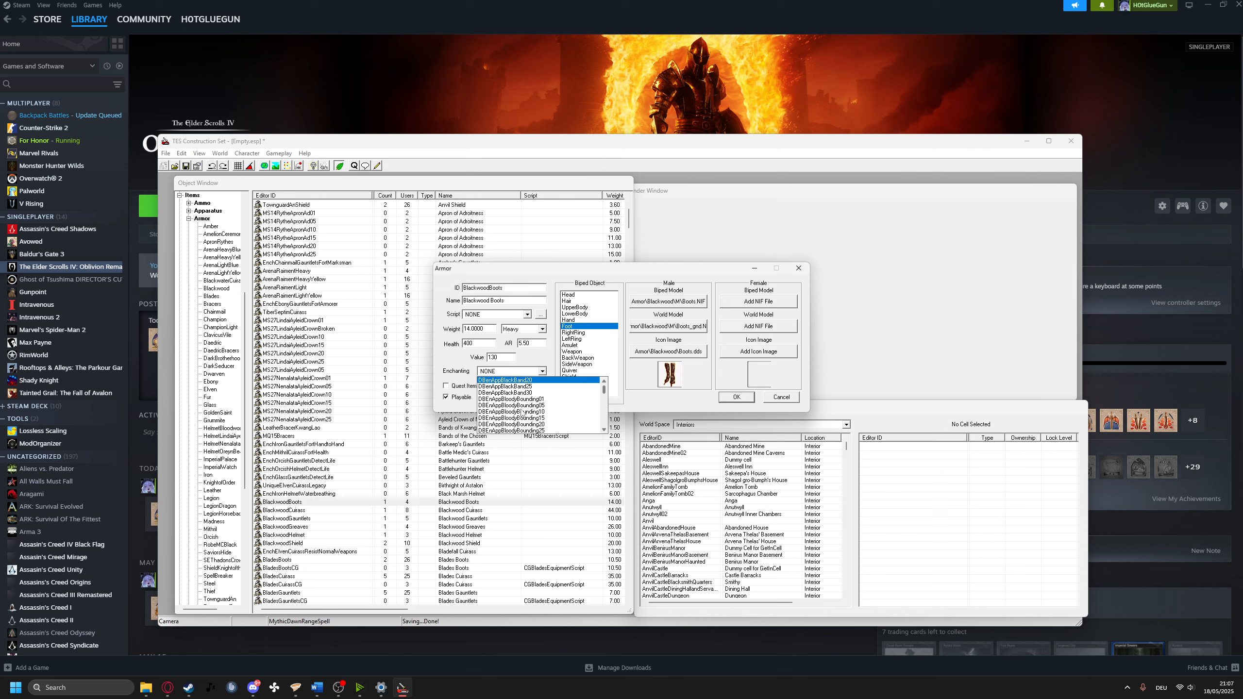
scroll(521, 414, down, 4)
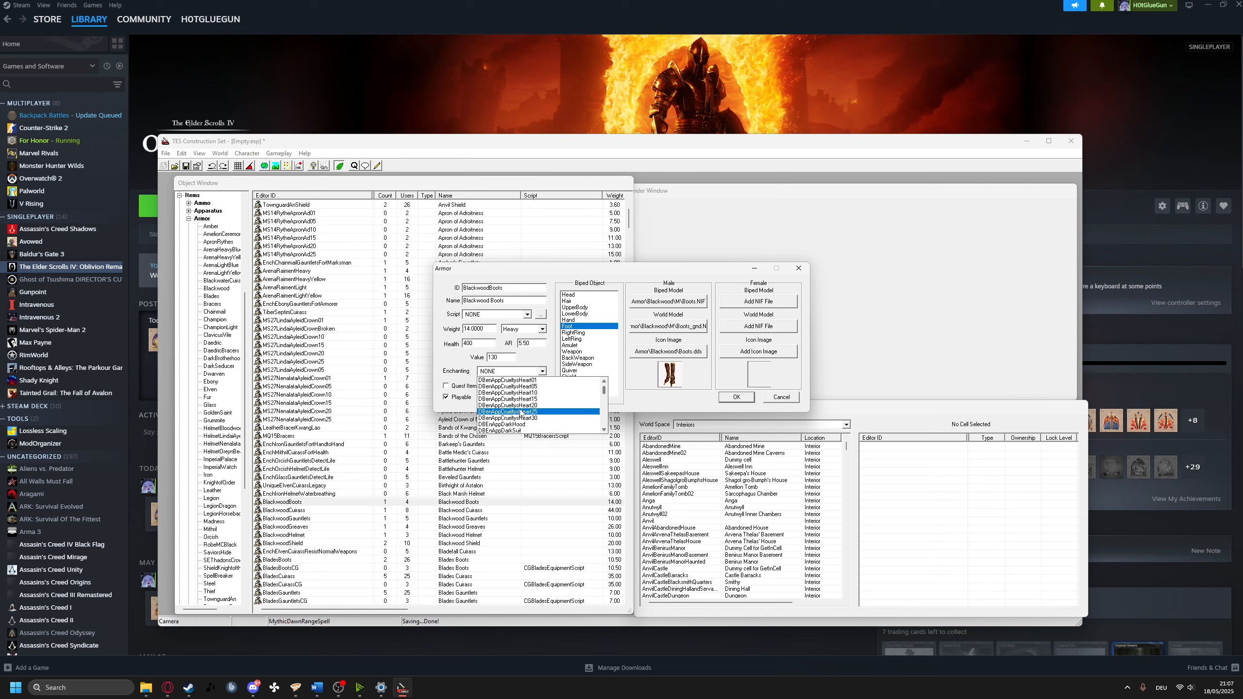
scroll(521, 415, down, 2)
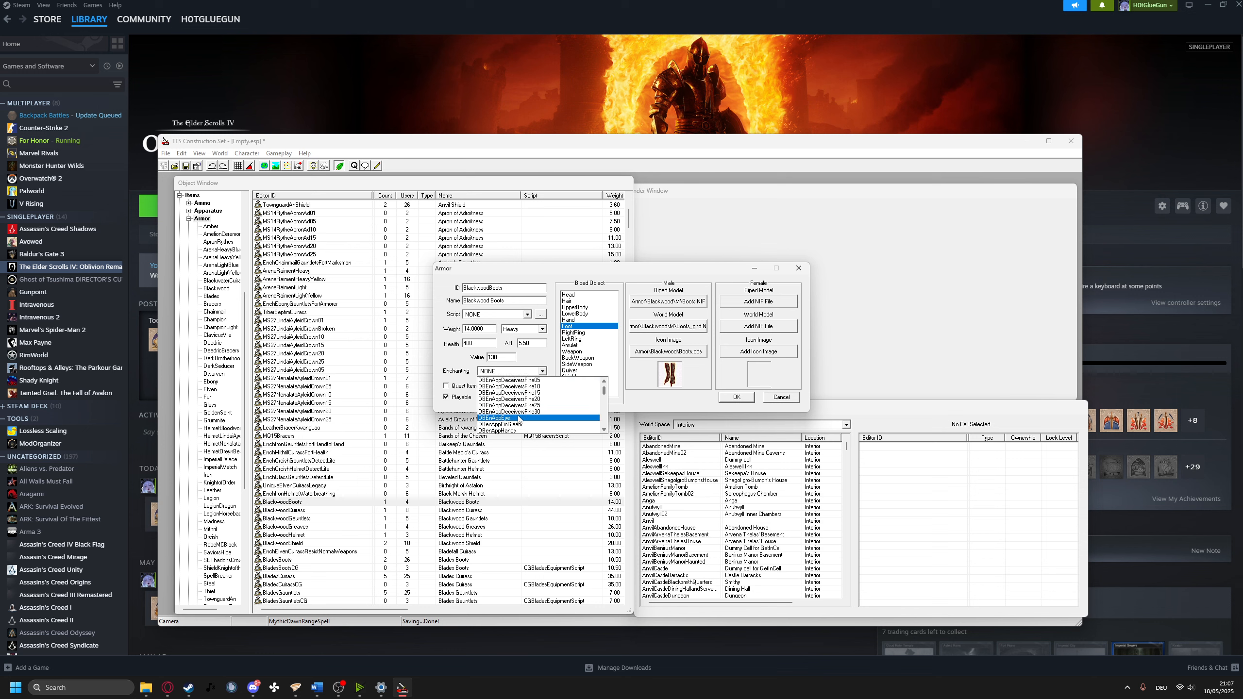
scroll(521, 424, down, 2)
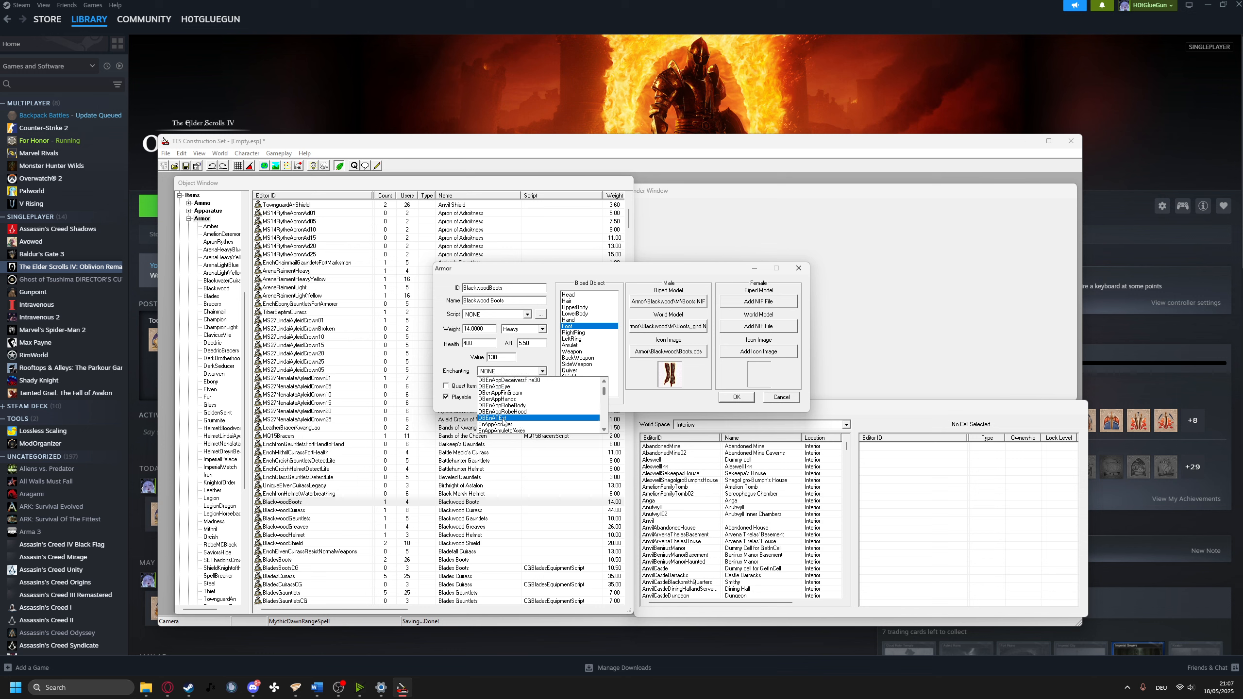
click(539, 417)
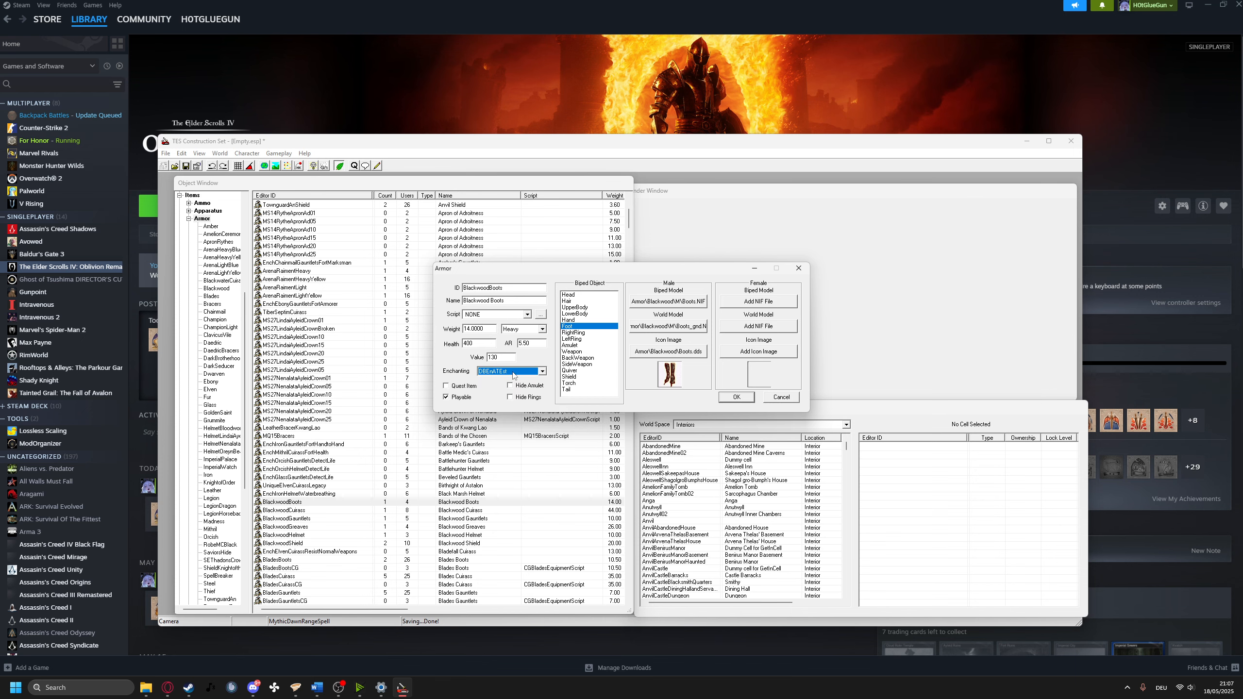
click(736, 396)
click(166, 153)
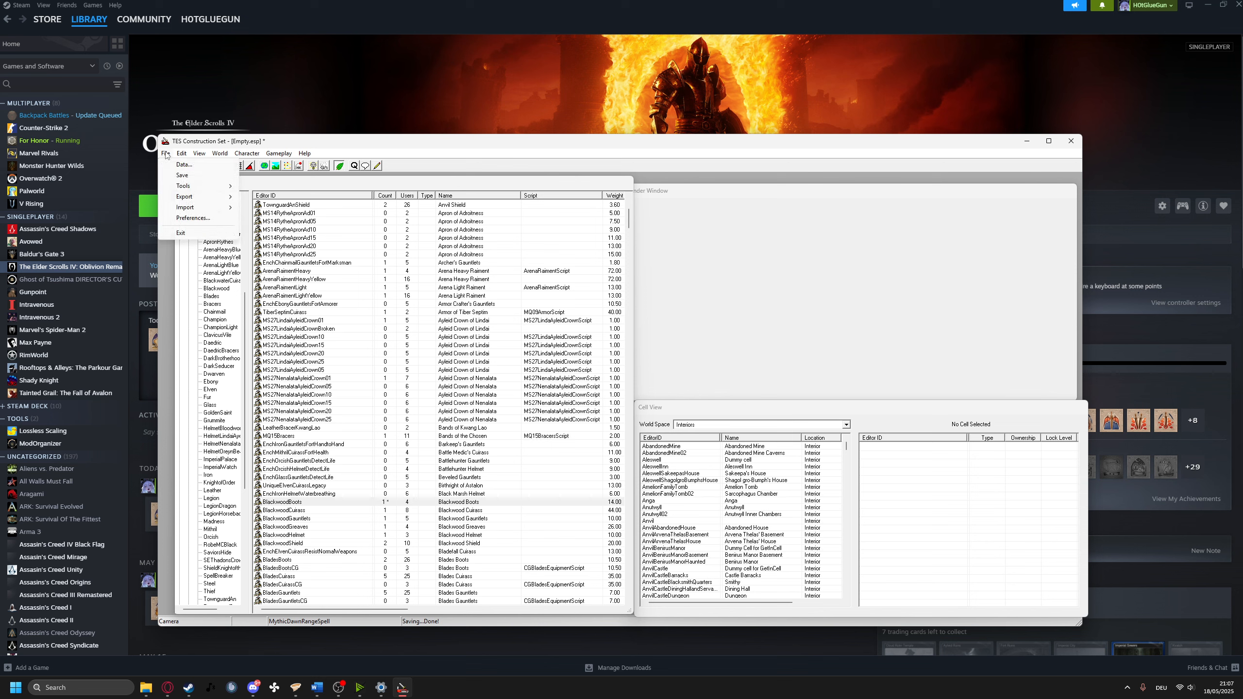
click(181, 176)
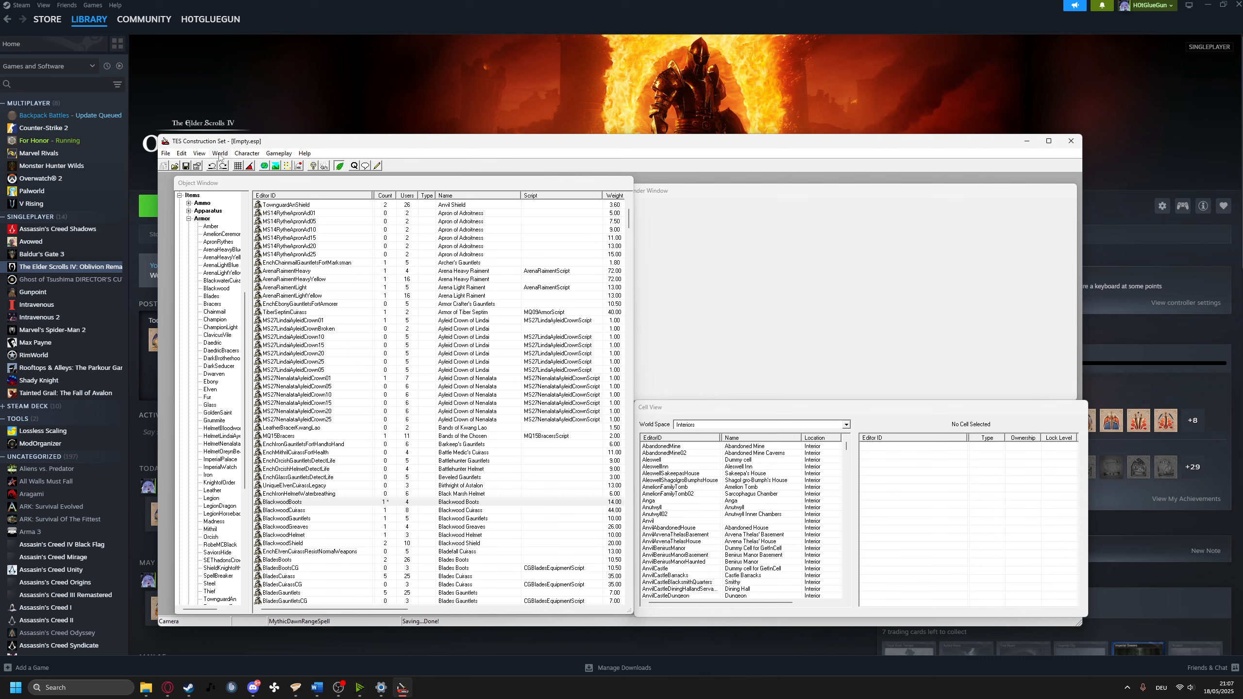
Open the race editor, examine the Breton race's general, text and reaction data, and close the editor
click(245, 154)
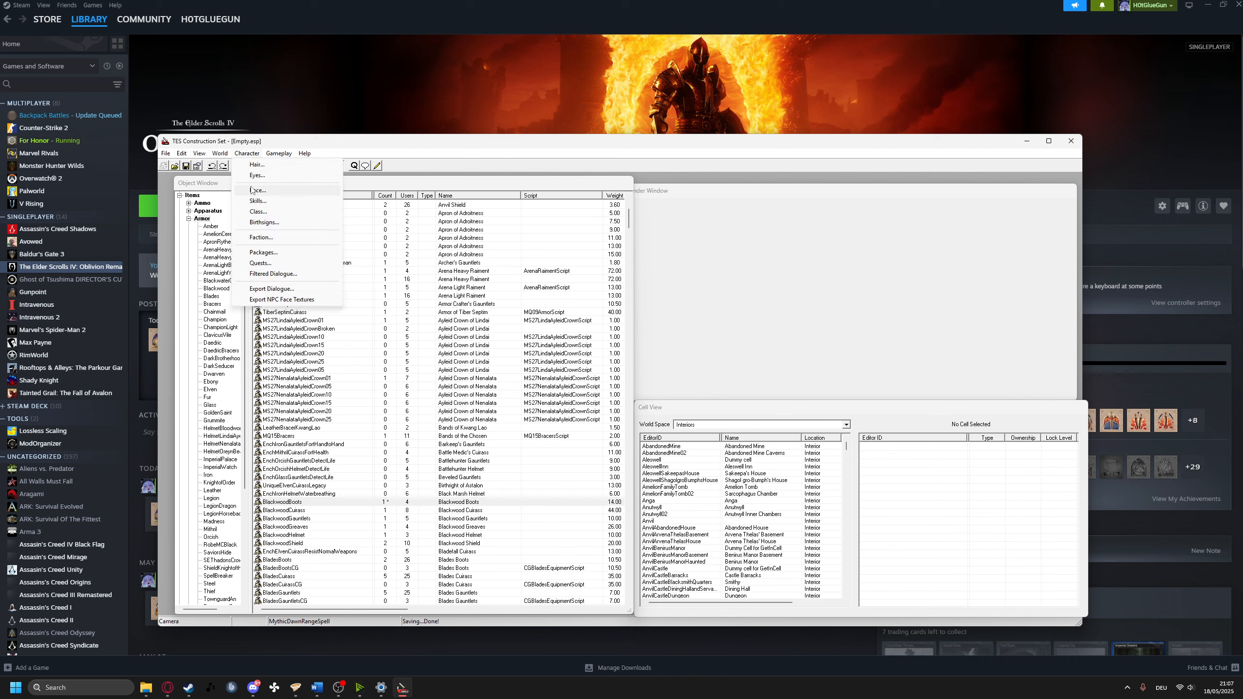
click(256, 190)
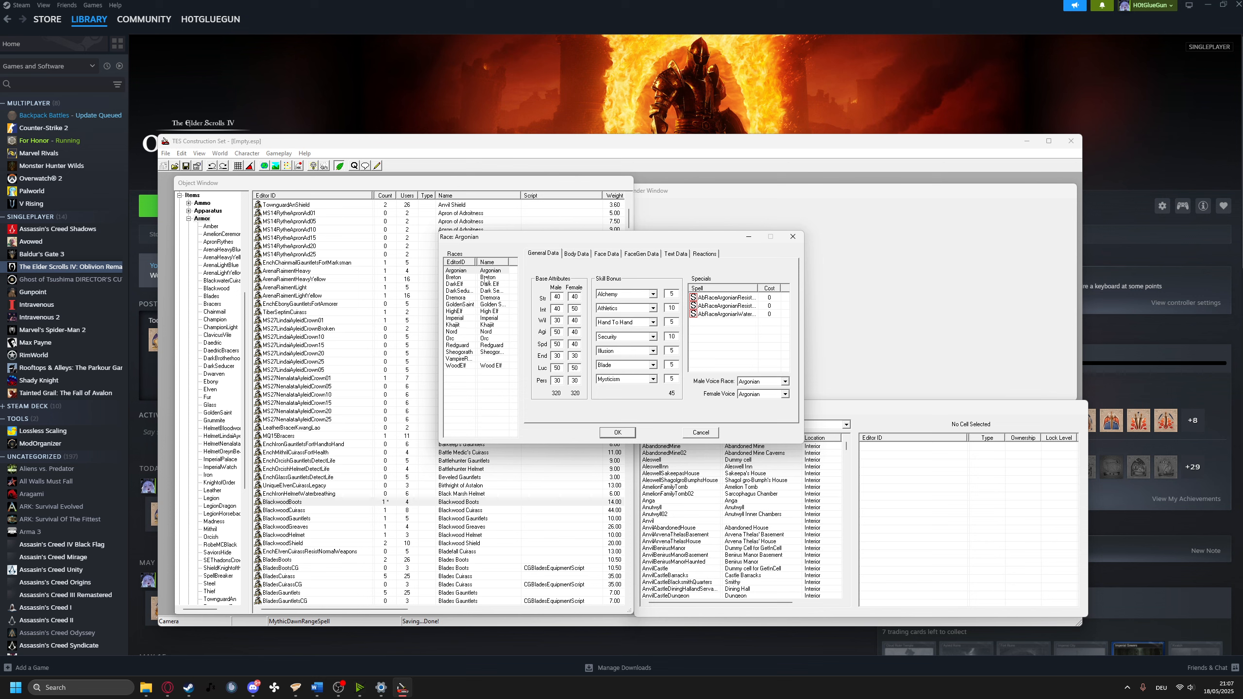
click(485, 278)
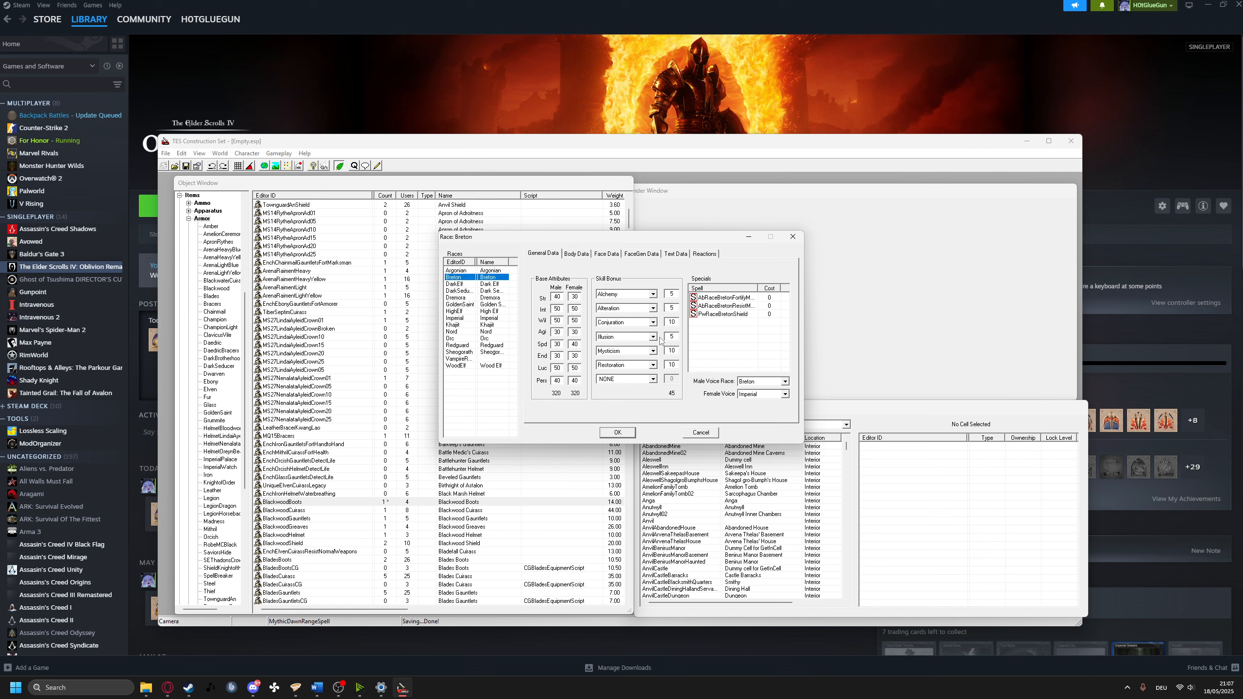
click(720, 343)
click(630, 254)
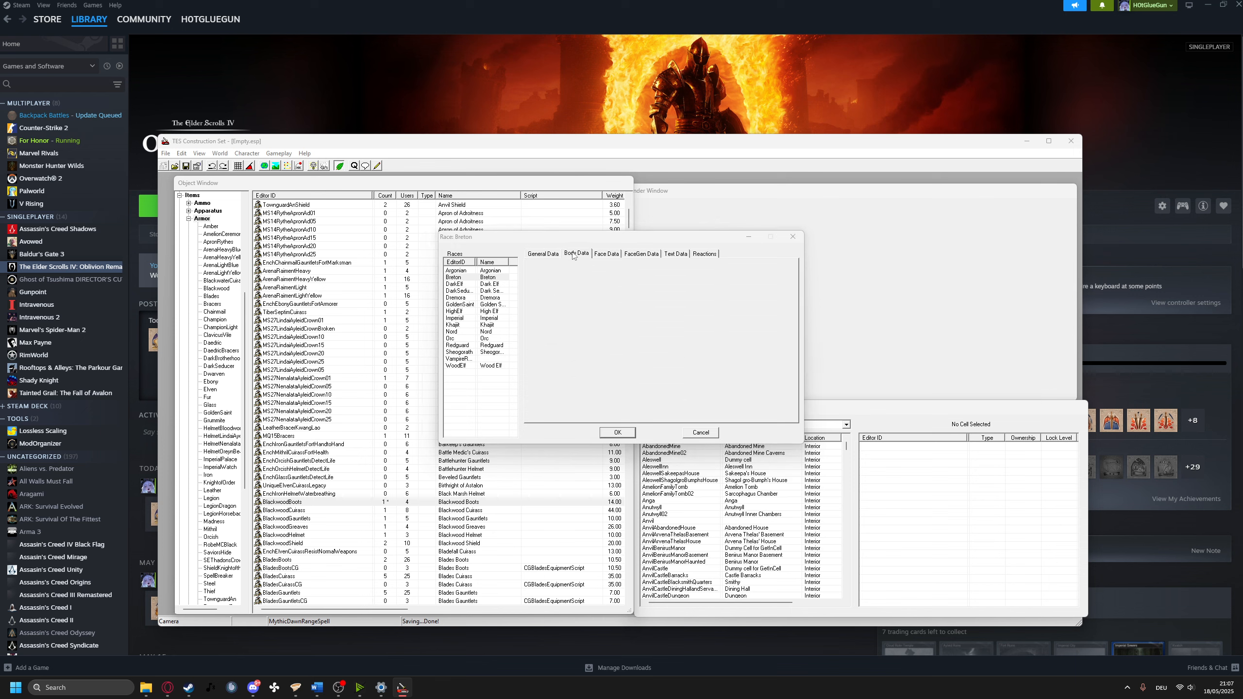
click(674, 255)
click(704, 253)
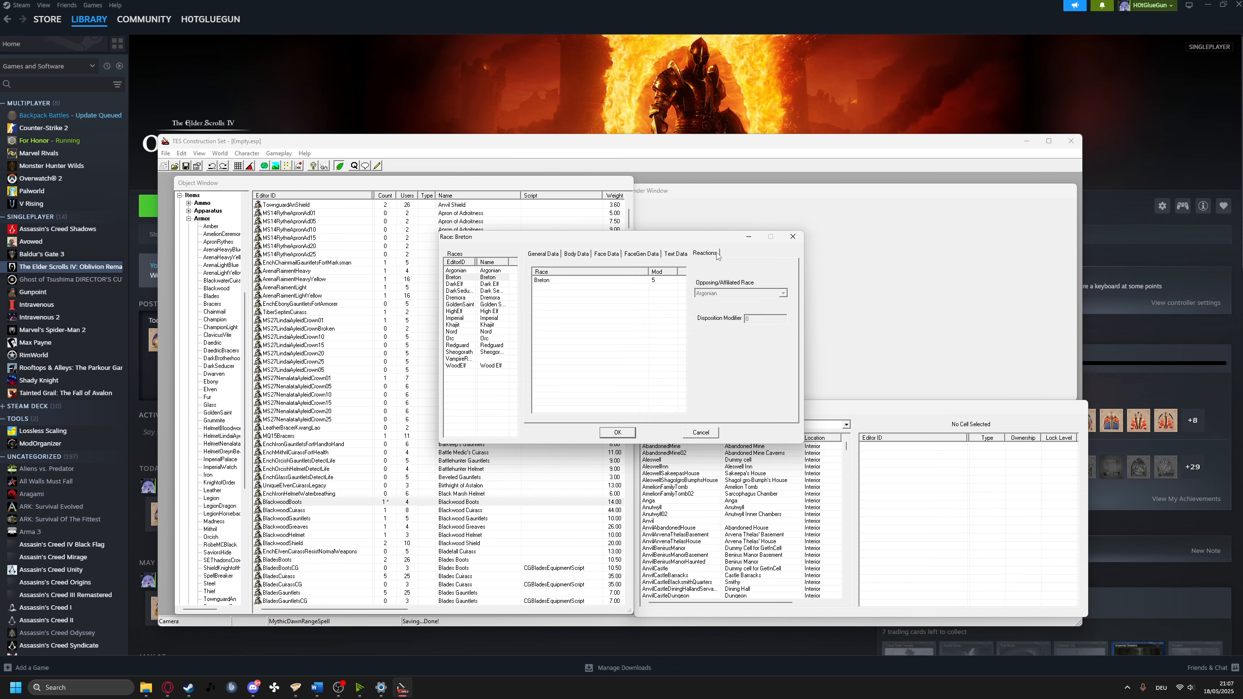
click(793, 237)
Open the quest editor to view the Arena quest's data, and close it
click(278, 154)
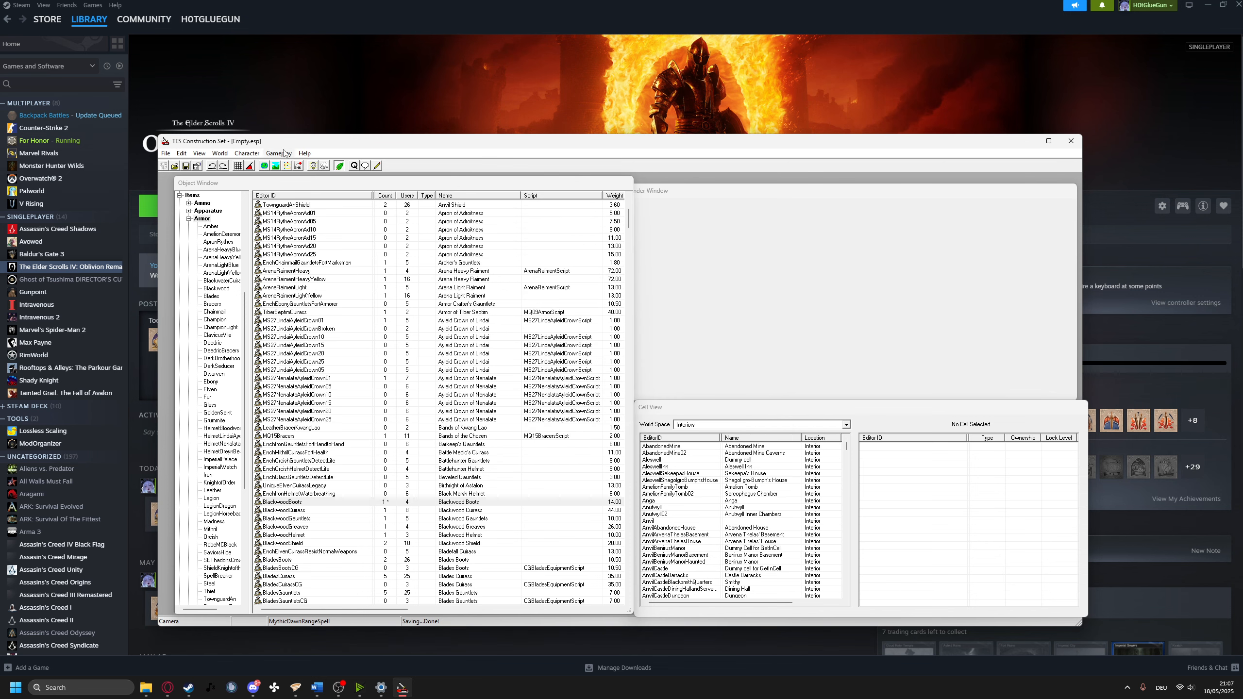
mouse_move(247, 154)
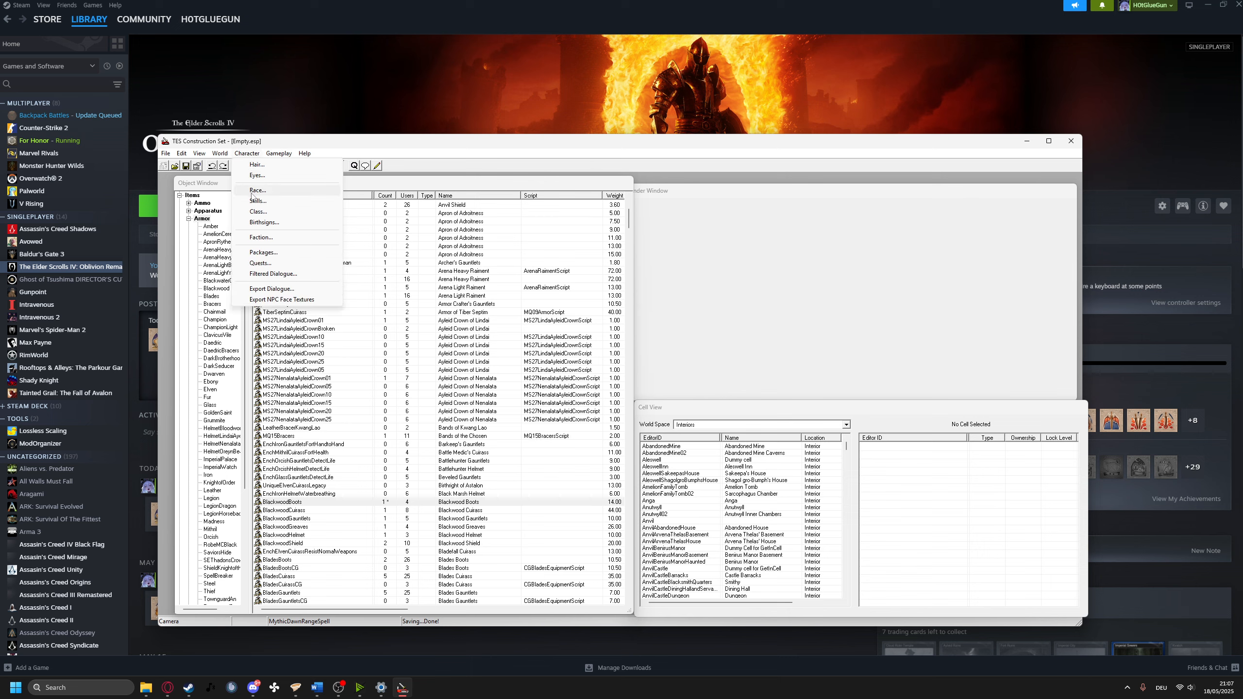
click(259, 263)
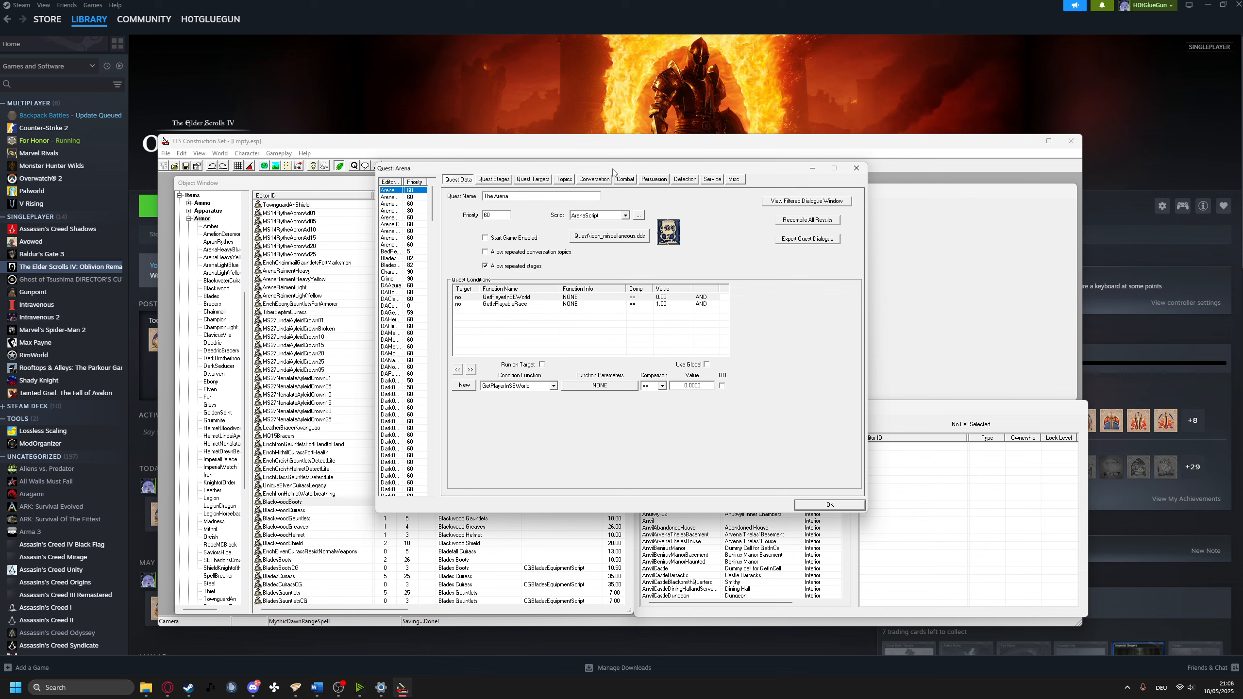
click(854, 169)
Open the script editor
click(246, 154)
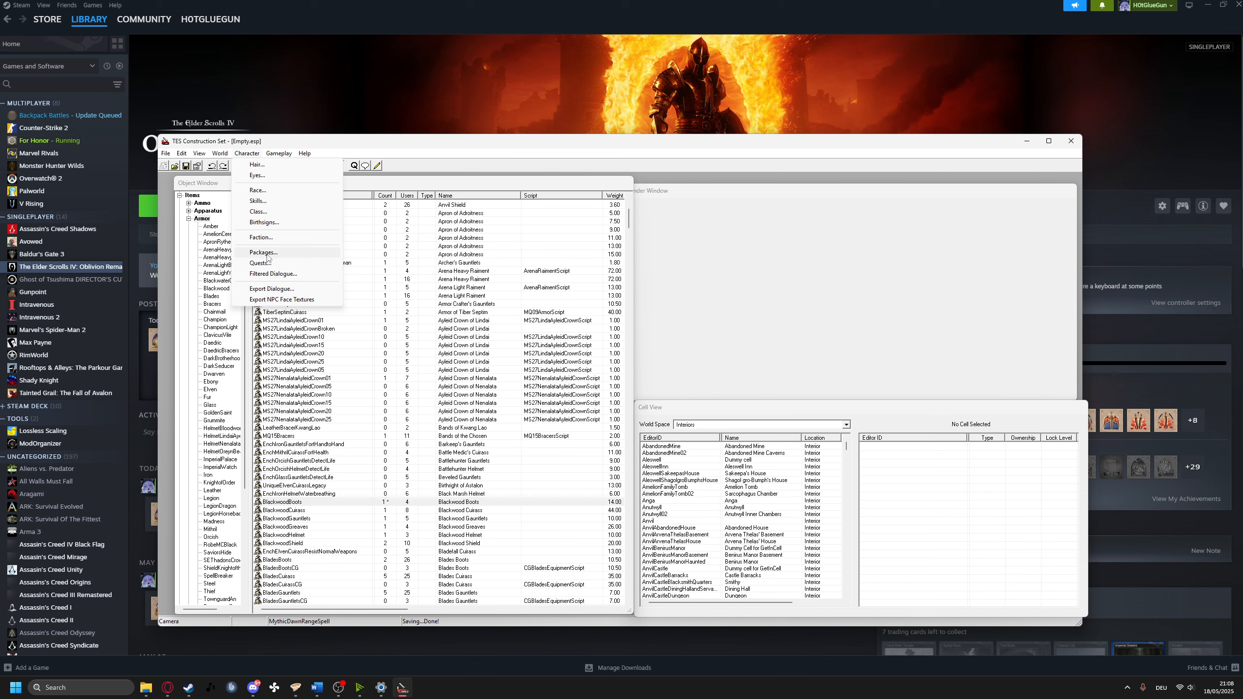
mouse_move(274, 161)
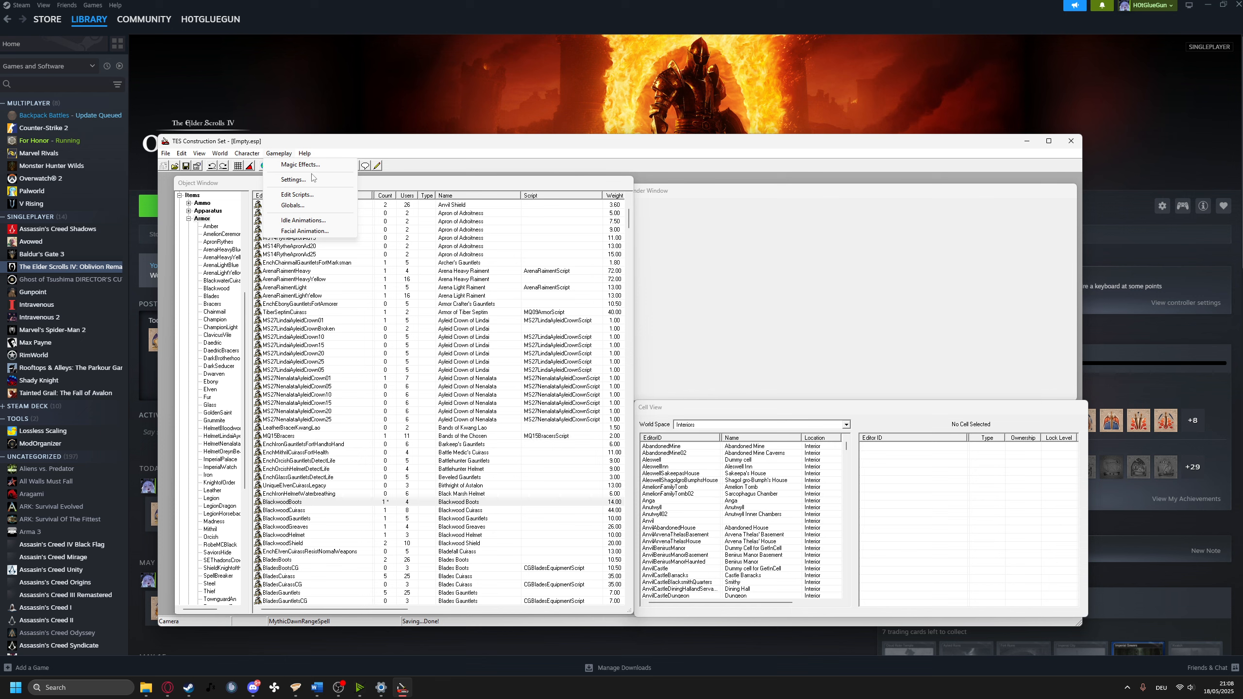
click(297, 195)
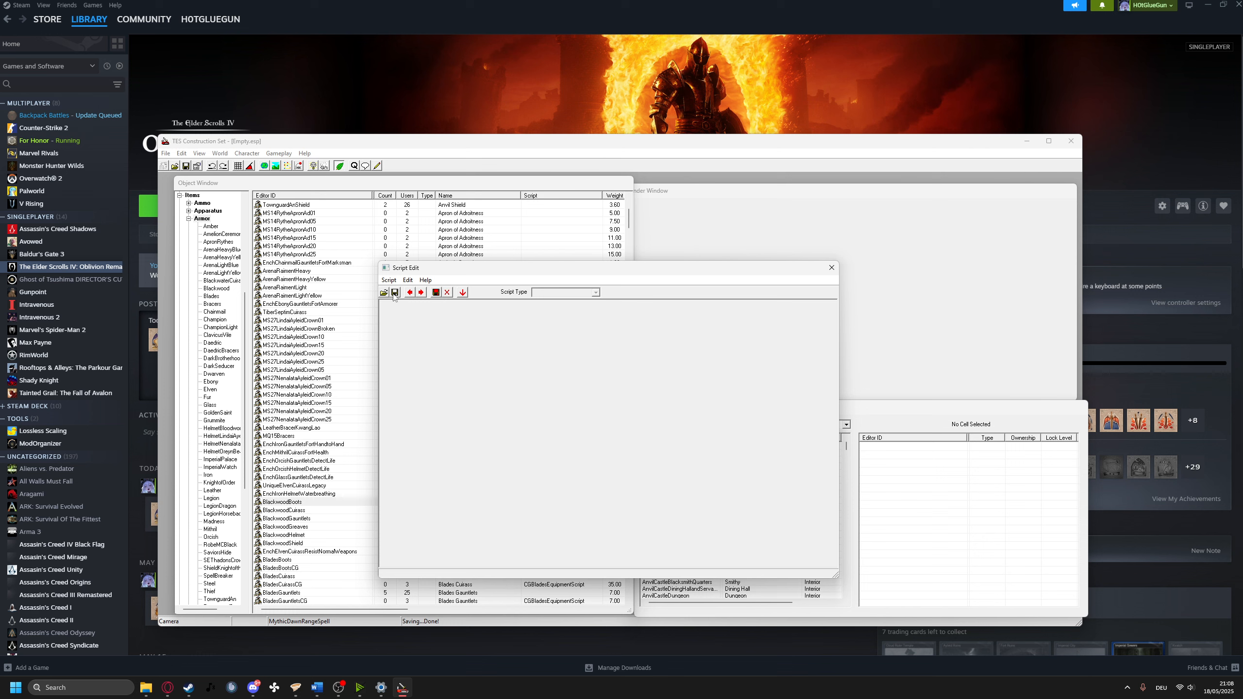
Try to create a new script in the script editor
click(388, 280)
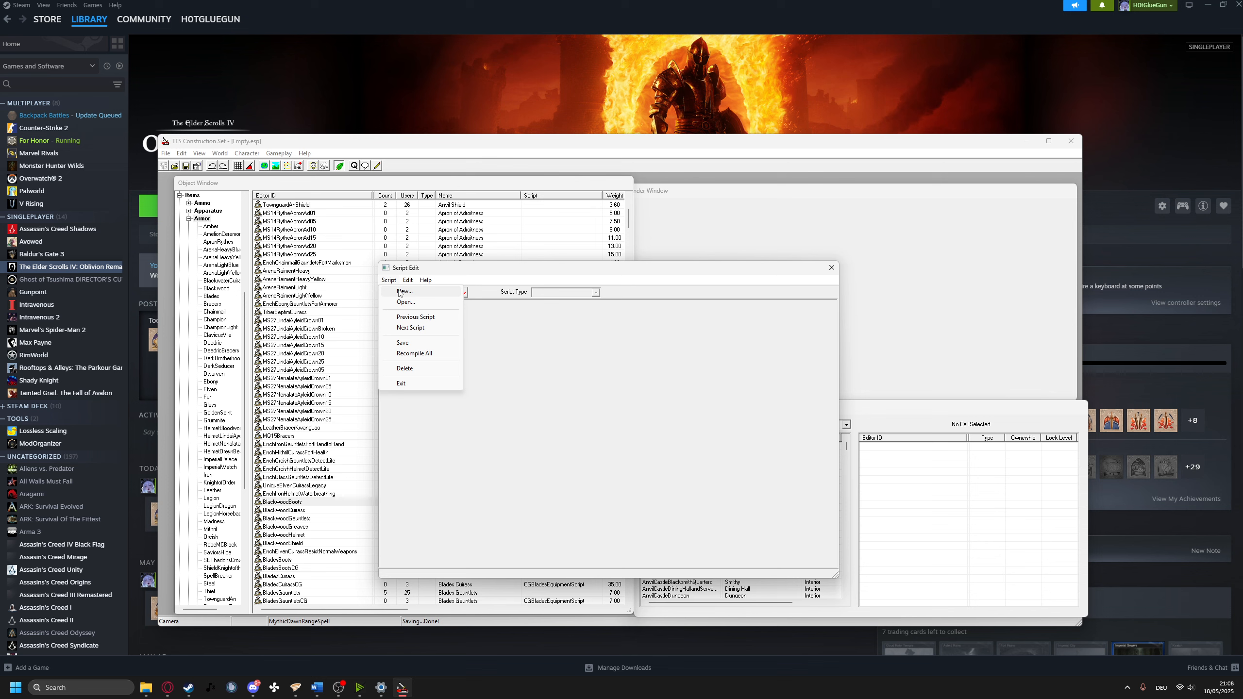
click(400, 291)
click(390, 281)
click(402, 292)
click(390, 281)
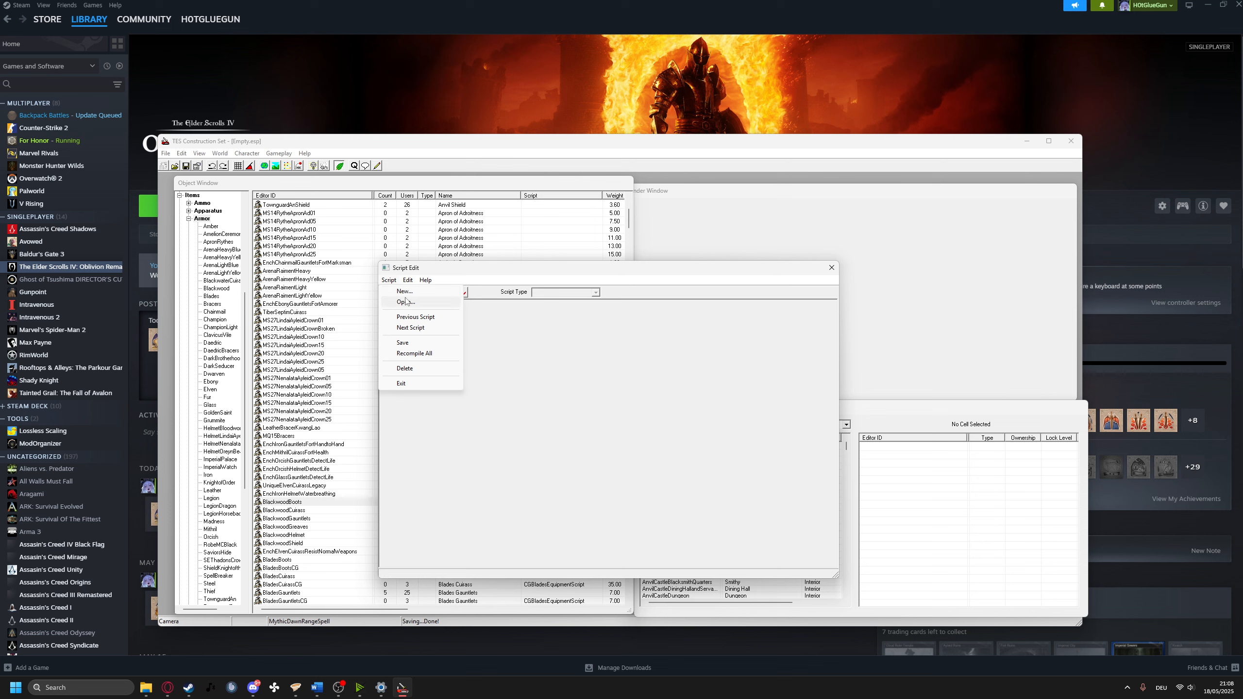
click(405, 294)
Find VampireScript in the list of existing scripts and open it in the script editor
click(390, 281)
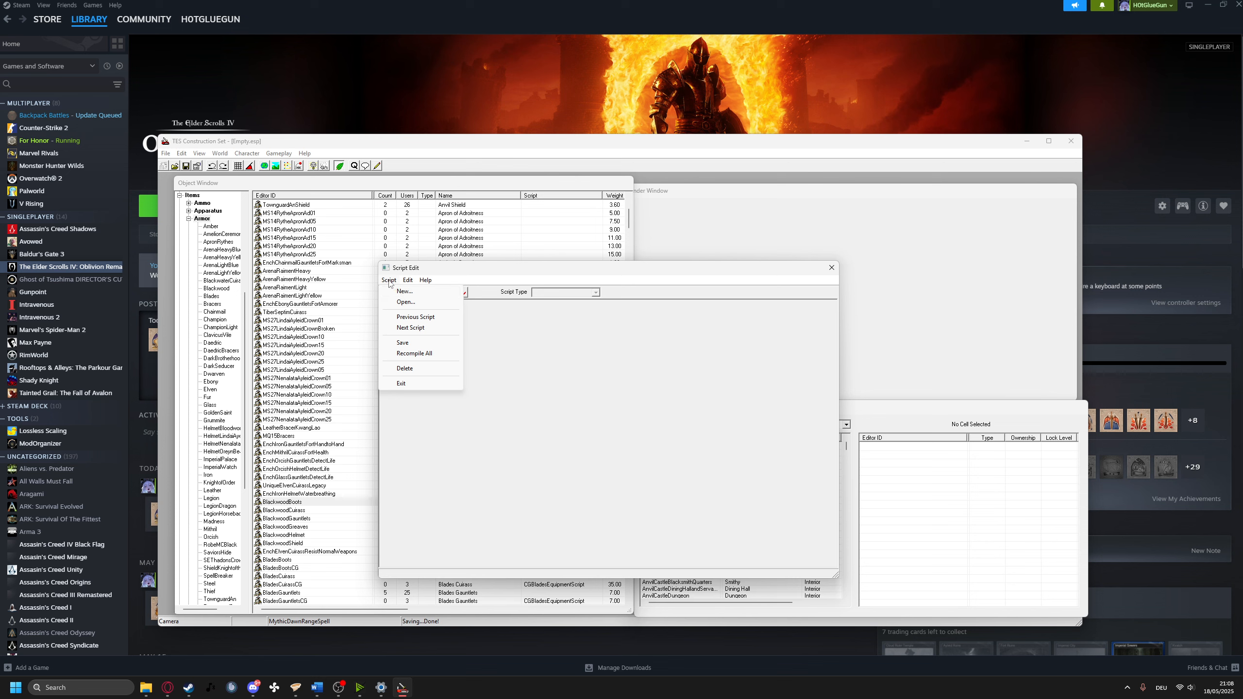
click(406, 302)
drag(475, 375, 845, 377)
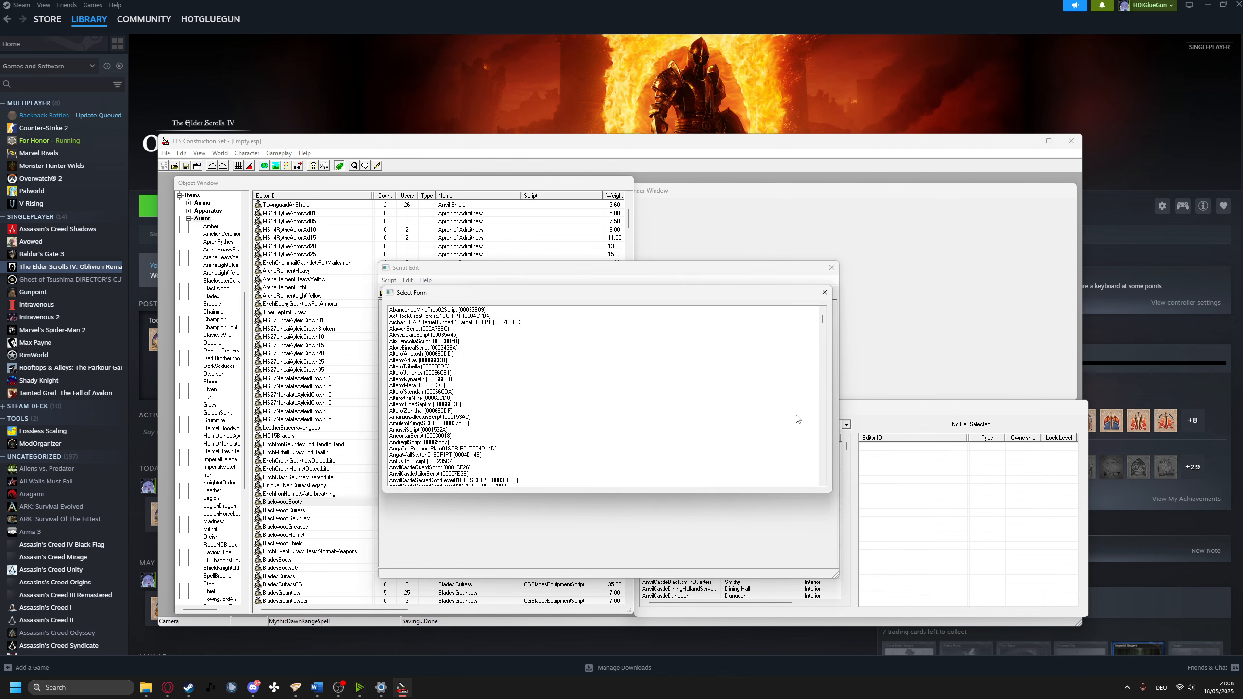
drag(842, 492, 848, 596)
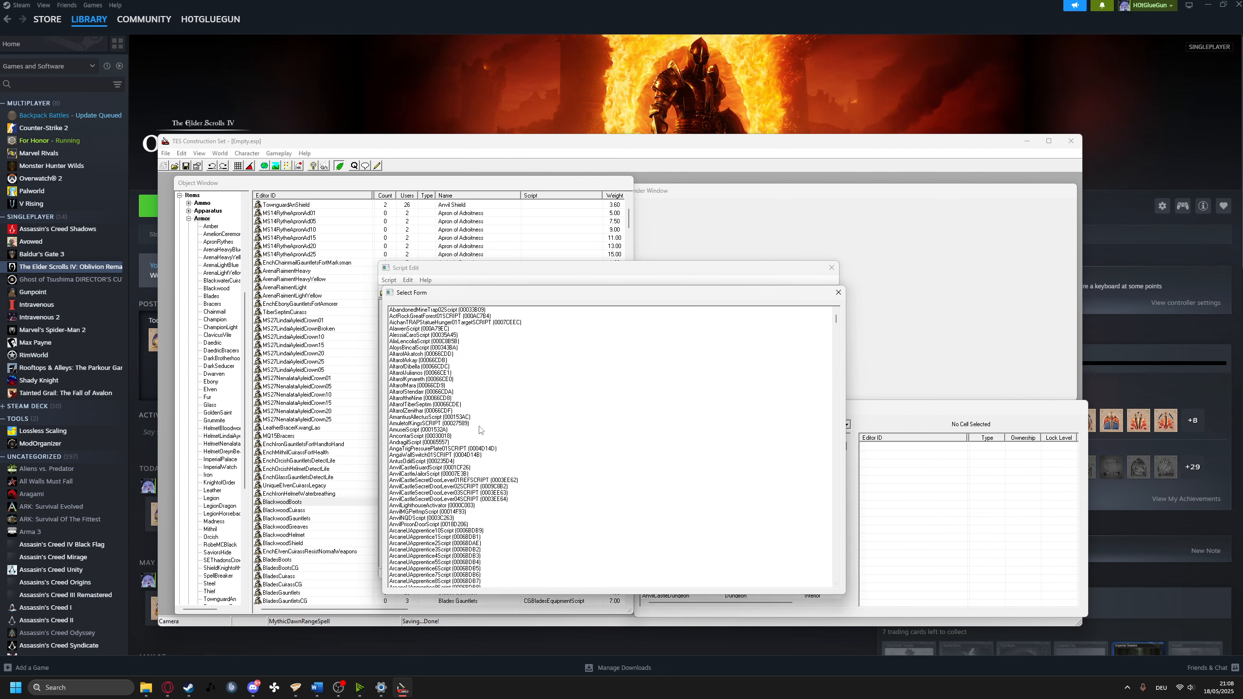
scroll(481, 430, down, 15)
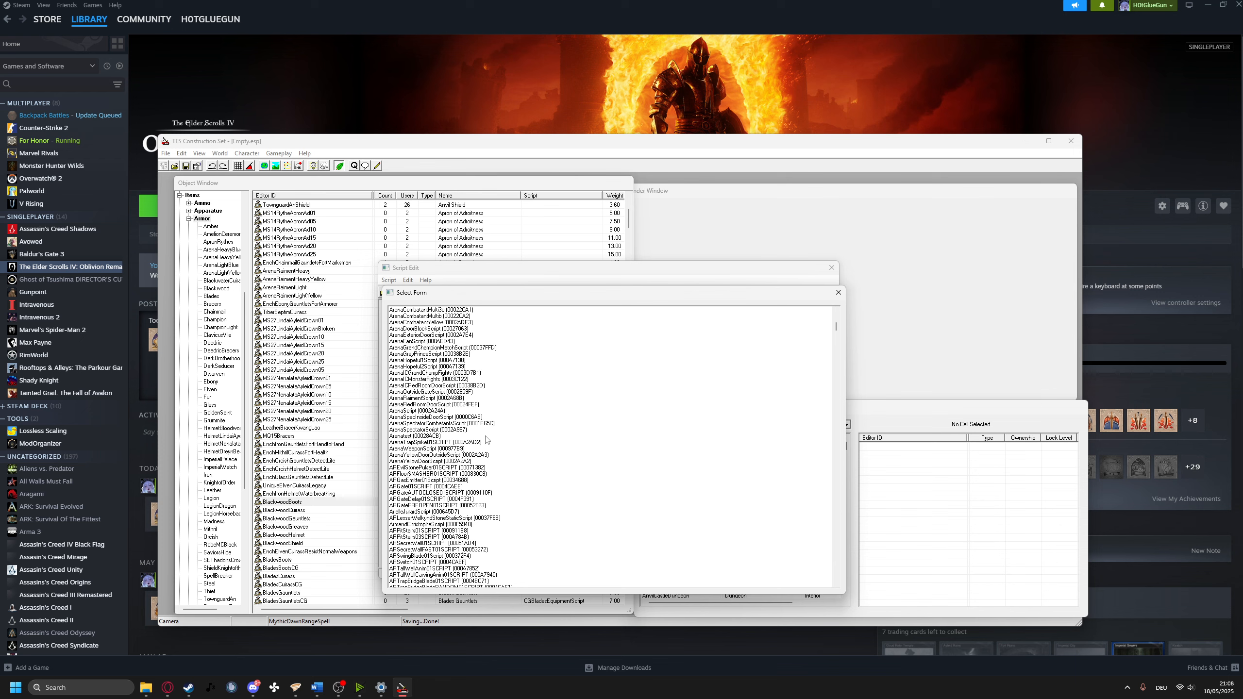
text(vam)
scroll(463, 492, down, 2)
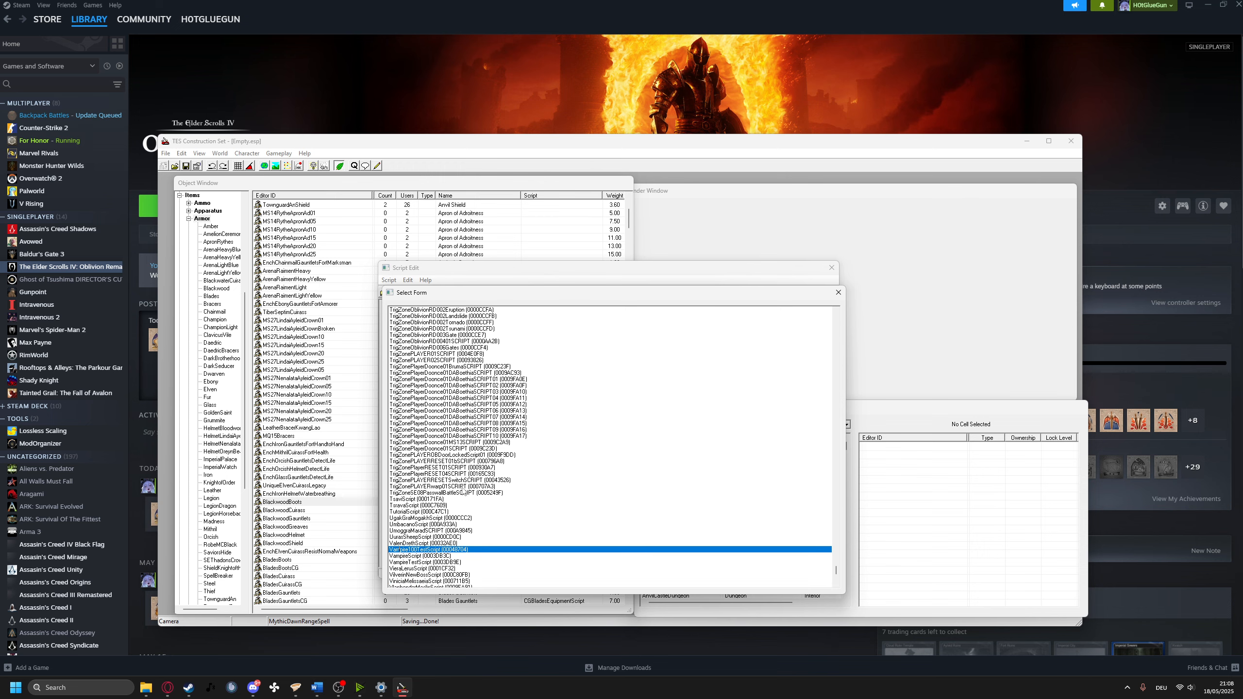
double_click(426, 556)
Read through the VampireScript code, save the script and close the script editor
scroll(492, 464, down, 6)
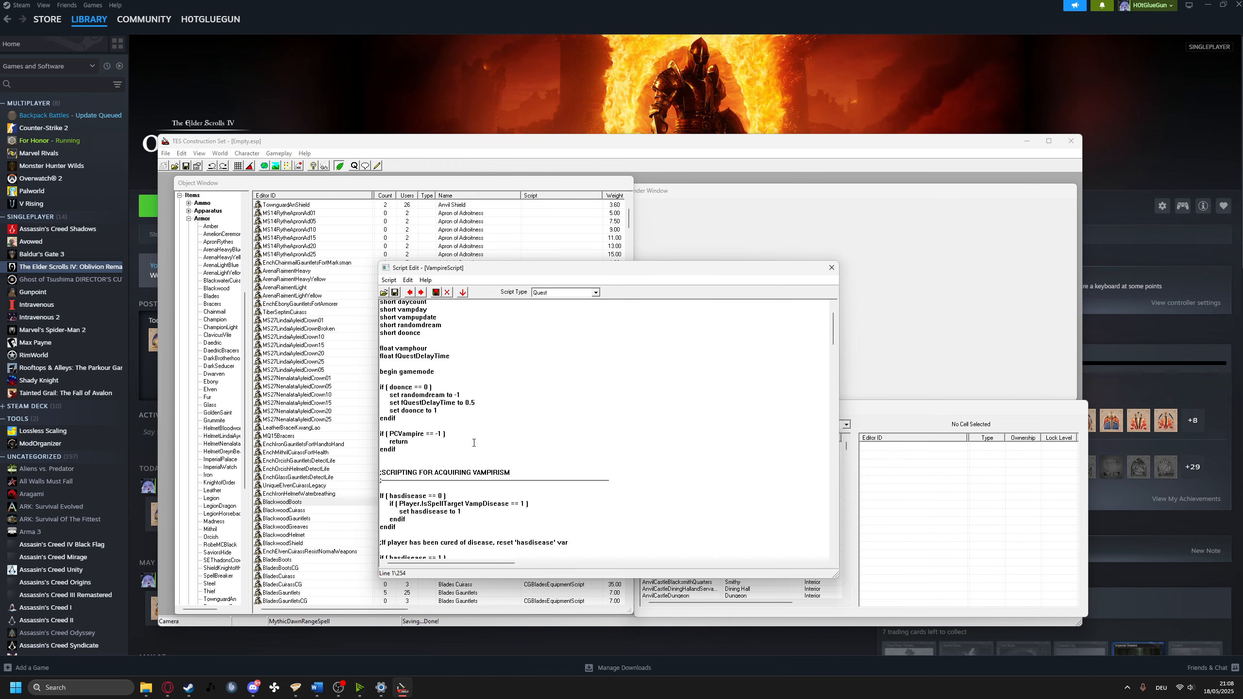
scroll(491, 464, down, 15)
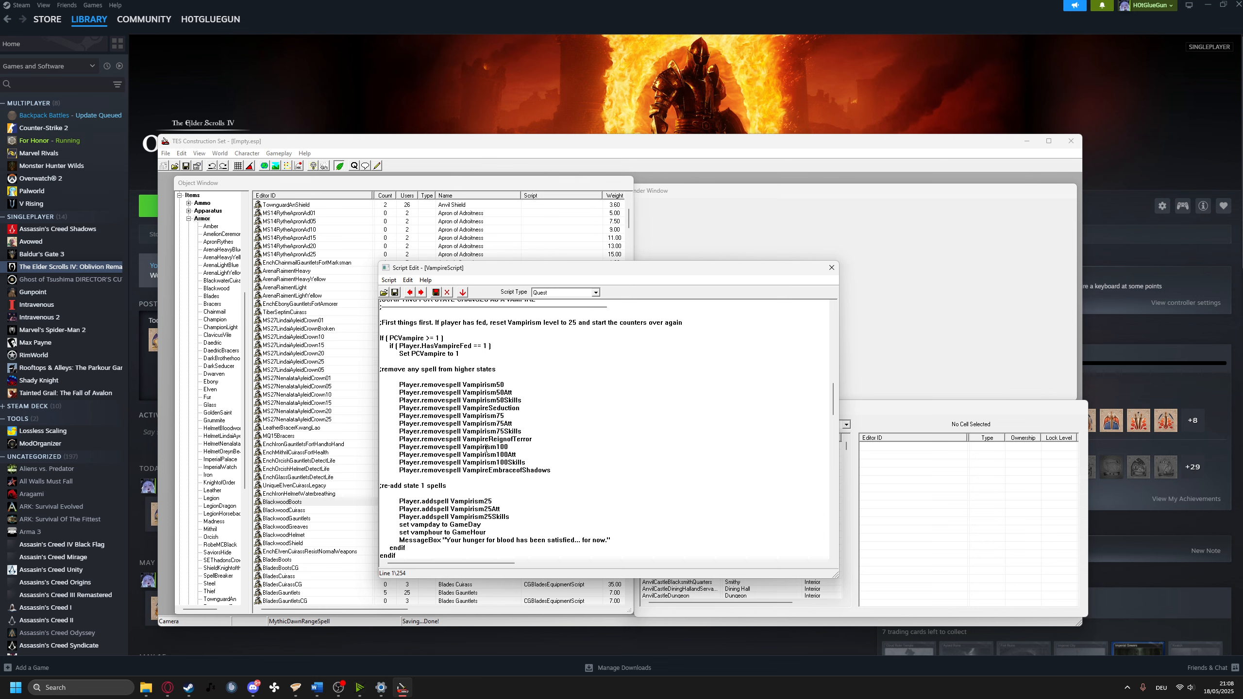
click(399, 281)
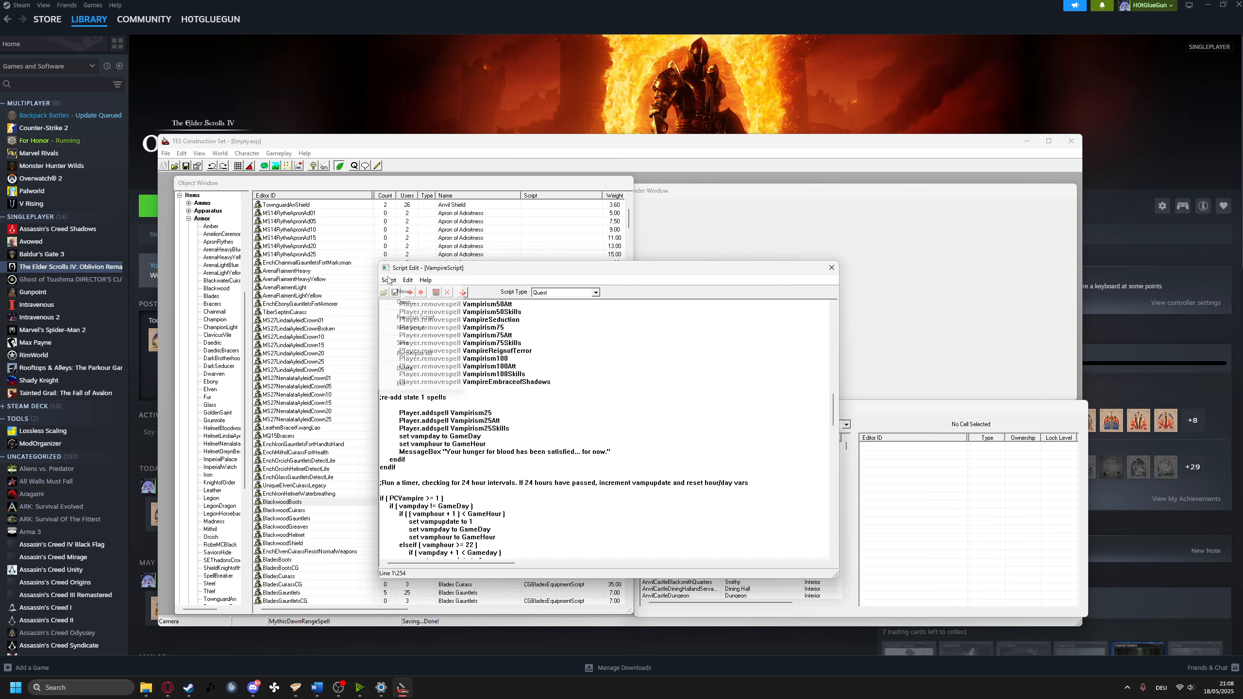
click(416, 342)
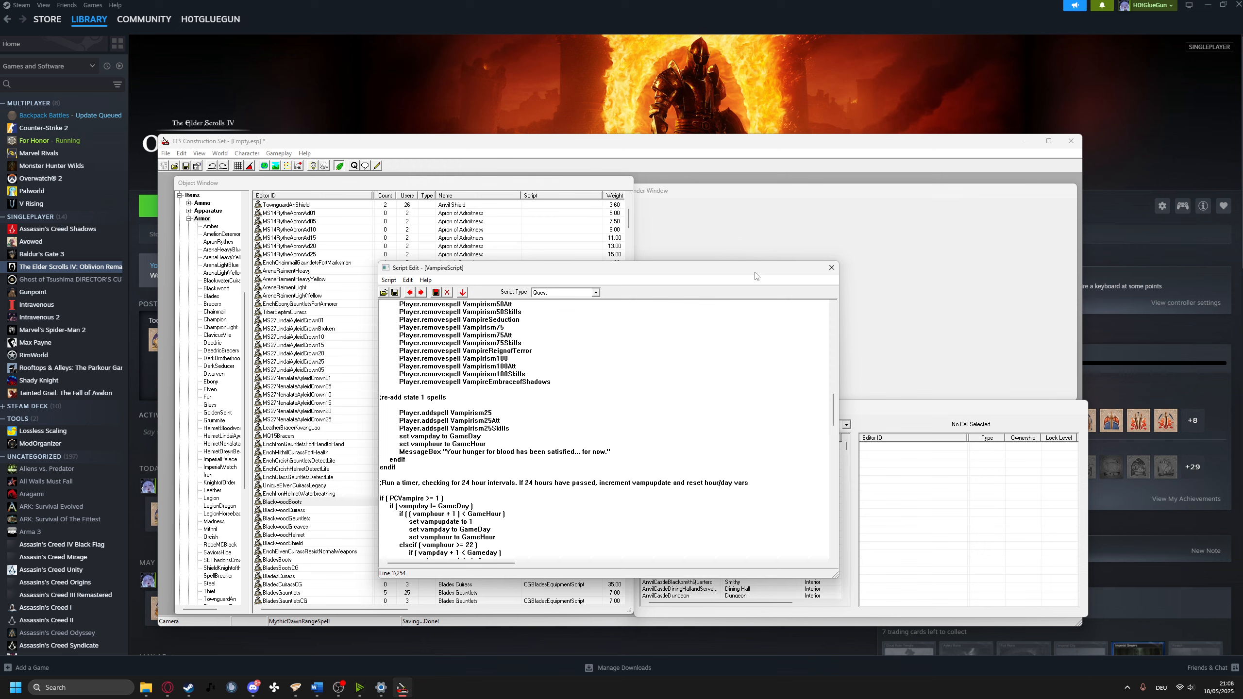
click(831, 268)
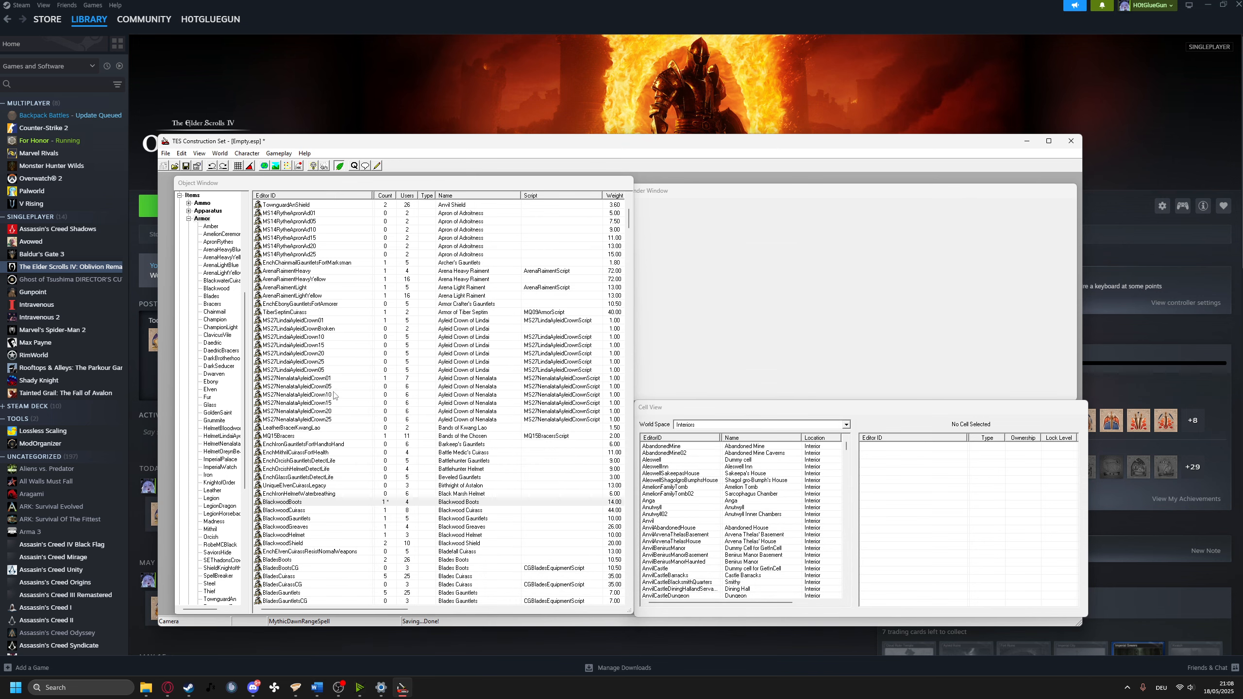
Browse the armor list by name in descending order, and return it to ascending order
scroll(332, 385, up, 8)
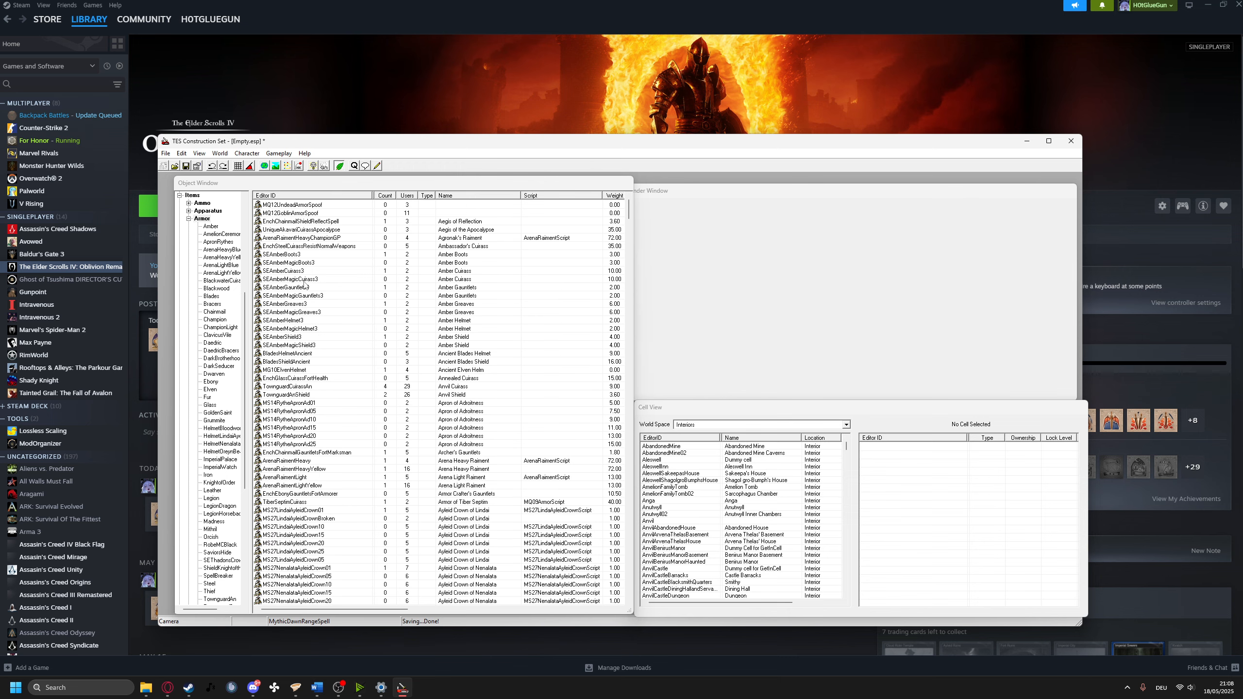
click(449, 196)
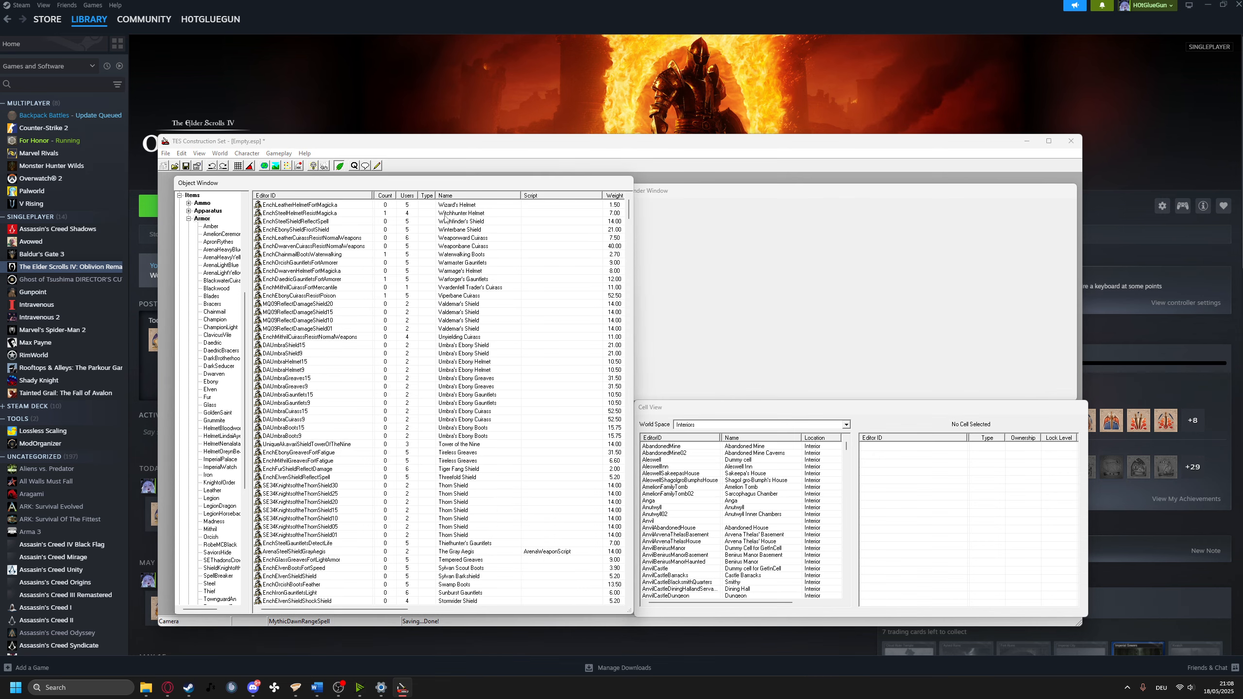
mouse_move(629, 210)
mouse_down()
mouse_move(630, 248)
mouse_move(628, 215)
mouse_up()
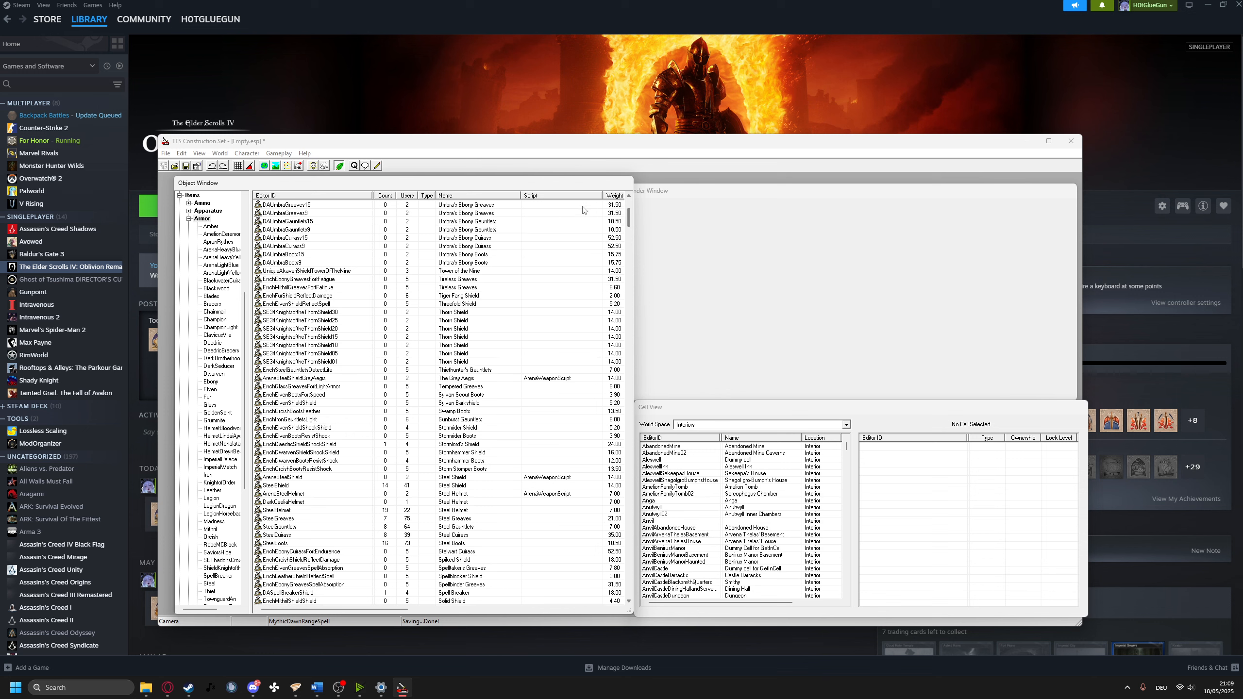
click(461, 195)
scroll(440, 455, up, 7)
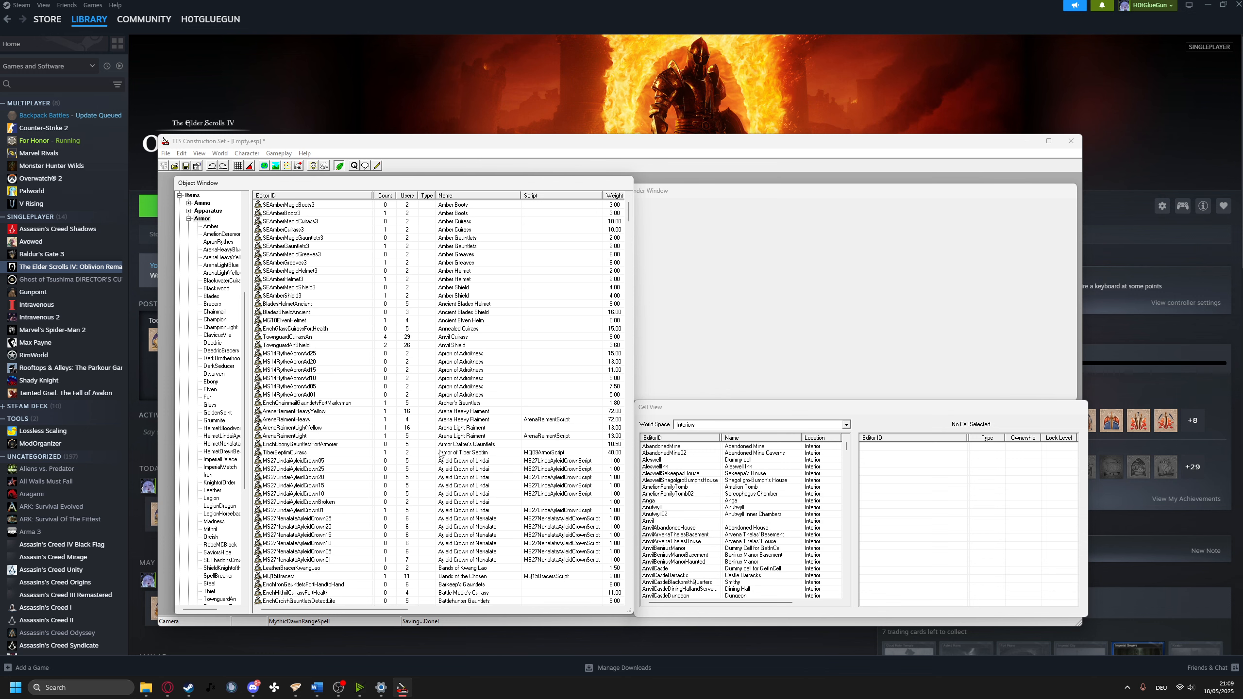
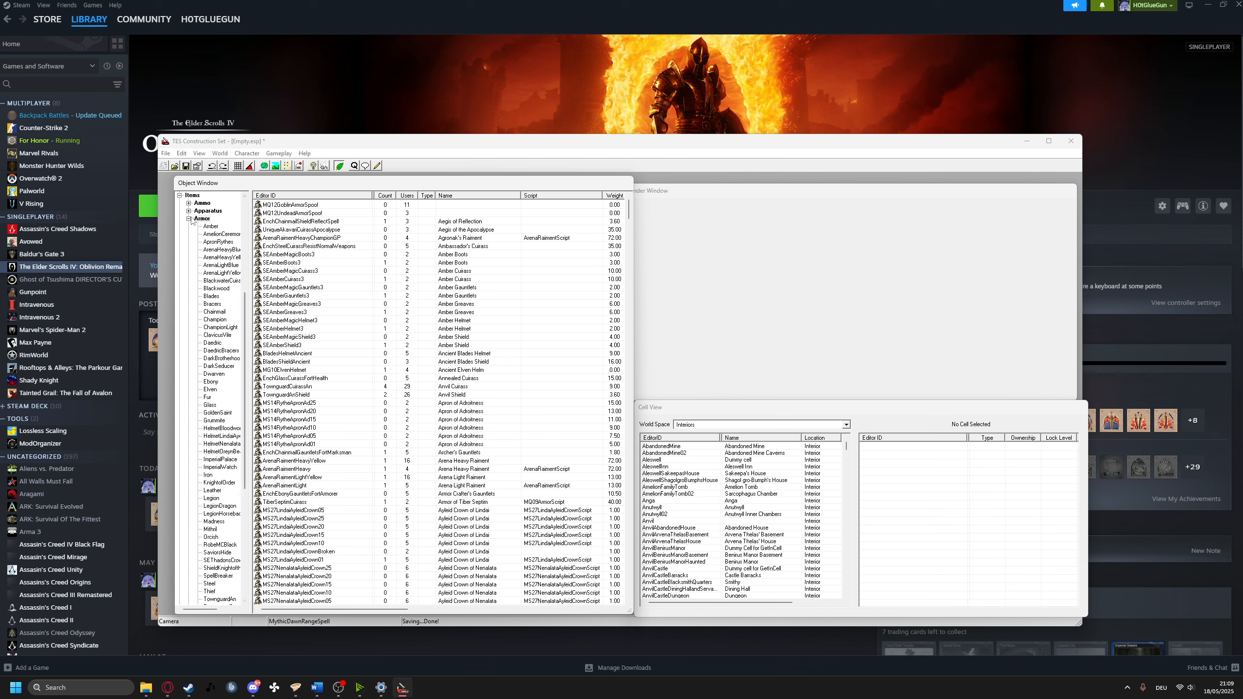
Change the ID of the Shrouded Armor cuirass to DBDarkBrotherhood and create it as a new form
drag(630, 210, 634, 563)
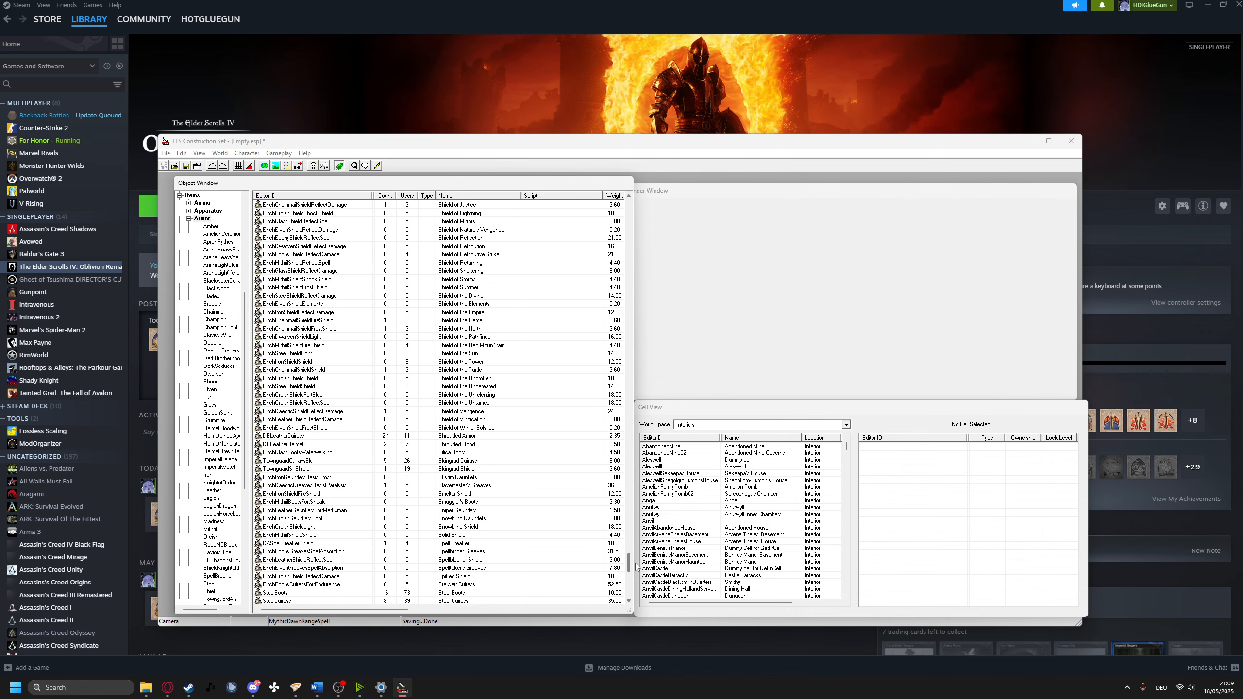
double_click(473, 436)
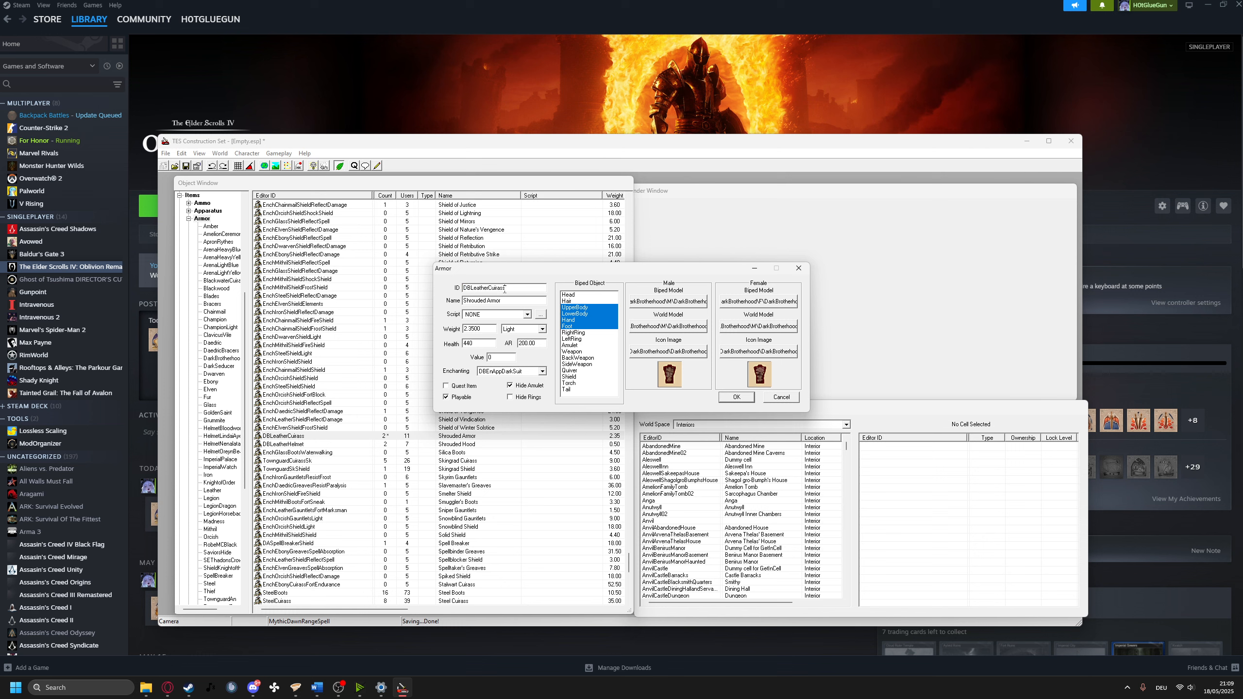
drag(508, 289, 489, 289)
double_click(499, 288)
double_click(493, 288)
drag(509, 288, 474, 286)
text(DarkBrotherhood)
click(736, 398)
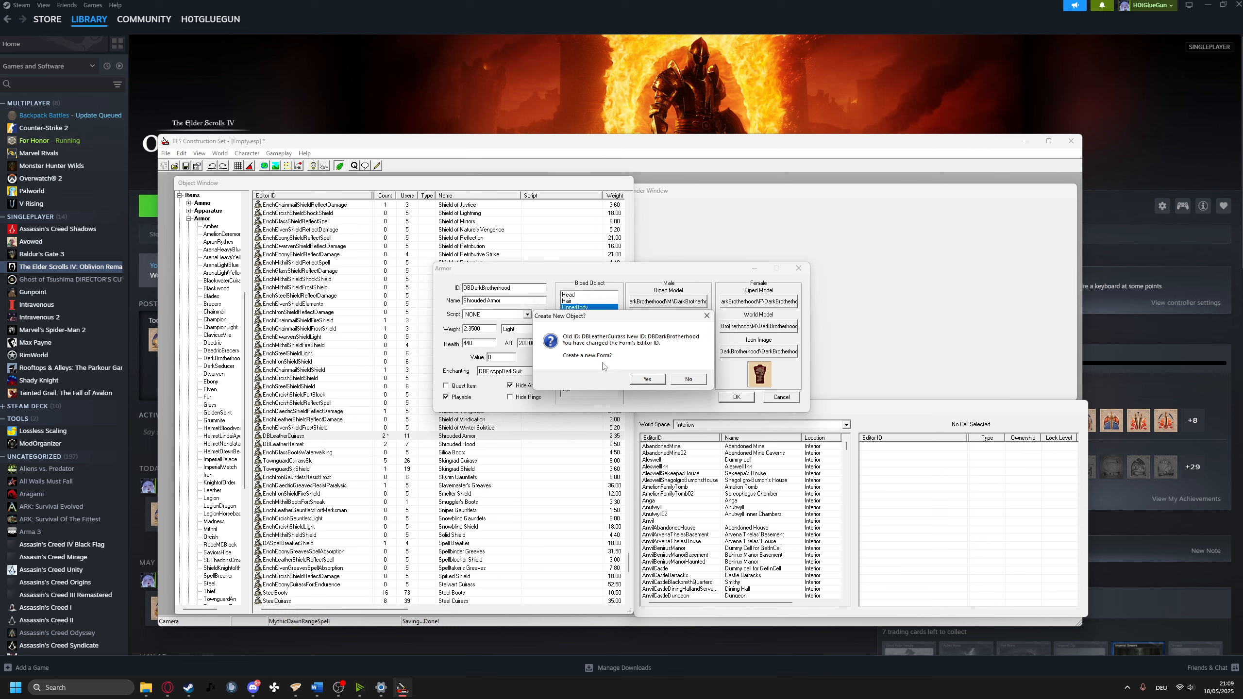
click(647, 379)
Compare the DBDarkBrotherhood and DBLeatherCuirass entries in the armor list
click(451, 444)
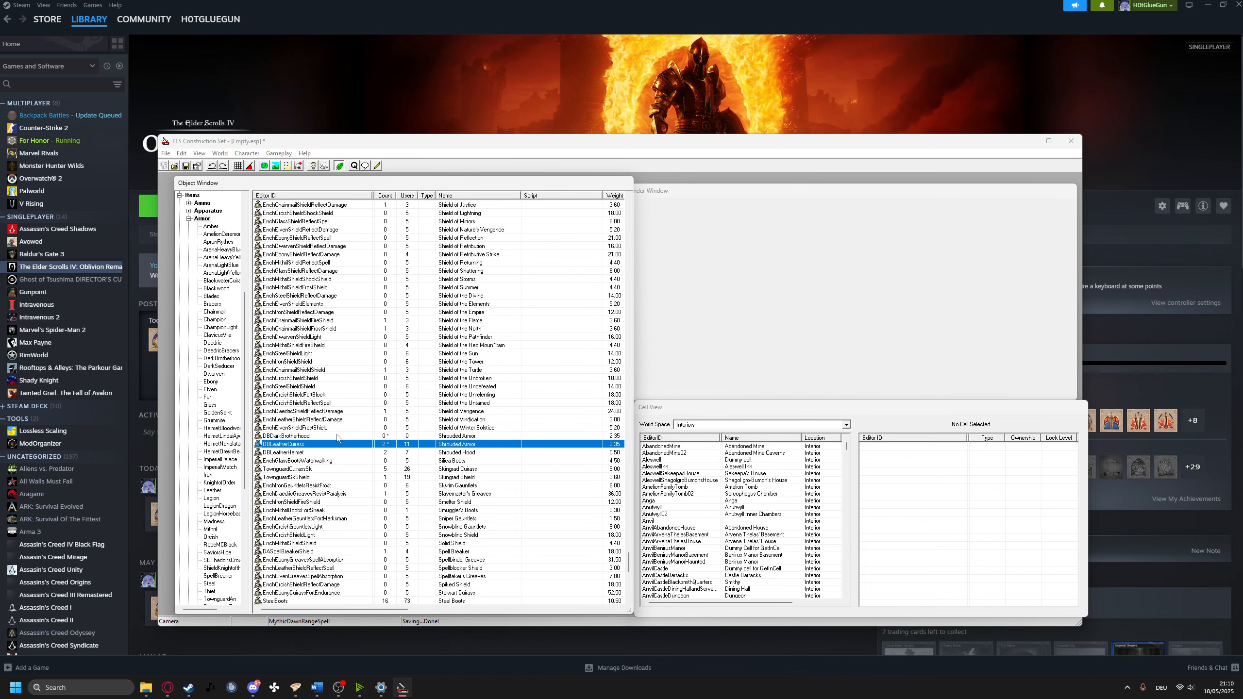
click(395, 436)
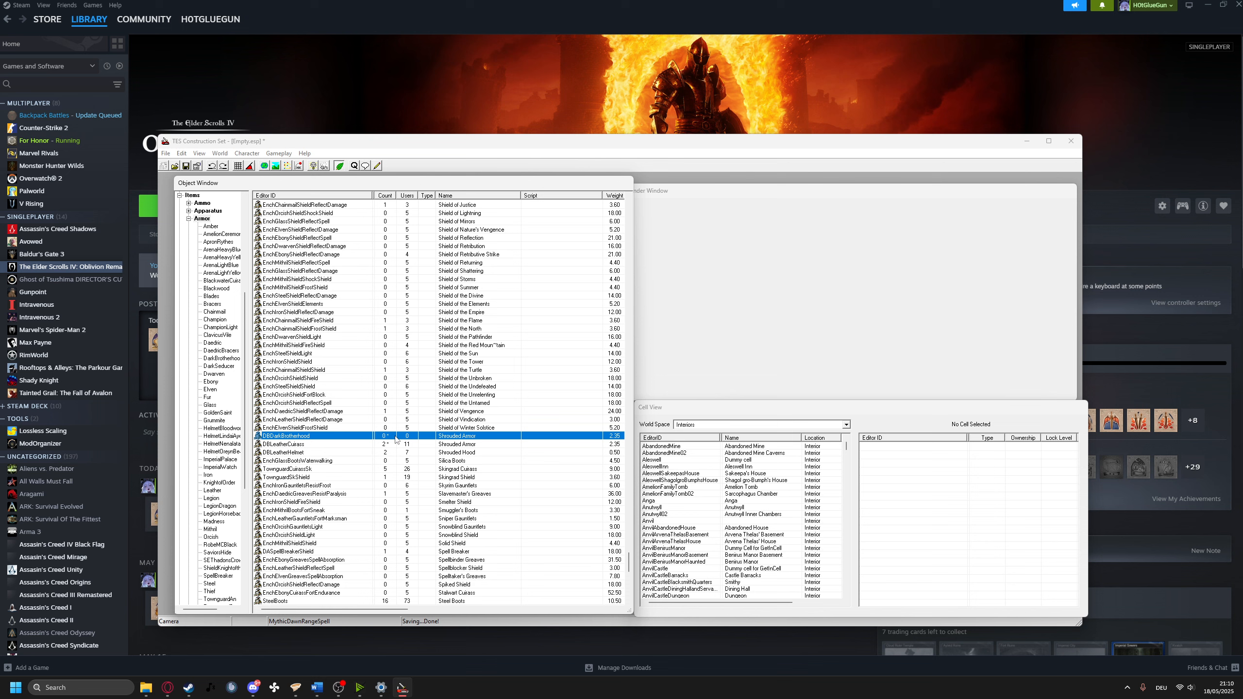
click(396, 444)
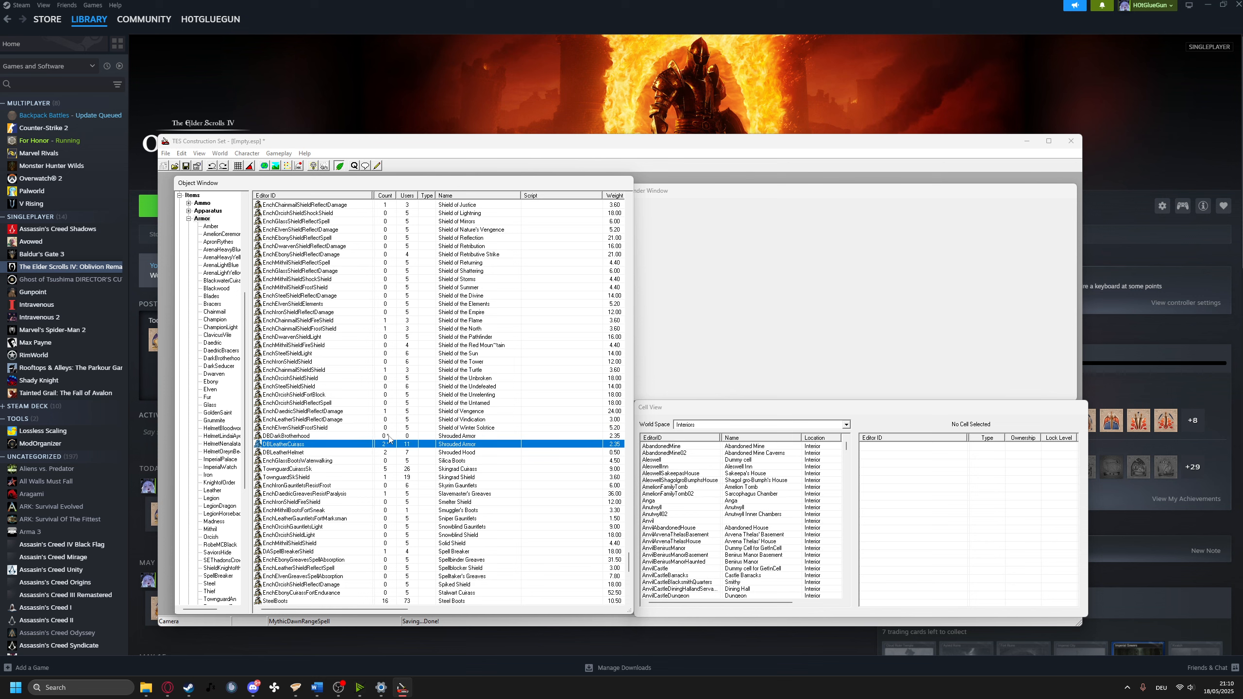
click(416, 436)
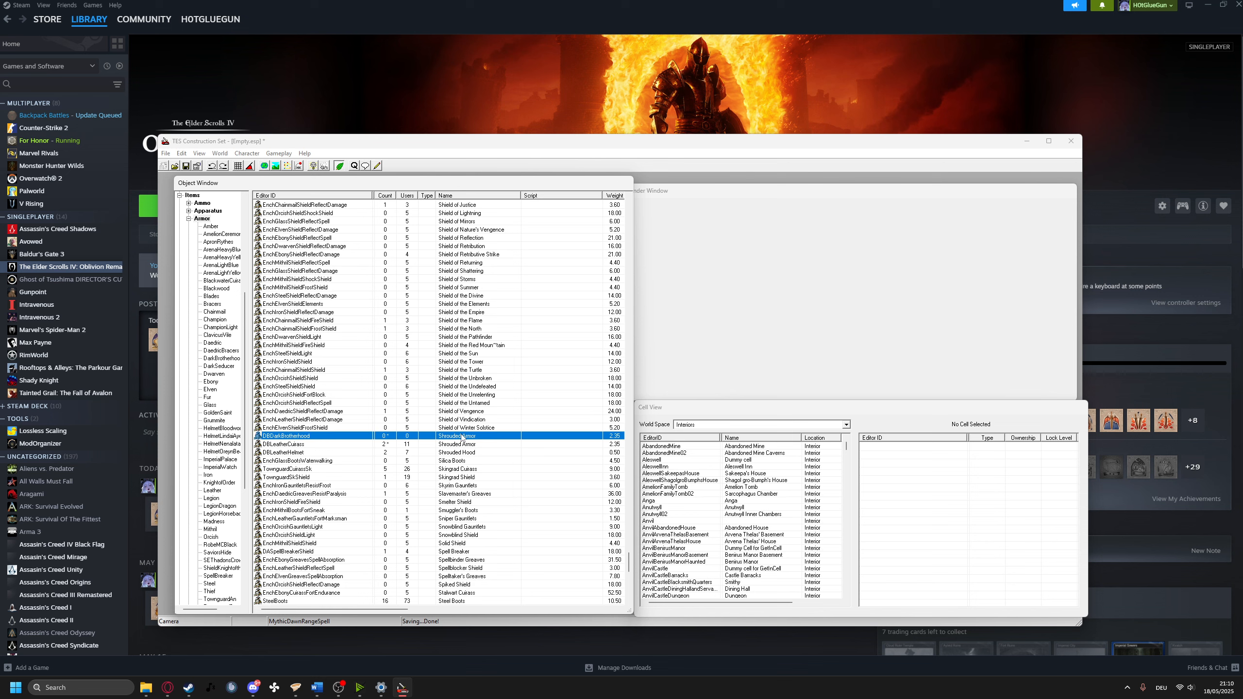
click(355, 444)
click(412, 437)
Examine the properties of the DBDarkBrotherhood armor and close them
double_click(466, 437)
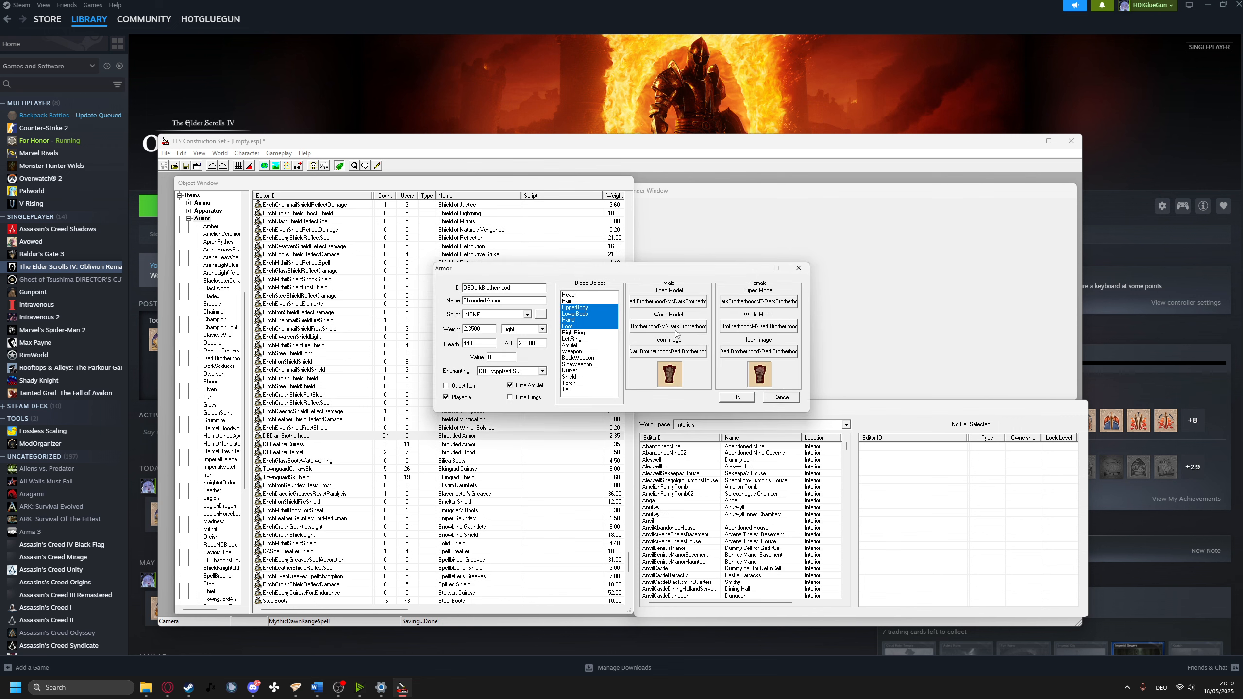
double_click(520, 286)
click(734, 397)
click(712, 414)
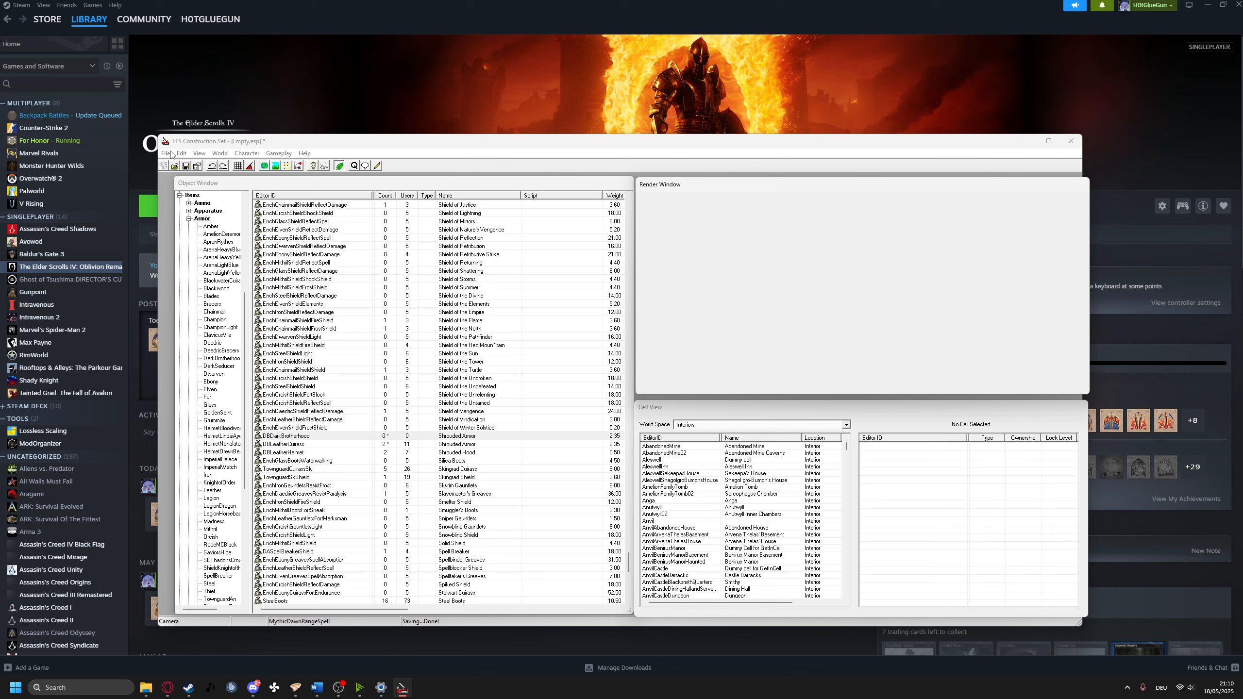
Set the DBDarkBrotherhood armor's AR to 10 and its enchantment to DBEnAppEye, and save the plugin
double_click(316, 435)
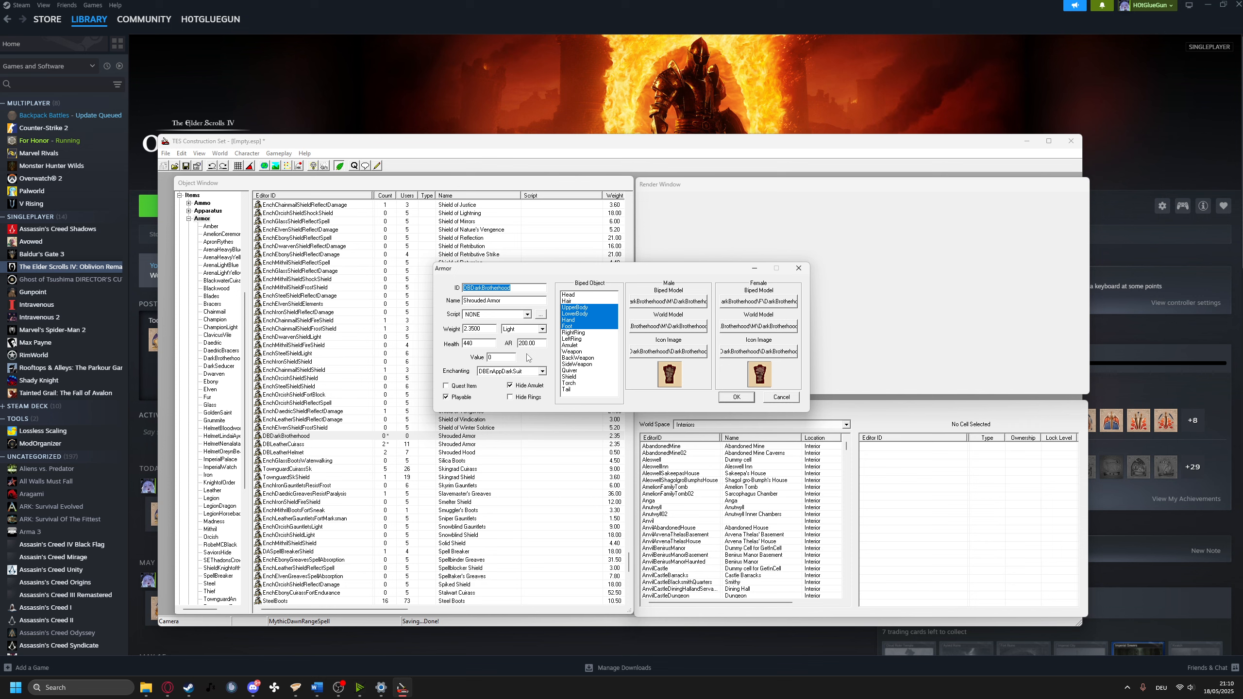
double_click(537, 344)
text(10)
click(542, 371)
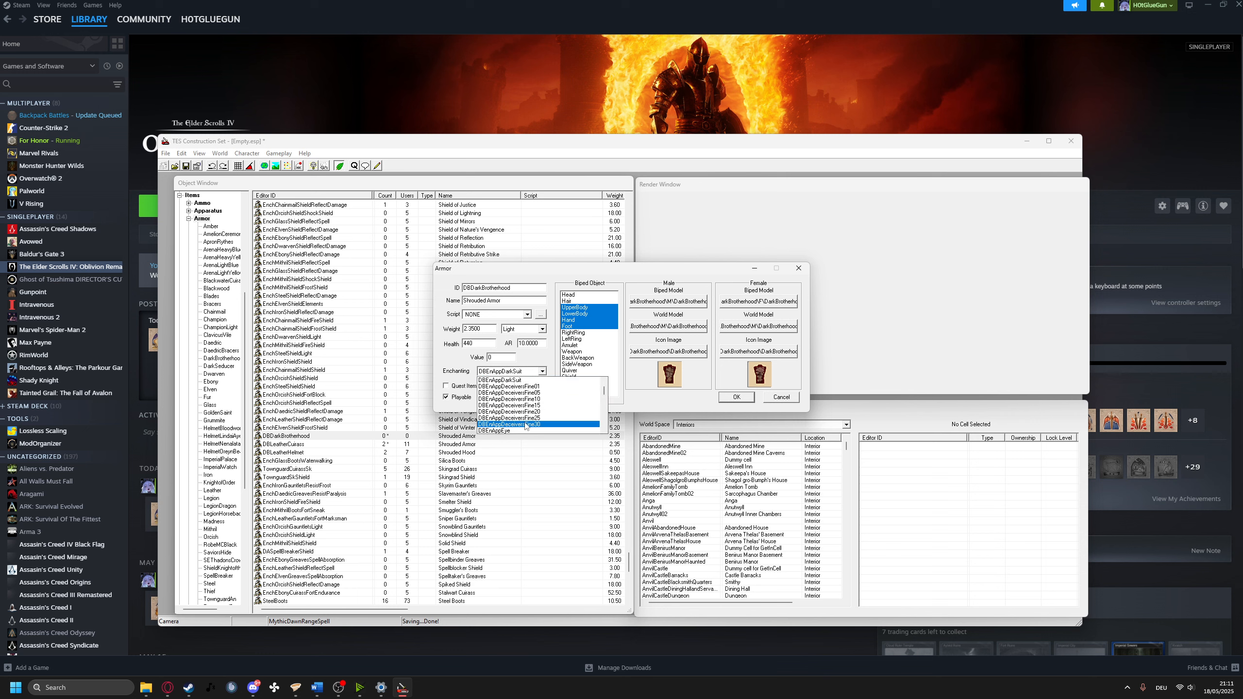
click(534, 430)
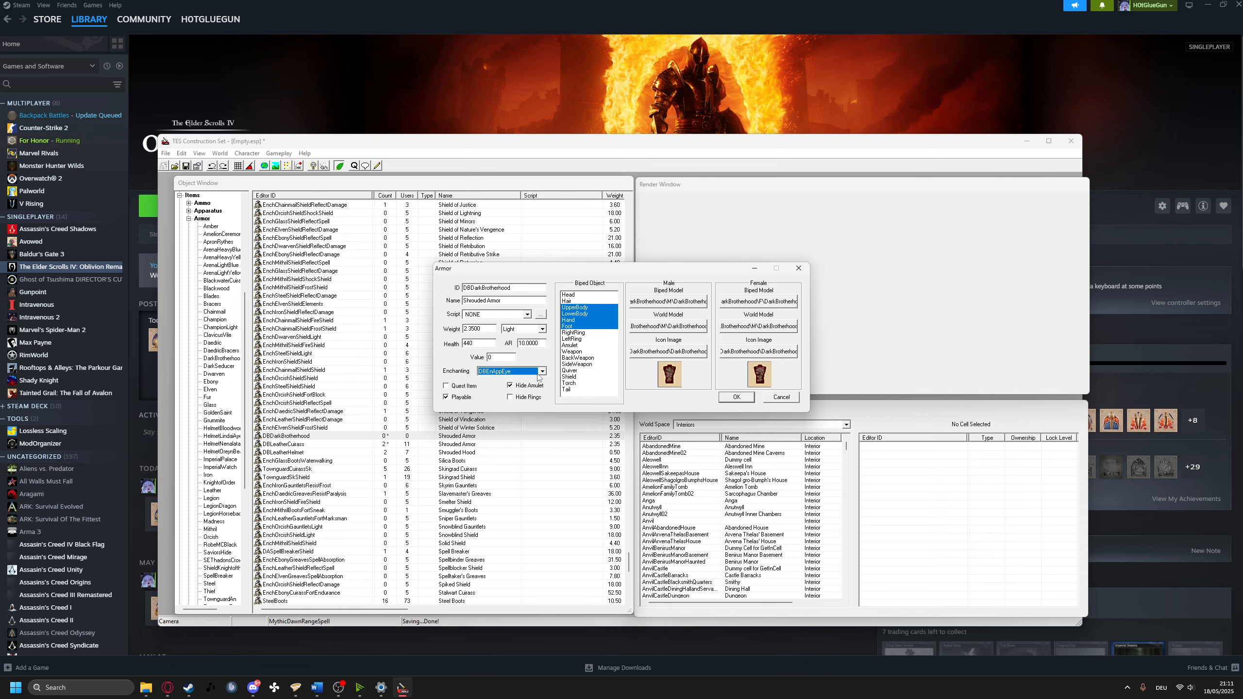
double_click(501, 357)
click(722, 400)
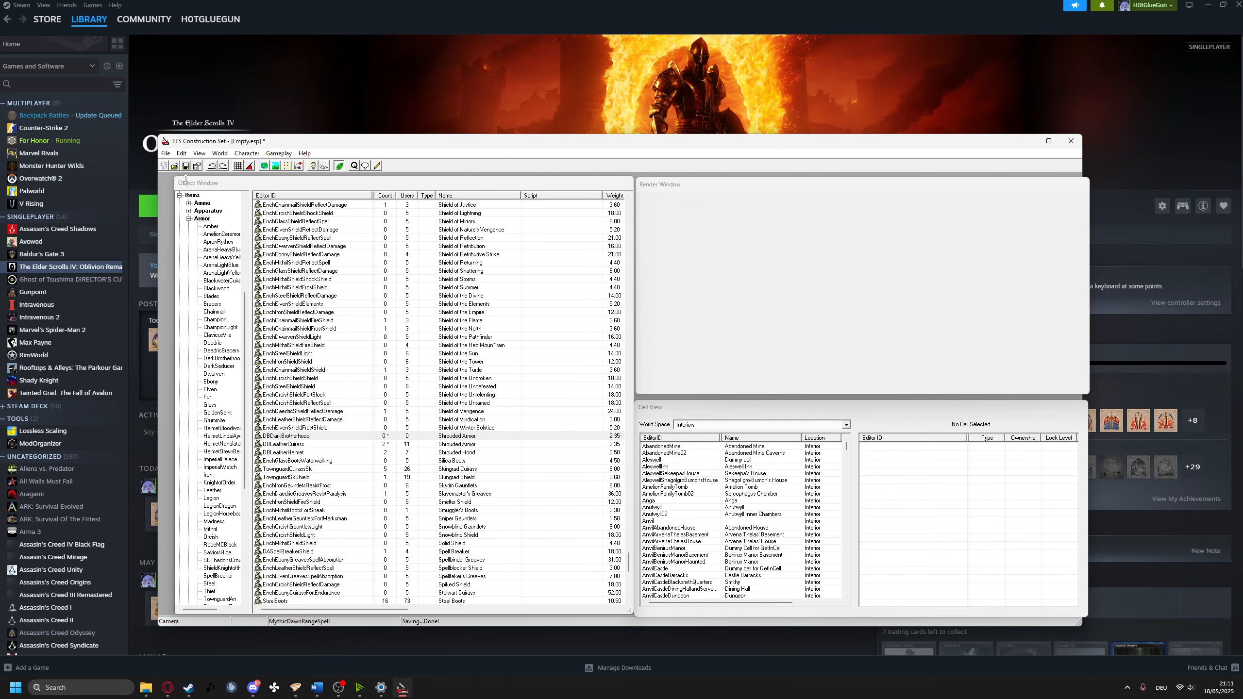
click(166, 154)
click(210, 175)
Open the plugin file list and examine the details of Empty.esp, the BootsOfBloodyBounding plugin and VampiresStrongerWhenFed.esp
click(166, 154)
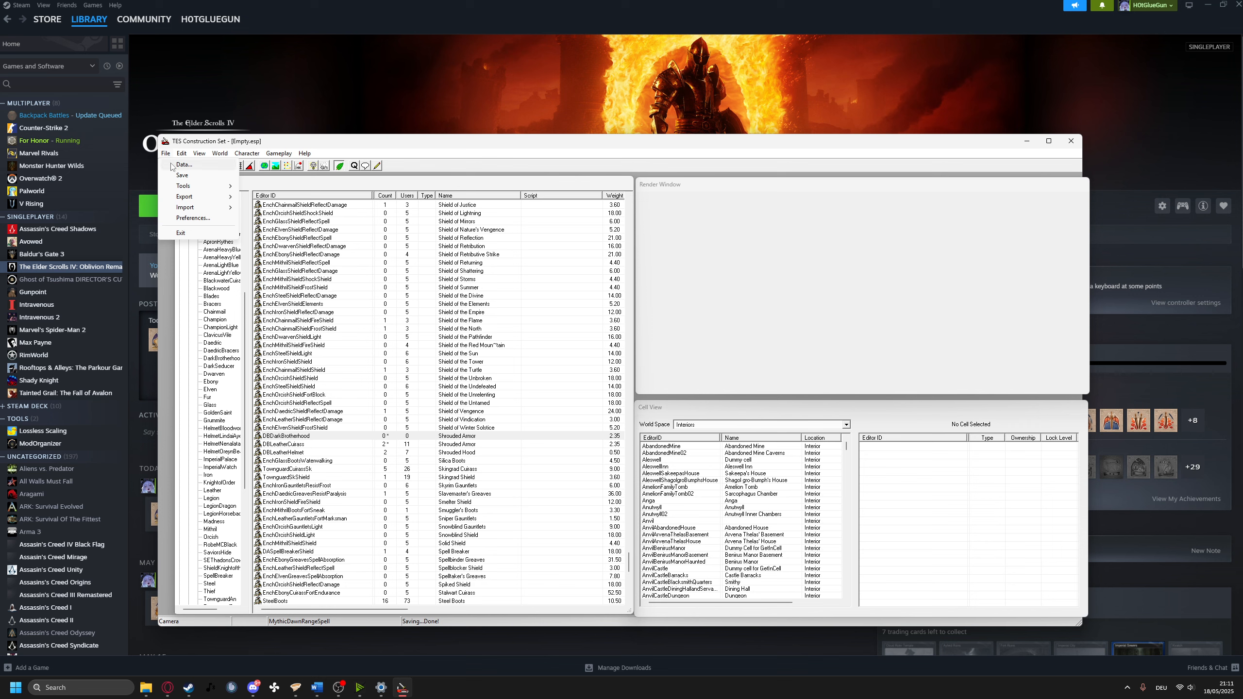
click(171, 168)
scroll(542, 343, down, 5)
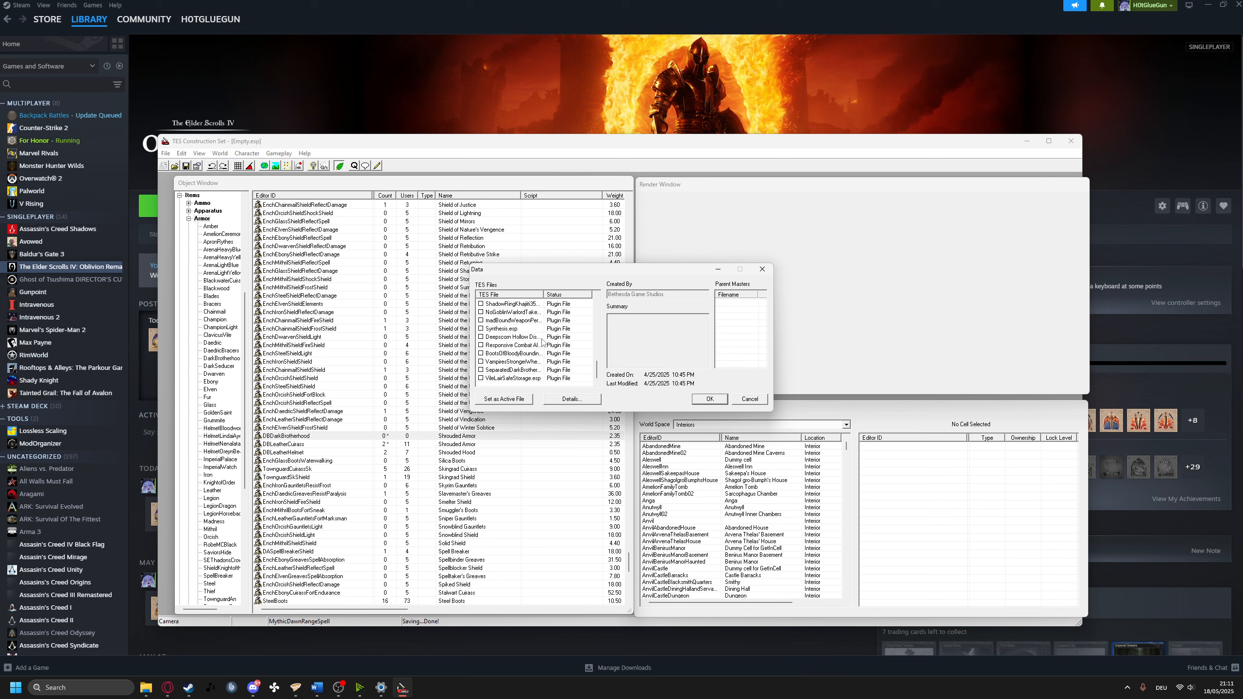
scroll(542, 343, up, 3)
click(555, 378)
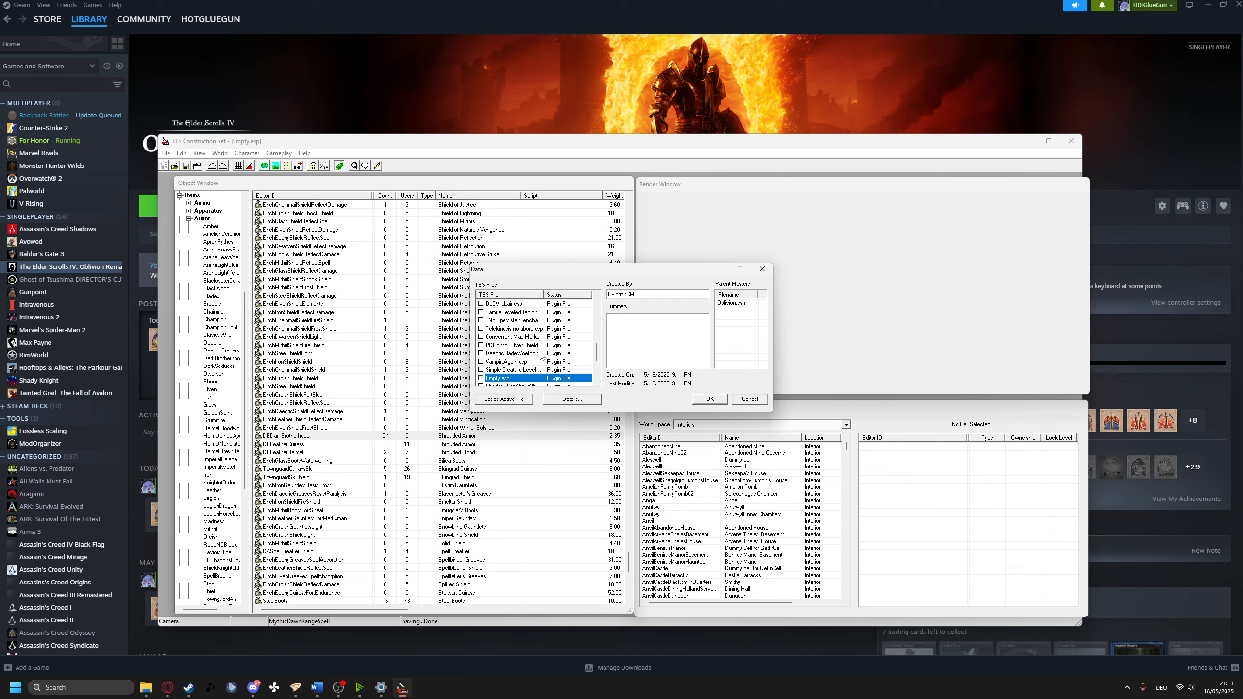
scroll(542, 356, down, 4)
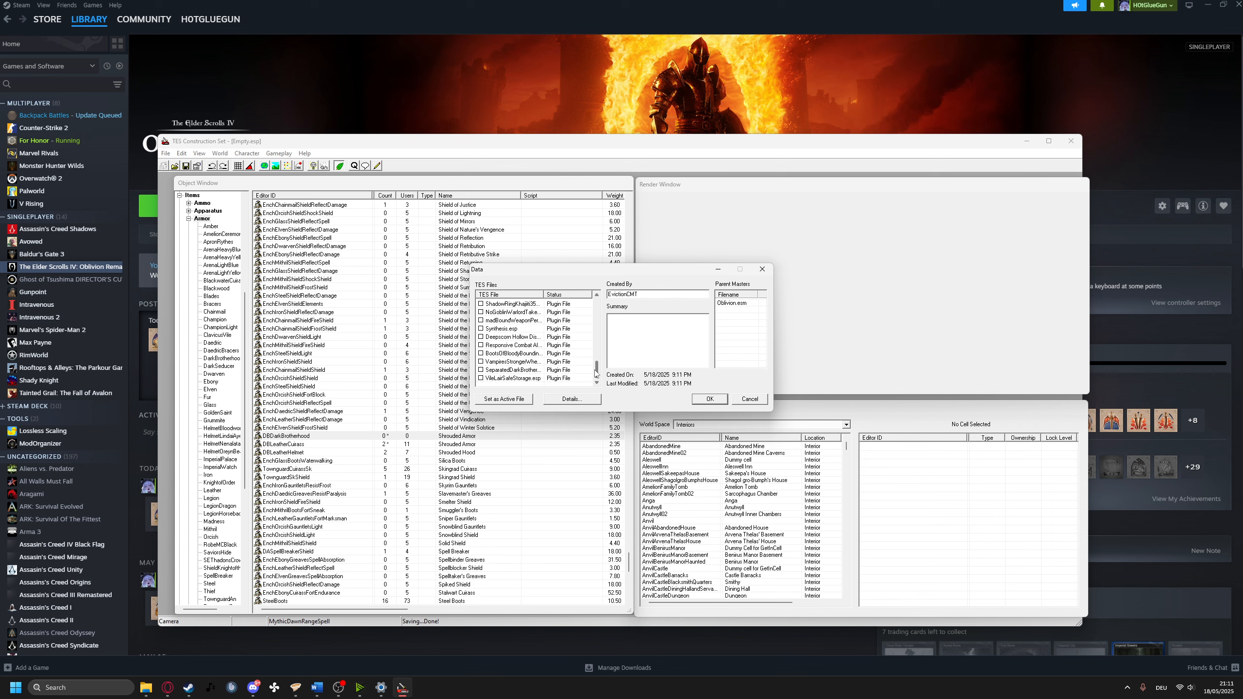
drag(596, 373, 602, 319)
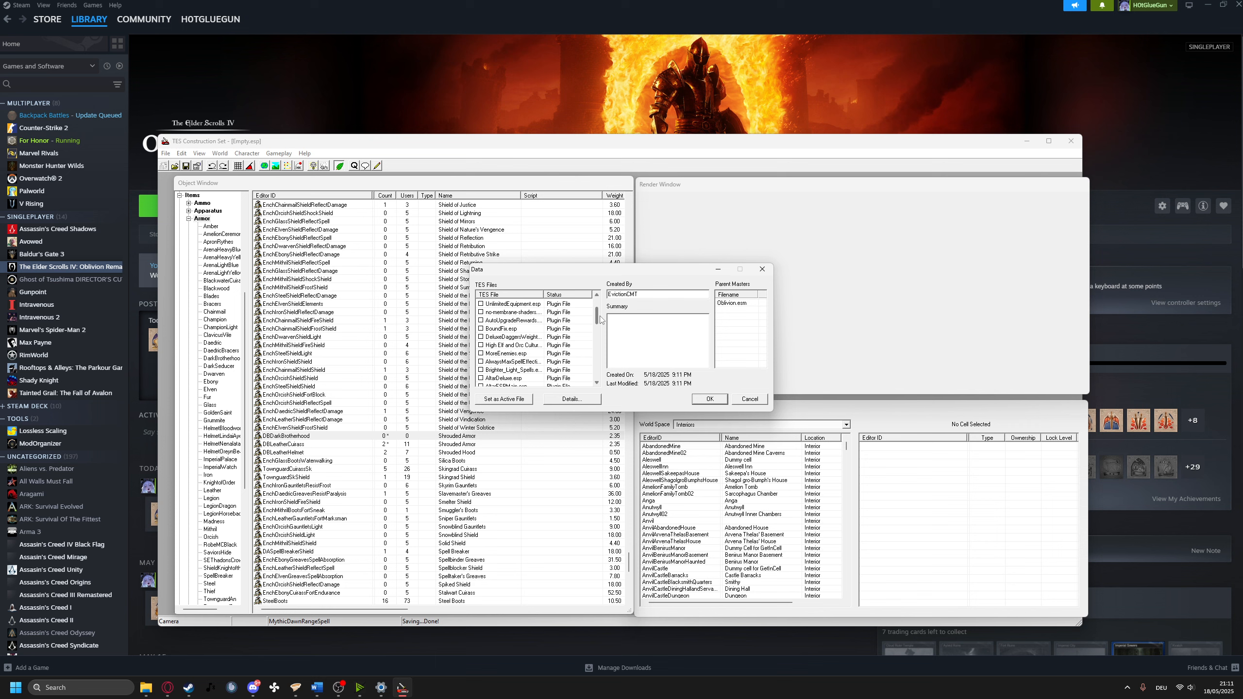
drag(601, 319, 530, 365)
click(516, 353)
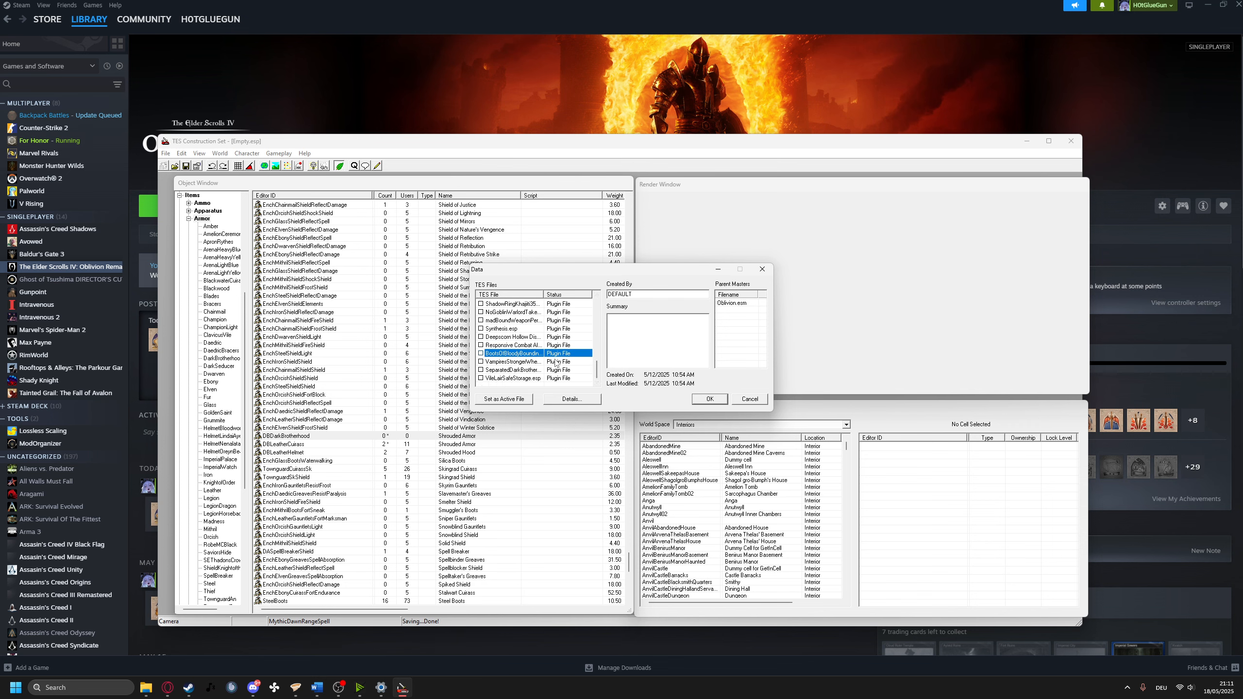
click(556, 362)
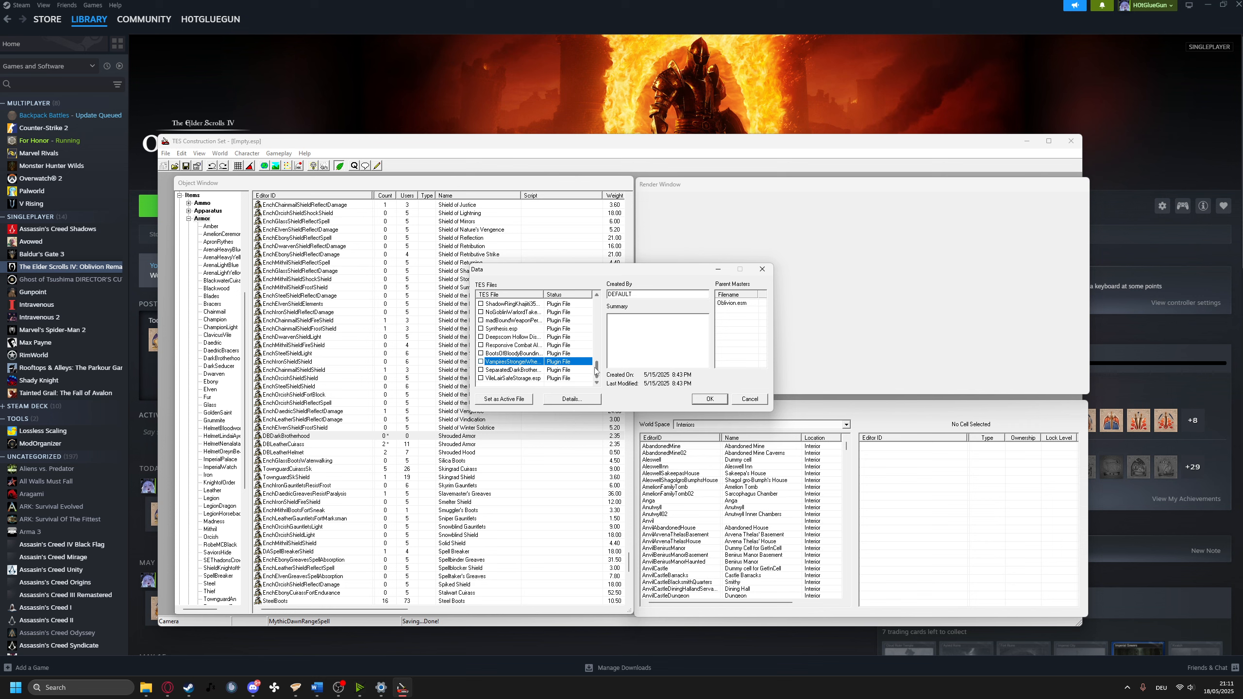
Set SeparatedDarkBrotherhoodArmor.esp as the active file and load it
mouse_move(595, 367)
mouse_down()
mouse_move(597, 308)
mouse_move(597, 382)
mouse_up()
click(538, 370)
click(534, 376)
click(539, 371)
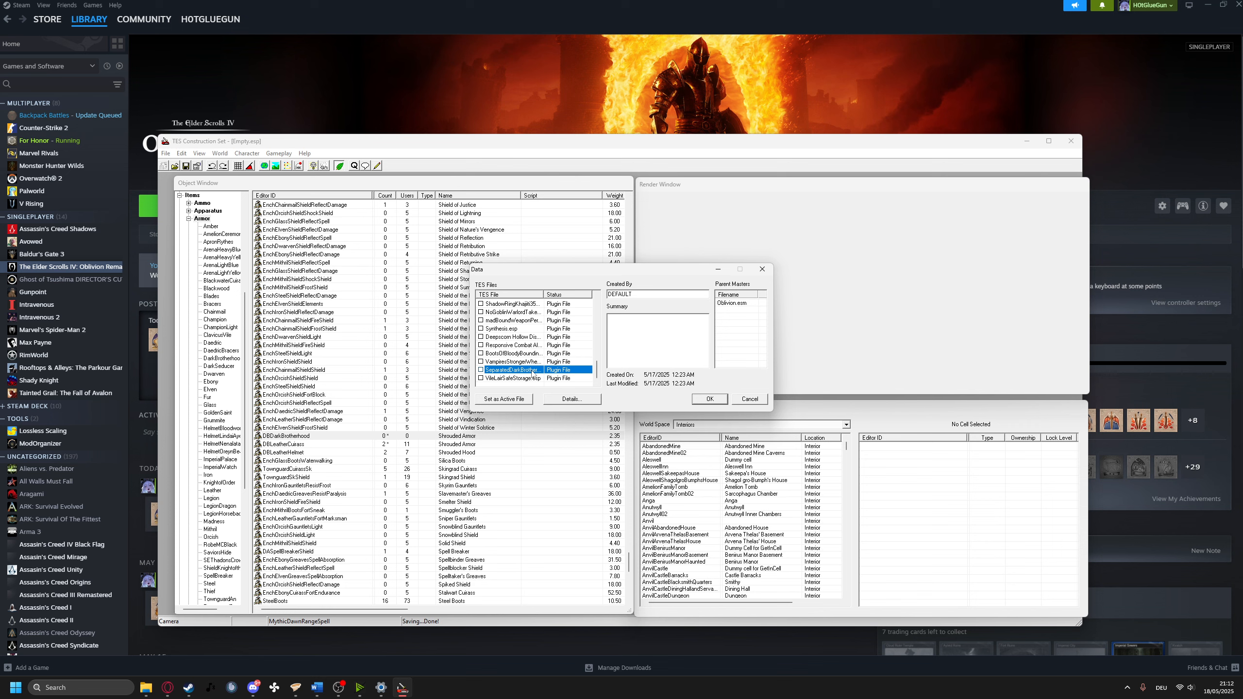
double_click(512, 374)
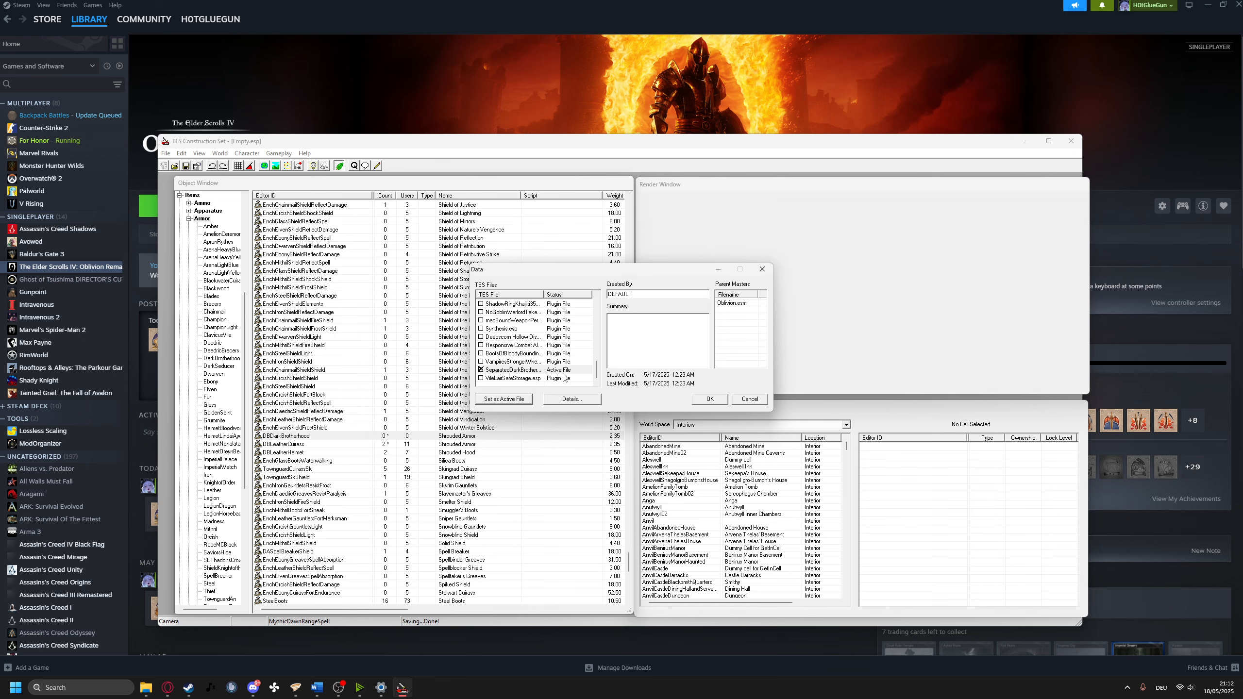
click(709, 399)
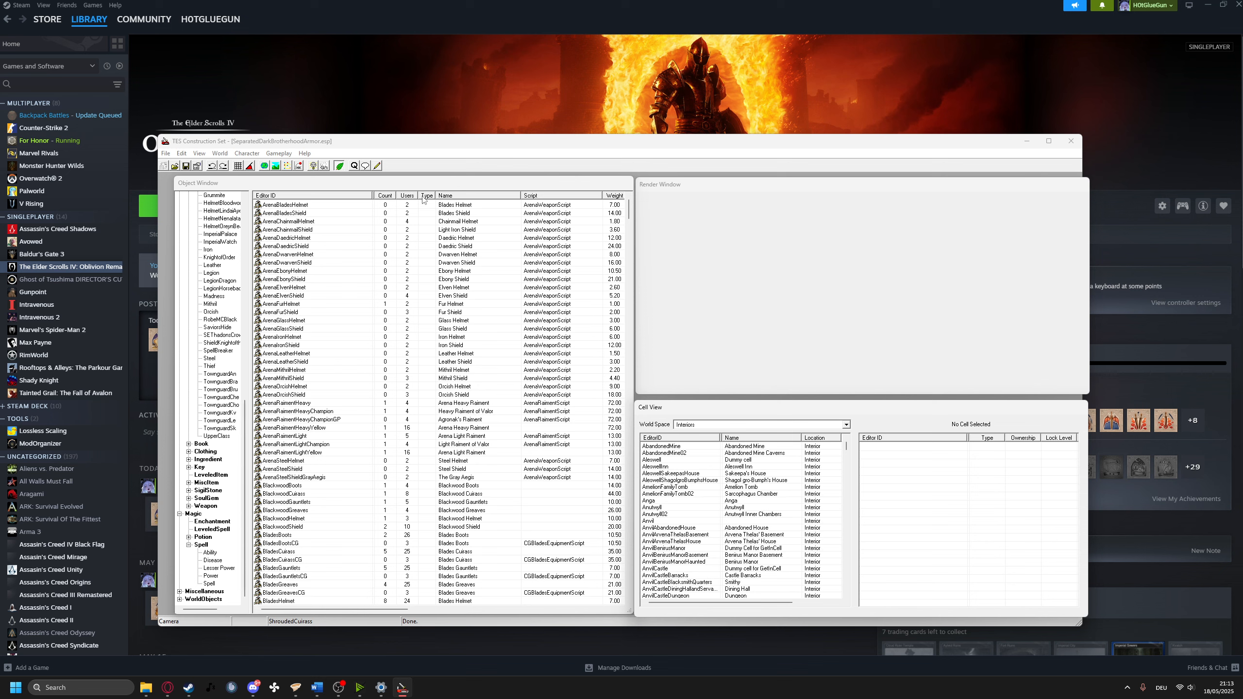
Look through the armor list, ordered by name, for the Shrouded armor pieces
scroll(214, 316, up, 12)
scroll(214, 315, up, 4)
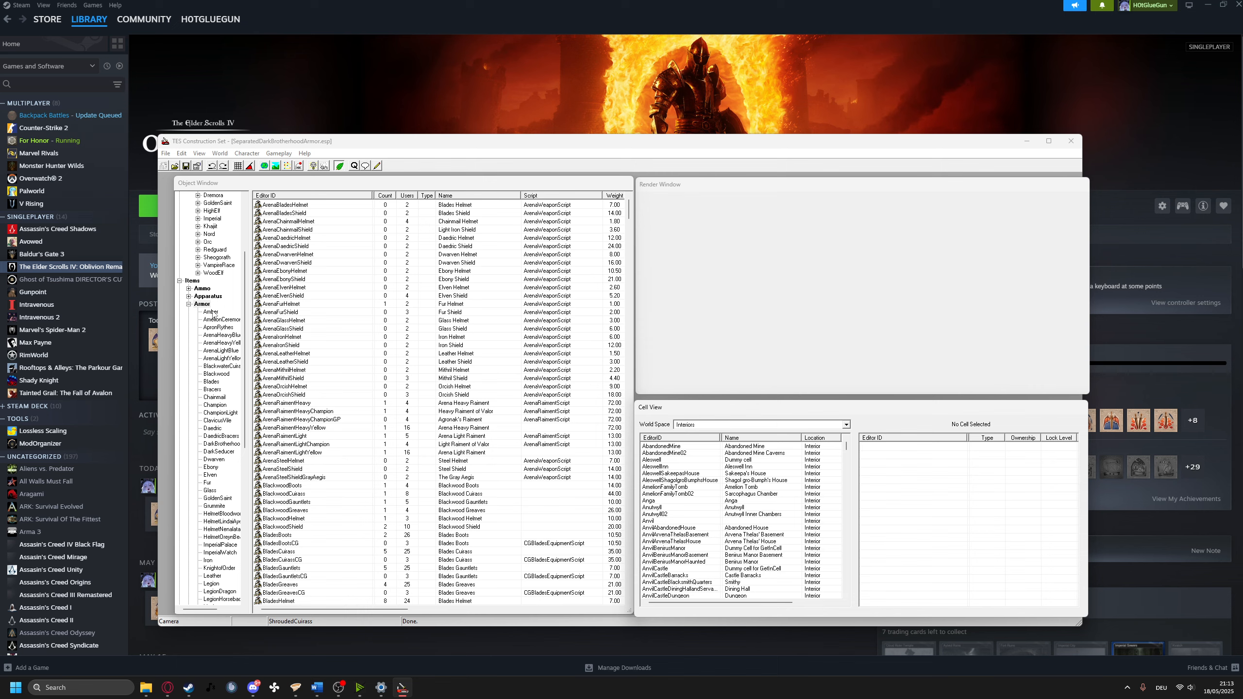
click(468, 196)
scroll(490, 433, down, 20)
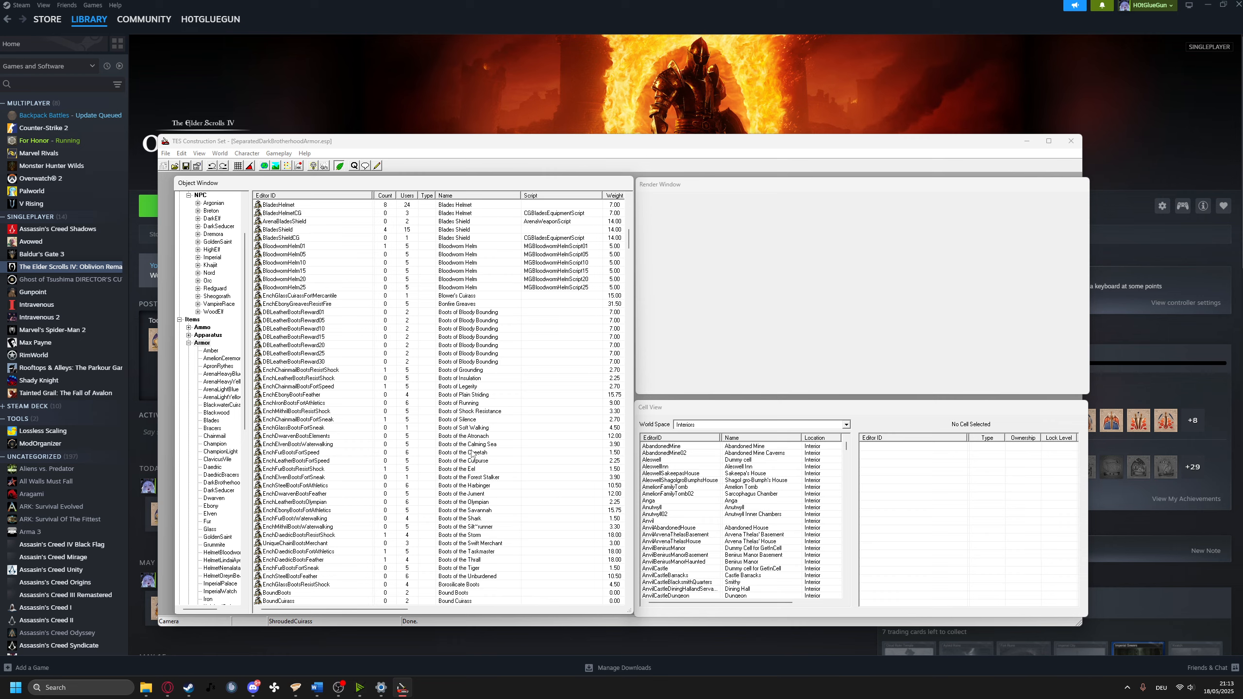
scroll(472, 453, down, 20)
scroll(474, 442, down, 20)
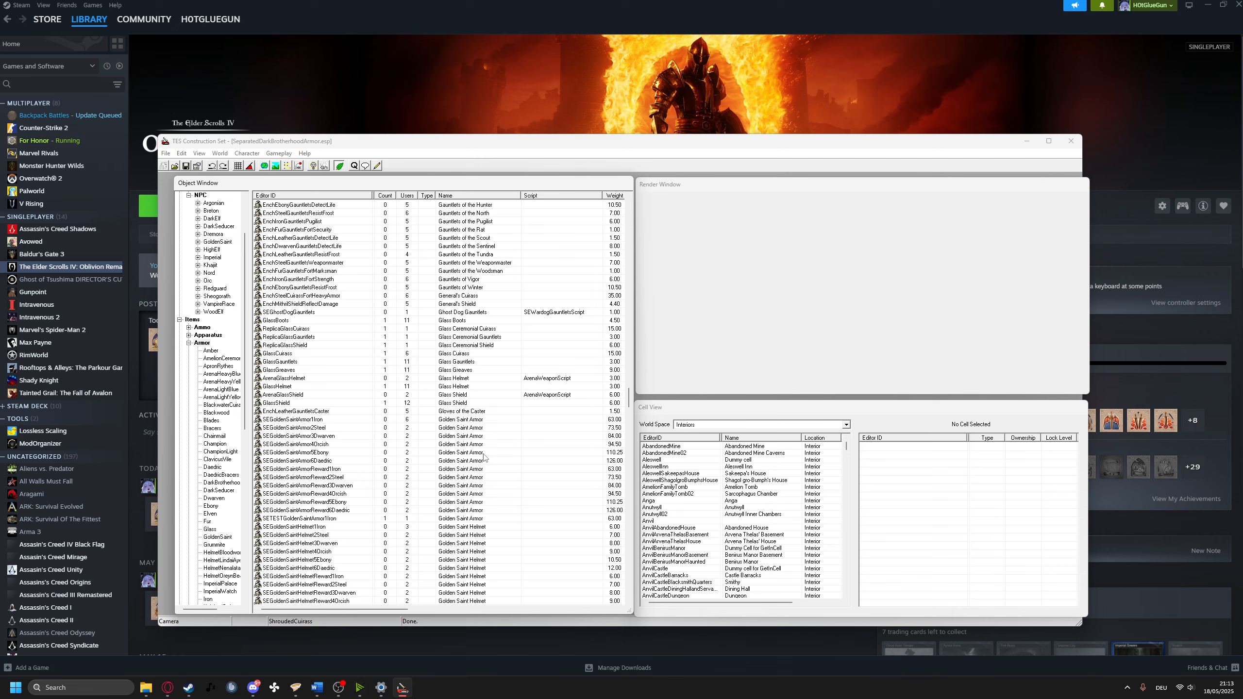
scroll(484, 456, down, 20)
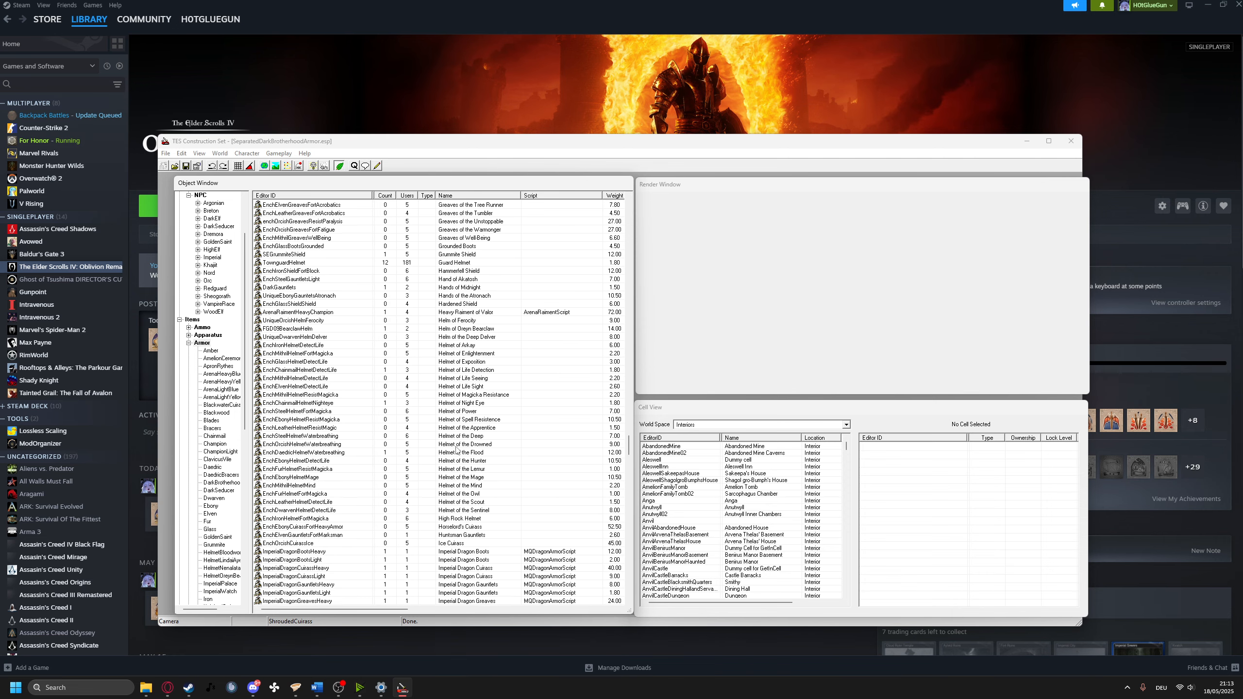
scroll(470, 446, up, 12)
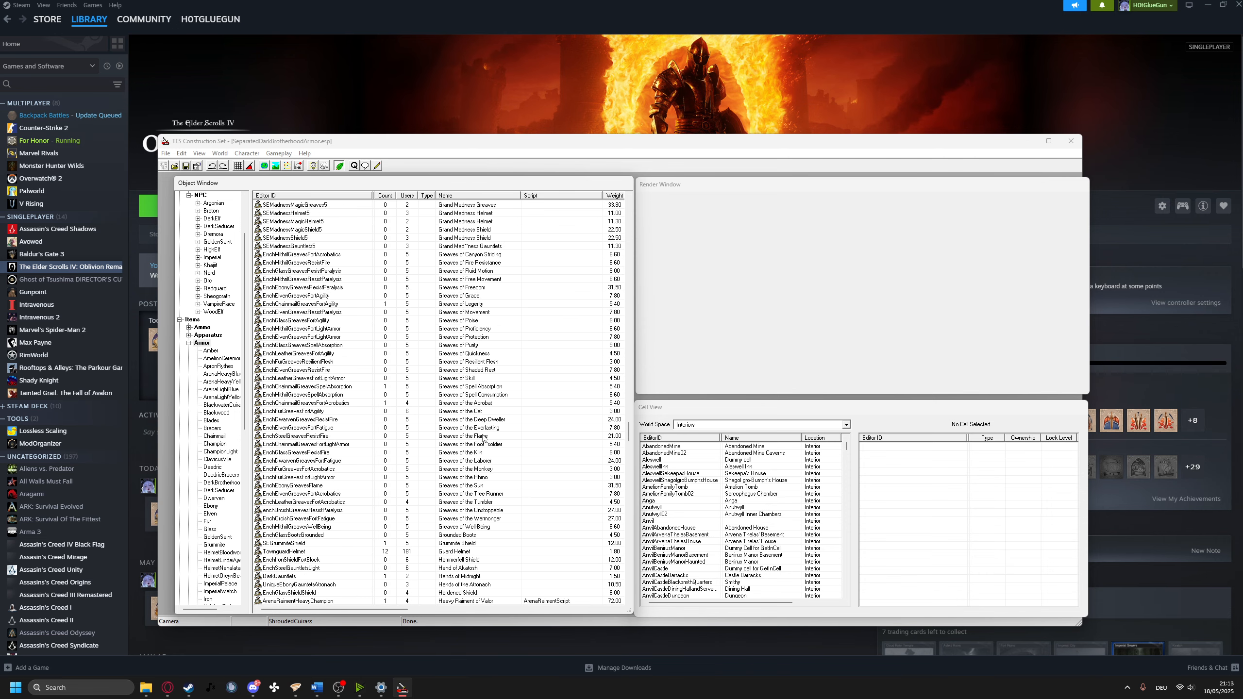
scroll(485, 470, down, 20)
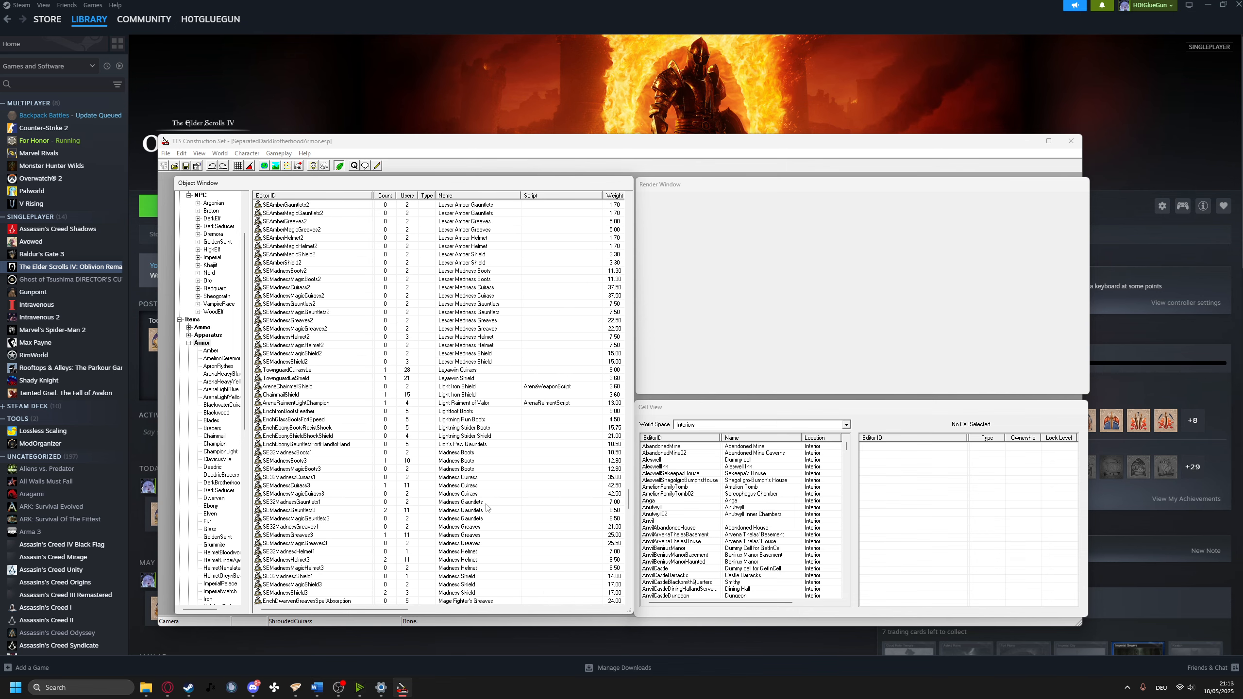
scroll(488, 508, down, 20)
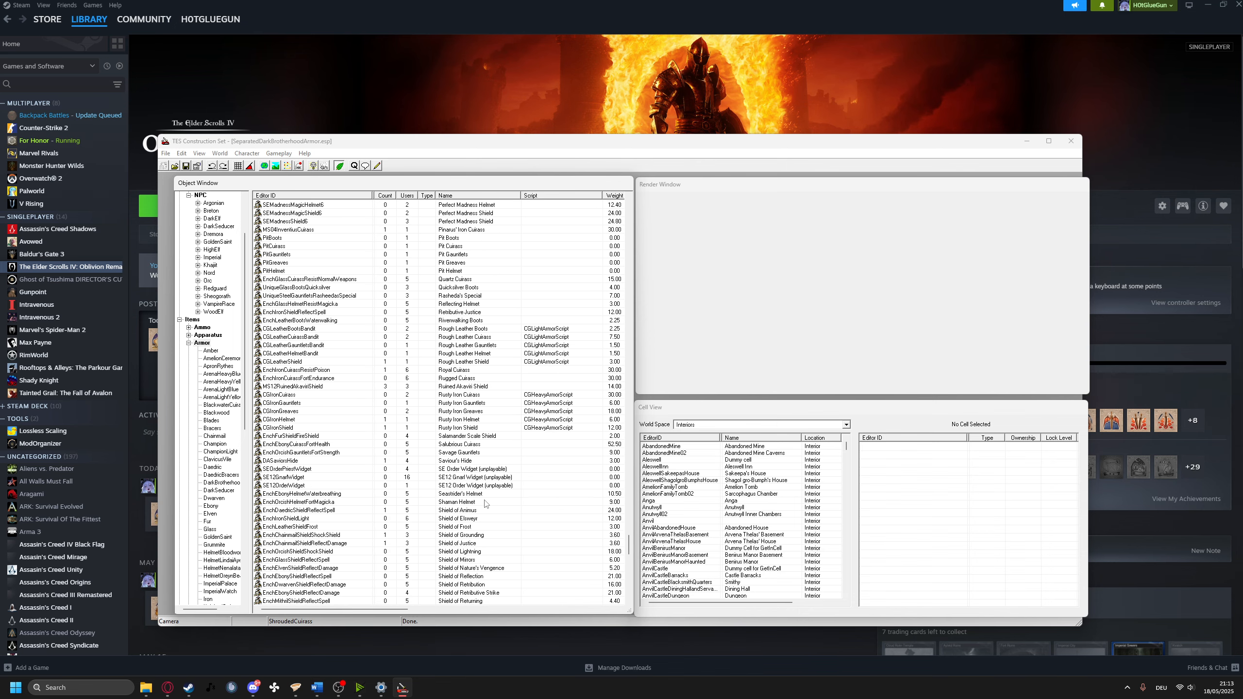
scroll(486, 504, down, 13)
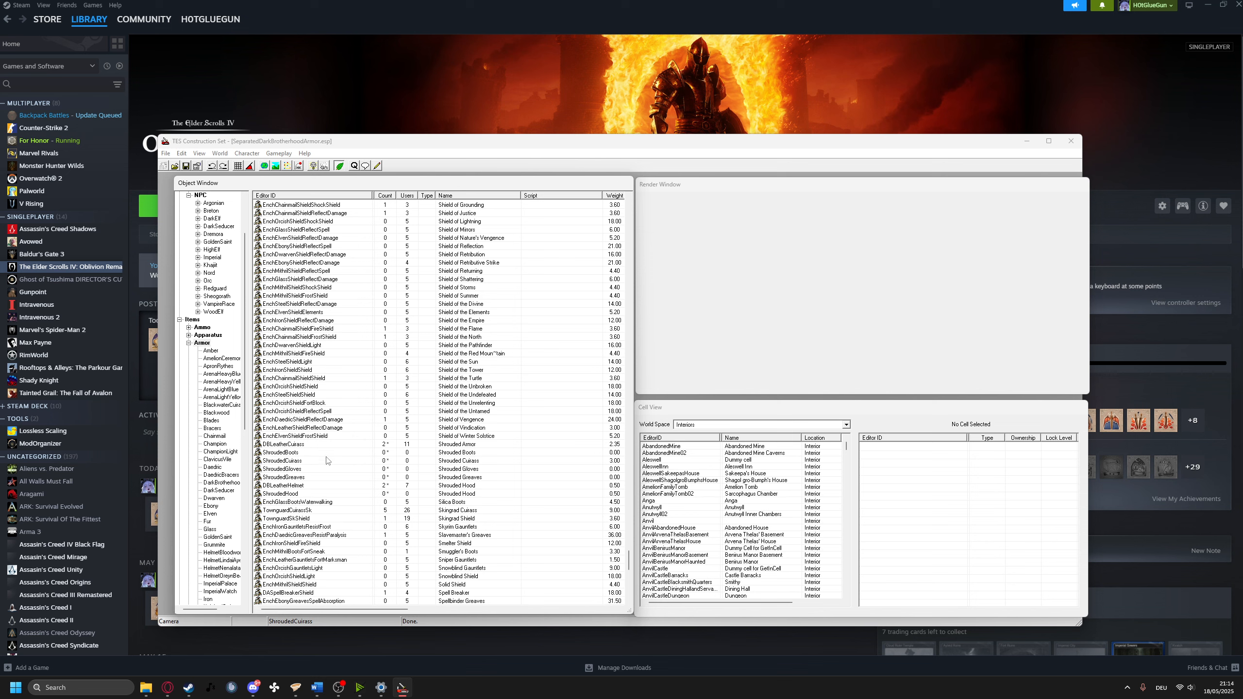
Clear the UpperBody biped object from the ShroudedCuirass armor and save the plugin
double_click(316, 464)
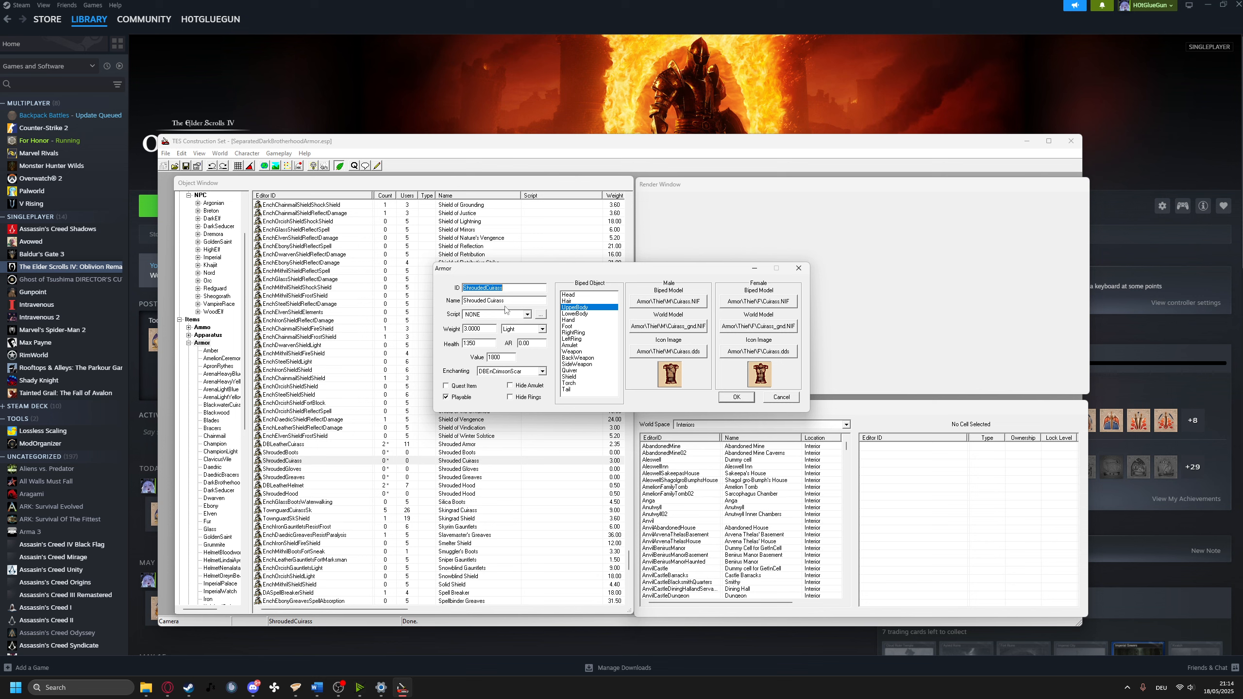
click(584, 310)
click(582, 310)
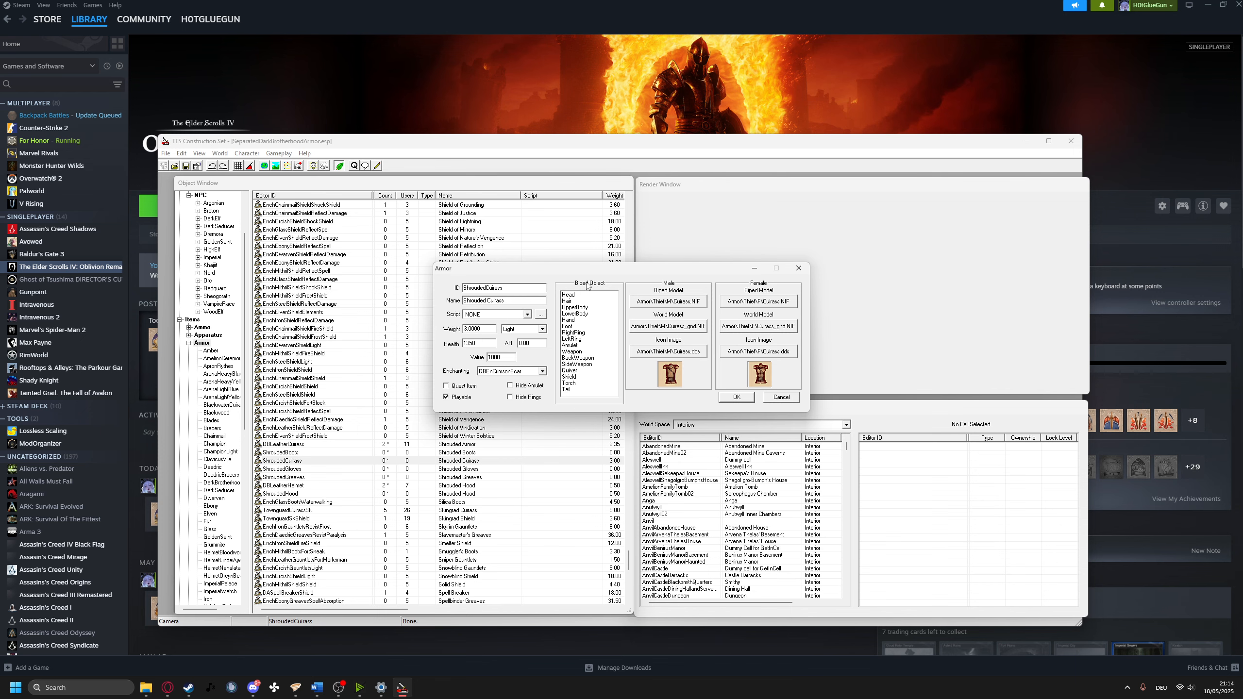
click(737, 398)
click(165, 154)
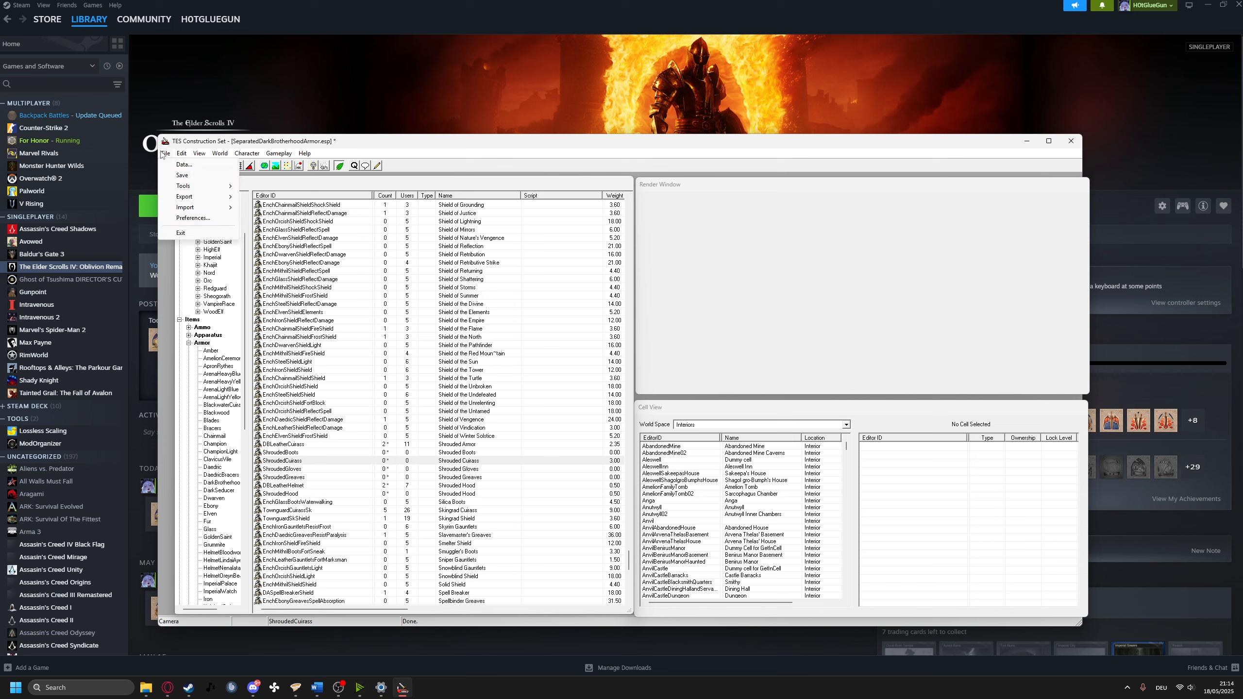
click(179, 176)
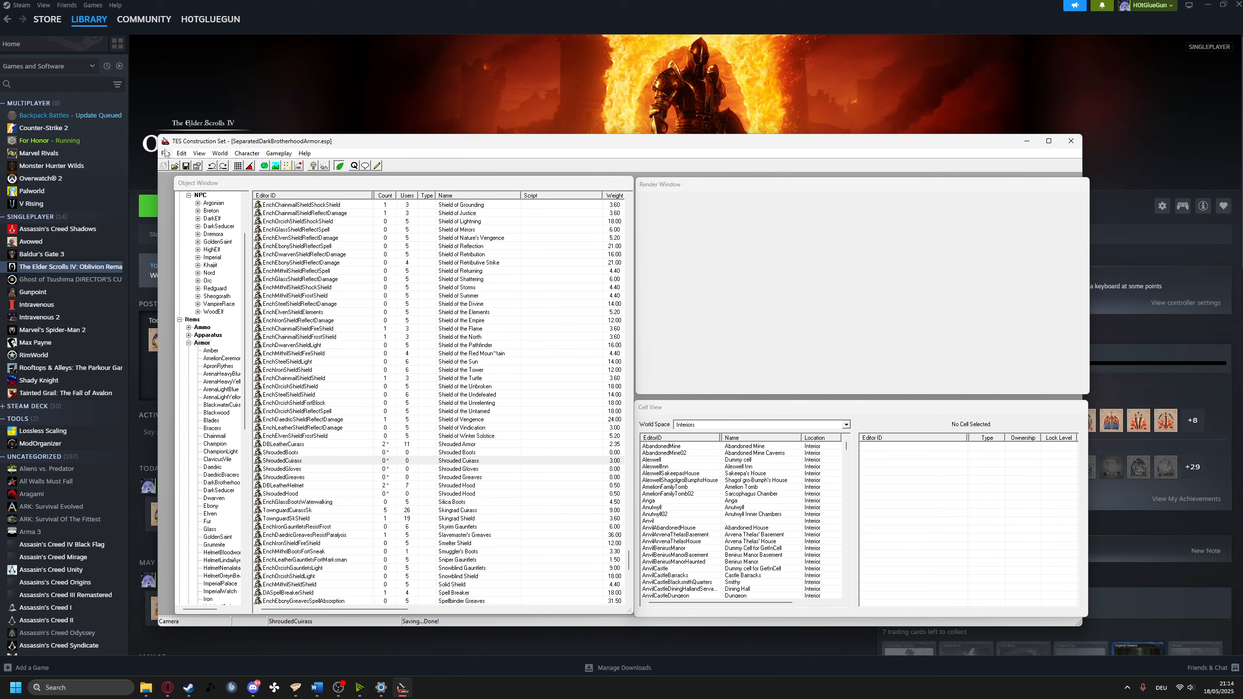
Select UpperBody as the biped object of the ShroudedCuirass armor and save the plugin
double_click(317, 461)
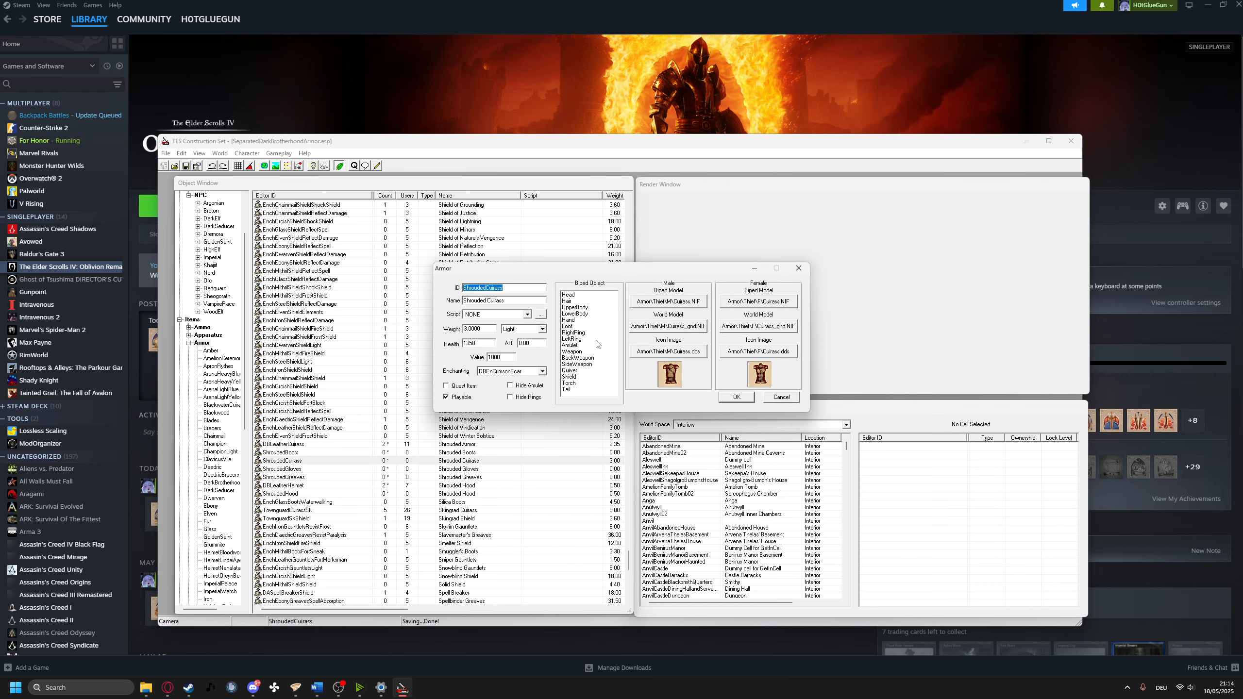
click(580, 308)
click(739, 397)
key(ctrl+s)
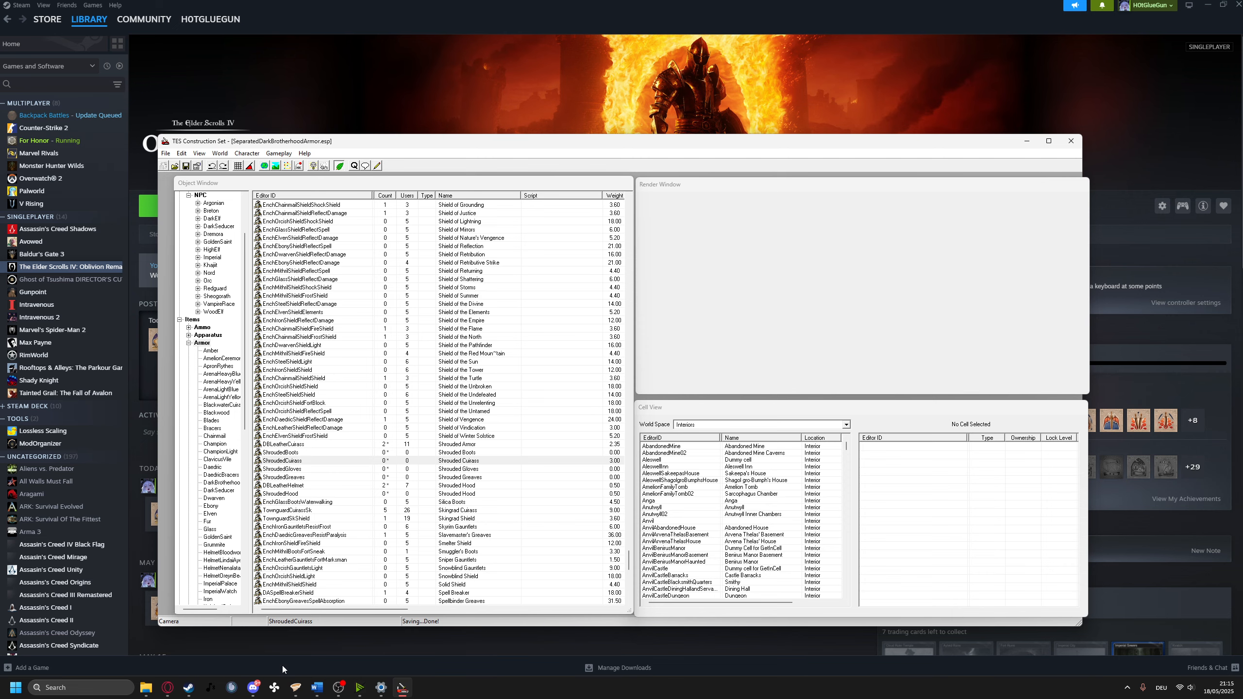
click(295, 687)
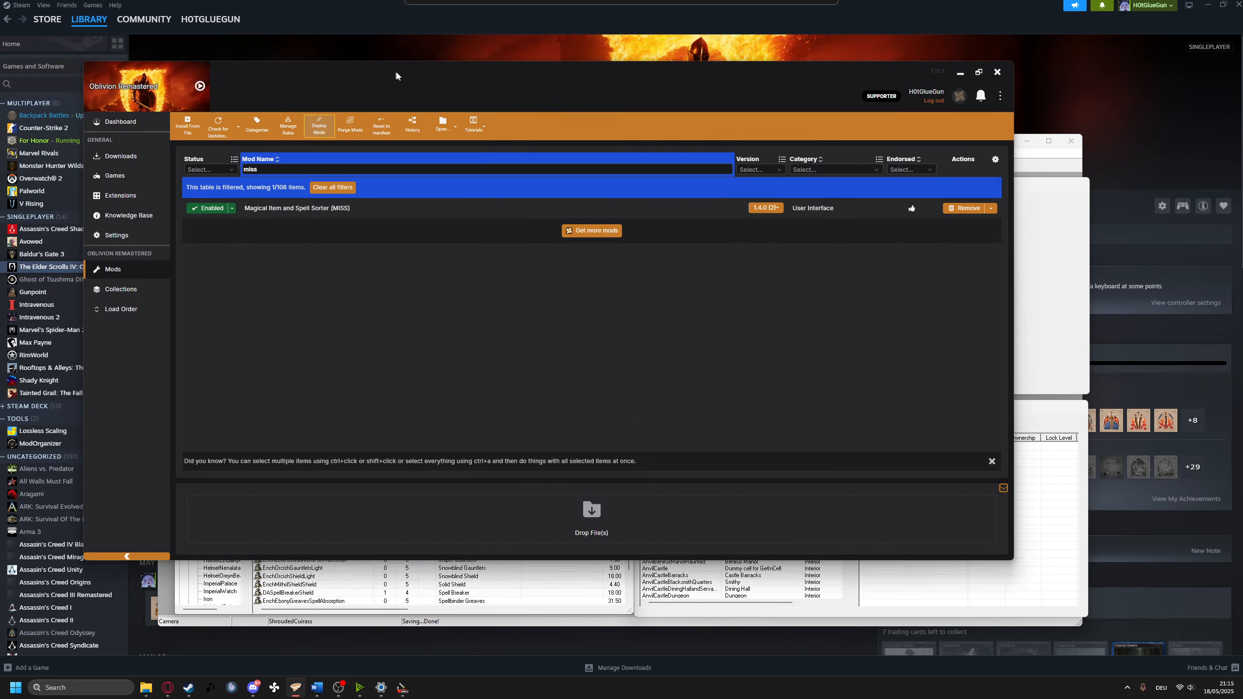
drag(395, 74, 489, 129)
click(1060, 128)
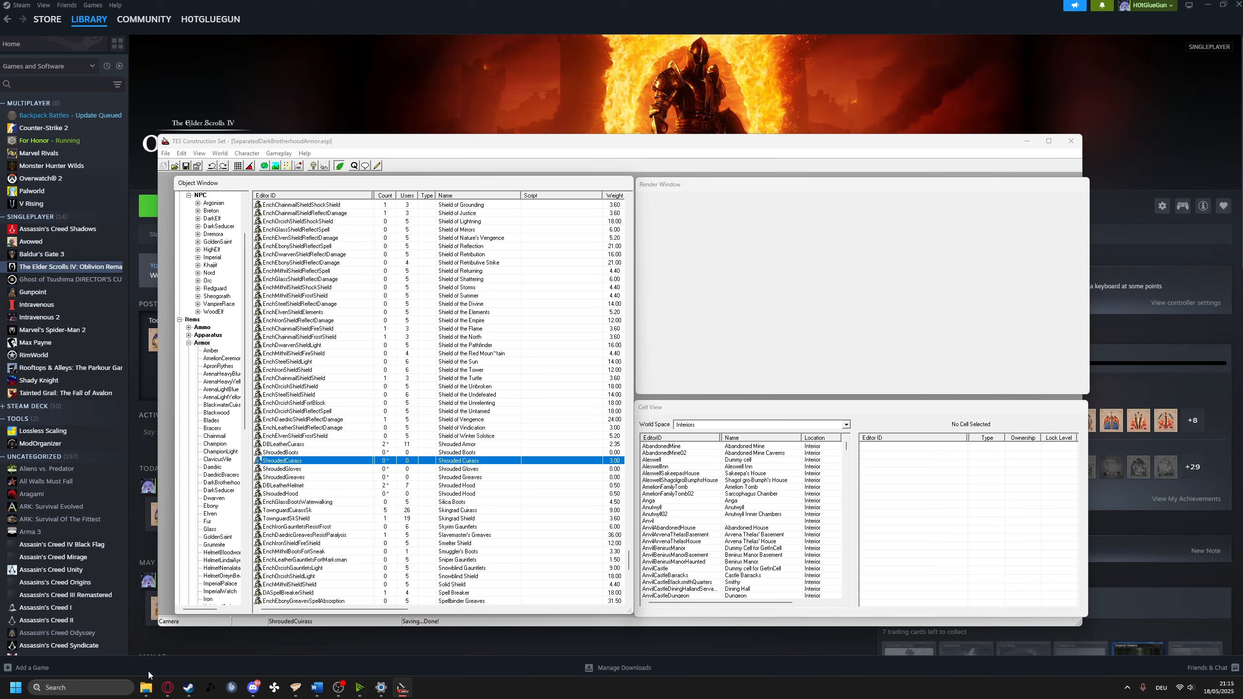
Switch to the ObvData window in File Explorer, open its Data folder and find Empty.esp
mouse_move(146, 685)
mouse_move(189, 638)
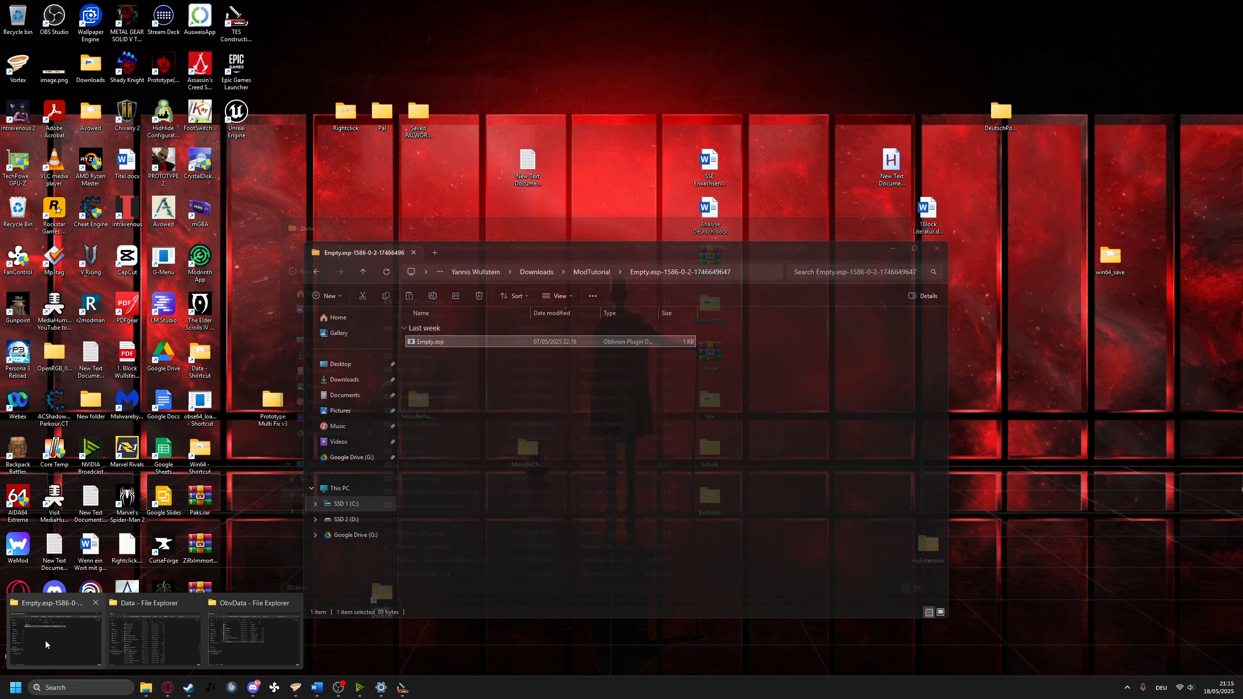
click(255, 637)
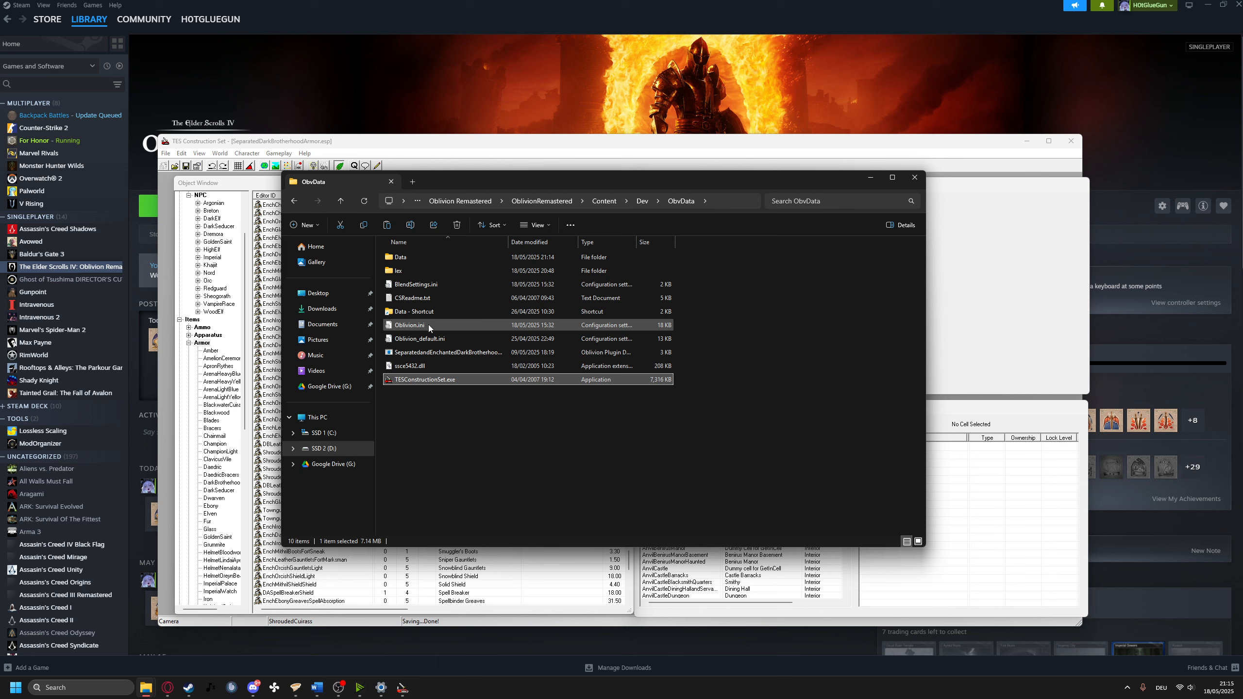
double_click(401, 257)
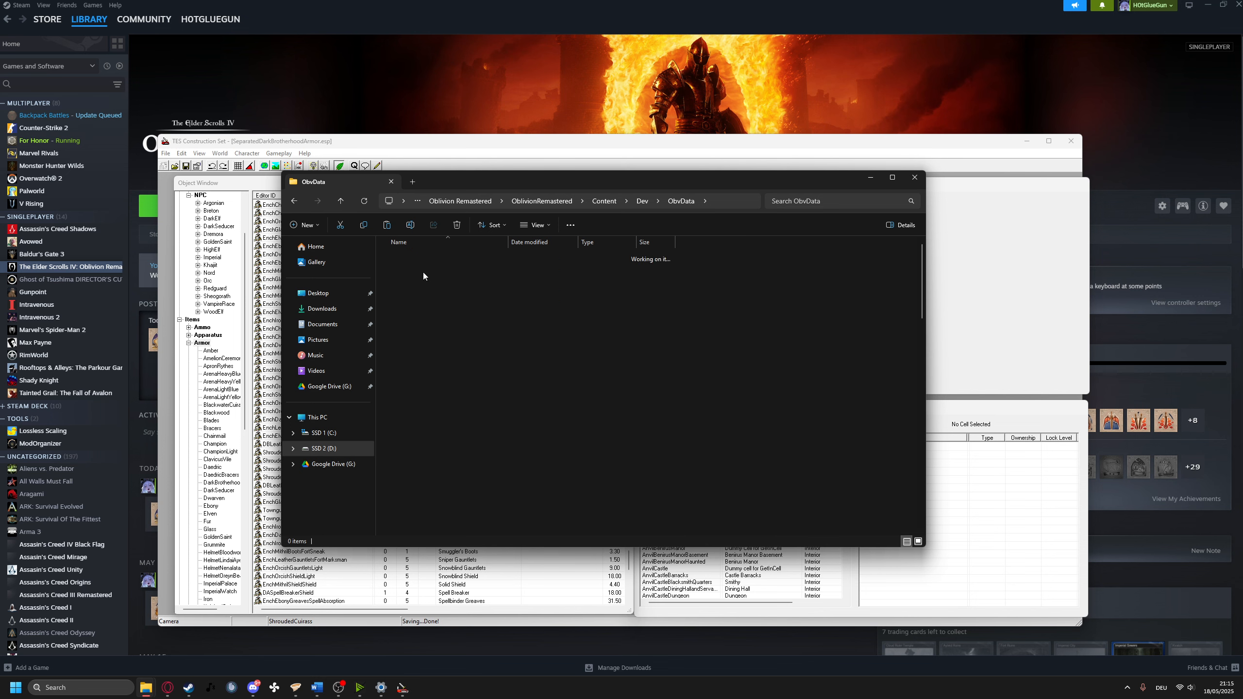
scroll(436, 461, down, 10)
scroll(437, 468, down, 8)
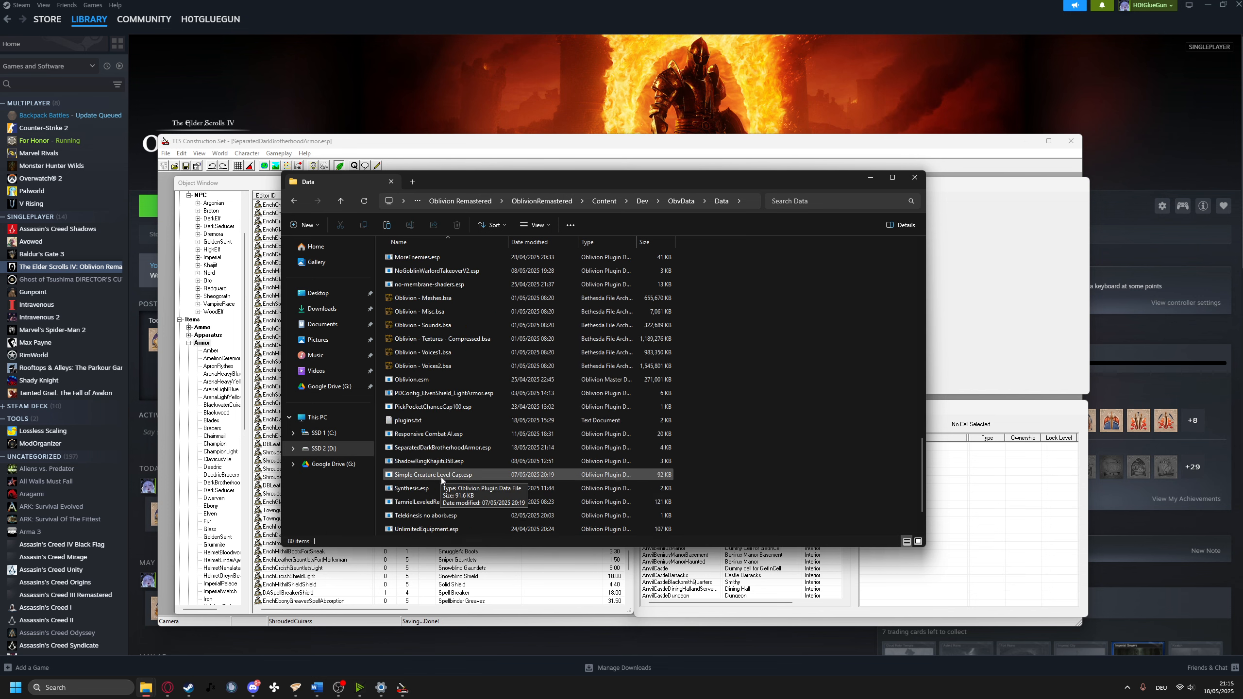
scroll(418, 444, up, 7)
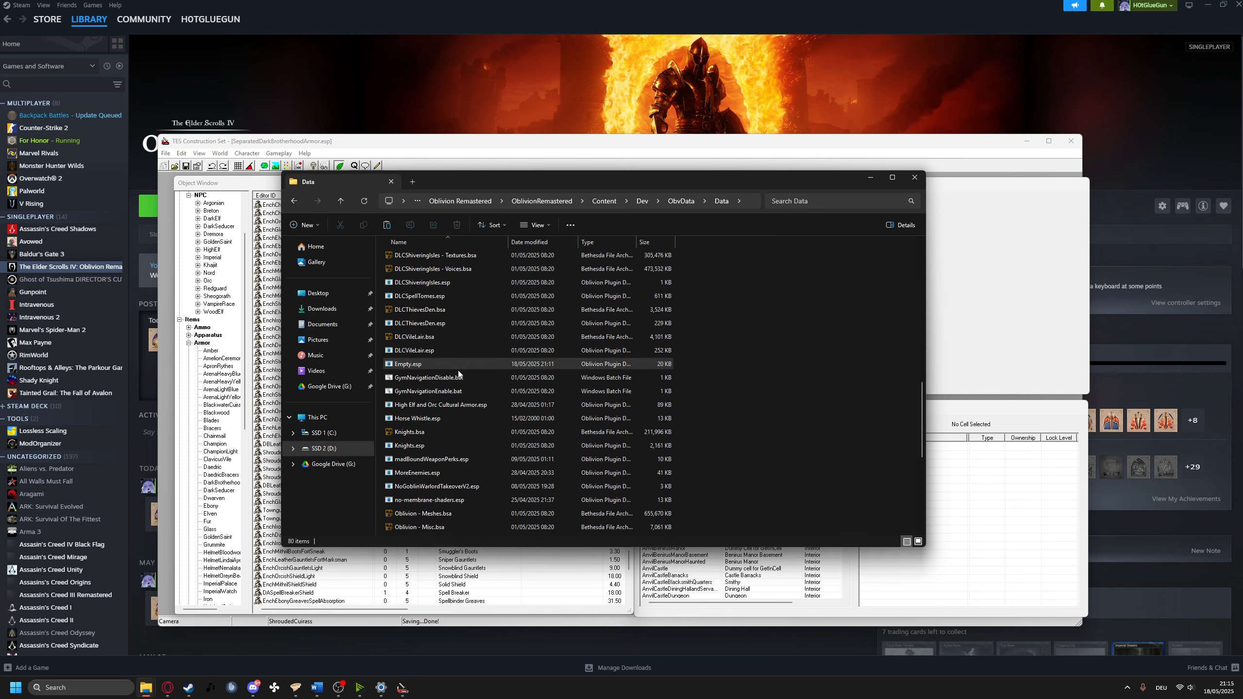
Rename the Empty.esp plugin file as zTestmod.esp
right_click(459, 368)
click(494, 382)
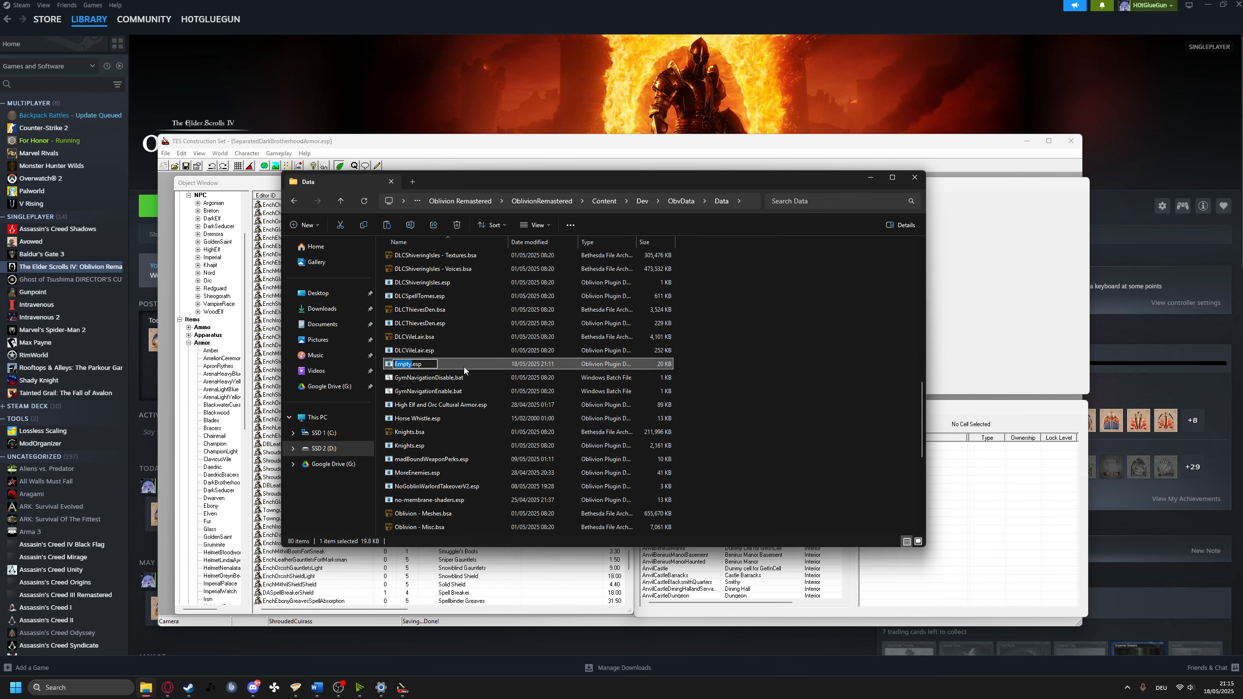
text(Tes)
key(BackSpace)
key(BackSpace)
key(BackSpace)
text(zTestmod)
key(Return)
Add zTestmod.esp as the last line of plugins.txt in the Data folder and close the text file
right_click(437, 363)
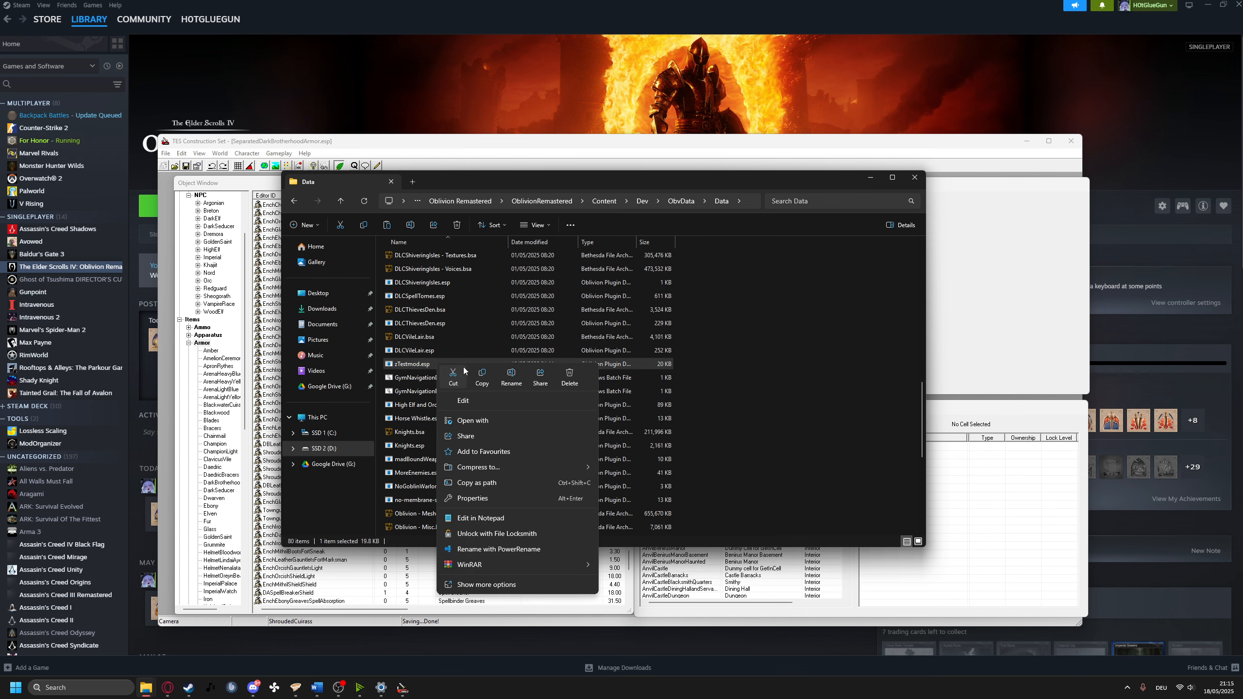
click(485, 369)
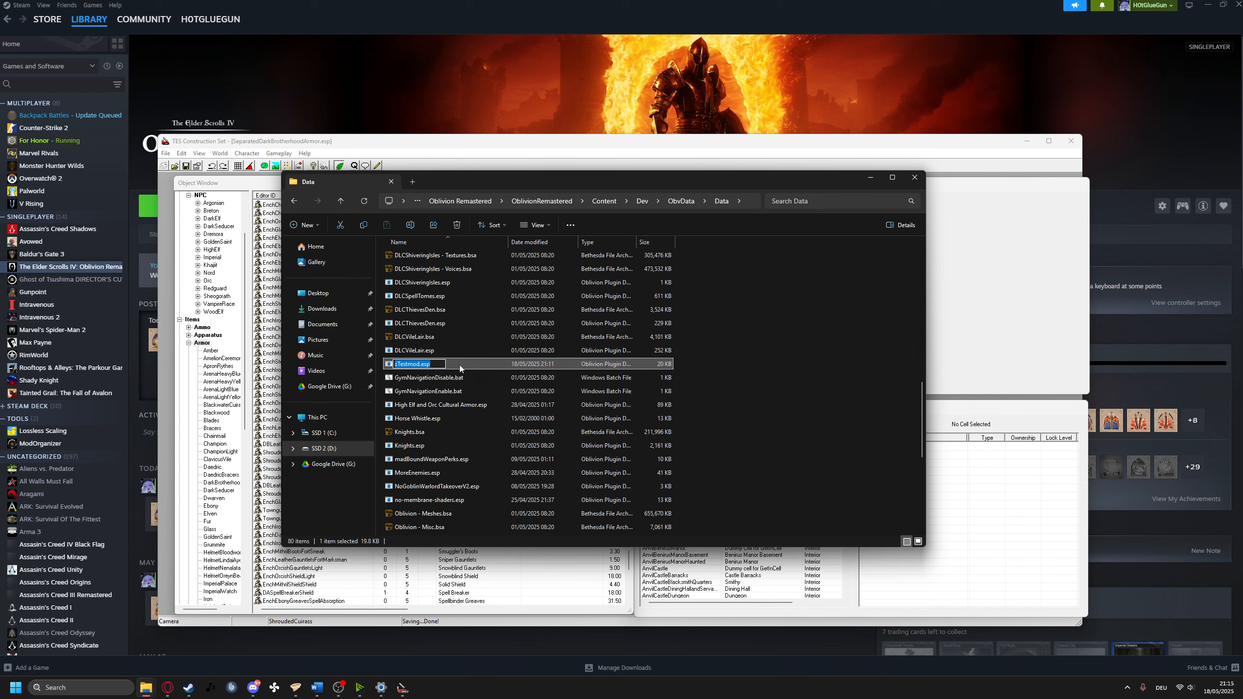
scroll(509, 433, down, 3)
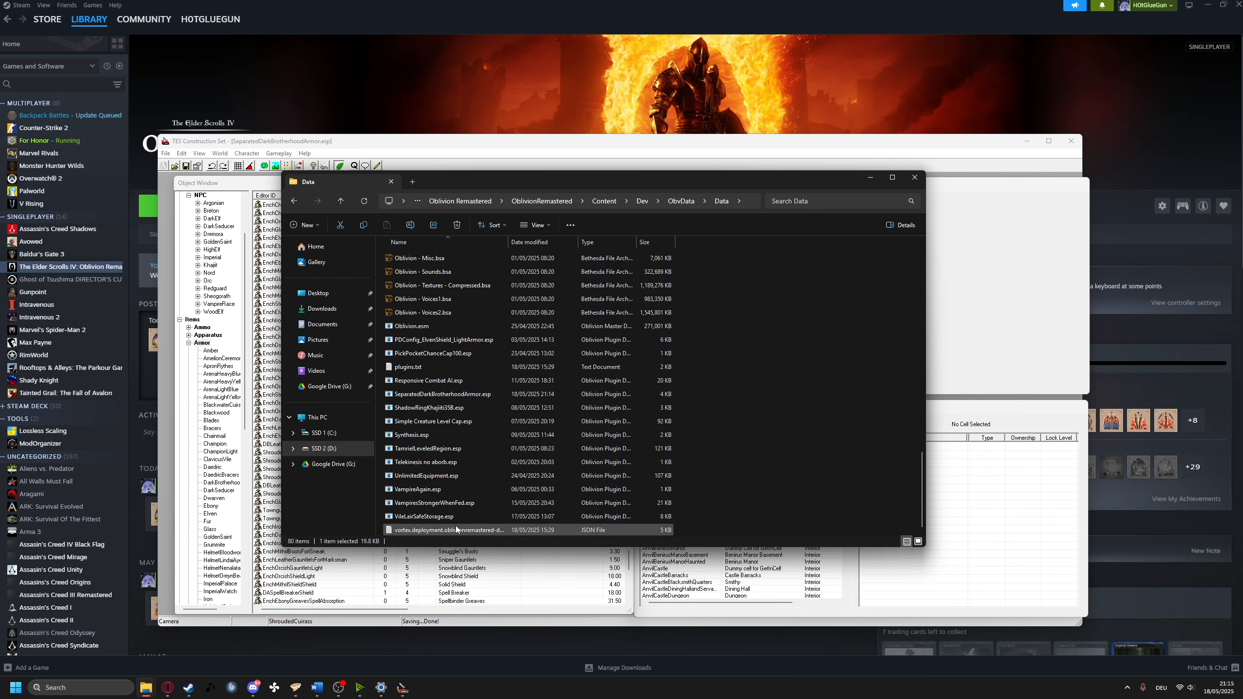
scroll(427, 359, down, 3)
double_click(427, 362)
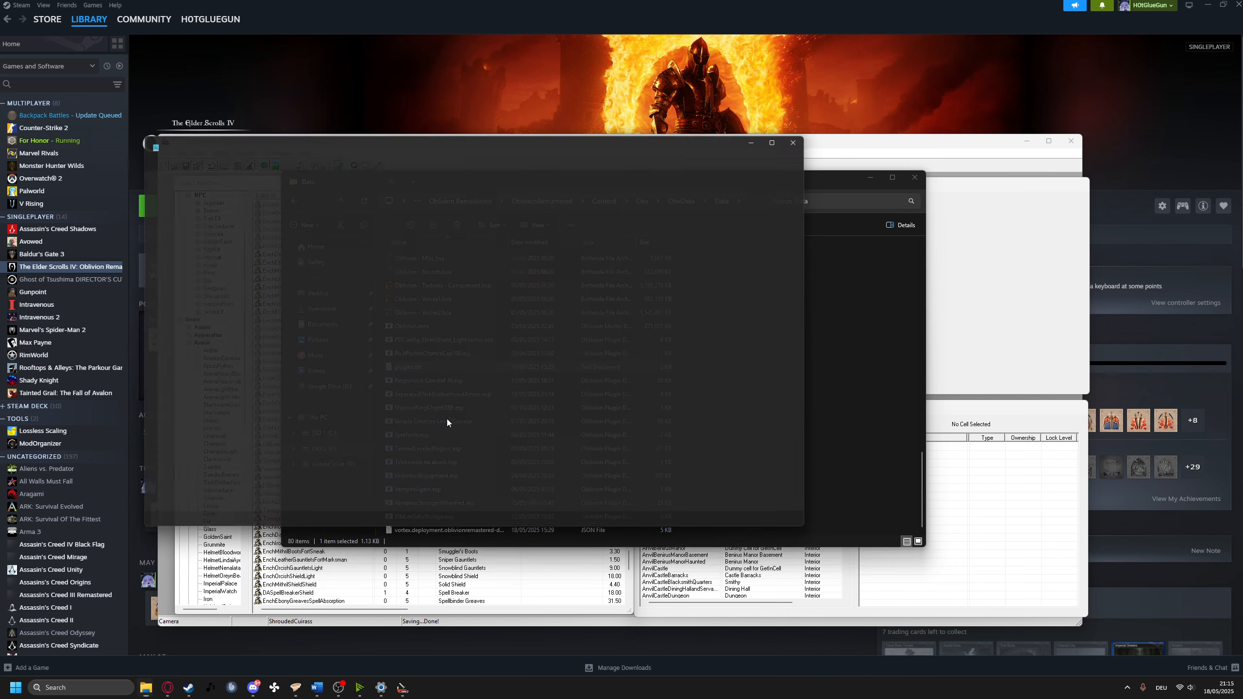
click(248, 517)
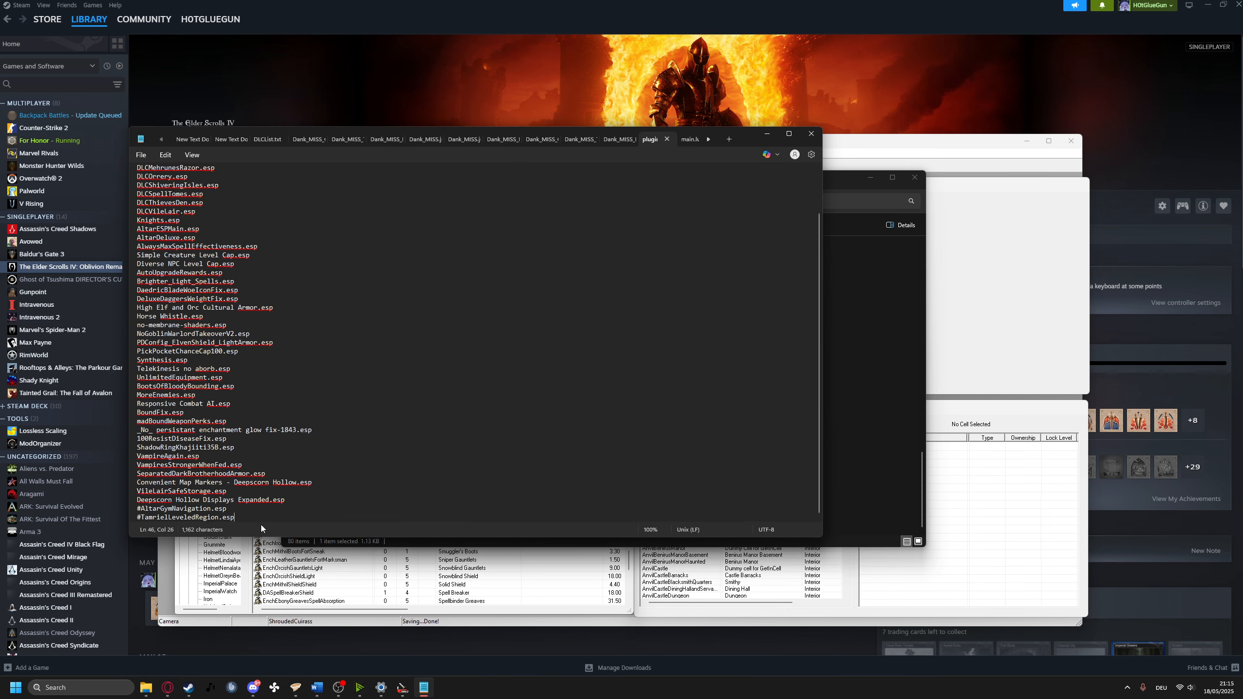
key(Return)
text(zTestmod.esp)
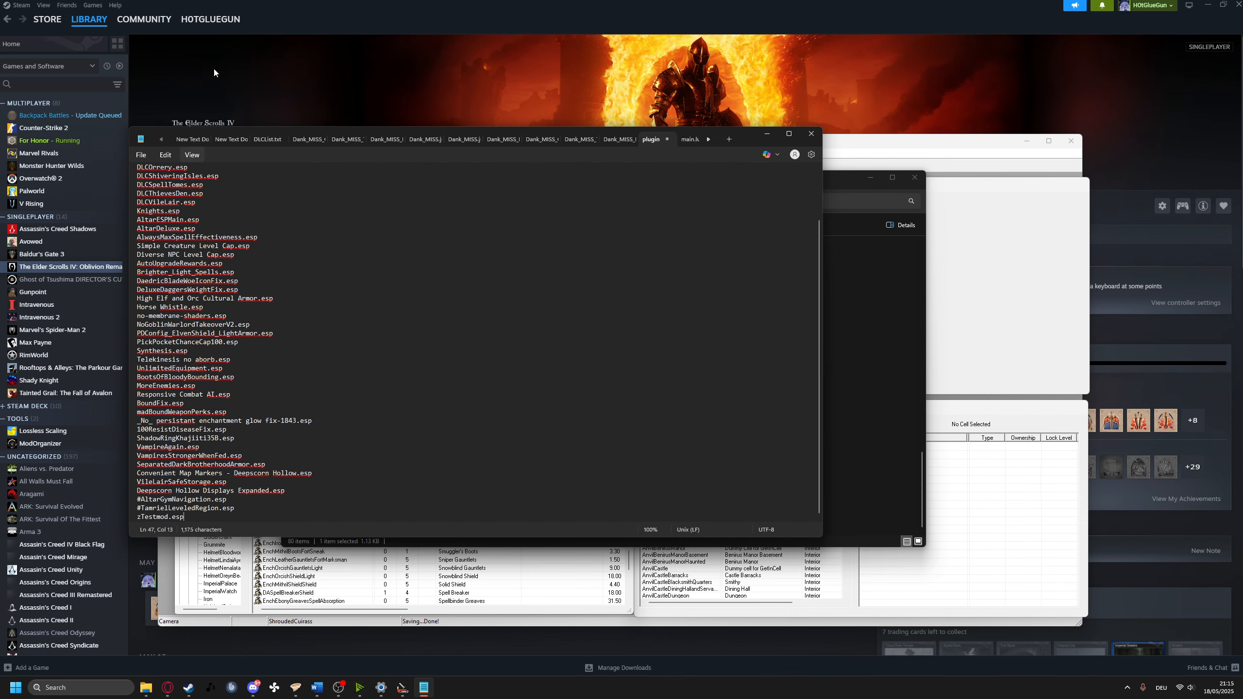
click(810, 133)
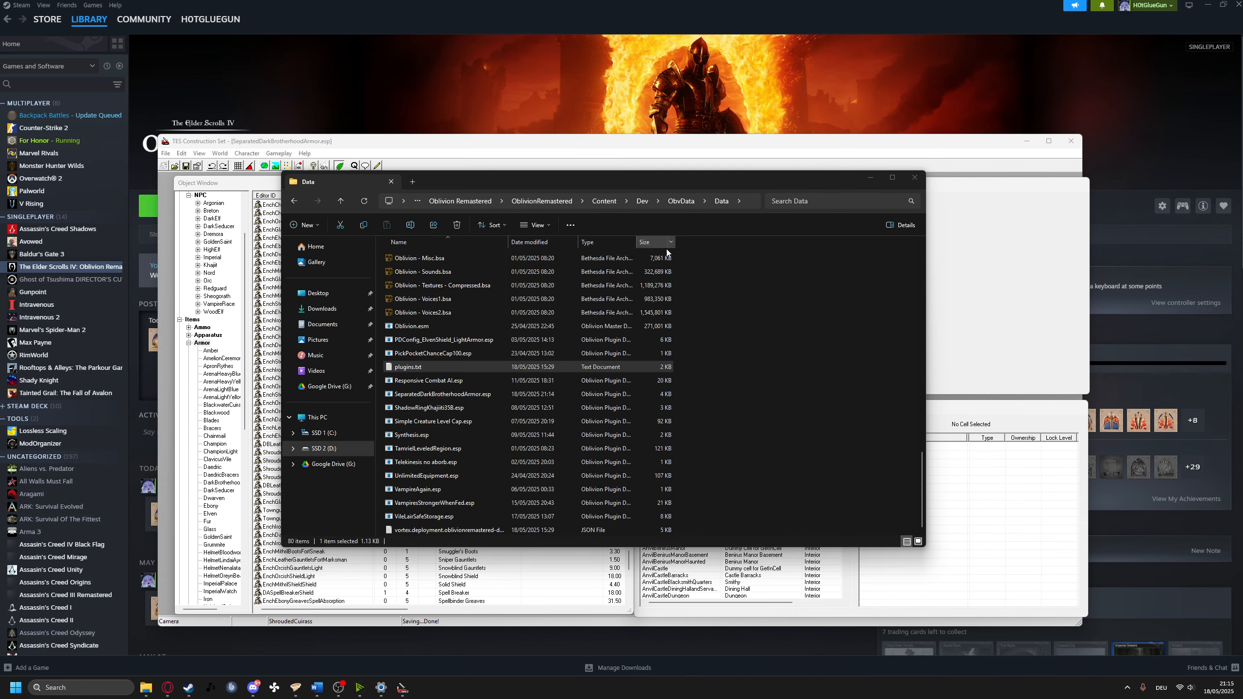
Reopen plugins.txt, delete the zTestmod.esp line, then save and close the file
double_click(435, 368)
drag(207, 516, 138, 518)
key(BackSpace)
key(BackSpace)
key(BackSpace)
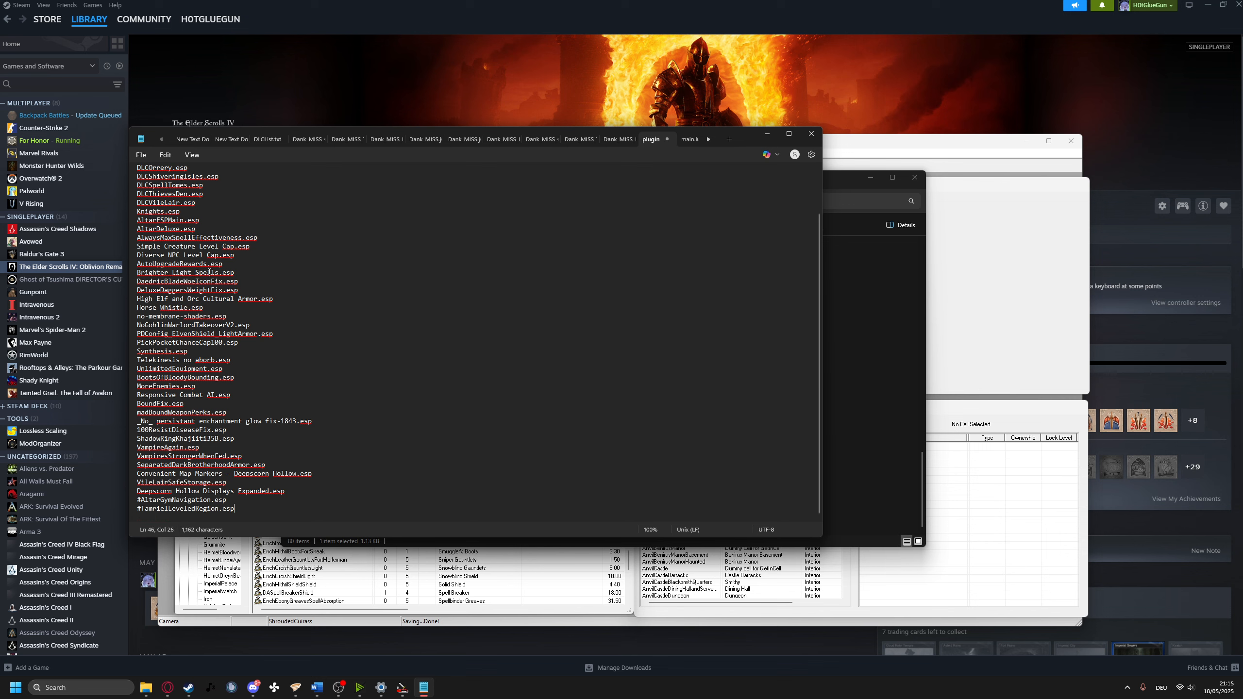
click(141, 156)
click(163, 236)
click(808, 134)
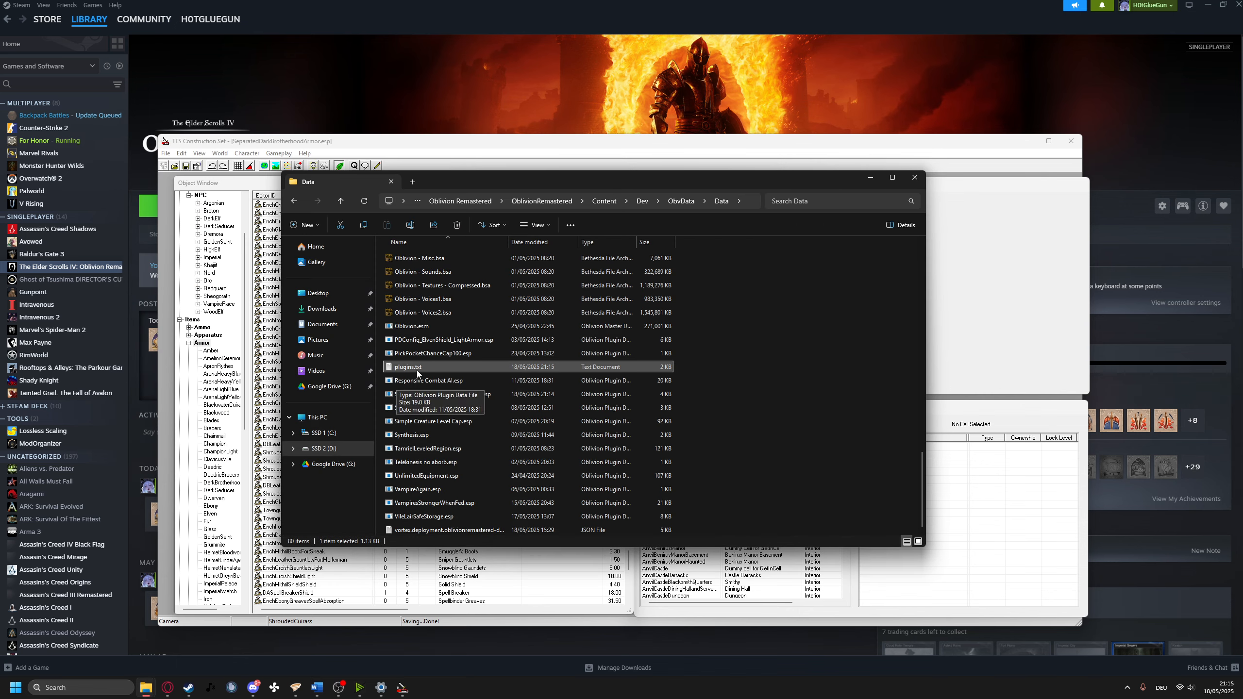
Find the zTestmod.esp plugin among the files of the Data folder and select it
scroll(440, 397, up, 8)
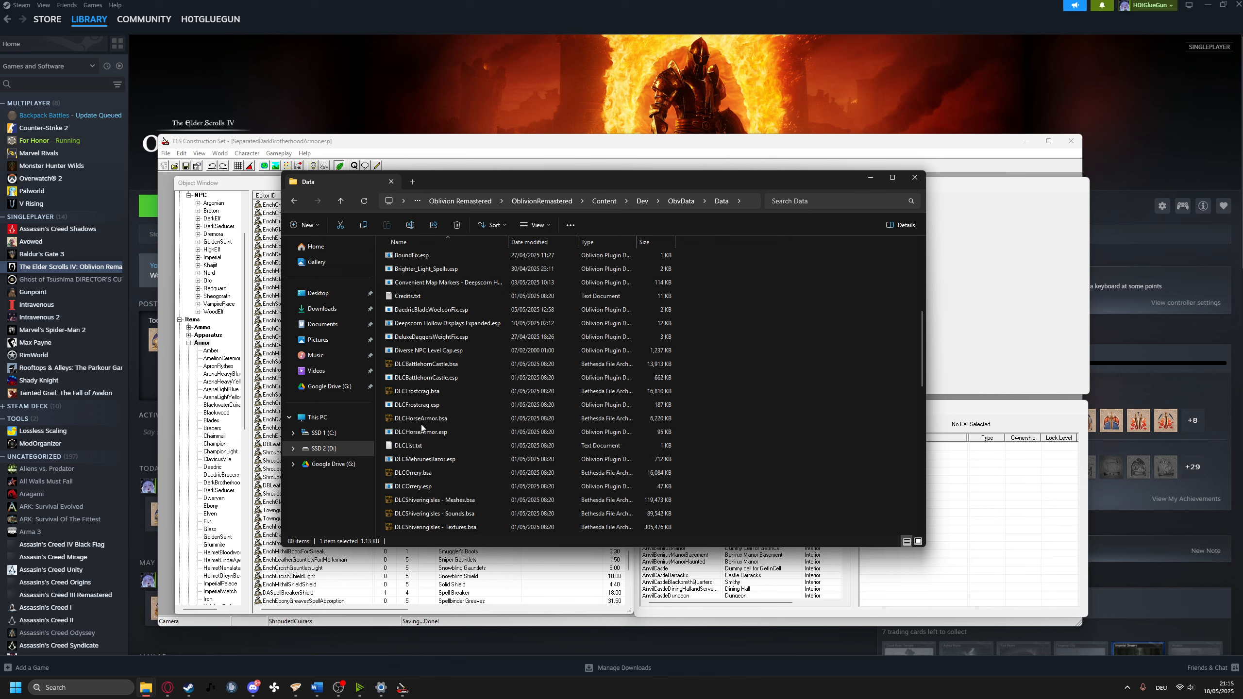
scroll(434, 468, up, 4)
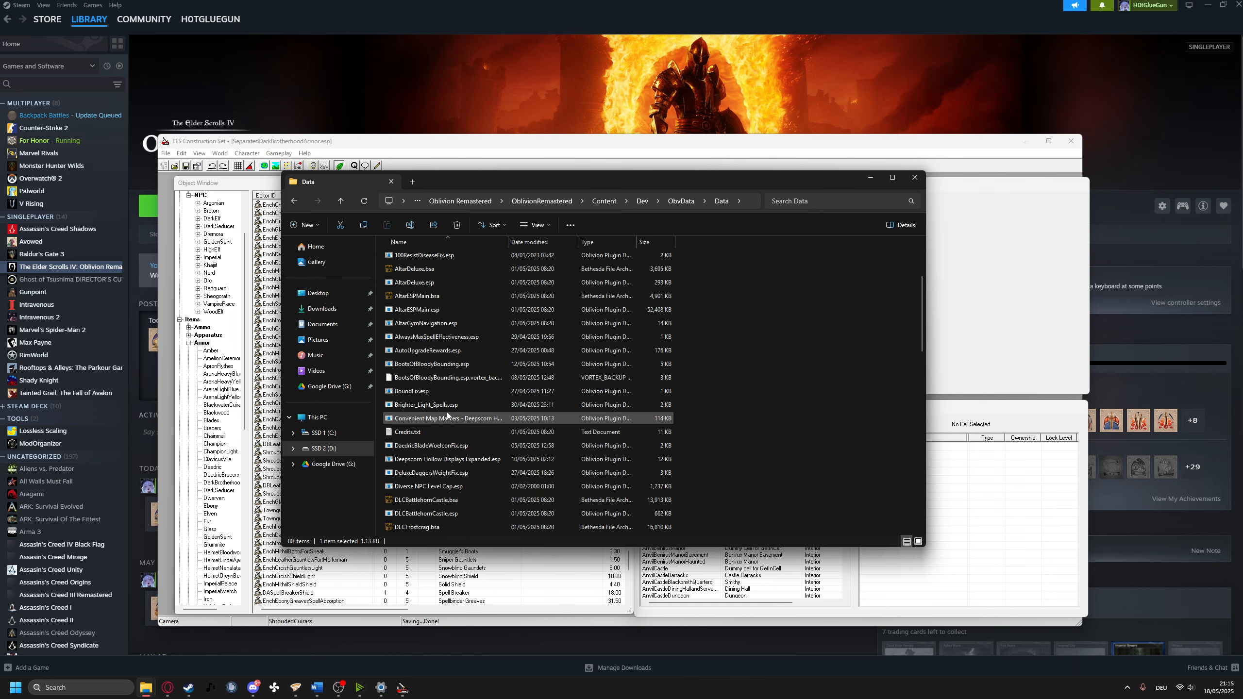
scroll(445, 450, down, 15)
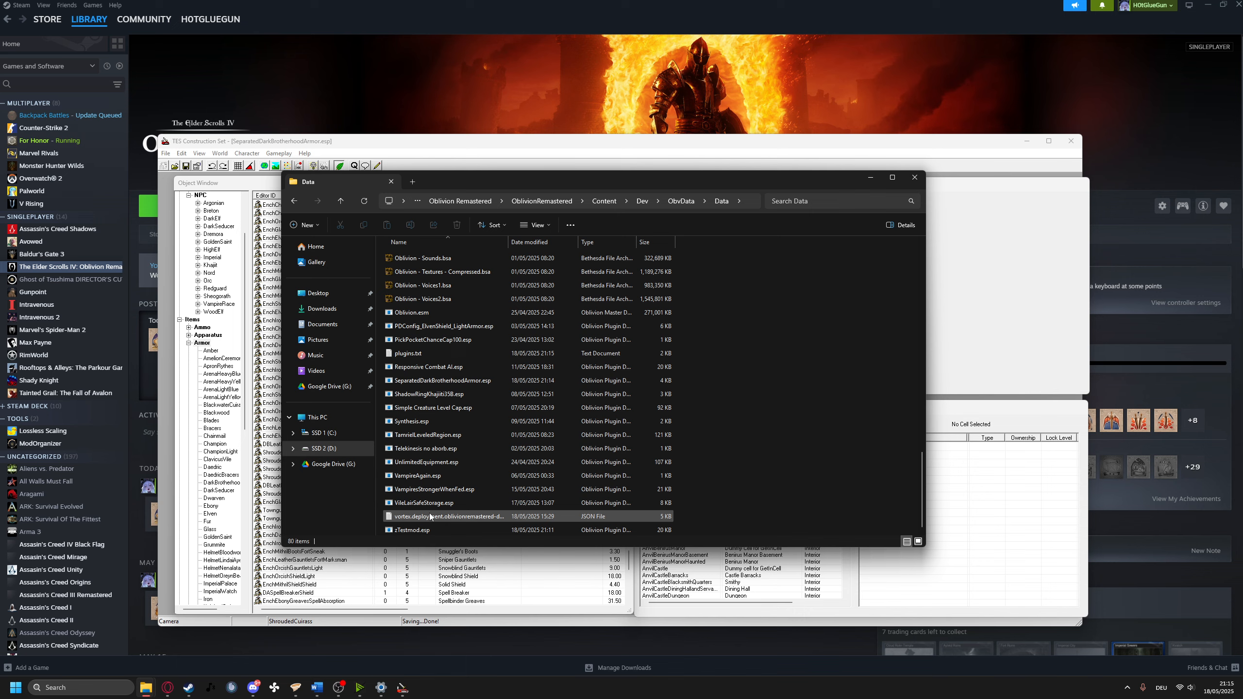
click(431, 530)
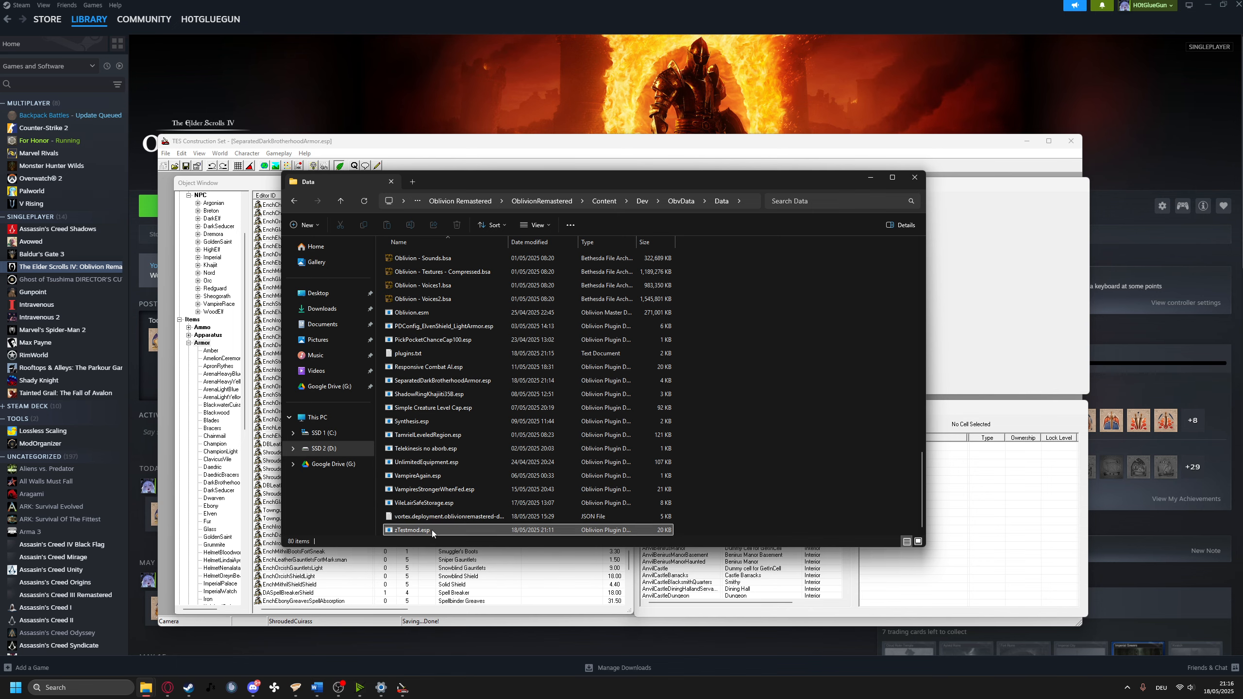
Switch to Vortex, arrange its window beside the Data folder and try to bring zTestmod.esp into the mod list
click(295, 687)
drag(449, 134, 601, 286)
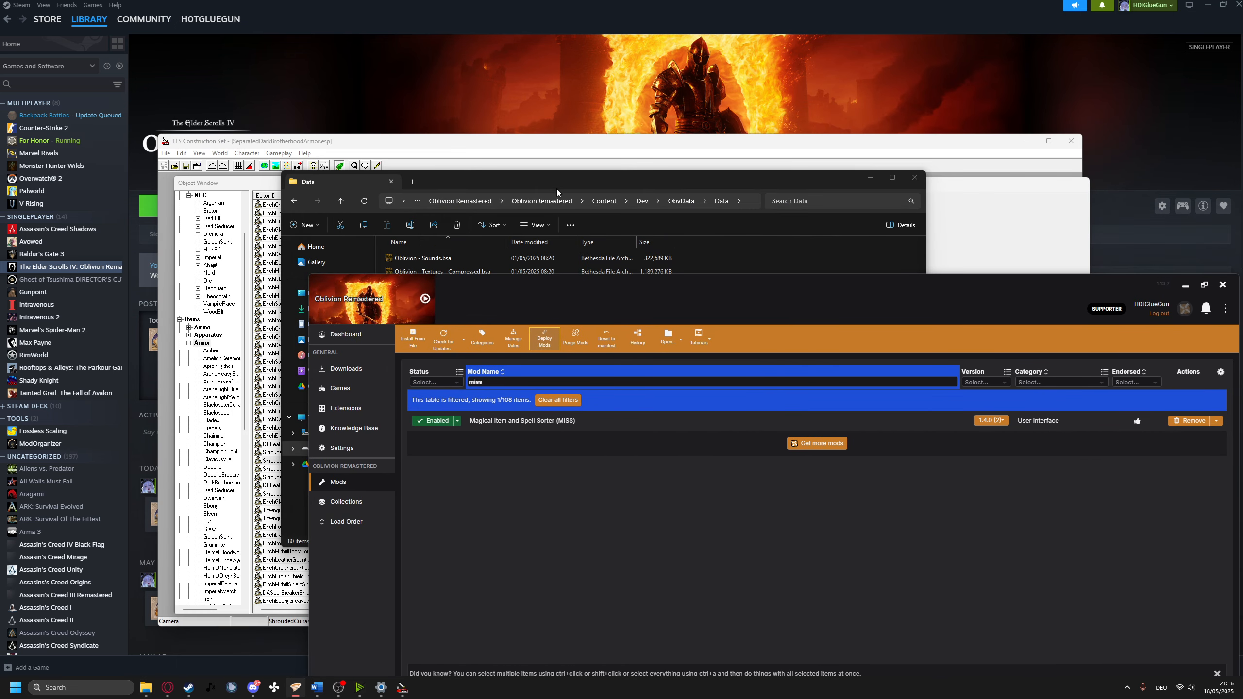
drag(563, 182, 312, 167)
drag(740, 290, 758, 258)
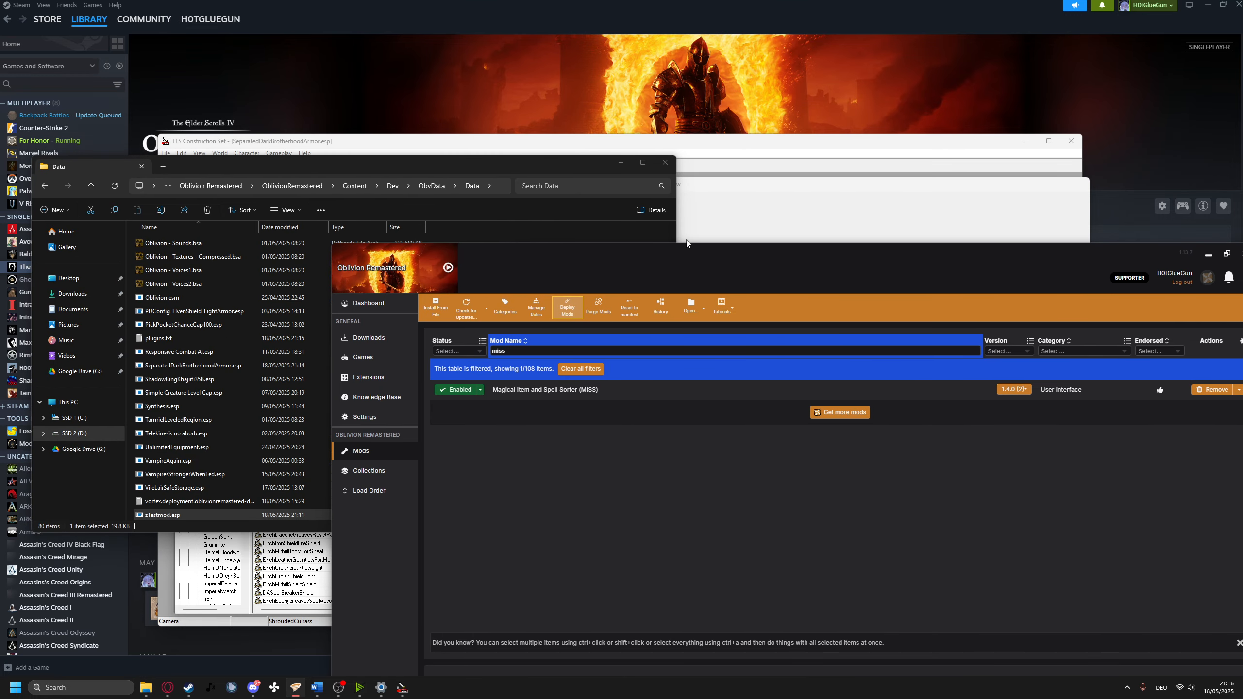
drag(452, 164, 427, 171)
click(690, 260)
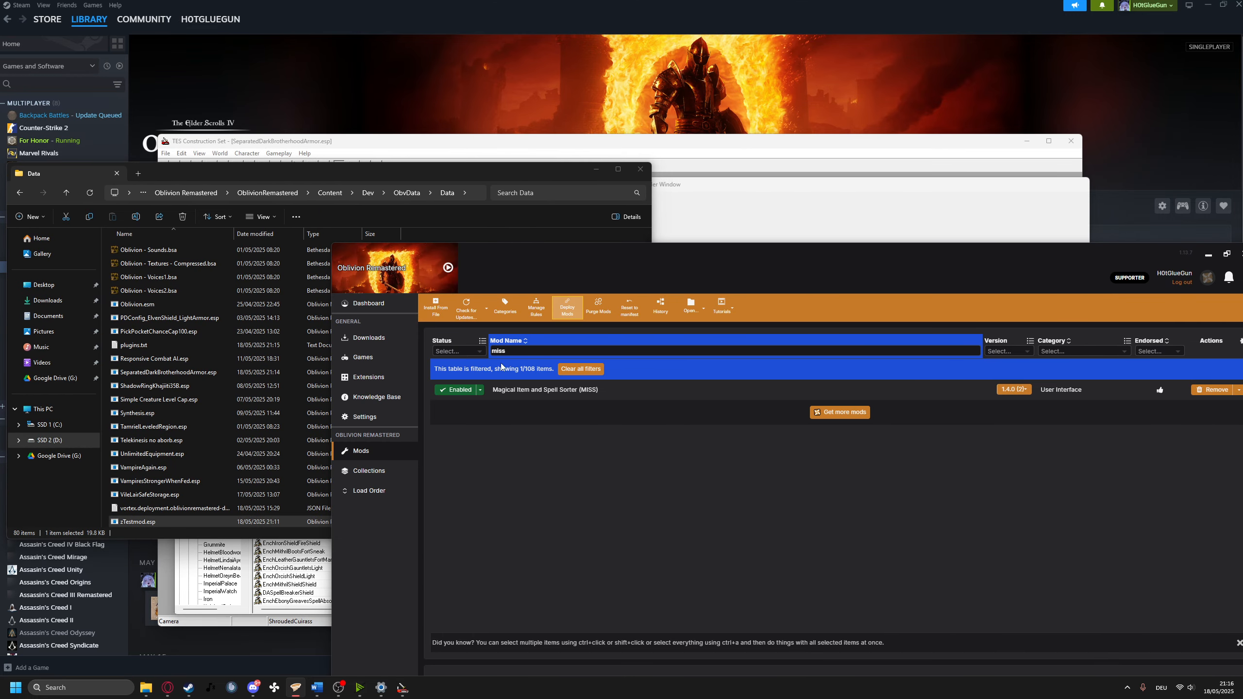
drag(171, 527, 635, 433)
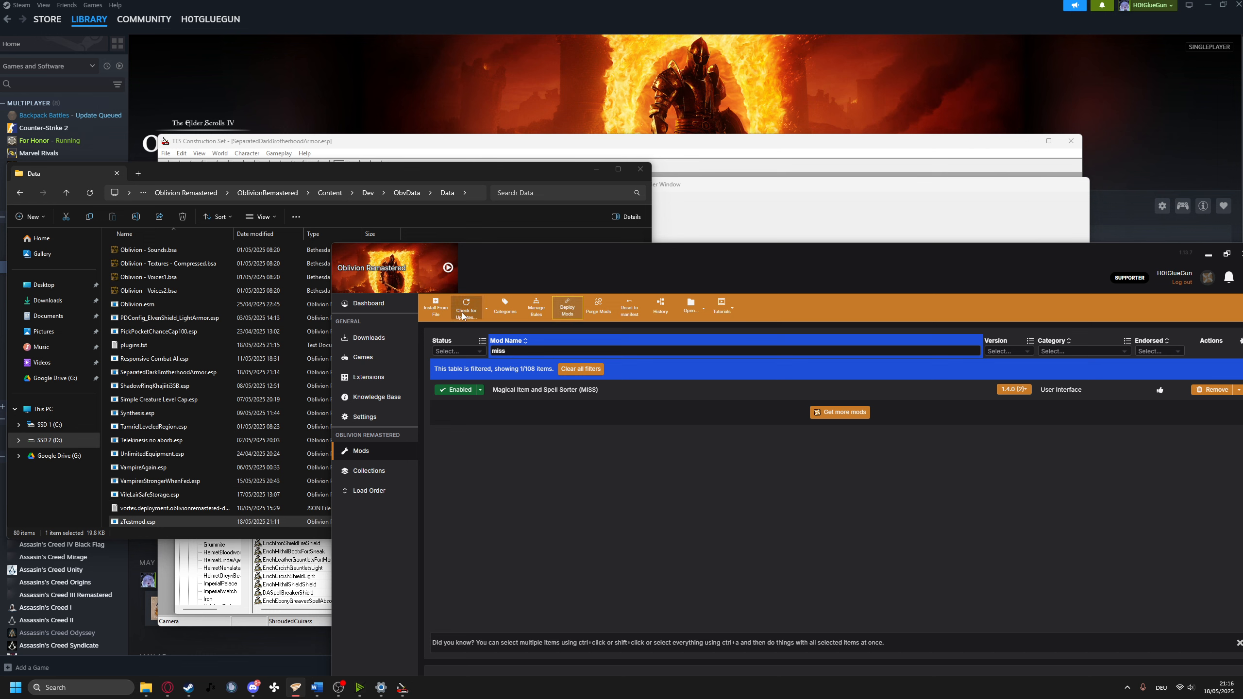
Copy zTestmod.esp from the Data folder into the Downloads folder
click(196, 521)
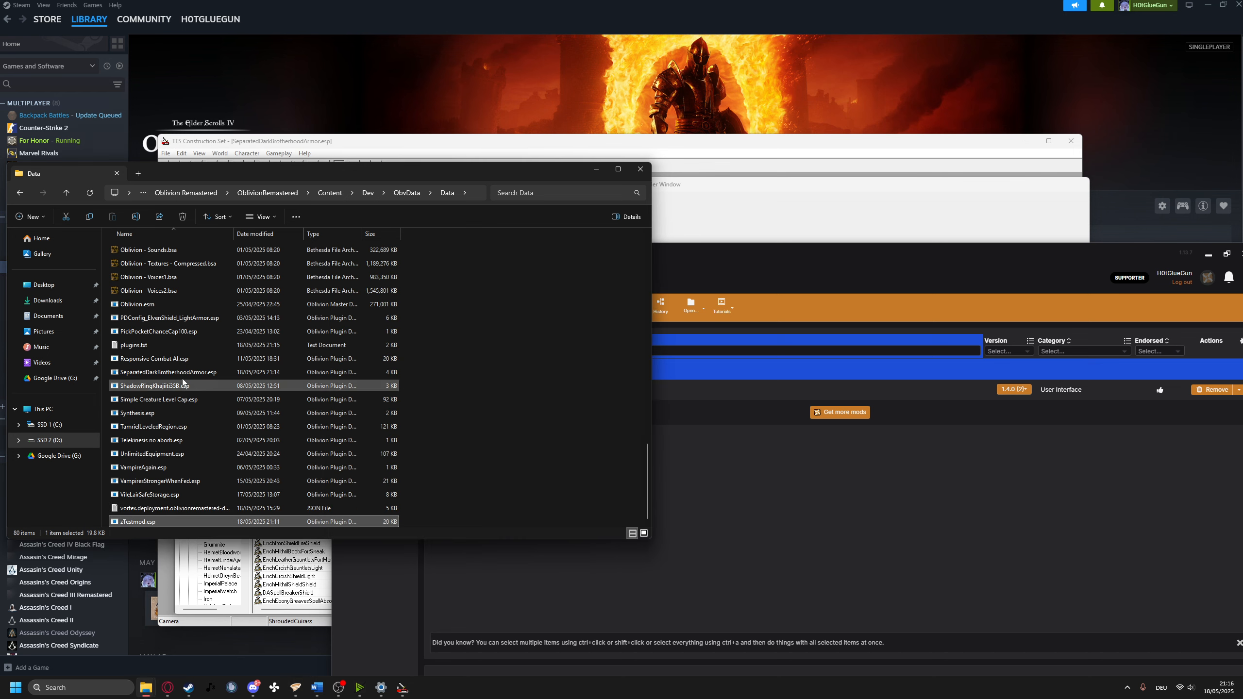
click(51, 300)
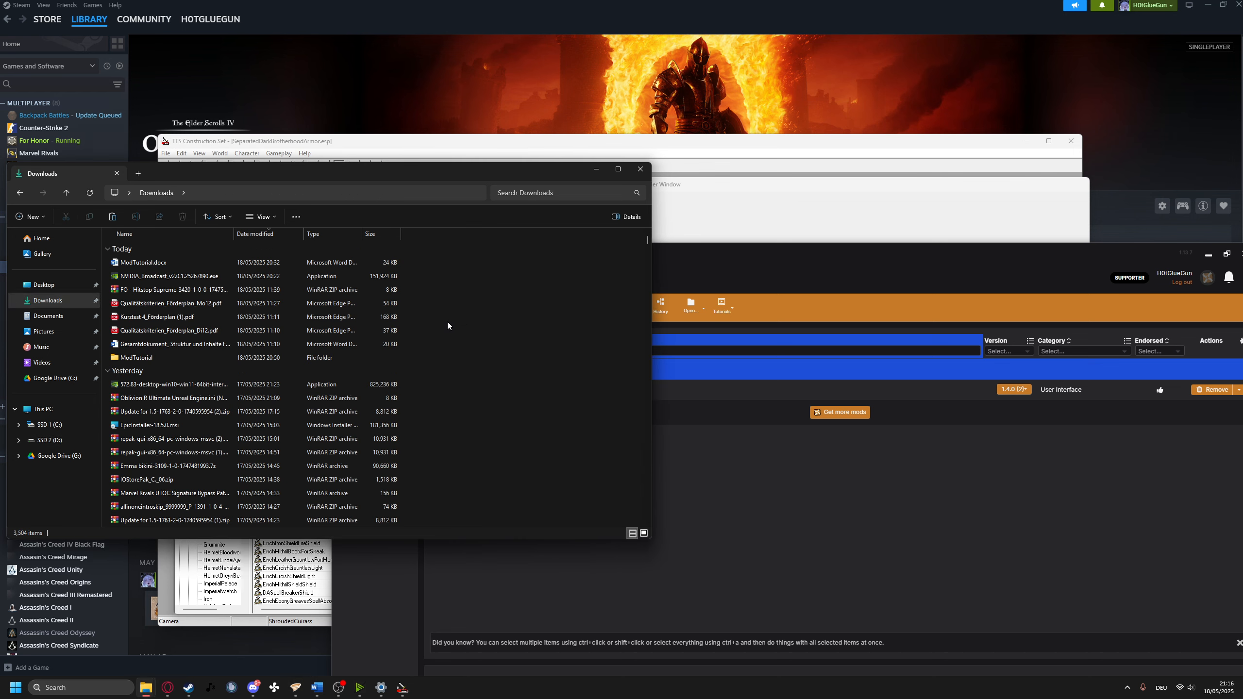
key(ctrl+v)
click(455, 360)
Start installing zTestmod.esp in Vortex from the Downloads folder and reposition the Vortex window
click(713, 510)
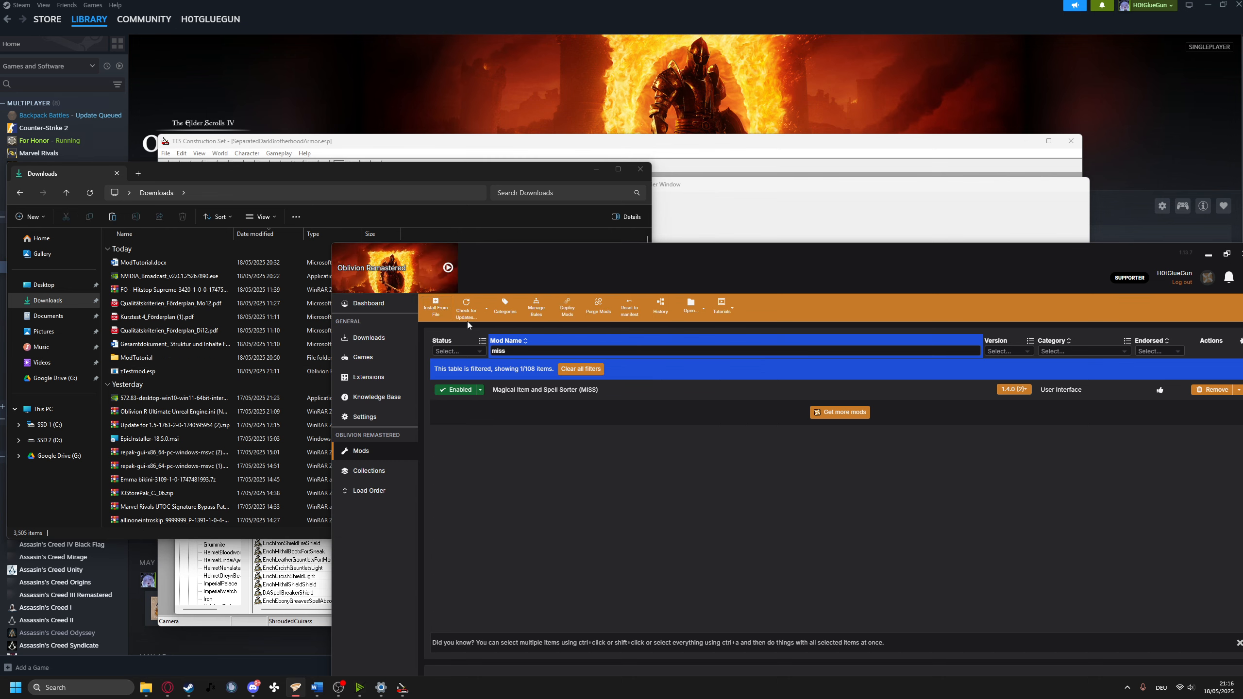
click(435, 308)
double_click(486, 334)
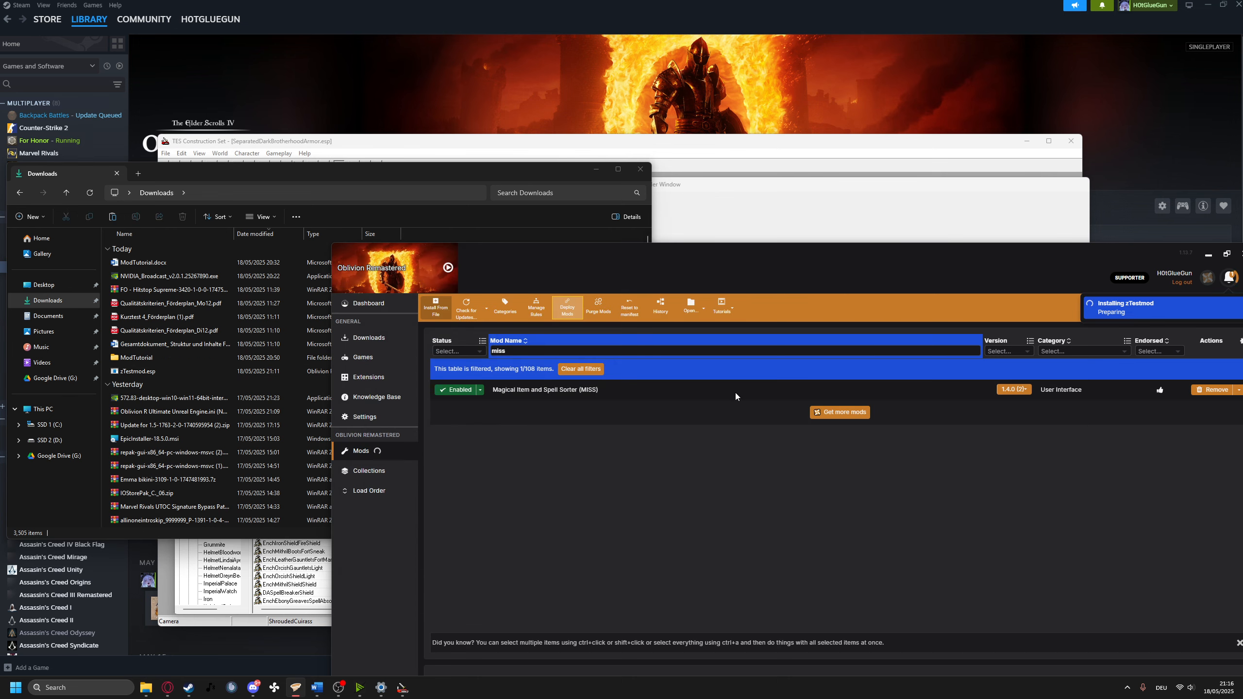
drag(708, 283, 612, 224)
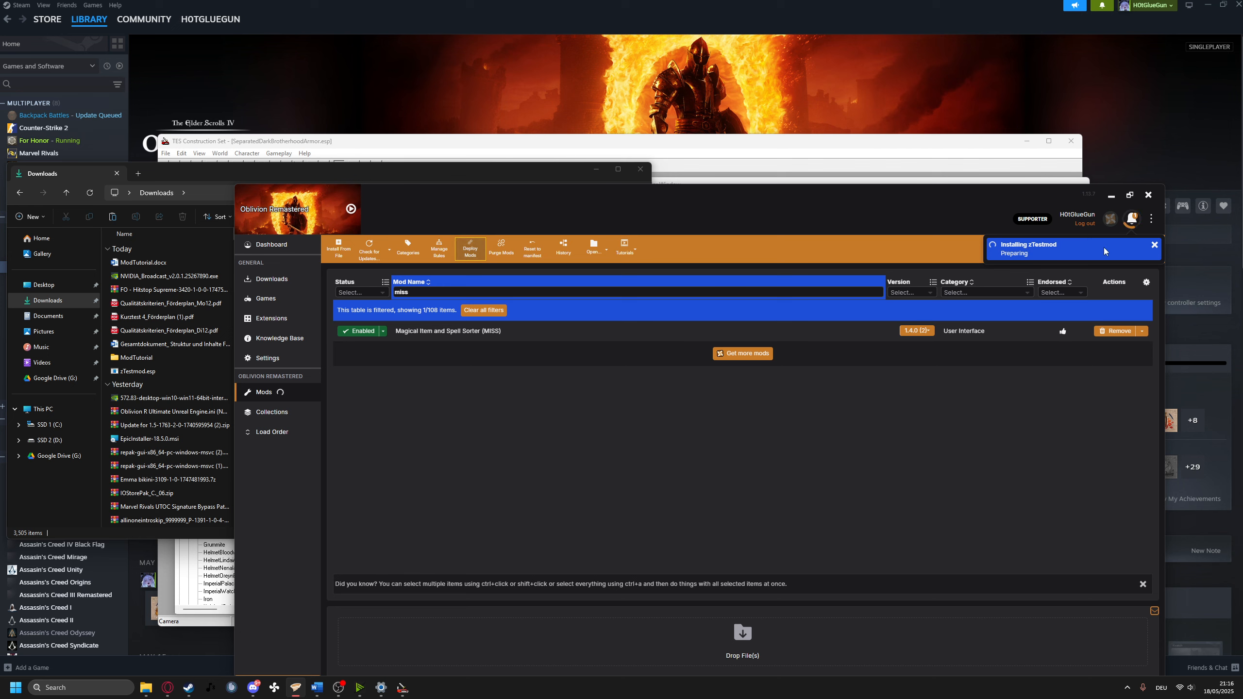
Compress zTestmod.esp in the Downloads folder into the WinRAR archive zTestmod.rar
right_click(154, 372)
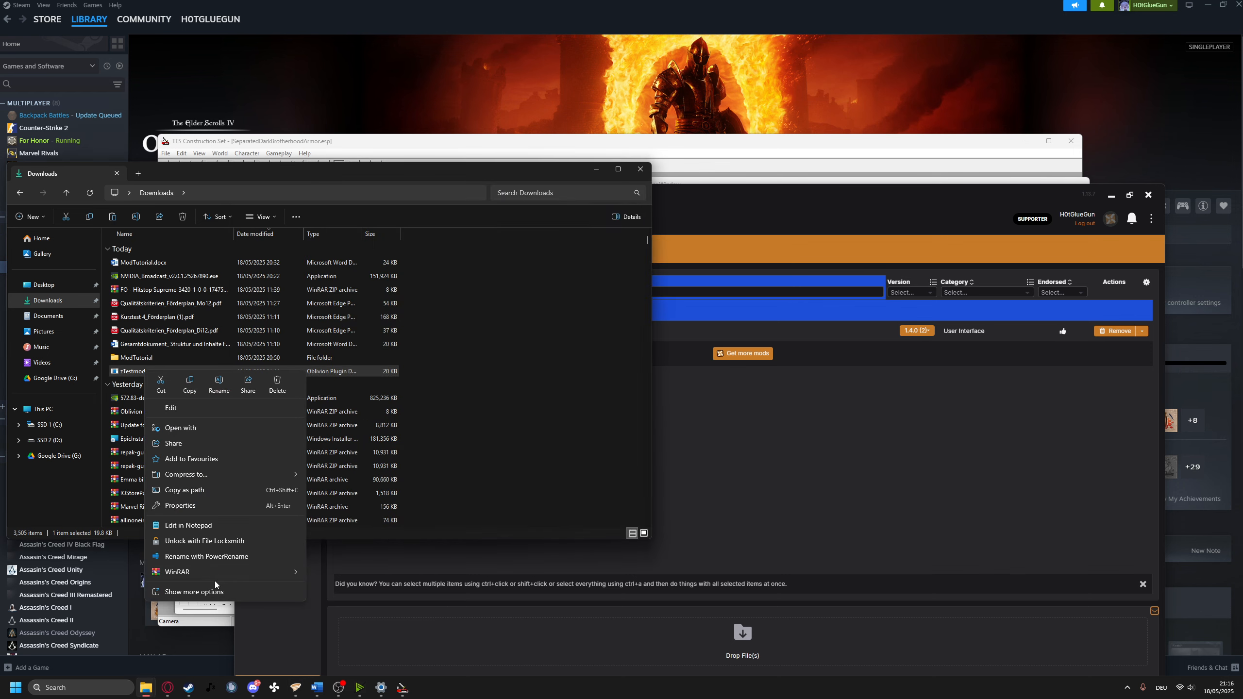
mouse_move(221, 572)
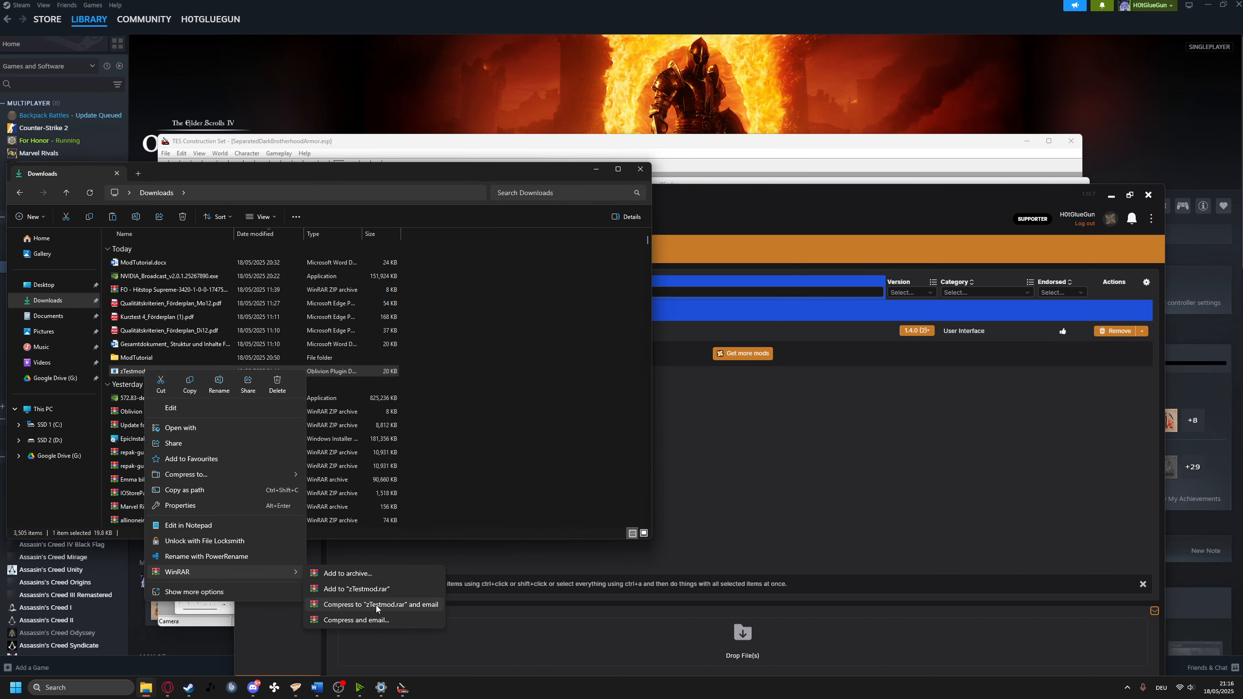
click(356, 588)
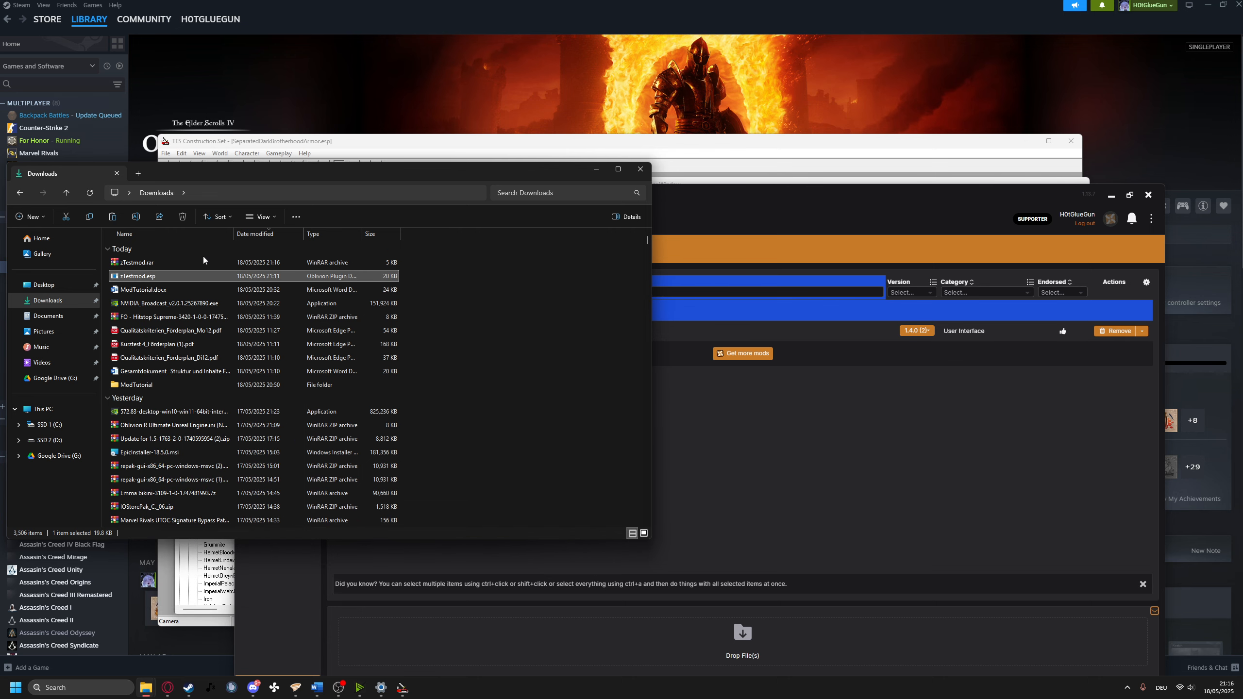
click(464, 350)
Return to Vortex and try to install the zTestmod.rar archive from the Downloads folder
click(772, 455)
drag(132, 261, 163, 265)
click(684, 465)
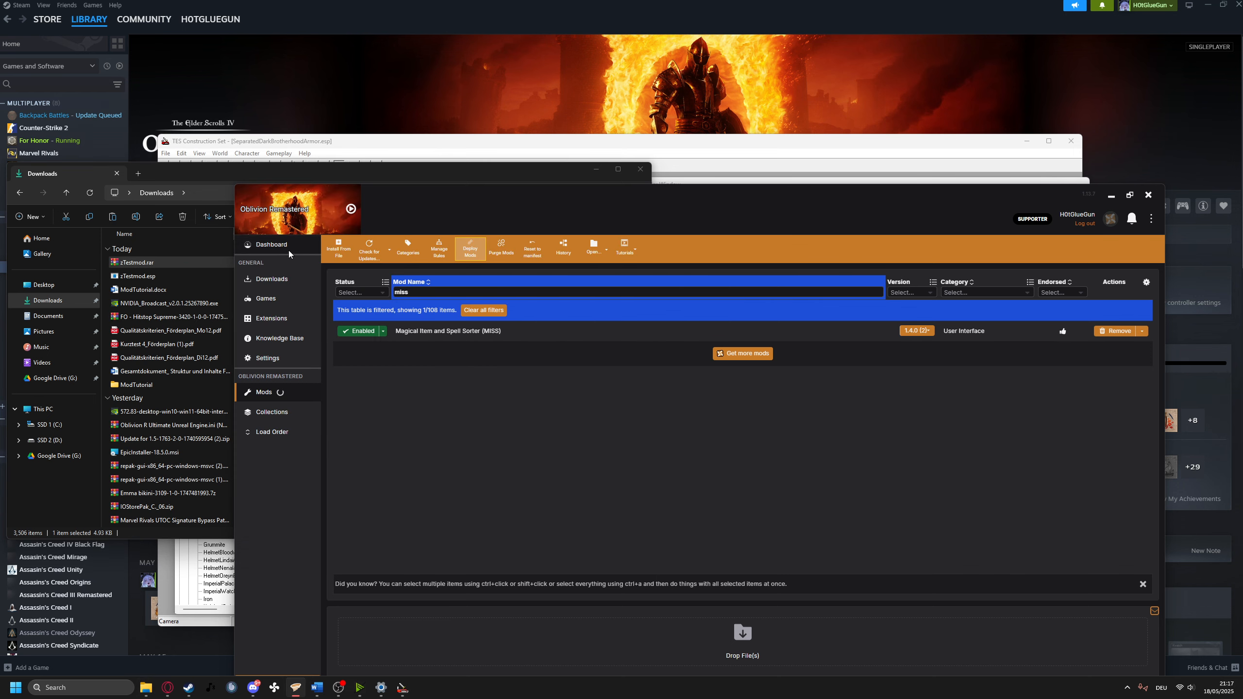
click(344, 254)
double_click(364, 275)
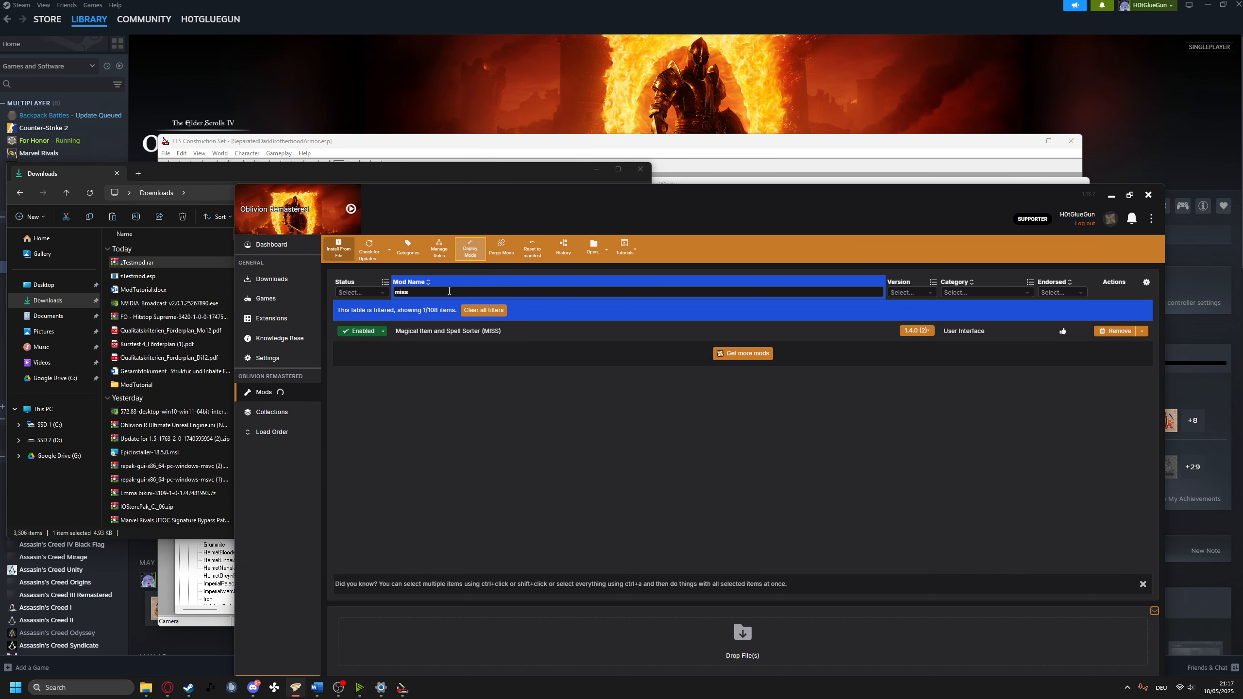
Filter the mod list by "test", clear the filter, and check the Downloads and Mods pages for the new mod
drag(423, 293, 380, 296)
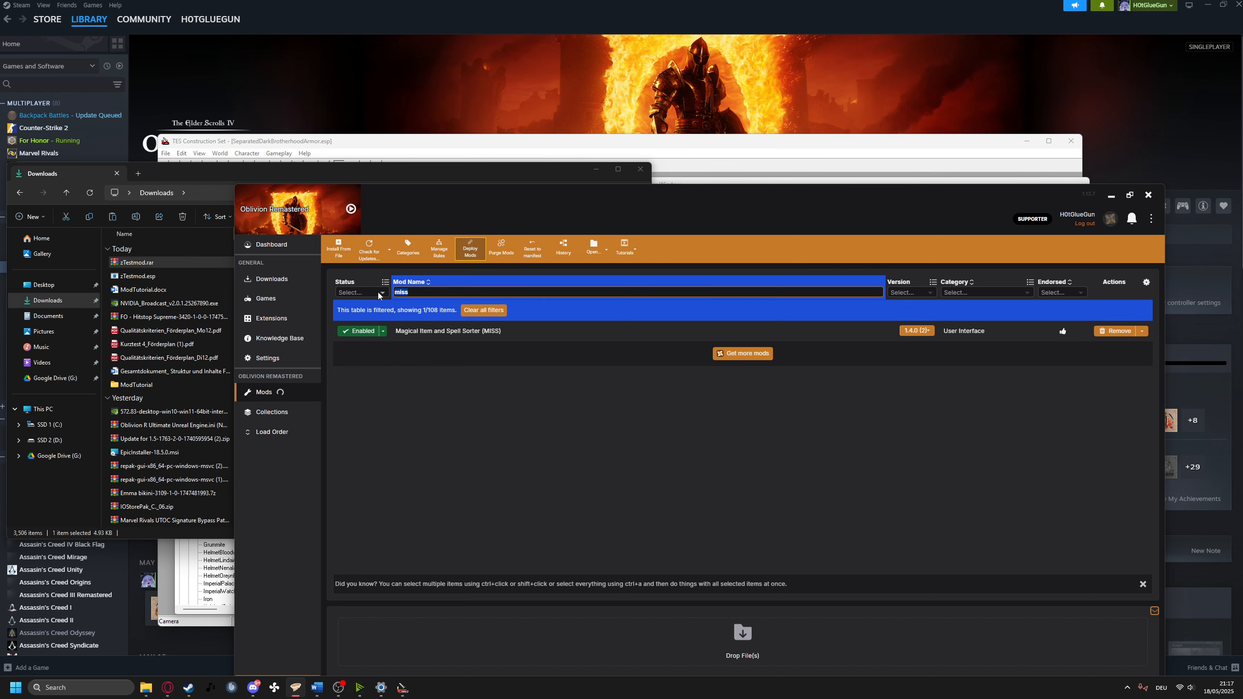
text(test)
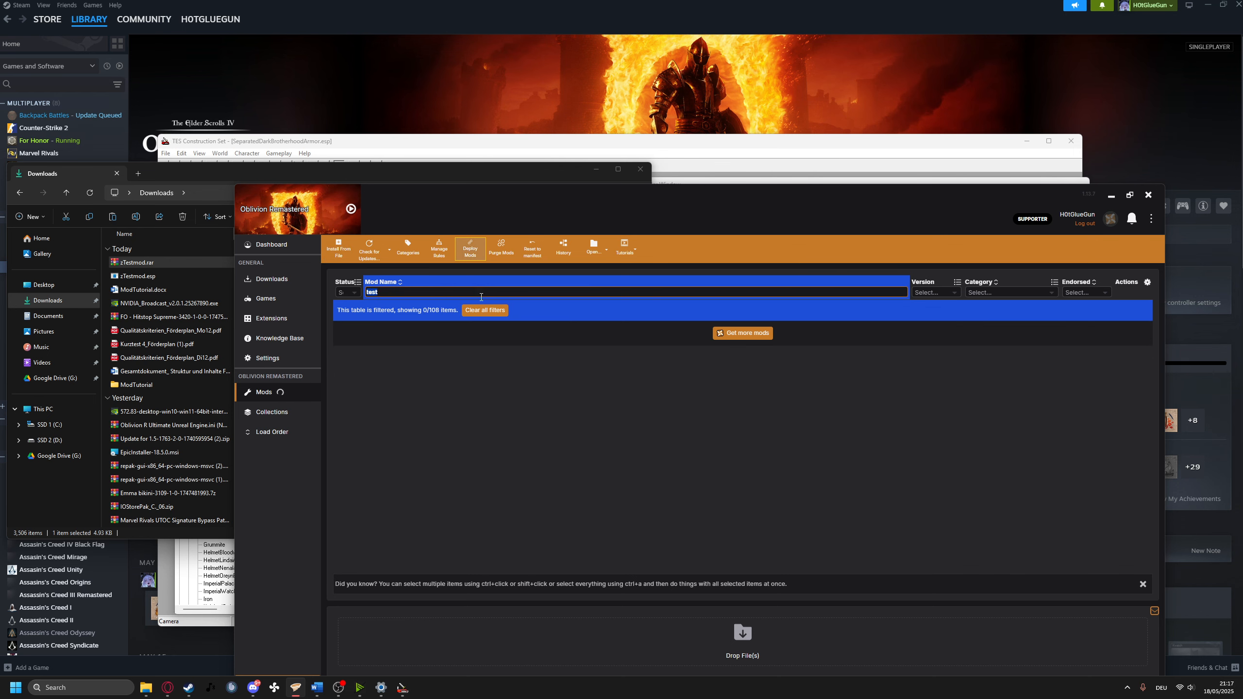
key(BackSpace)
click(281, 412)
click(282, 393)
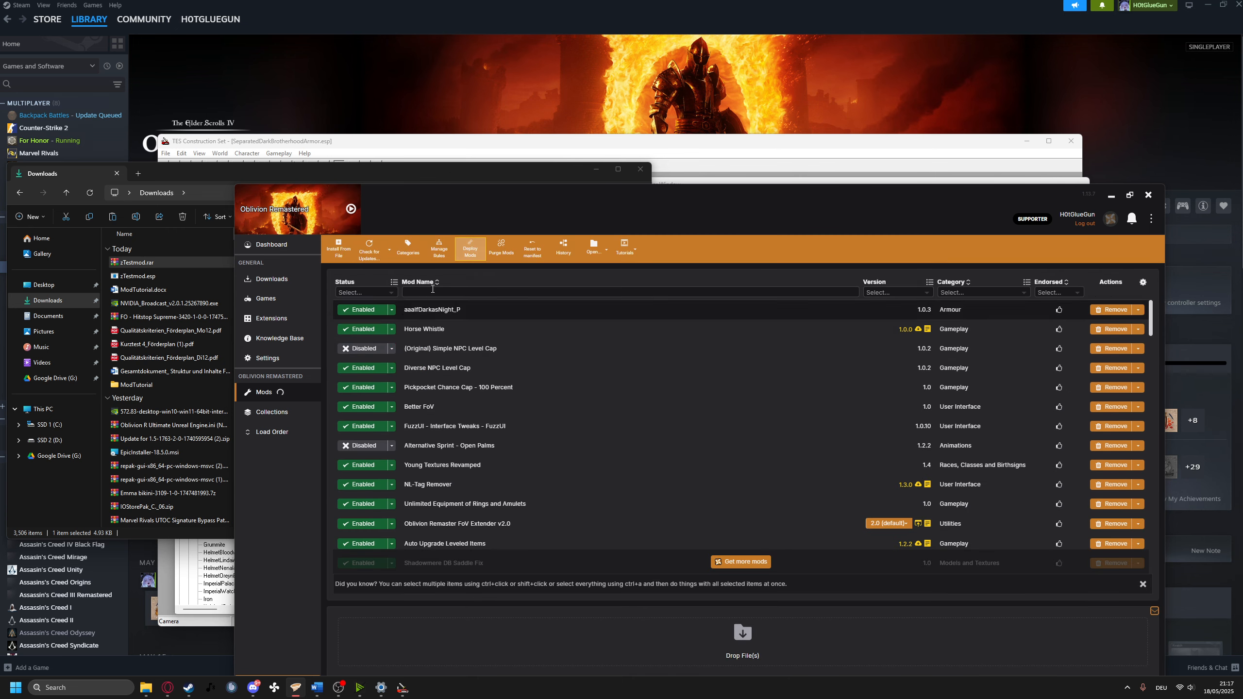
click(264, 280)
click(281, 298)
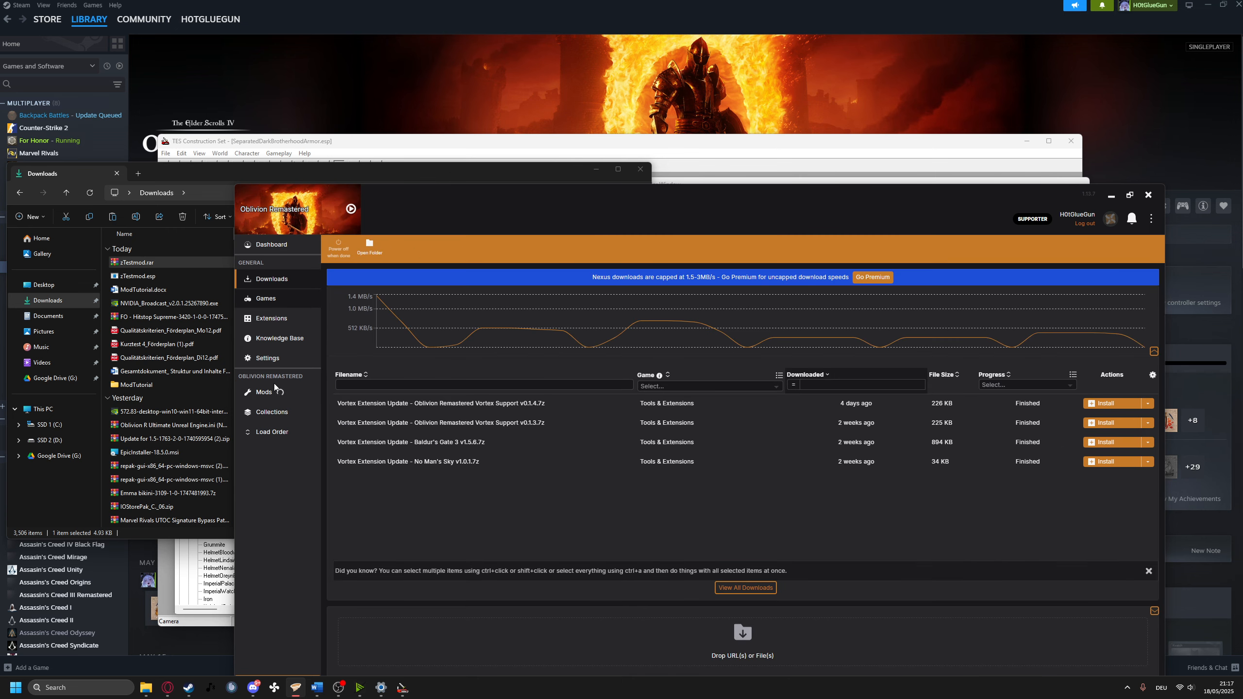
click(277, 393)
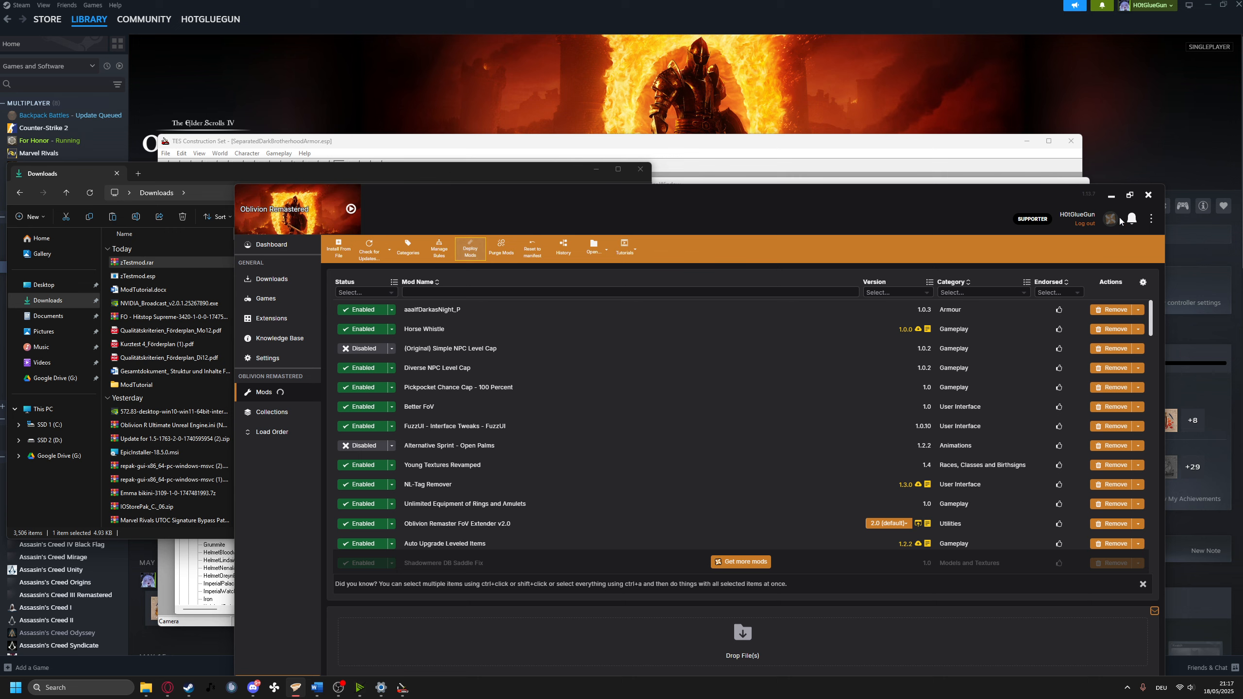
Try to create a mod from zTestmod.esp, cancelling the install options and the external changes
click(338, 250)
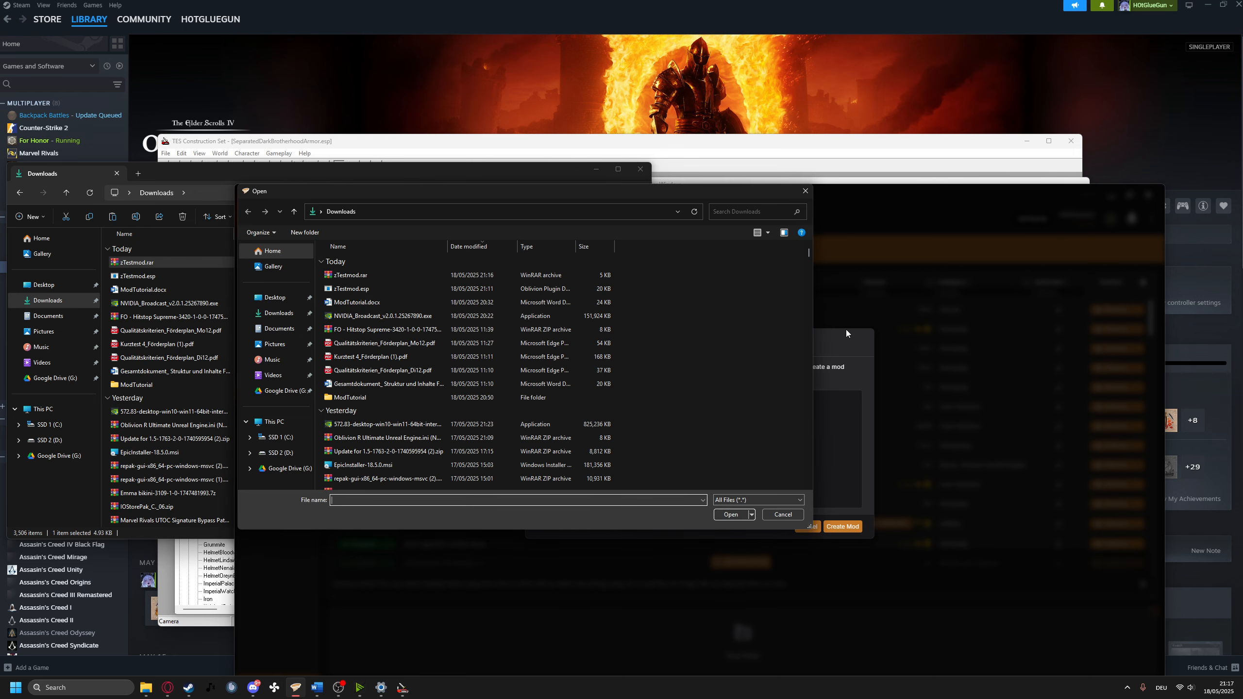
click(803, 192)
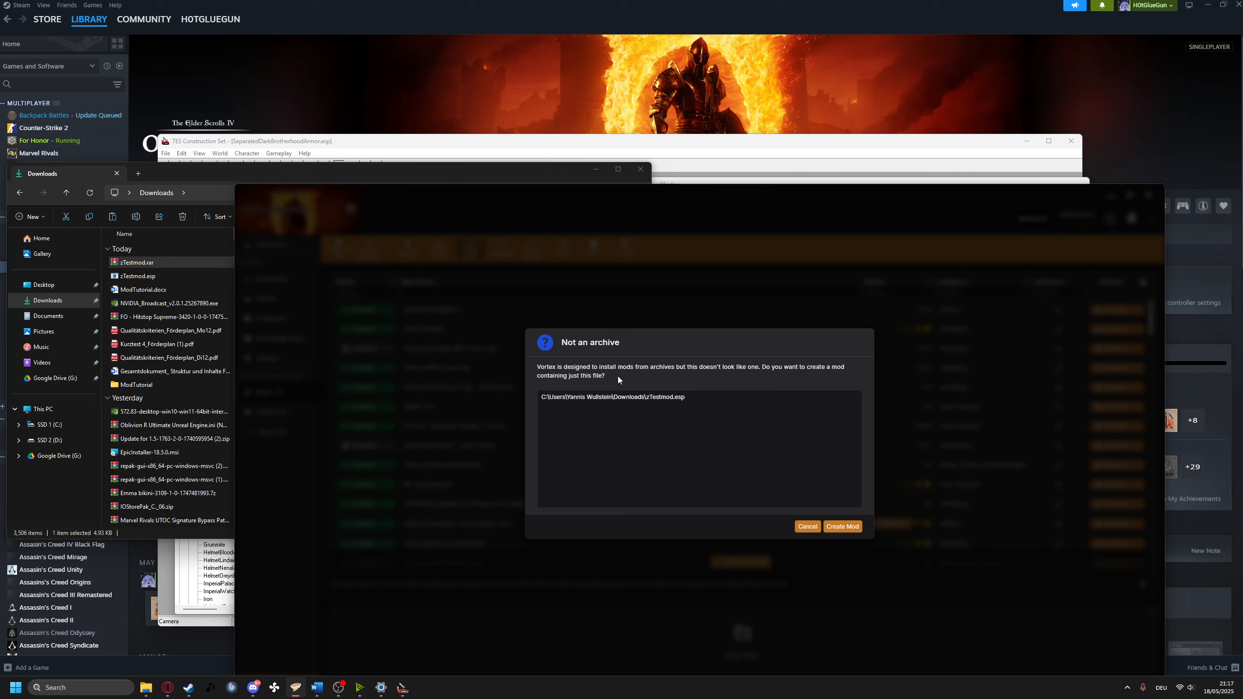
click(841, 526)
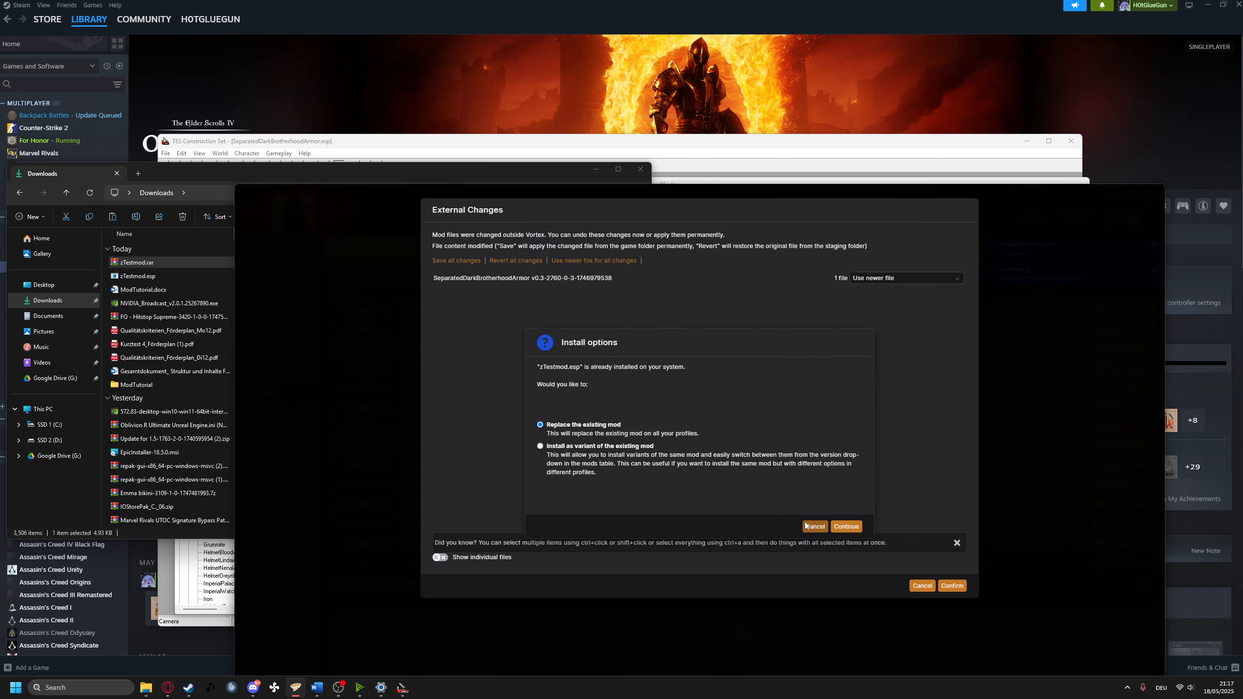
click(814, 526)
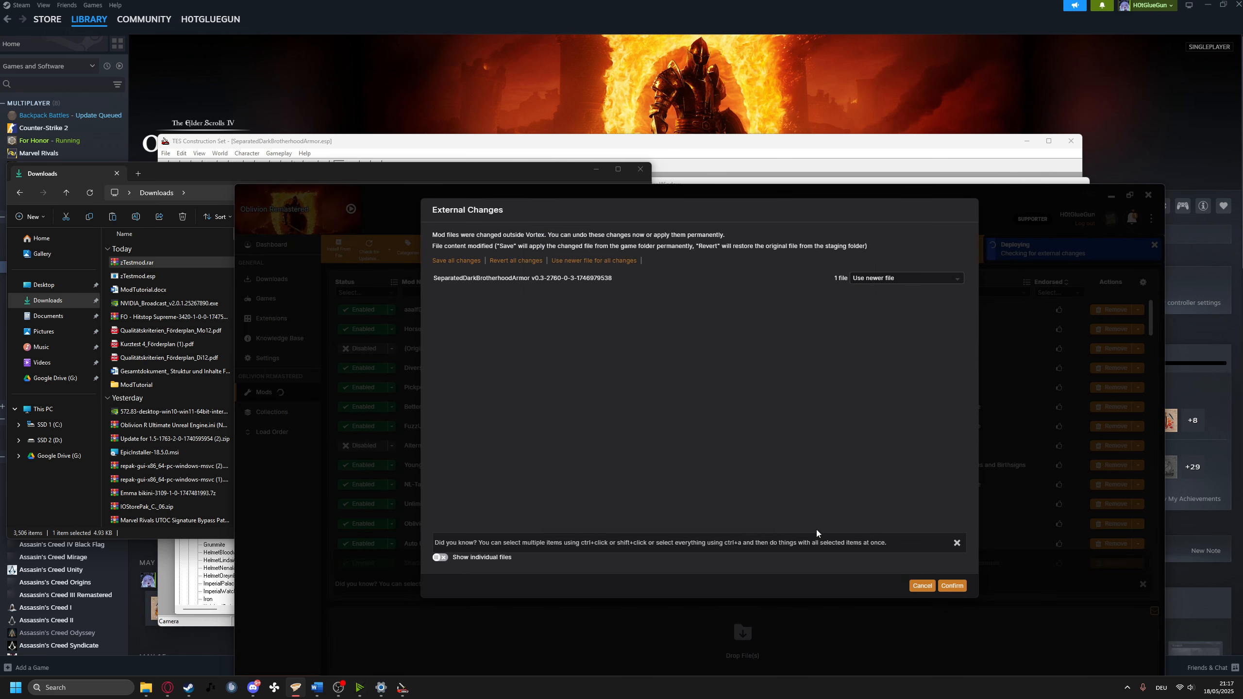
click(928, 586)
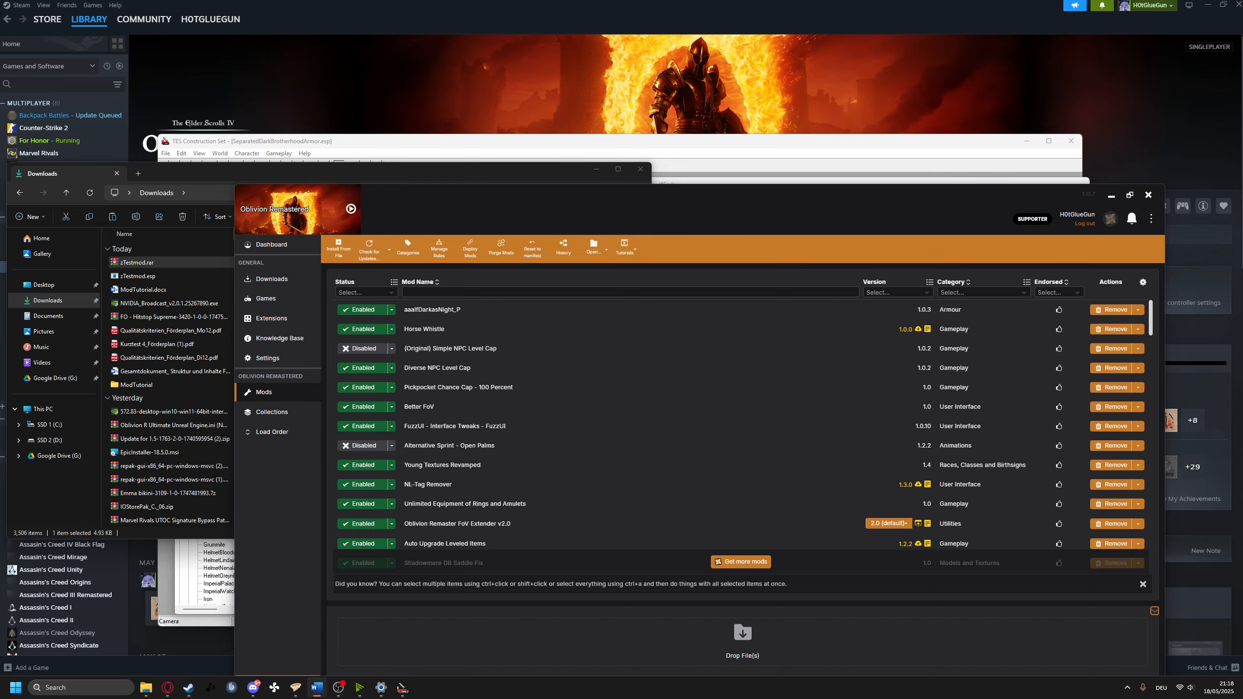
Switch to ModTutorial.docx in Word and review the Recommended Add-ons / Tools section on NL Tag Remover, Oblivion Script Extender and Runtime EditorID Console
drag(0, 372, 510, 1)
scroll(690, 360, down, 1)
scroll(690, 361, down, 1)
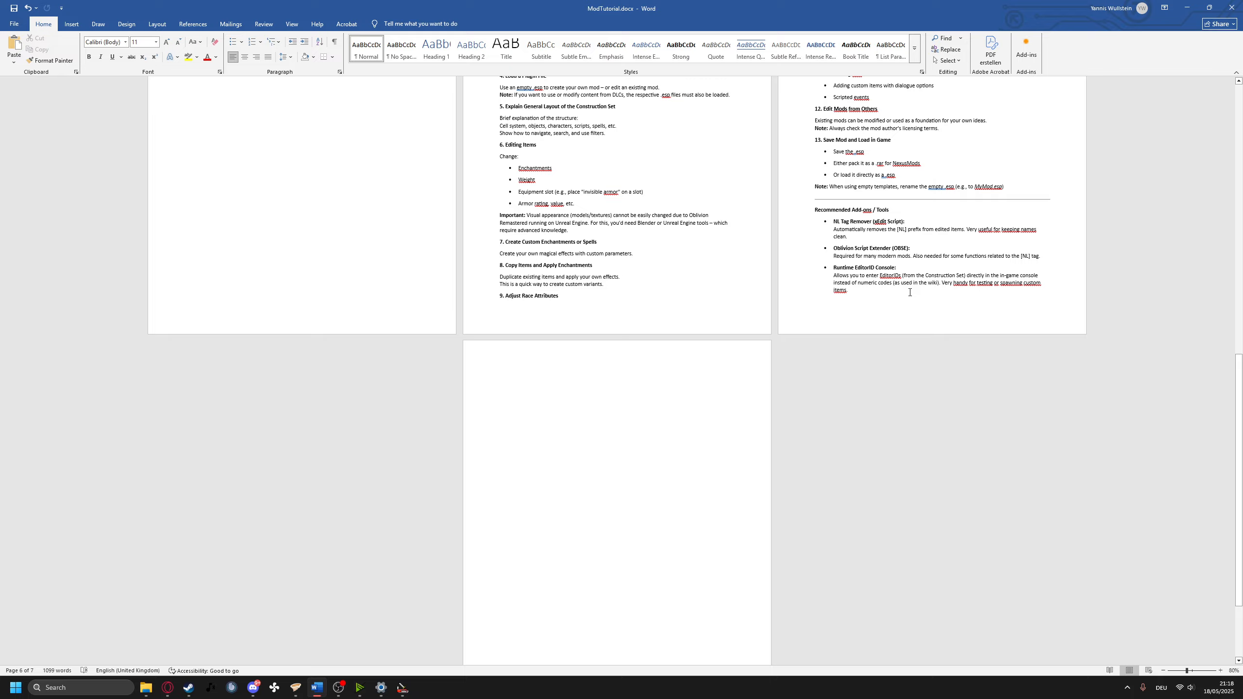
ctrl+scroll(851, 310, up, 7)
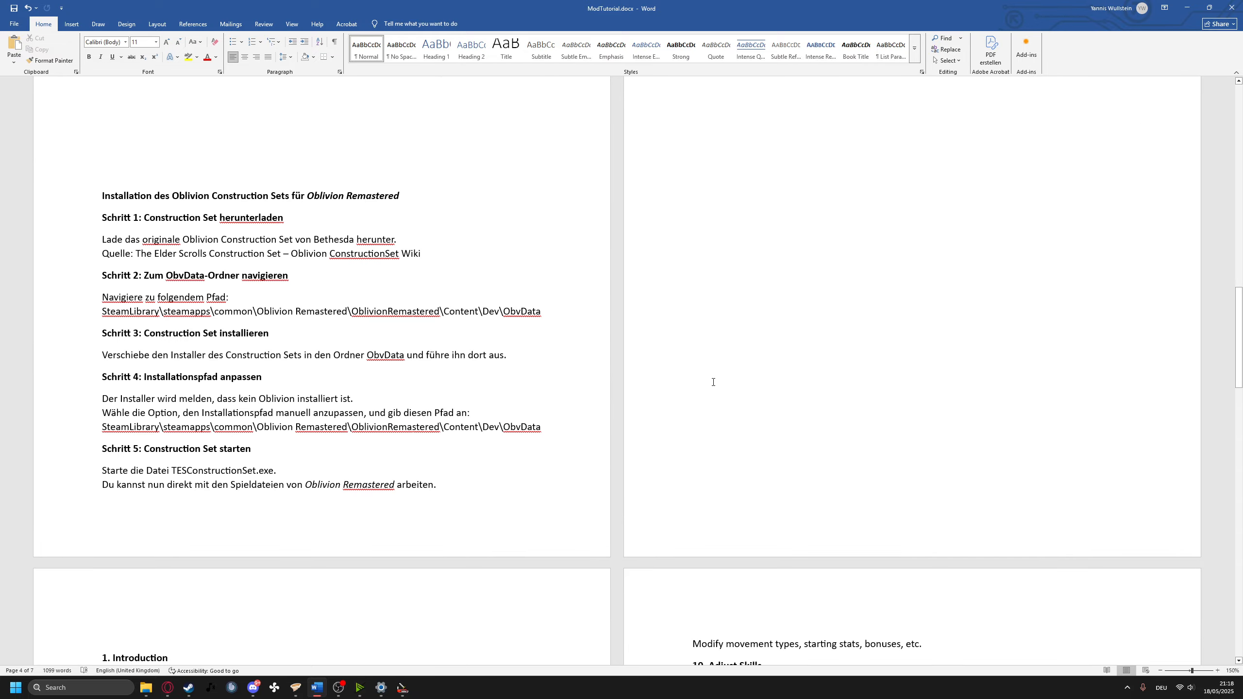
scroll(581, 393, down, 10)
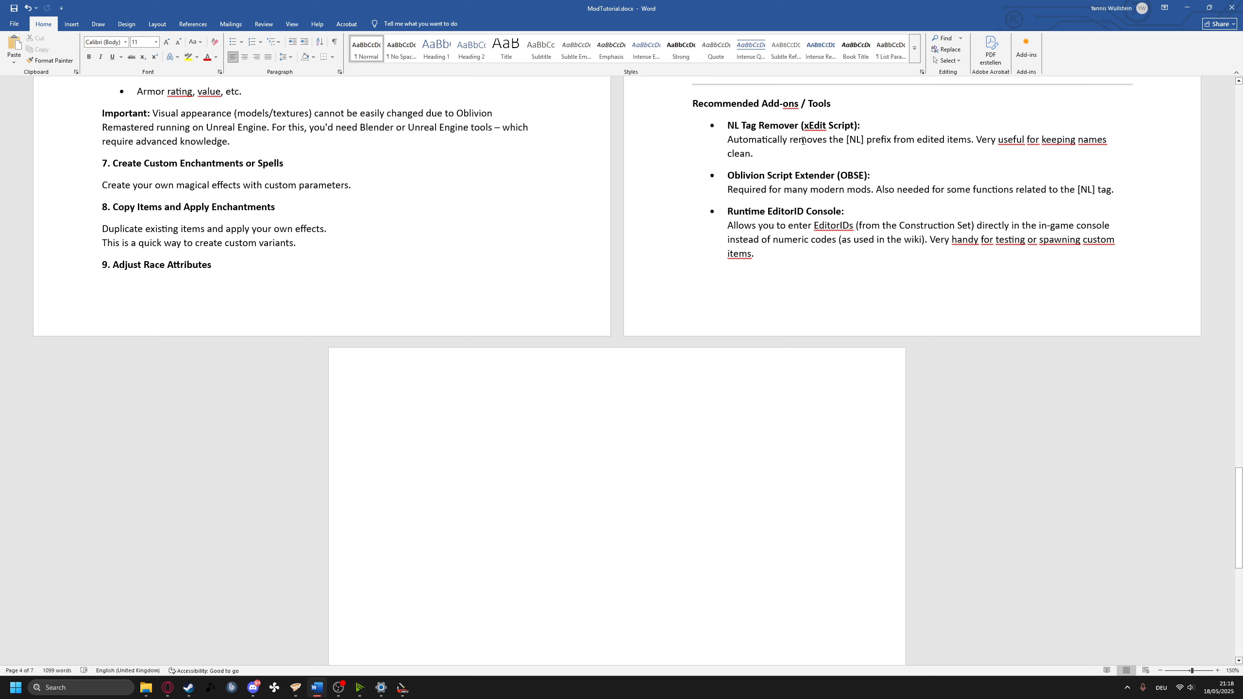
triple_click(779, 148)
click(775, 157)
drag(1141, 186, 744, 178)
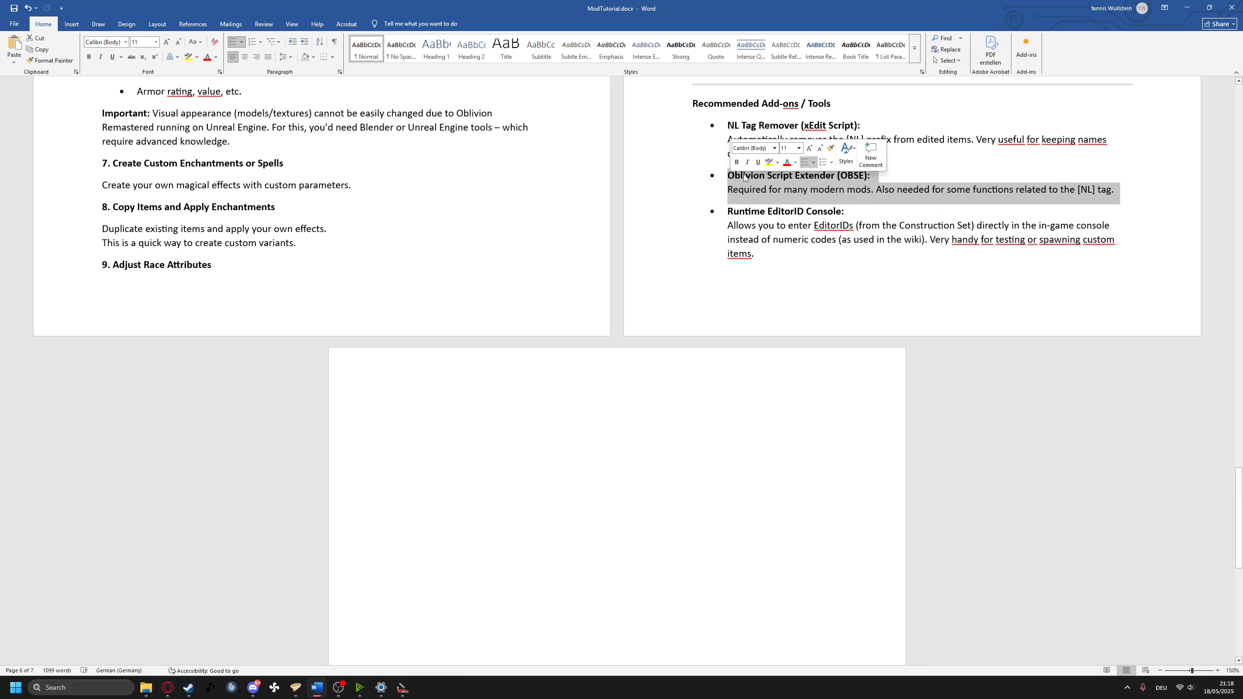
click(776, 236)
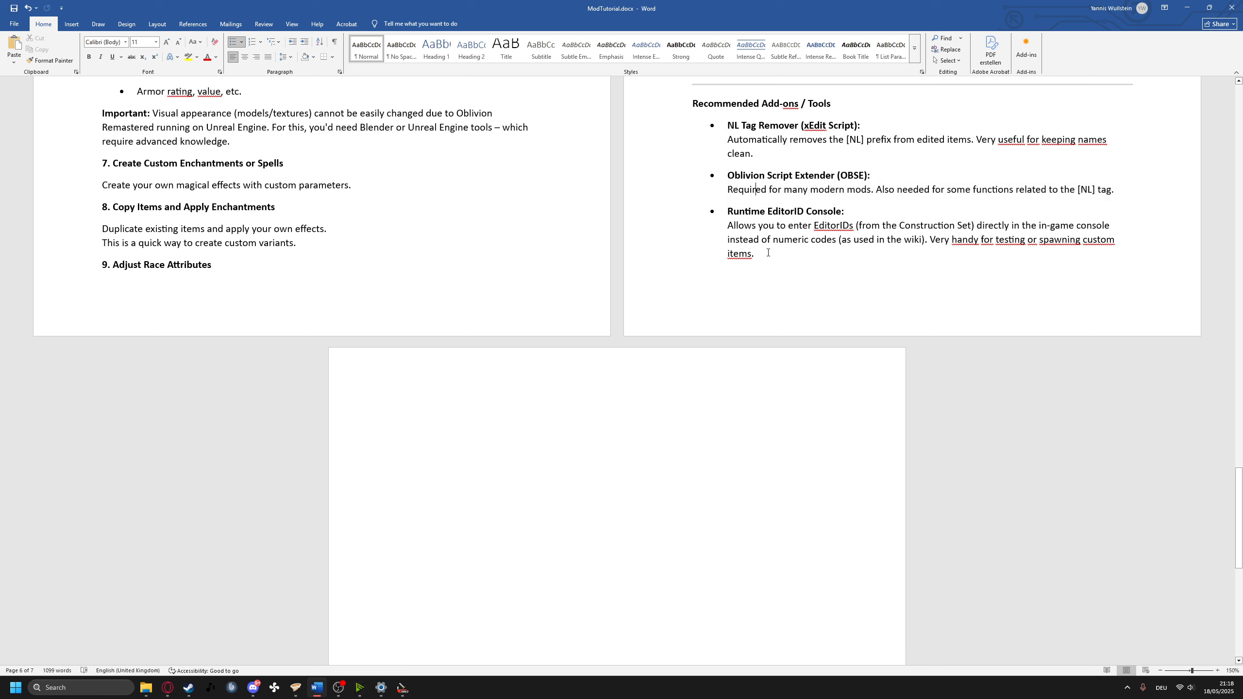